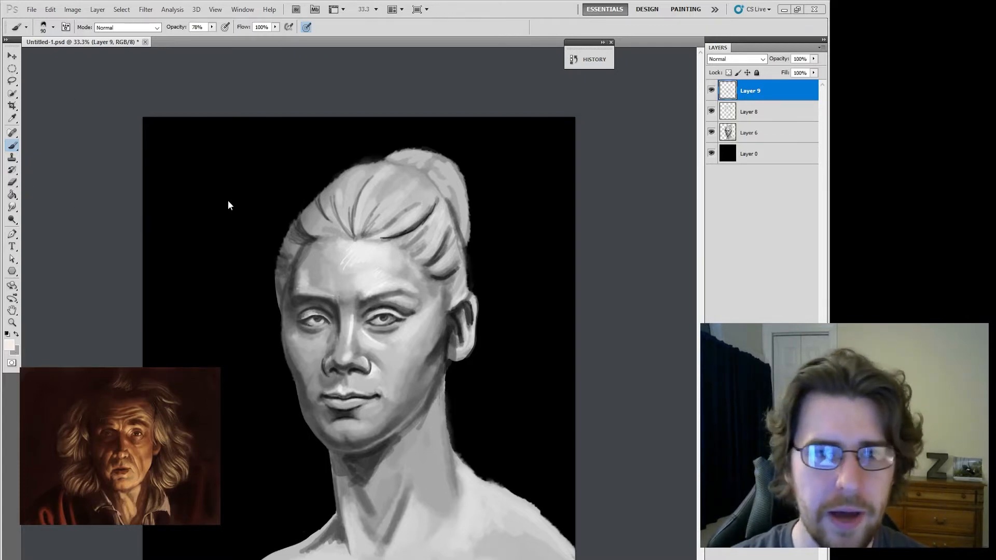
left_click(53, 28)
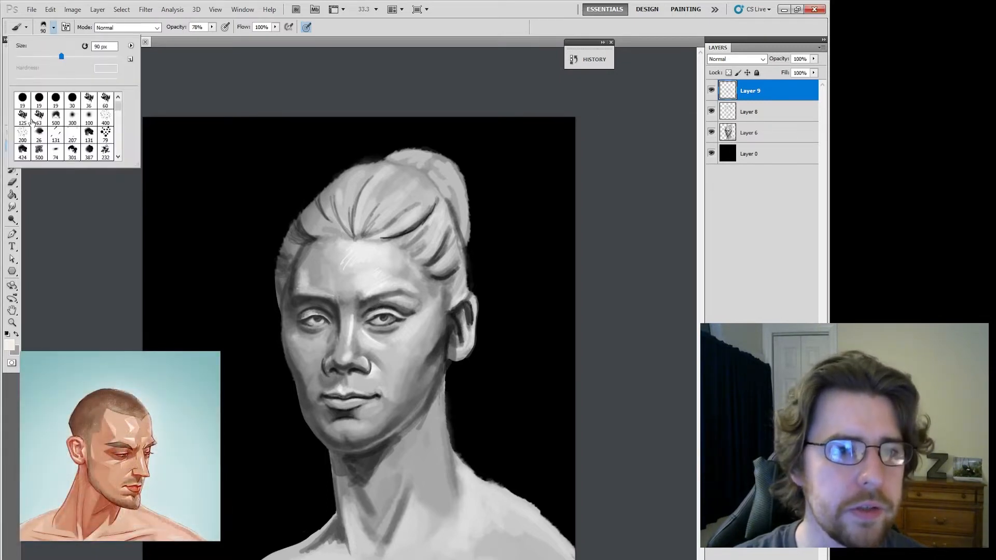
left_click(66, 28)
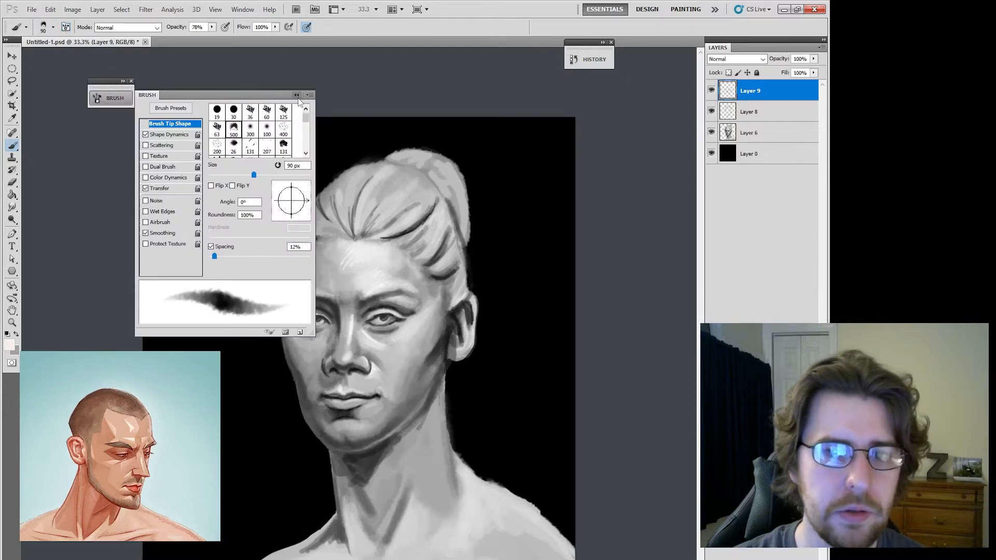
left_click(297, 96)
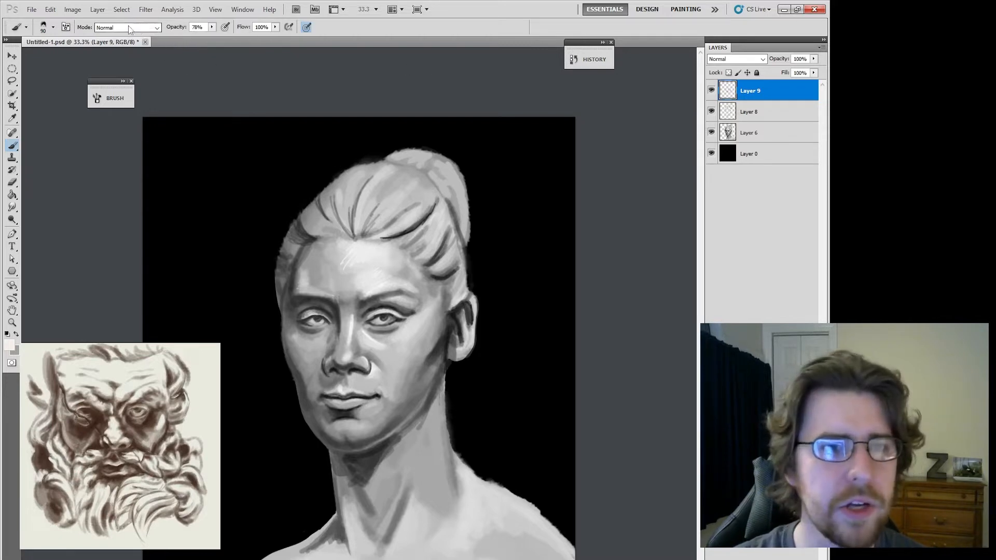
left_click(157, 28)
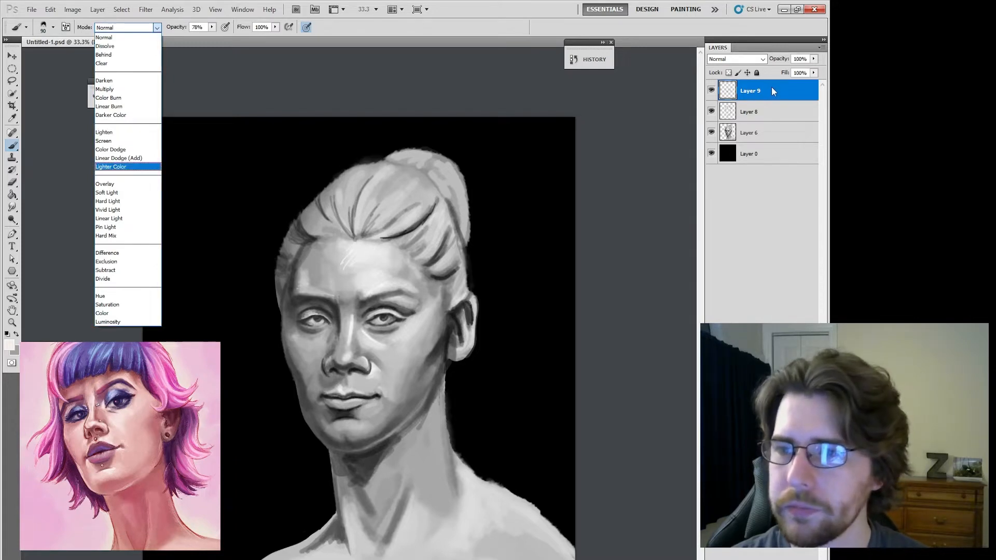
key("Escape")
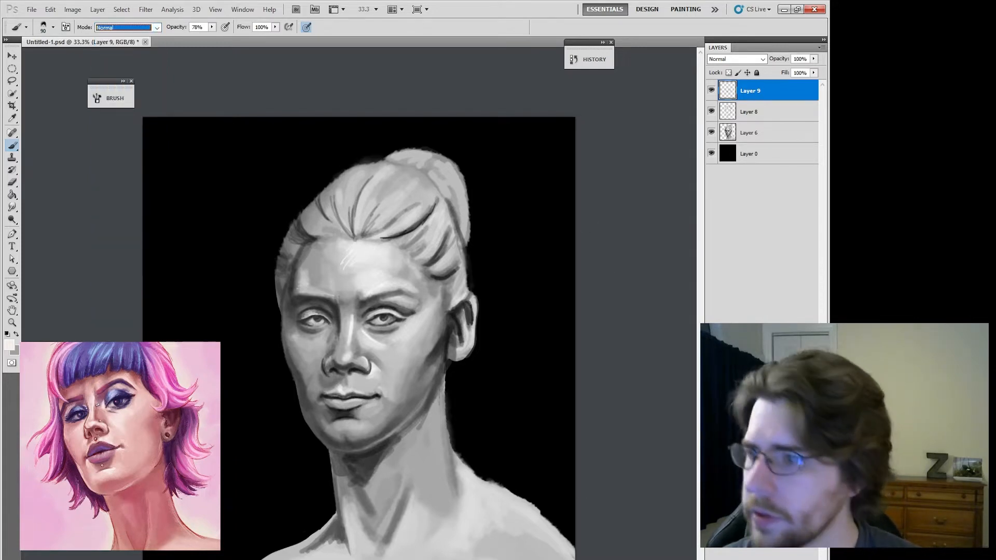
key("Escape")
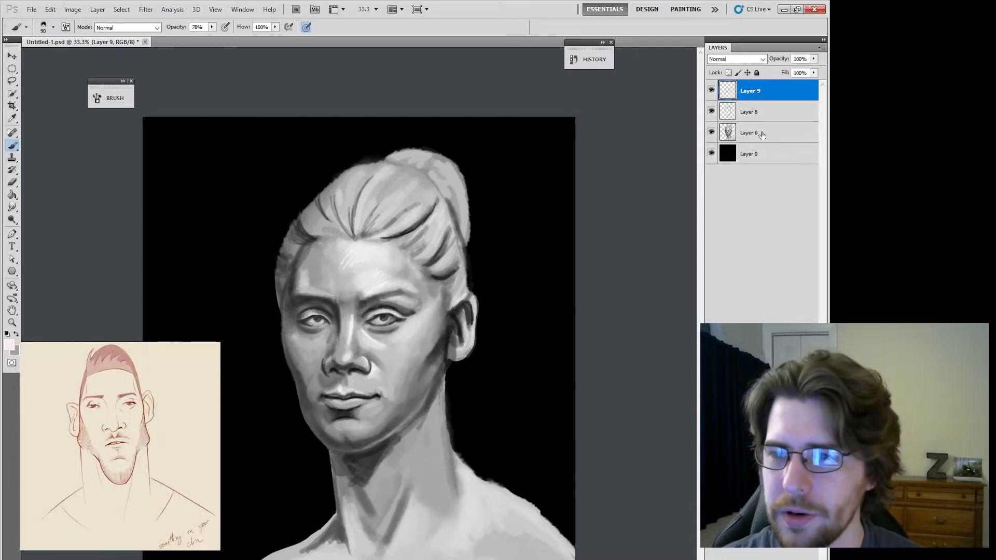
Merge Layer 9, Layer 8 and Layer 6 into one layer above the black background
left_click(762, 135, "shift")
right_click(762, 135)
left_click(763, 315)
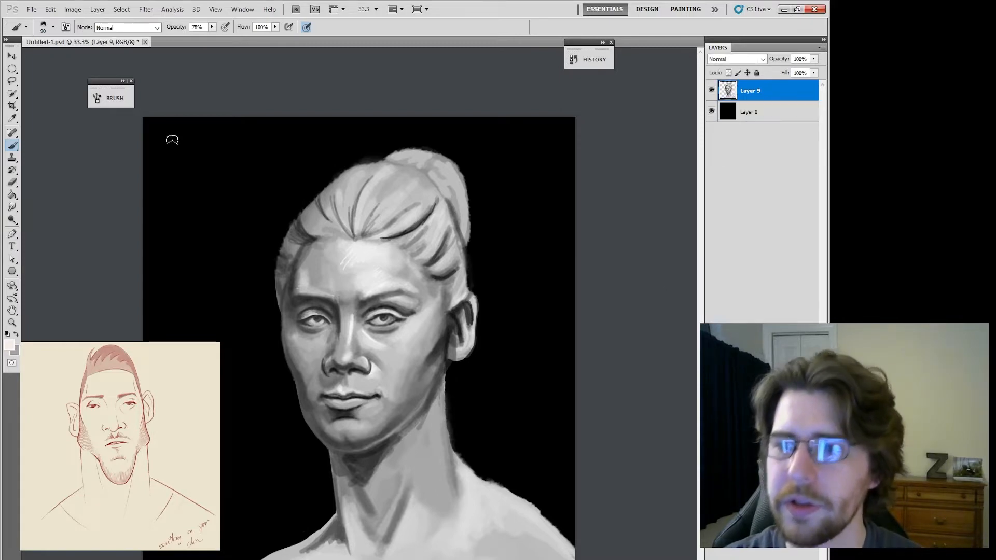
Open the Liquify filter on the merged portrait and reshape the hairline and crown using a forward-warp brush about 980 in size
left_click(146, 10)
left_click(162, 72)
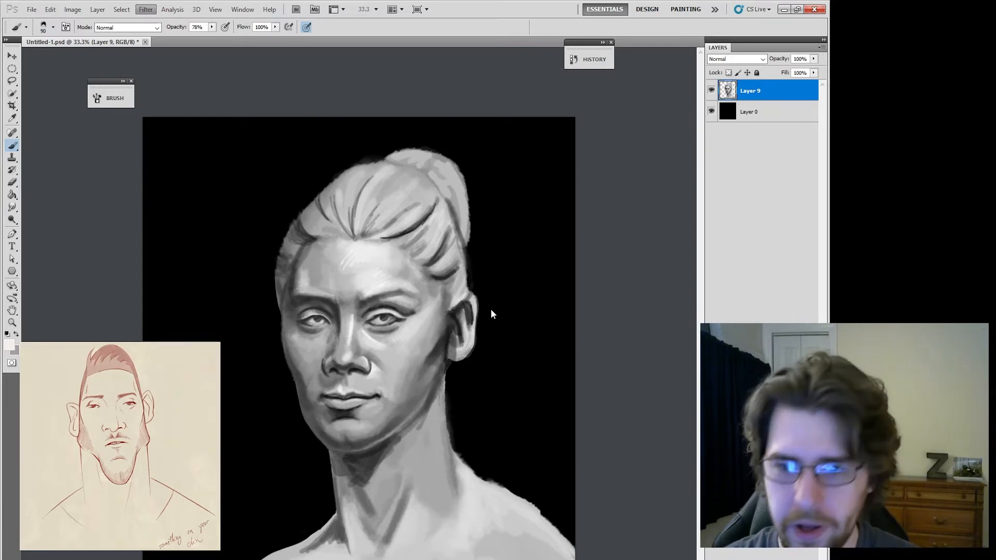
key("bracketright")
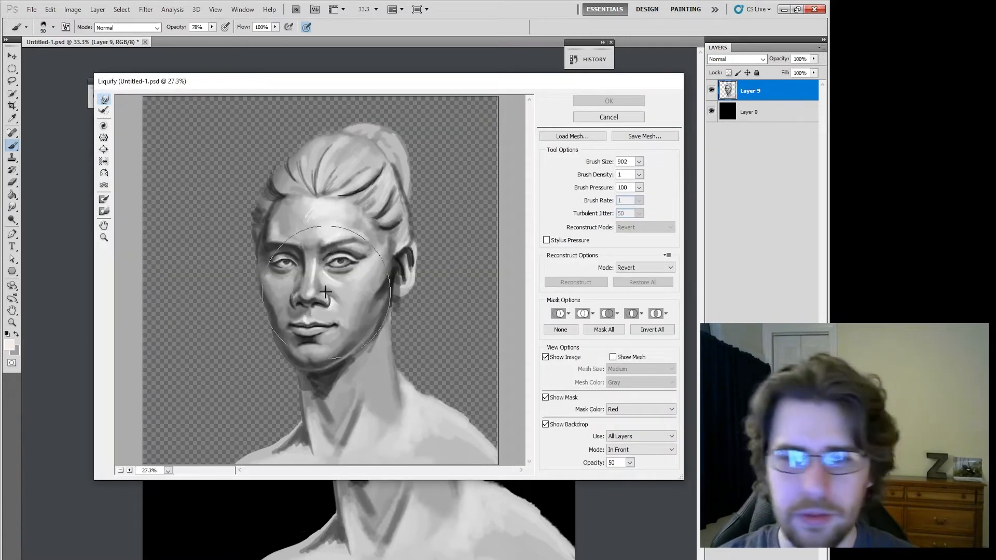
key("bracketright")
key("bracketright")
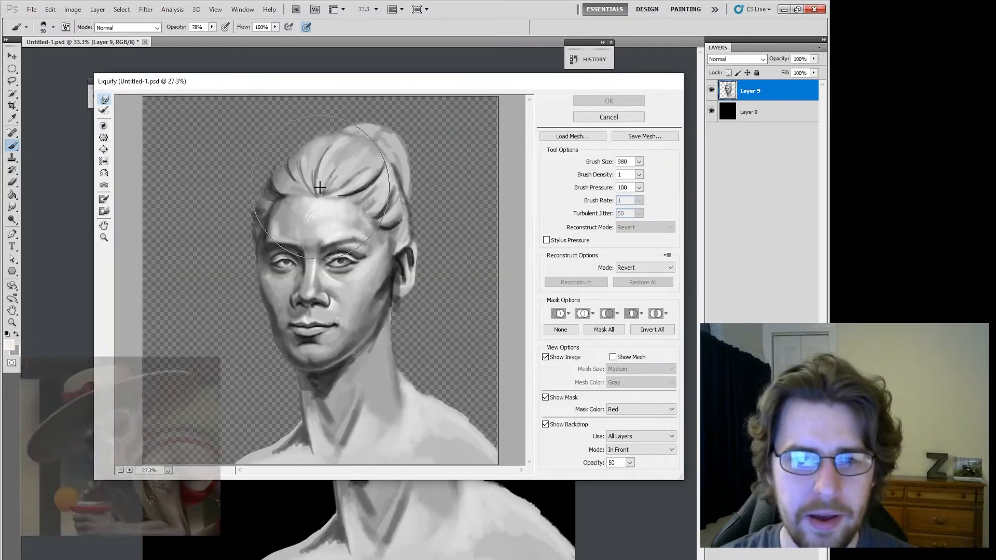
left_click_drag(315, 189, 348, 193)
key("bracketright")
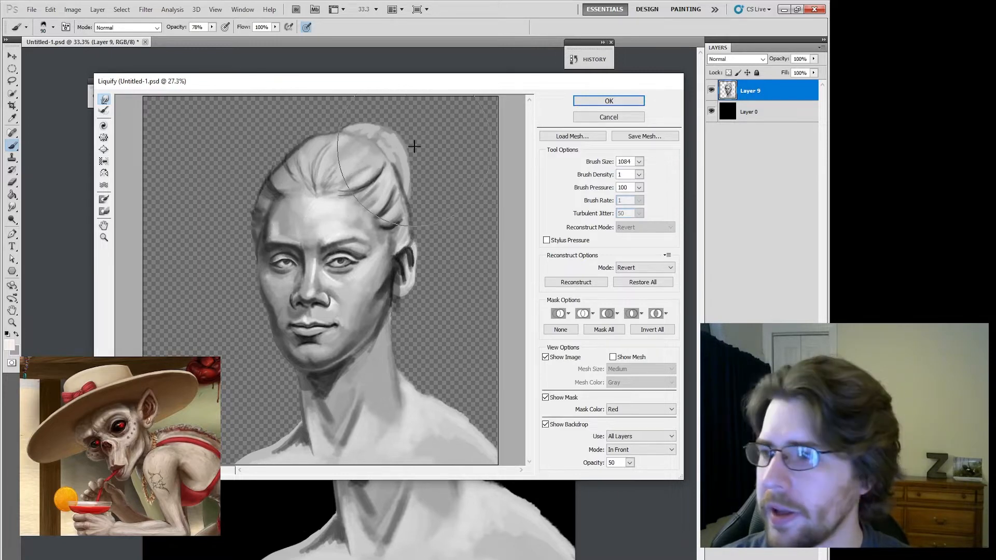
Reduce the Liquify brush size to about 600 for working on the facial features
key("bracketleft")
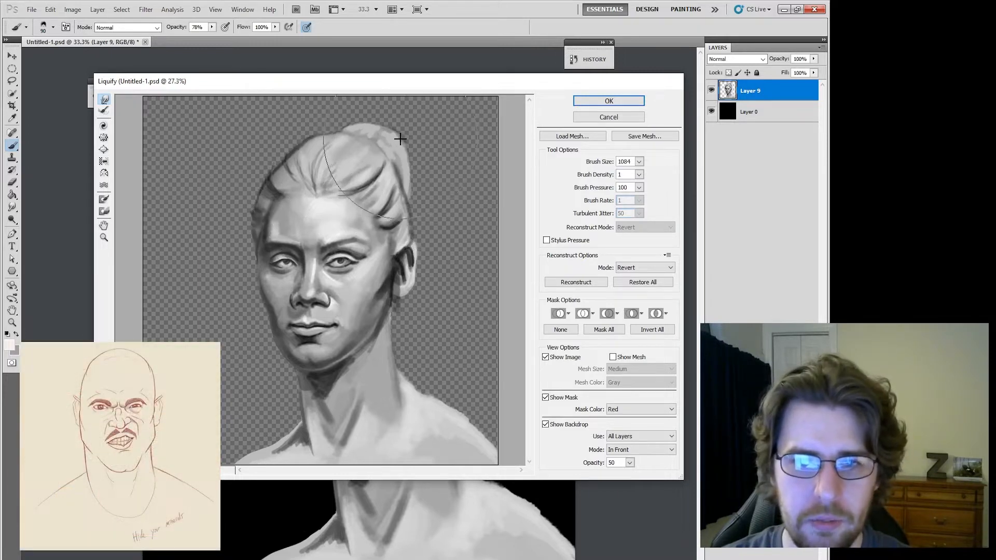
key("bracketleft")
key("bracketleft")
key("bracketleft")
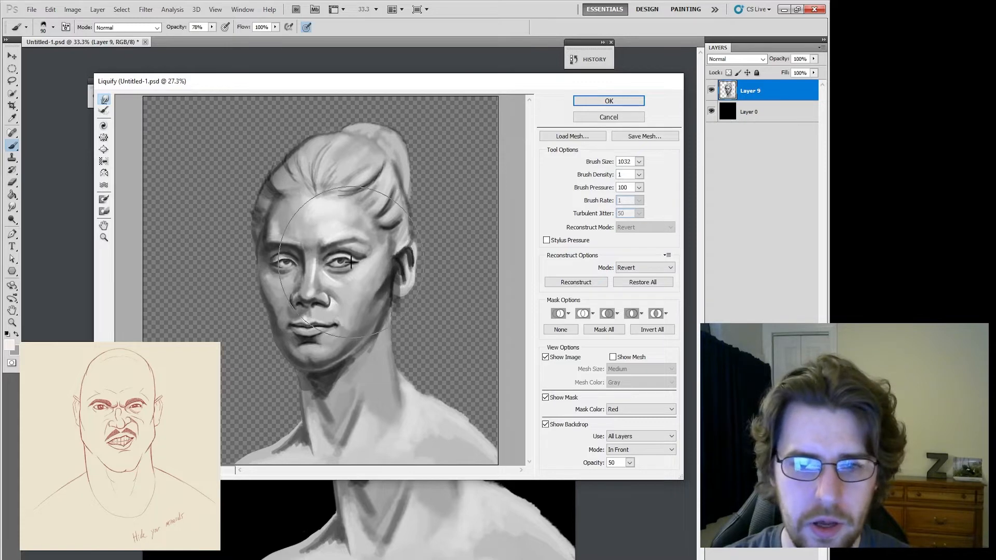
left_click(639, 163)
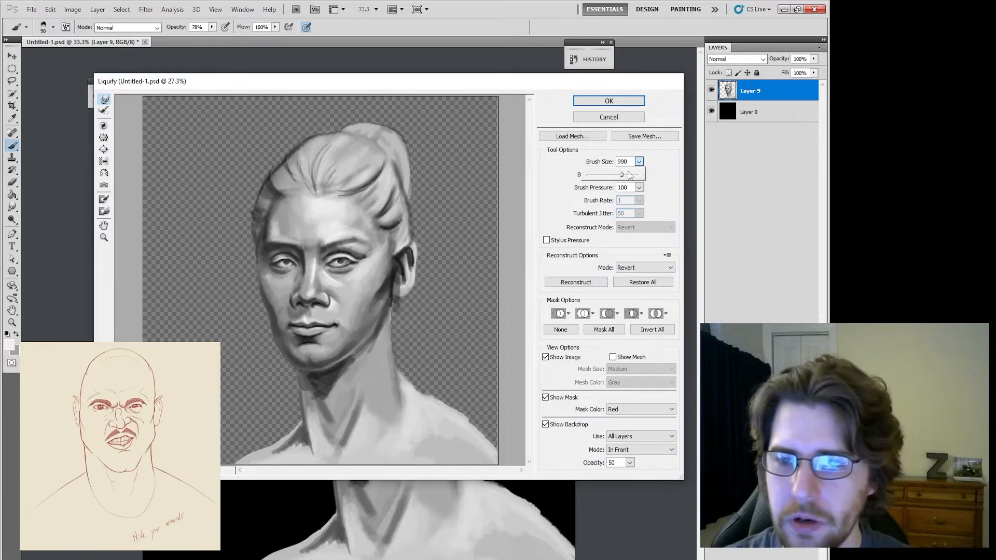
left_click_drag(612, 178, 607, 177)
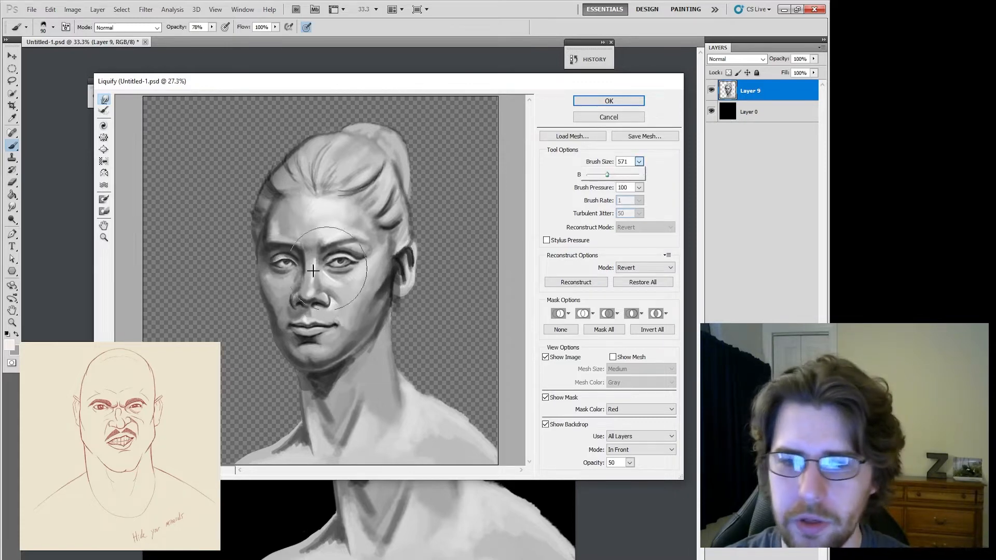
left_click(350, 261)
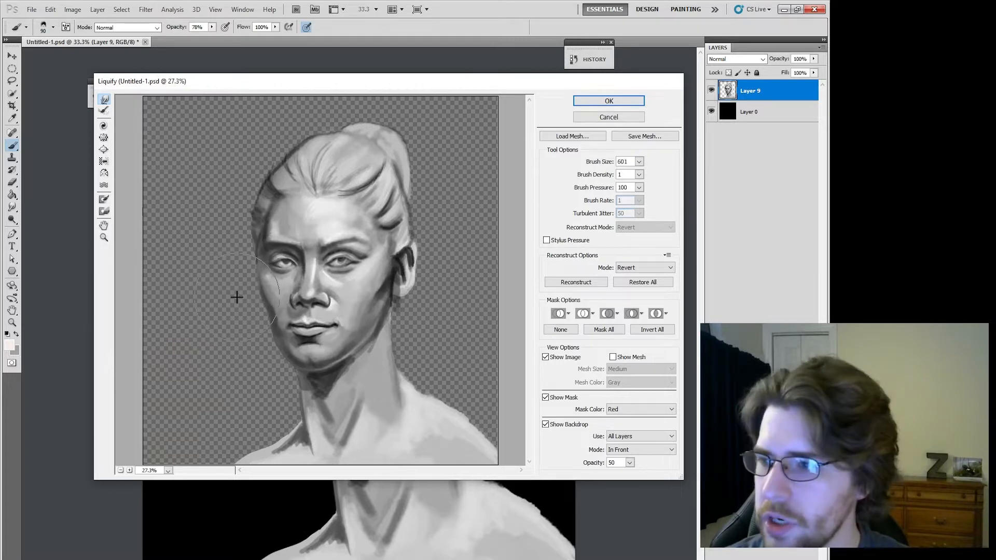
Set the Liquify brush size to 695, push the chin and jaw upward, and apply the filter
key("bracketright")
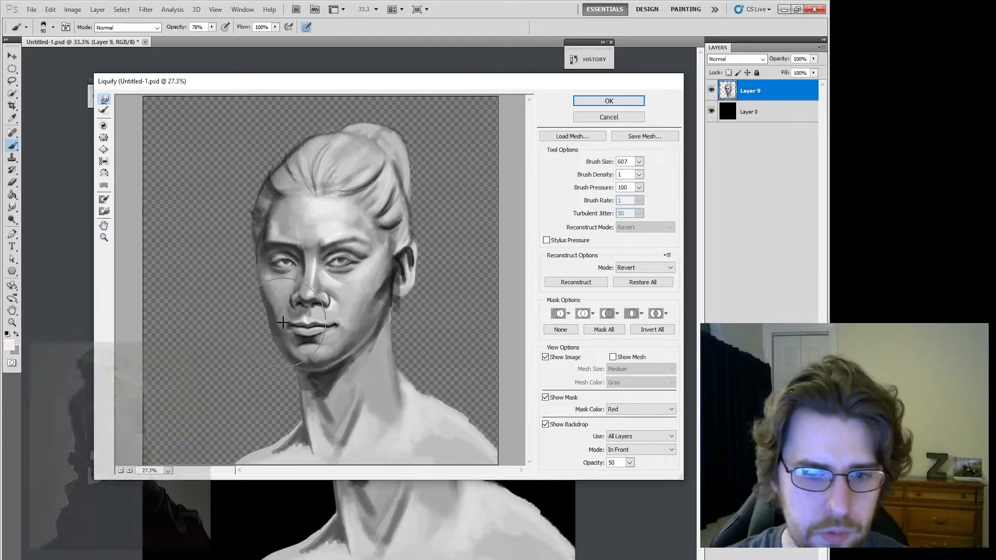
key("bracketright")
key("bracketright")
key("bracketright")
key("bracketright")
key("bracketright")
key("bracketright")
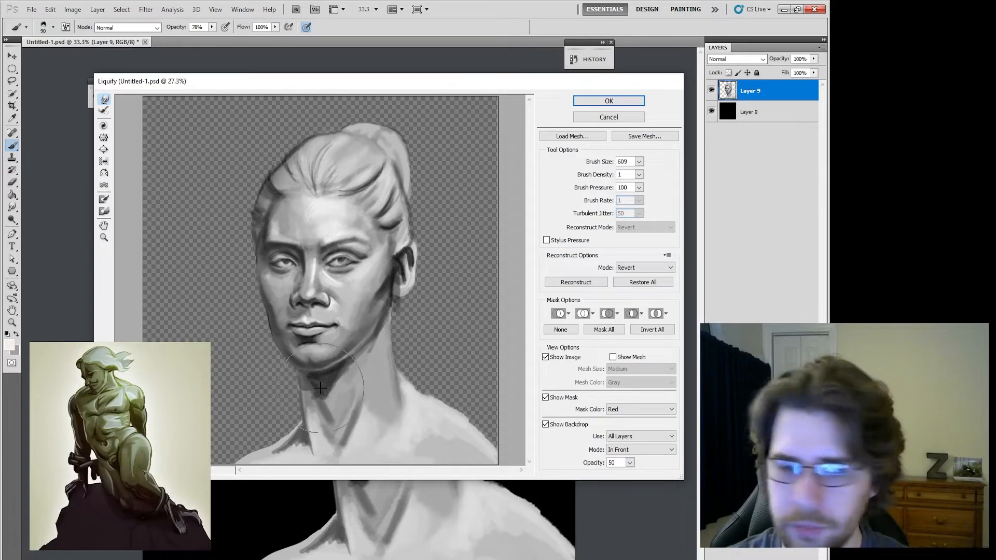
key("bracketright")
key("bracketright")
key("bracketright")
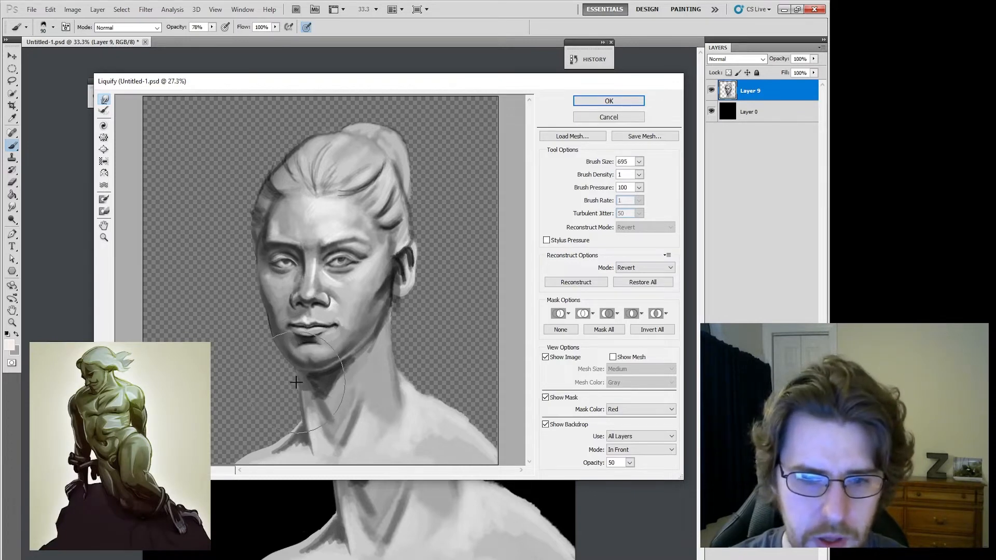
left_click_drag(337, 371, 313, 338)
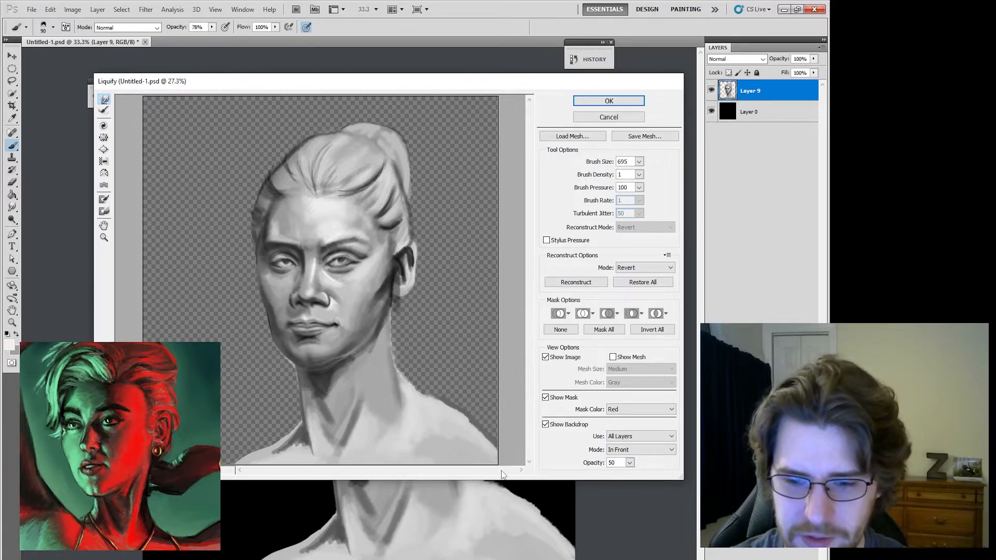
left_click(577, 101)
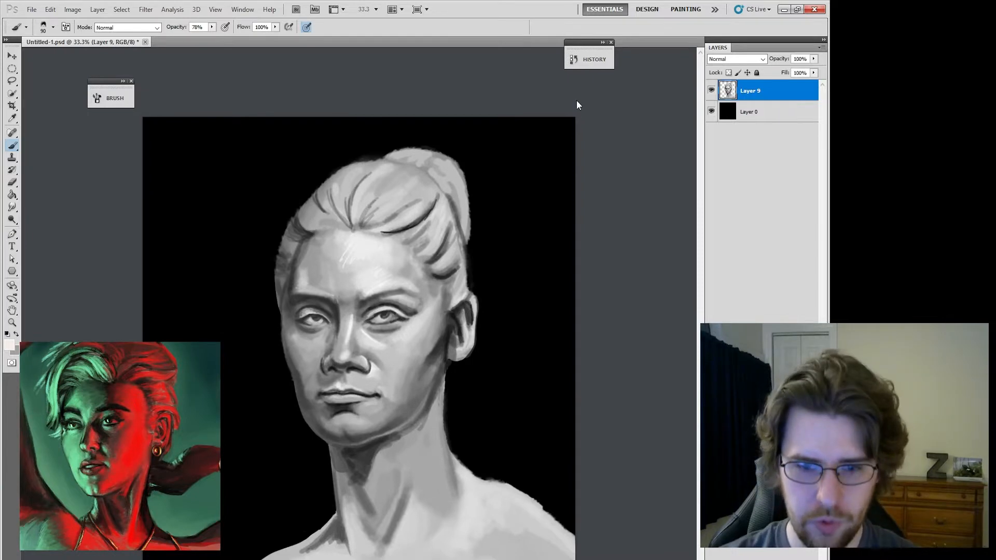
Reopen Liquify on the portrait, push the eye and brow area slightly inward, and apply the filter
left_click(146, 9)
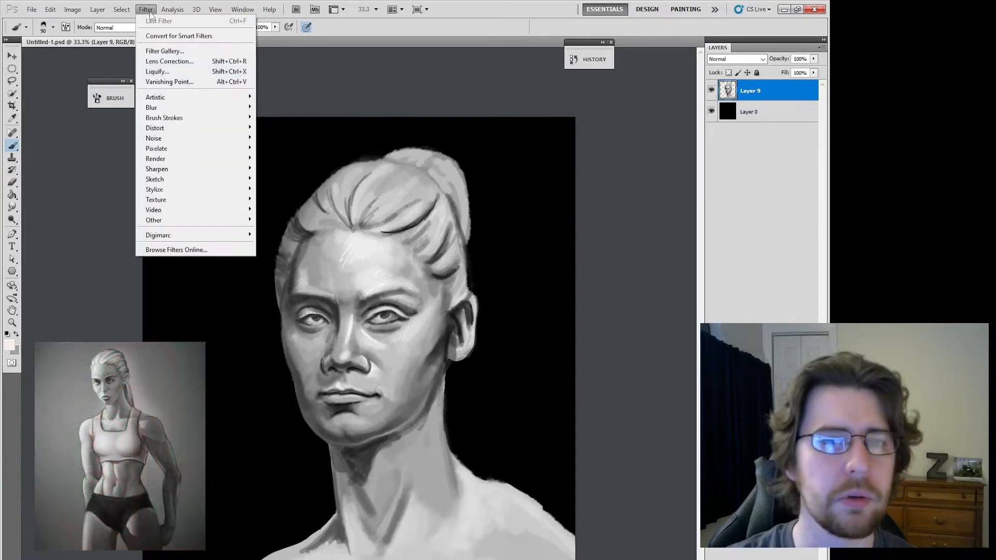
left_click(157, 72)
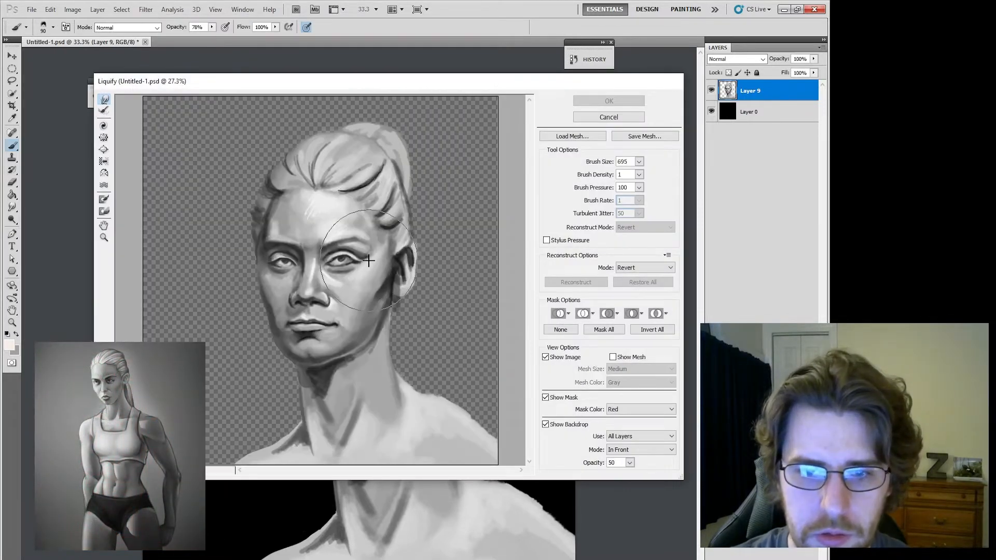
left_click_drag(369, 262, 338, 253)
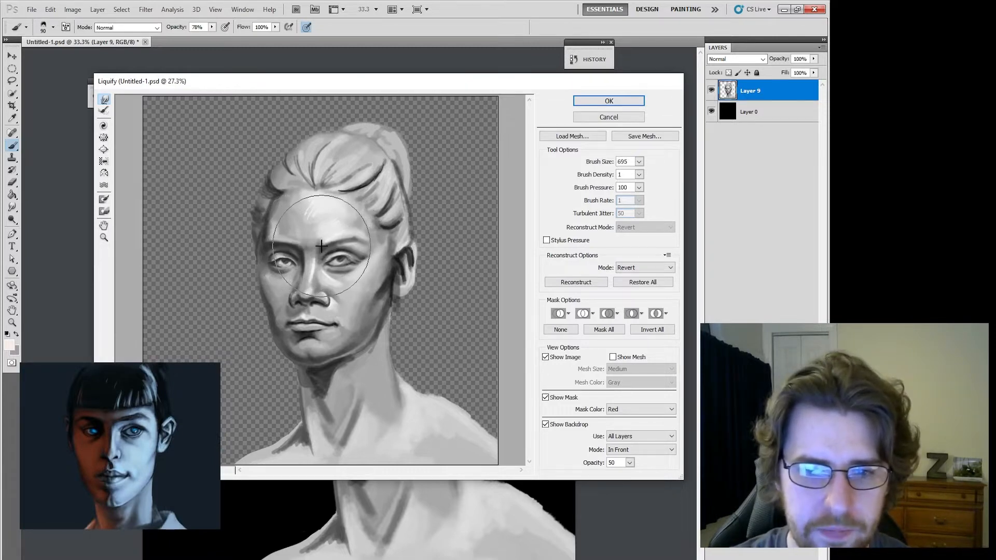
left_click(600, 102)
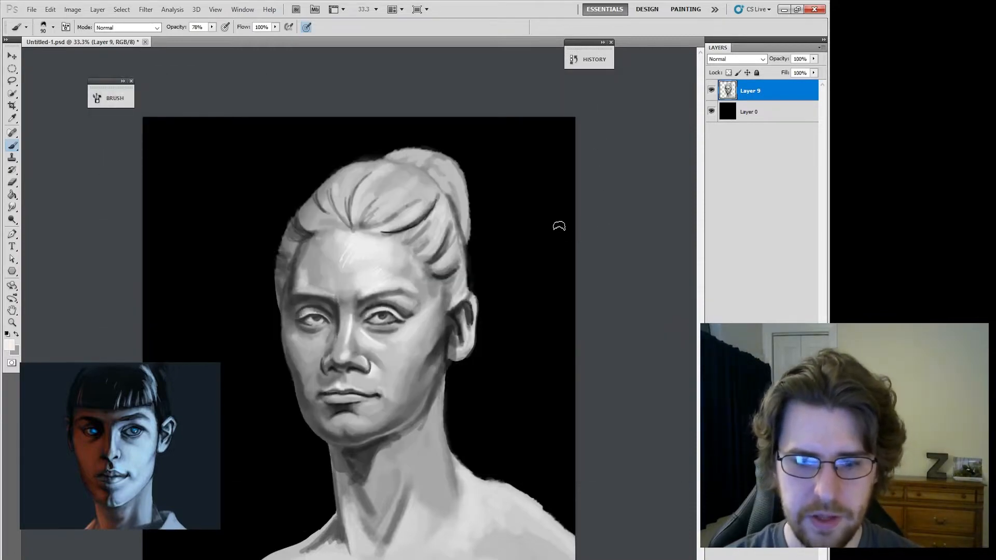
Save the liquified portrait as a new History snapshot and compare it with Snapshot 1
left_click(589, 60)
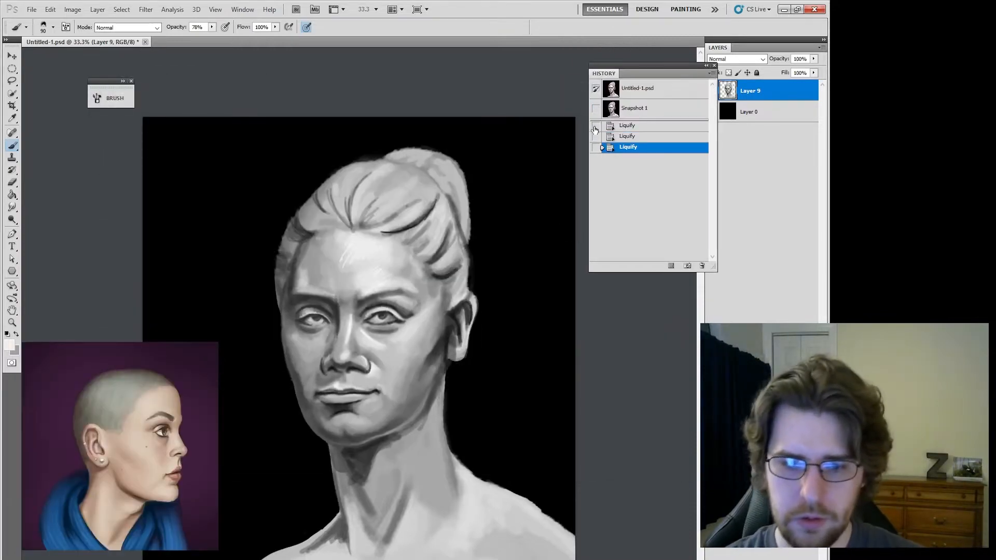
left_click(689, 266)
left_click(656, 115)
left_click(652, 131)
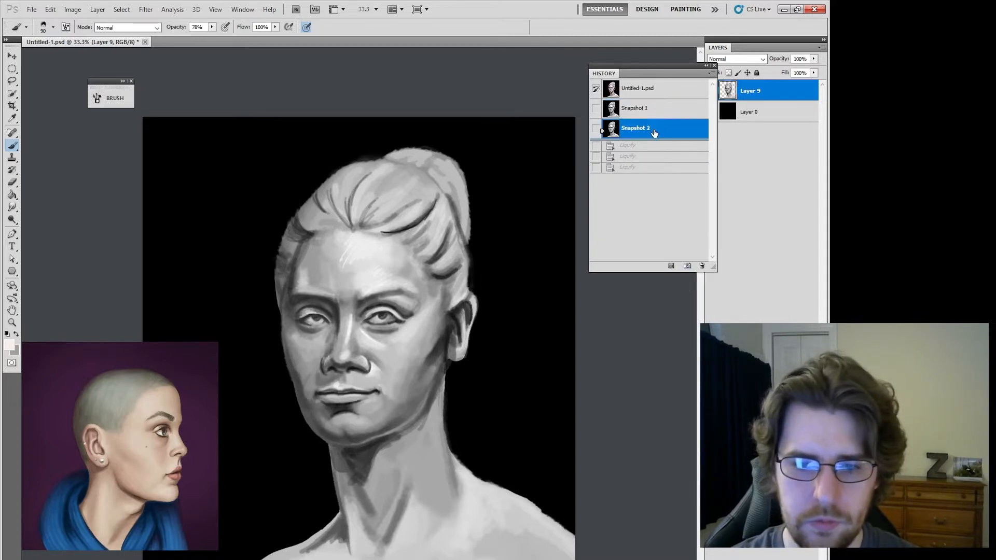
Compare Snapshot 2 with Snapshot 1 and the original Untitled-1.psd state, and check the sculpted bust reference in Photos
left_click(649, 114)
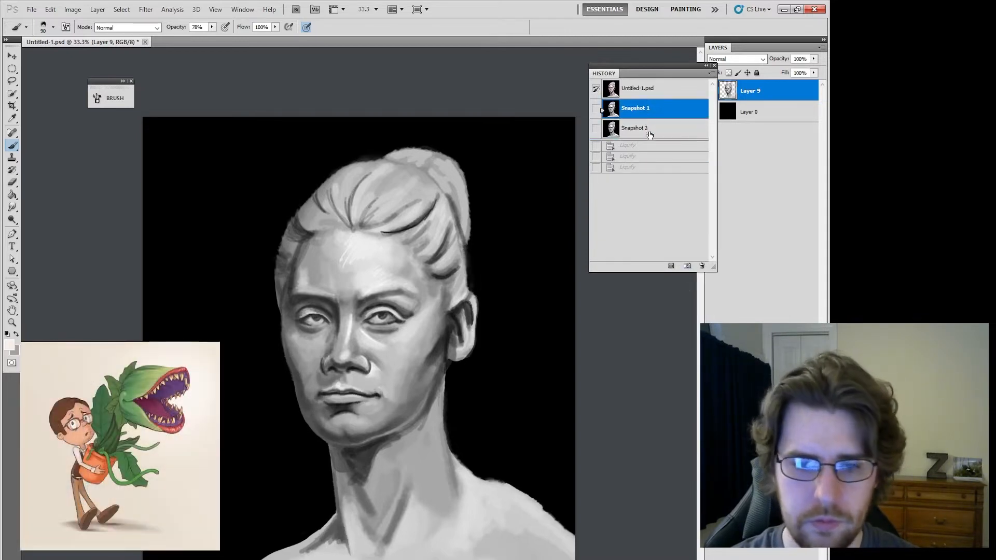
left_click(650, 135)
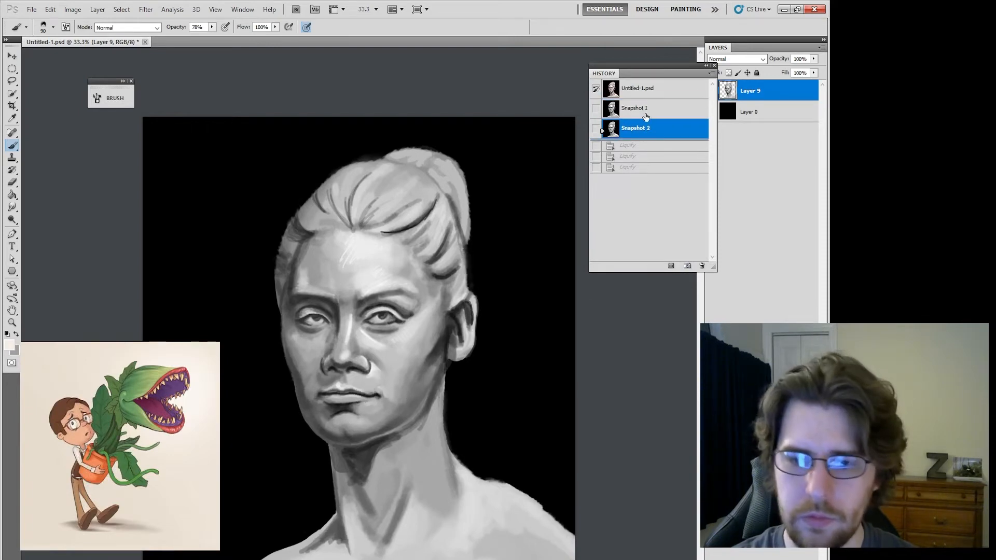
left_click(646, 117)
left_click(653, 137)
left_click(664, 94)
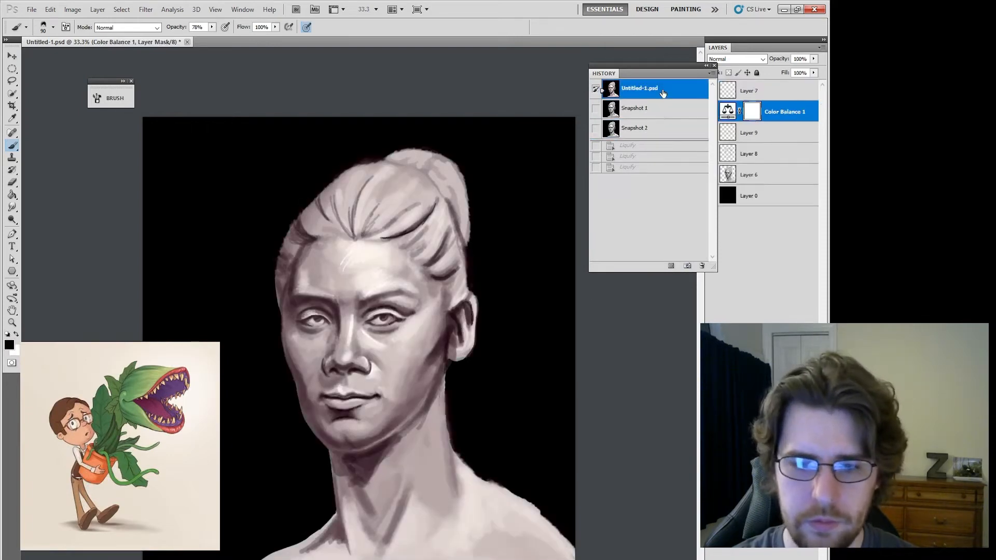
left_click(654, 130)
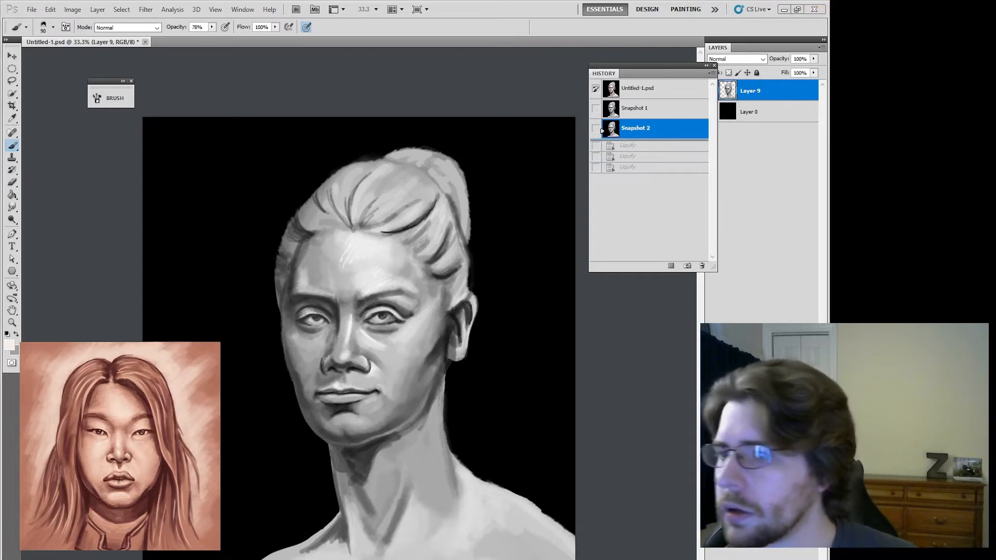
key("alt+Tab")
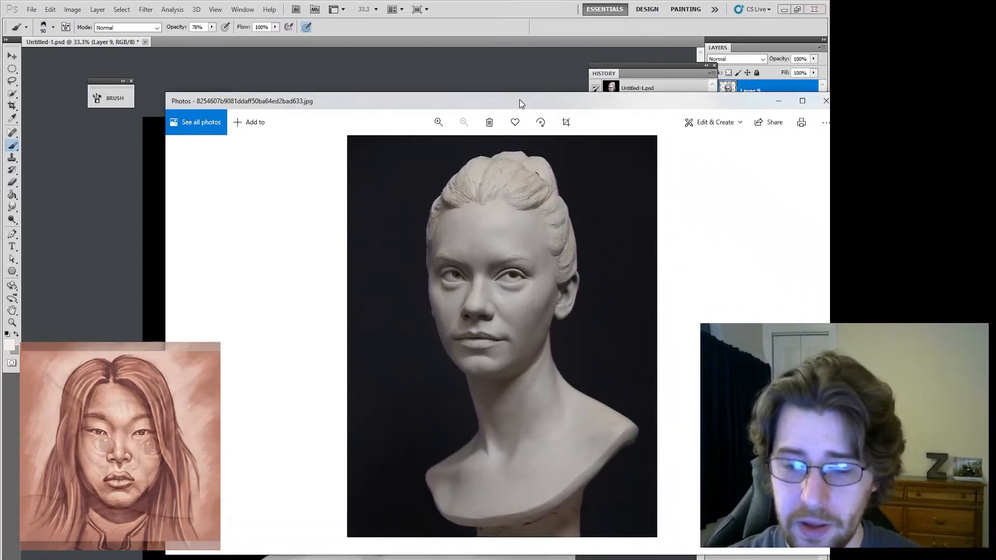
key("alt+F4")
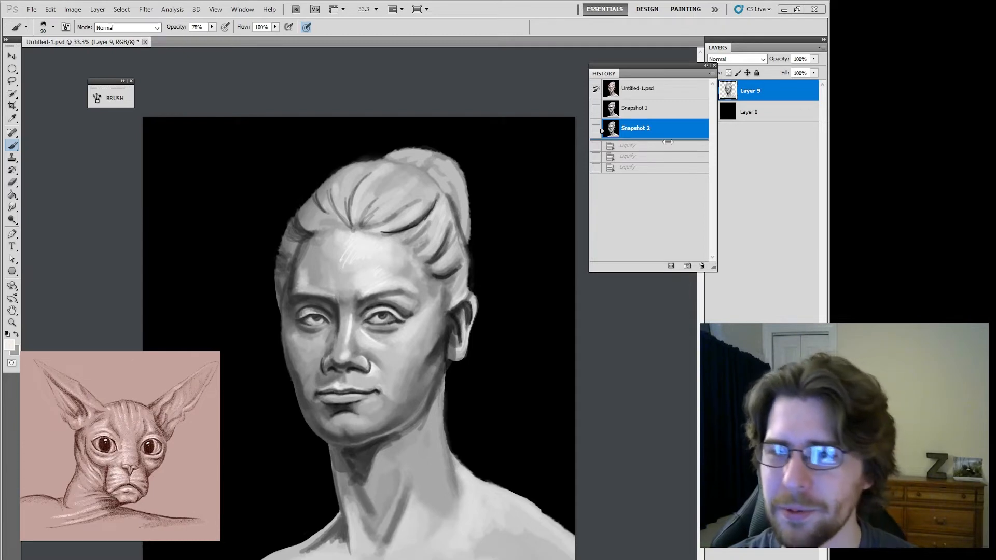
Add a new layer and darken the viewer's-left mouth corner with sampled dark gray and a 45 px brush
key("ctrl+shift+alt+n")
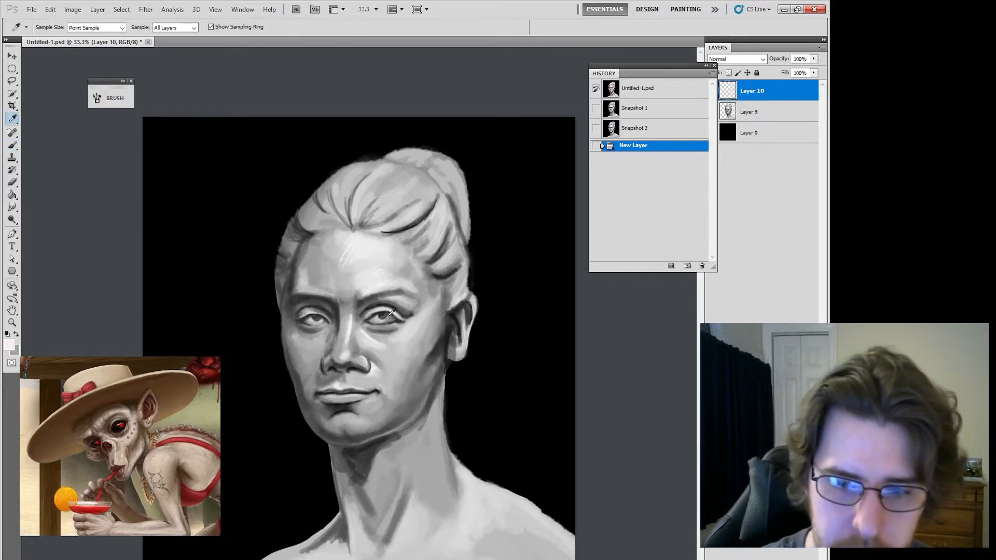
left_click(380, 313, "alt")
key("bracketleft")
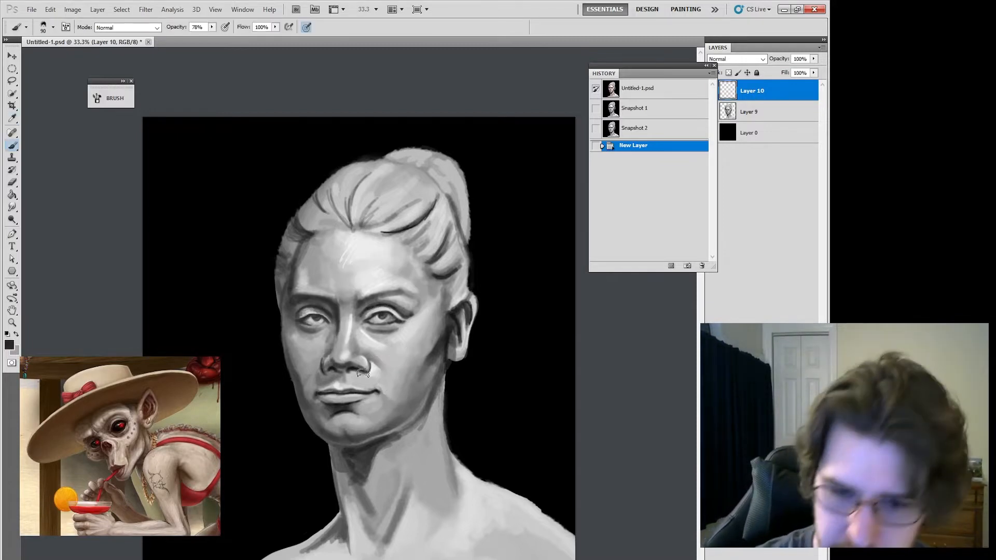
key("bracketleft")
key("bracketleft")
key("bracketleft")
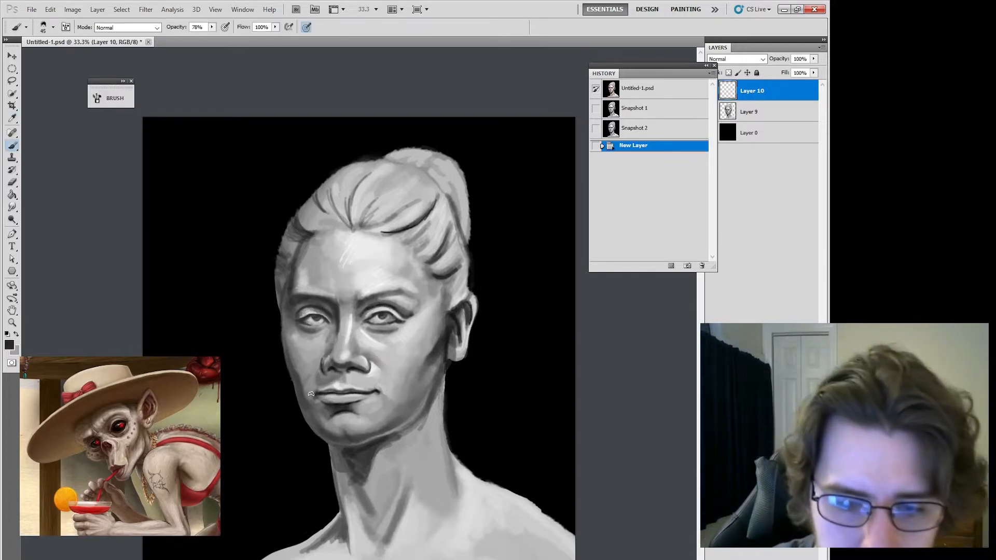
left_click(314, 395)
left_click(313, 394)
left_click(313, 393)
left_click(313, 394)
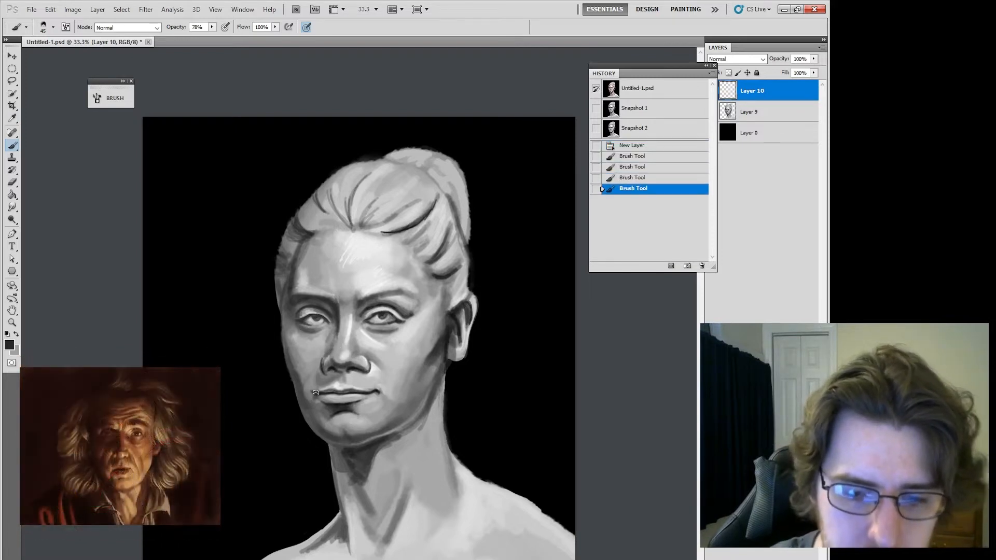
left_click(414, 338)
Sample lighter grays near the upper lip and paint the skin just above the viewer's-left mouth corner
left_click(327, 384, "alt")
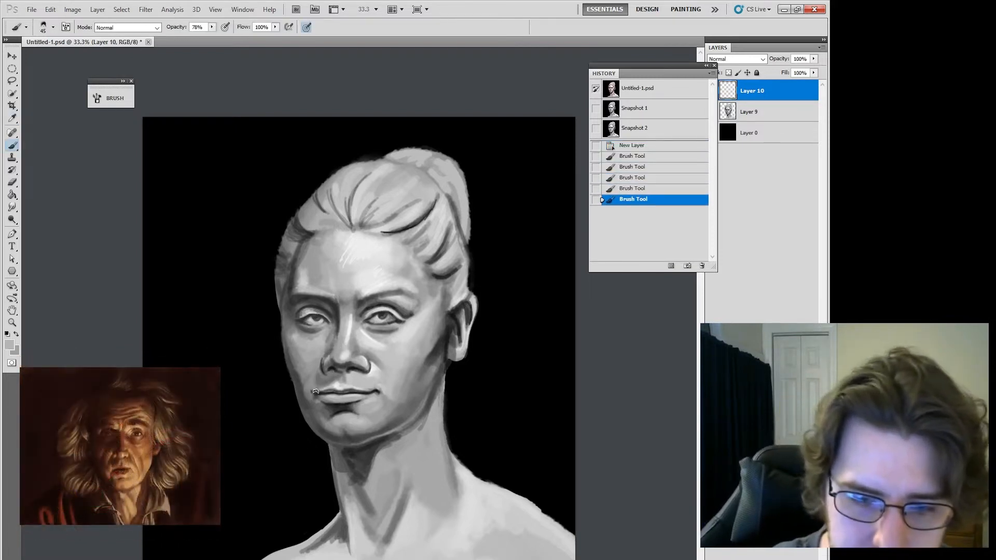
left_click(314, 389)
left_click(339, 378)
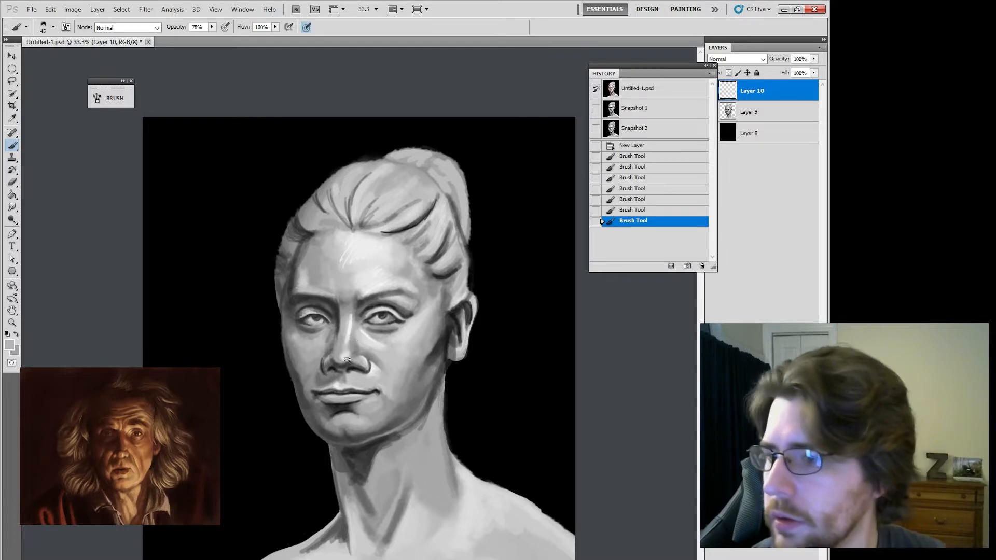
key("alt")
left_click(323, 379, "alt")
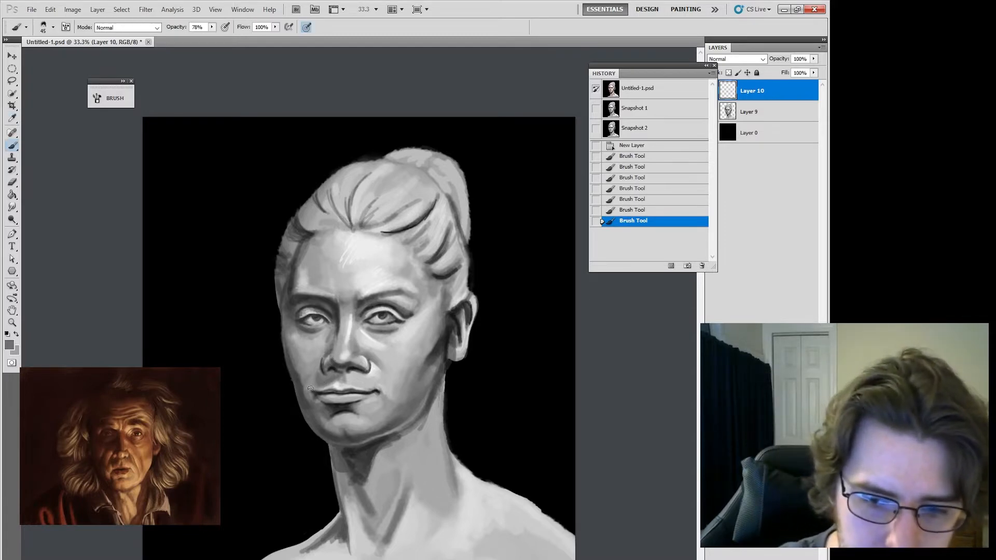
left_click(314, 387)
left_click(315, 389)
Rework the viewer's-left mouth corner with dark gray dabs and a short stroke along the upper lip edge
left_click(322, 383, "alt")
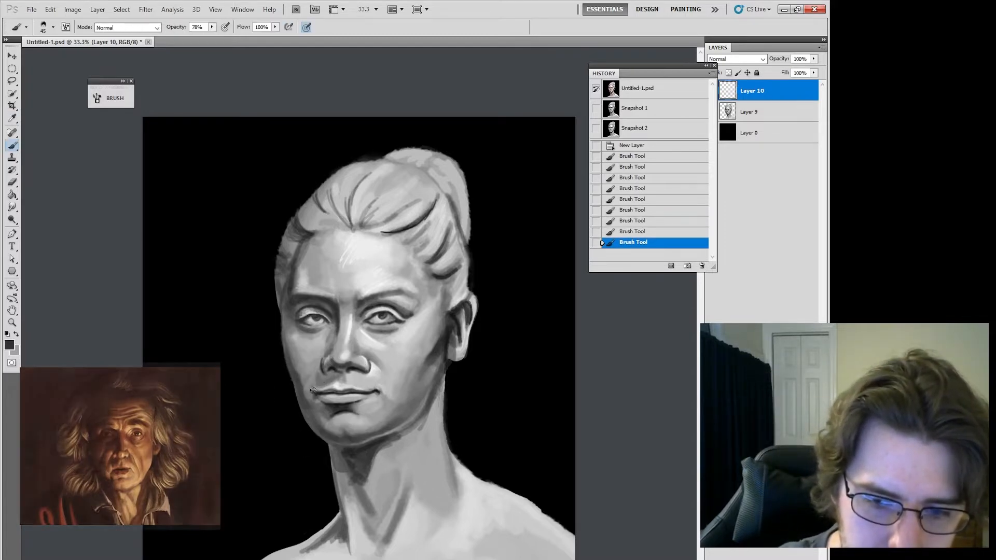
left_click(322, 383)
left_click(314, 389)
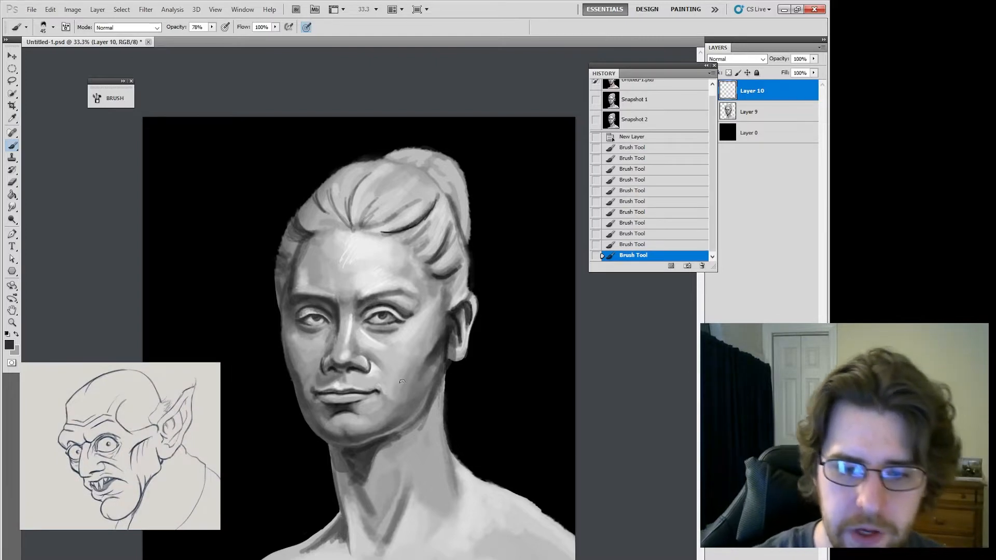
left_click(312, 394)
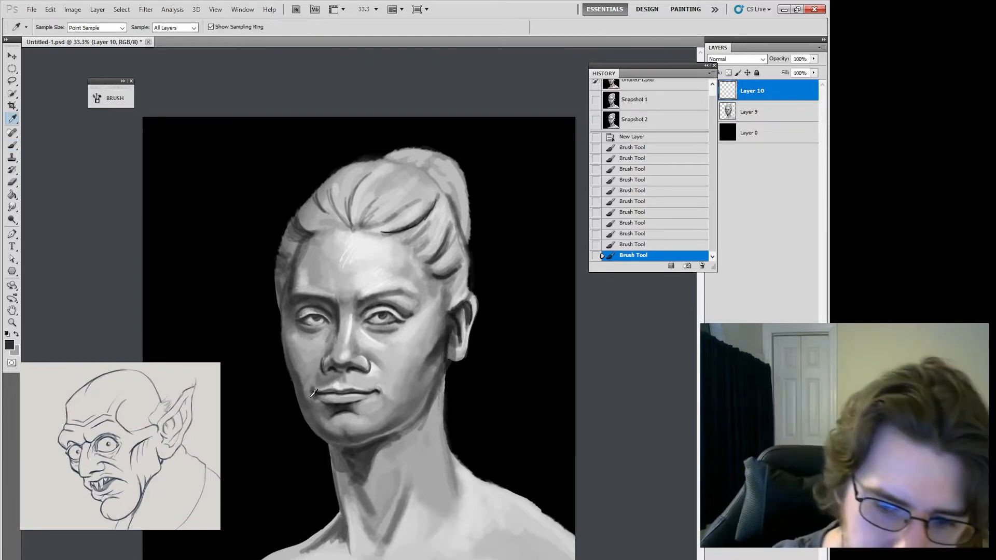
key("b")
left_click(311, 396)
left_click(311, 396)
left_click_drag(311, 395, 324, 389)
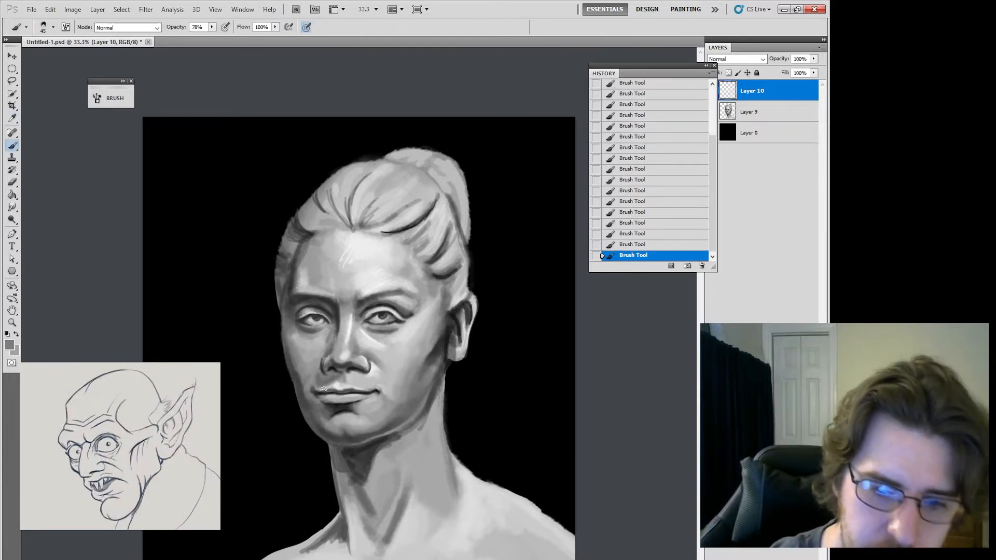
Enlarge the brush to 90 and shade the cheek beside the viewer's-left mouth corner with sampled grays
left_click(306, 389, "alt")
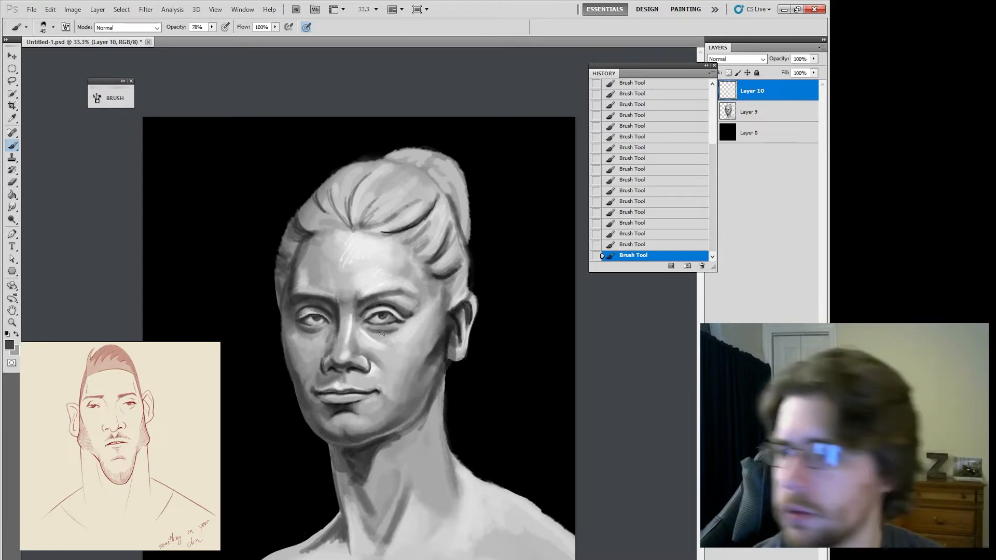
key("bracketright")
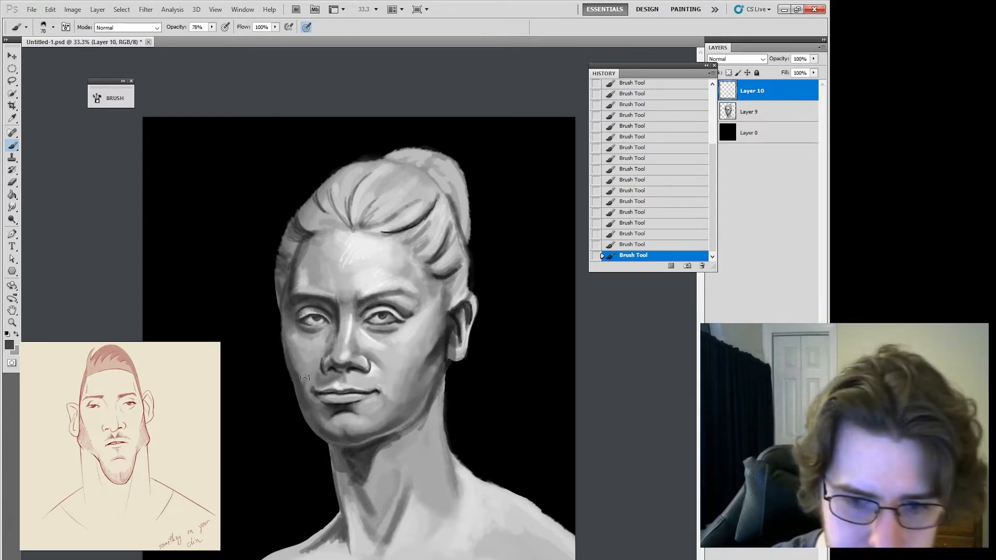
key("bracketright")
key("bracketright")
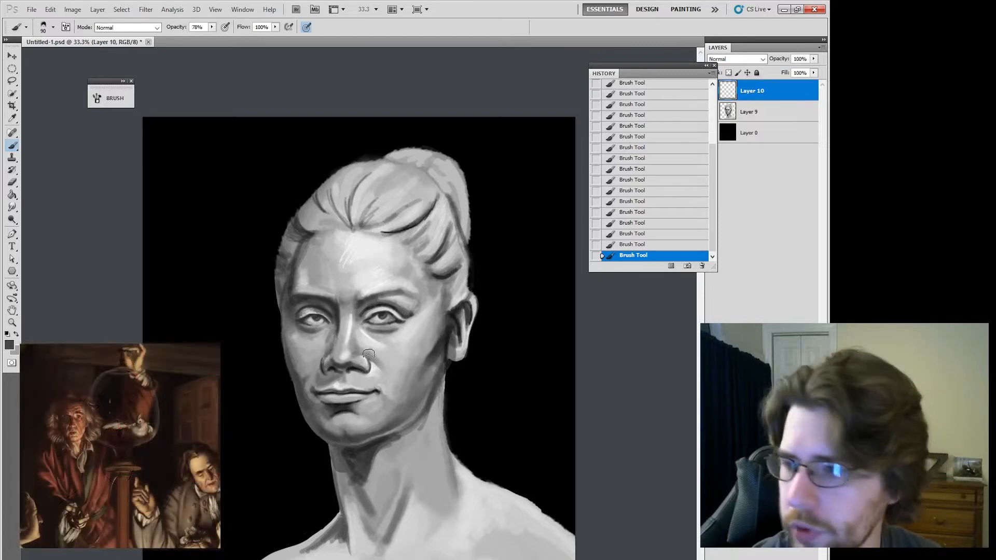
left_click(311, 405, "alt")
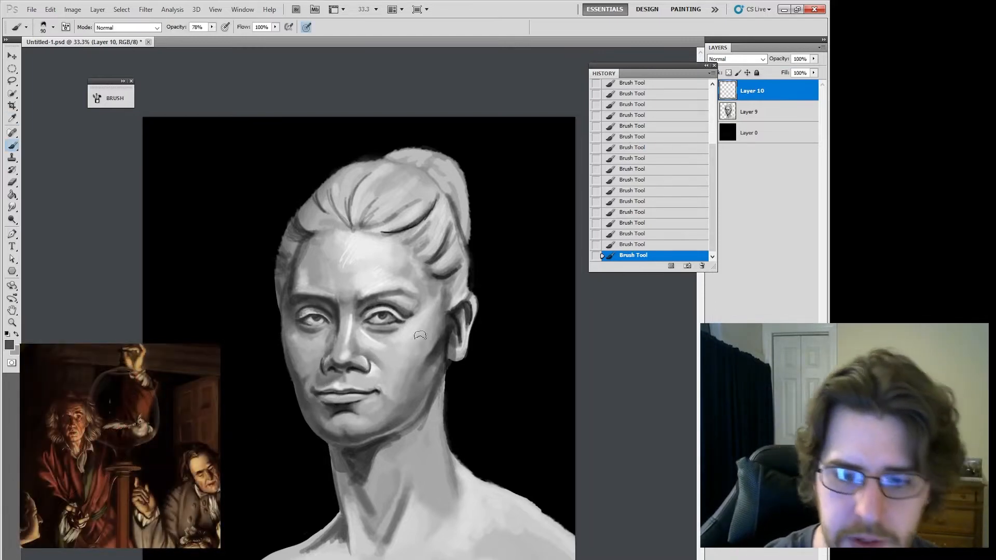
left_click(314, 384, "alt")
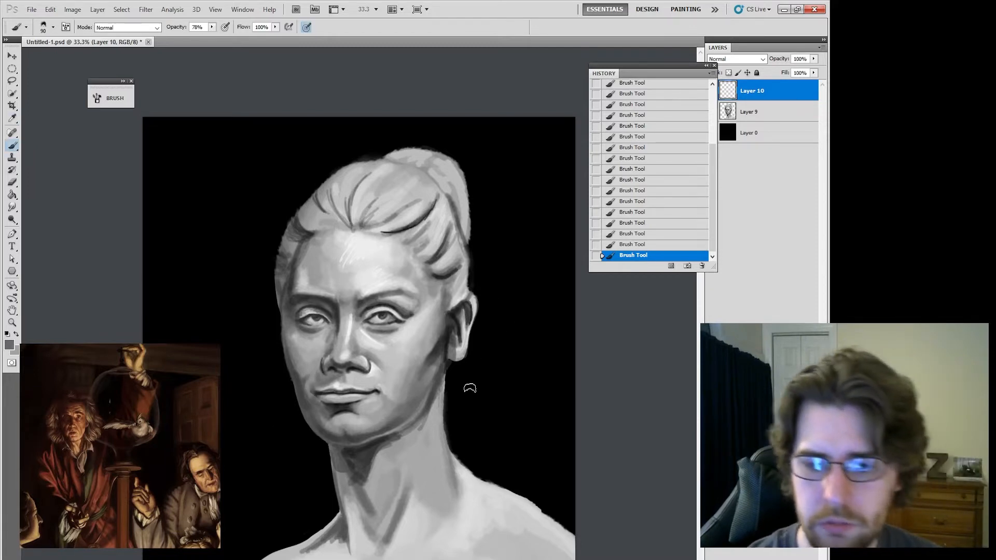
Blend the shadow along the viewer's-right cheek and jawline using dark and mid grays sampled from the jaw
key("alt")
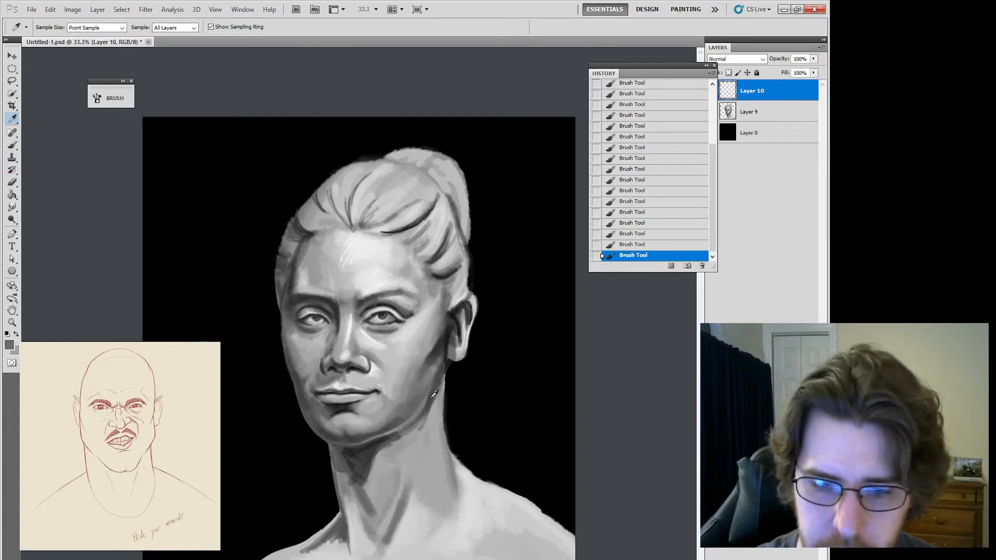
left_click(435, 395, "alt")
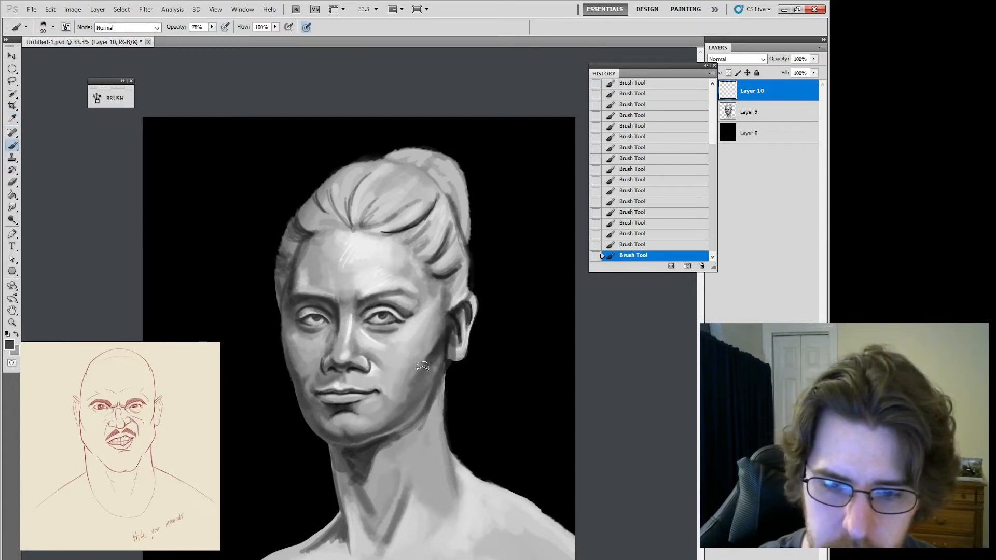
left_click(407, 392, "alt")
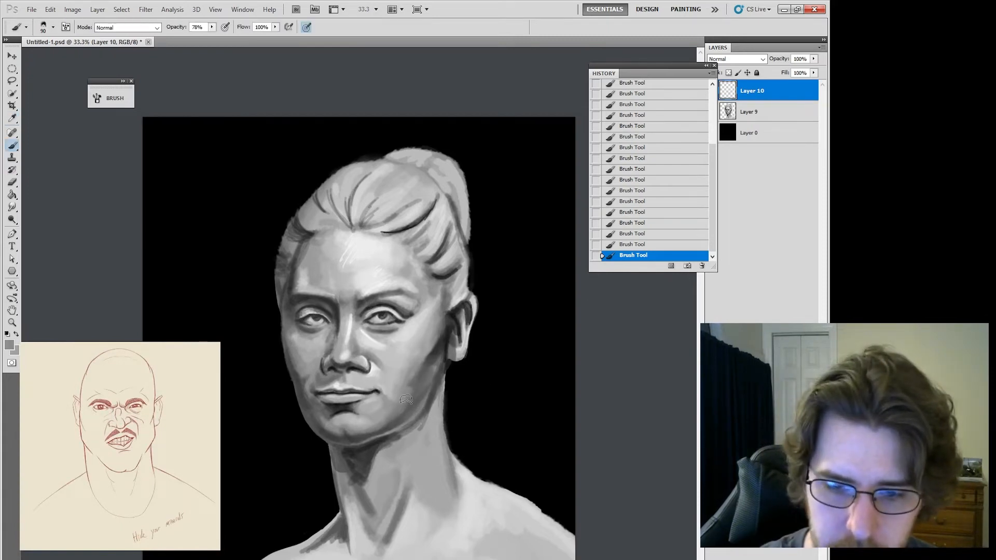
left_click(380, 440, "alt")
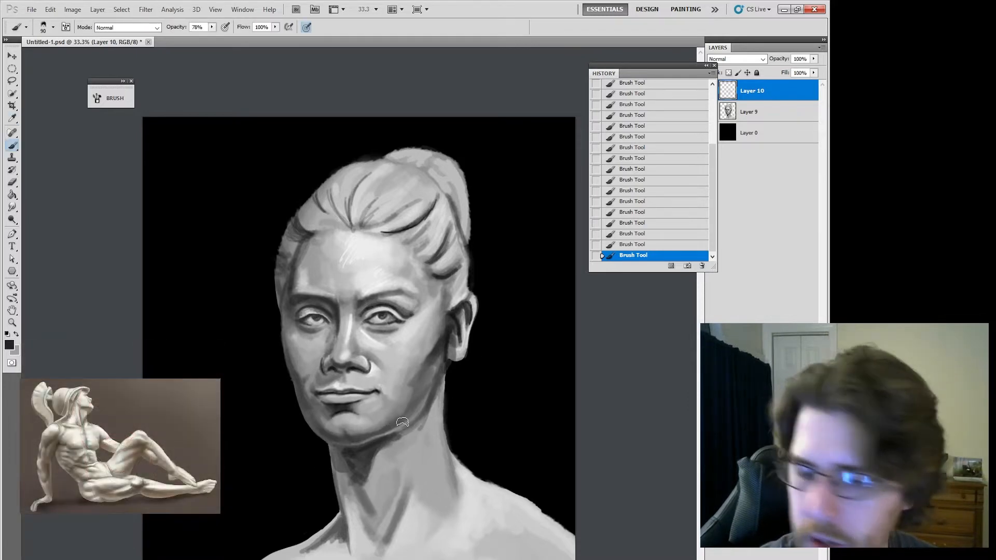
left_click(406, 428, "alt")
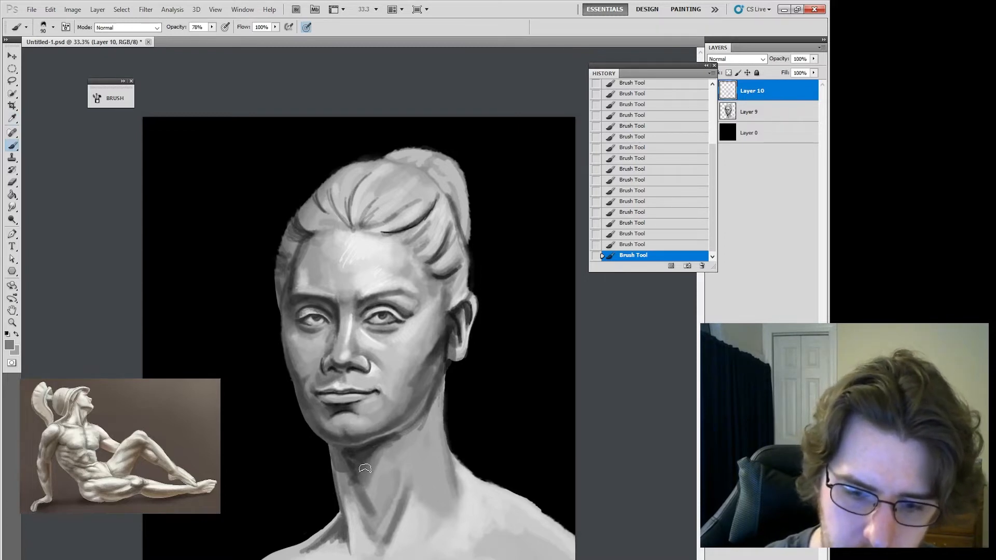
Deepen the shadow beneath the chin and lighten the front of the neck with grays sampled from those areas
key("alt")
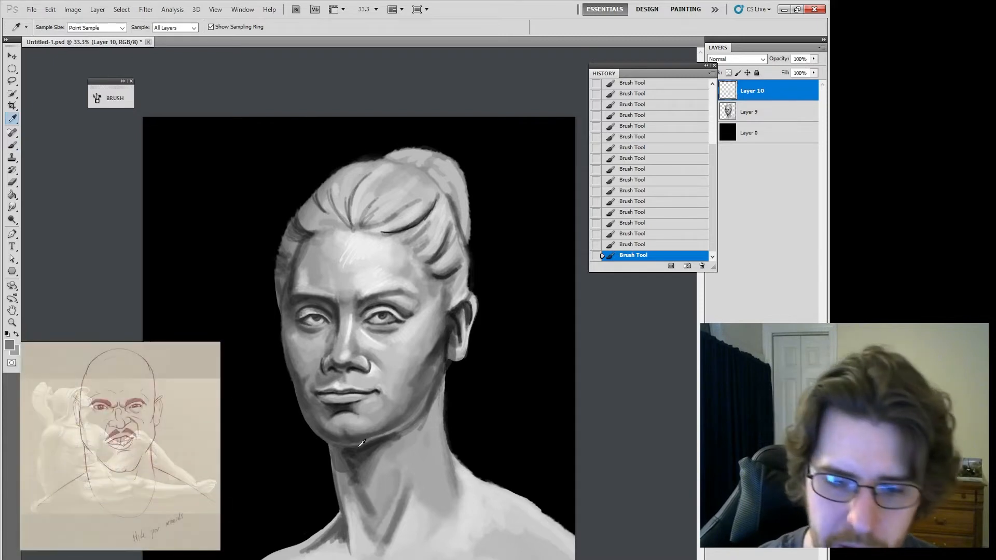
left_click(351, 446, "alt")
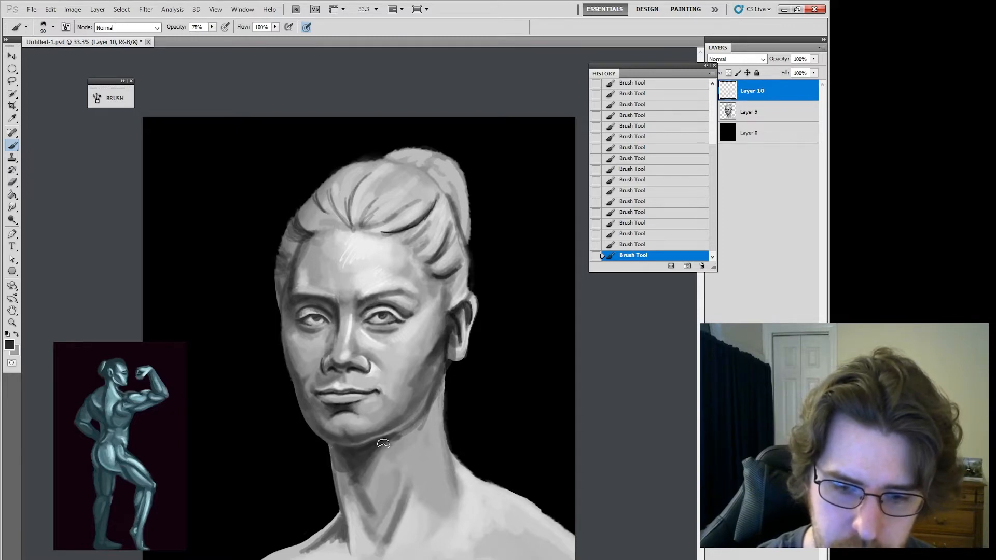
key("i")
left_click(380, 474, "alt")
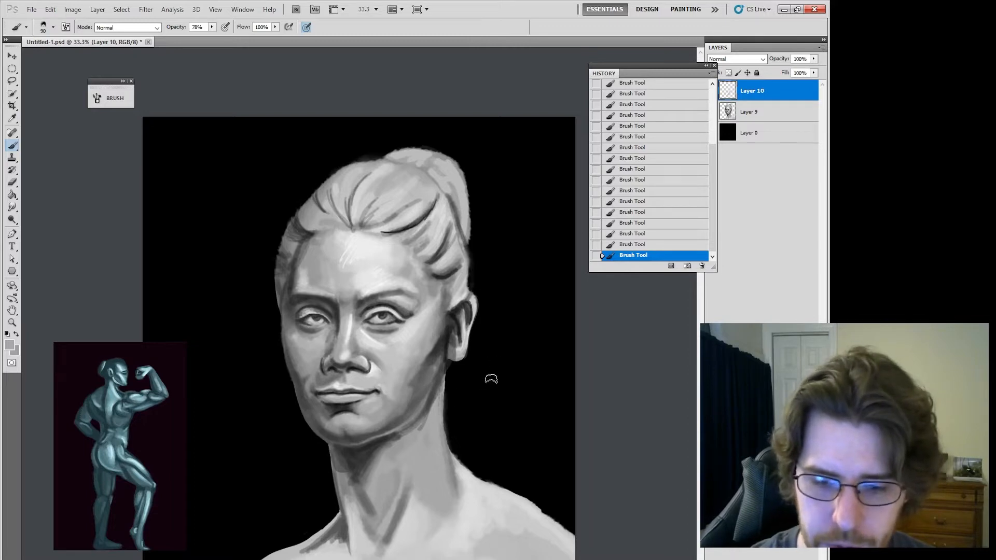
left_click(403, 507, "alt")
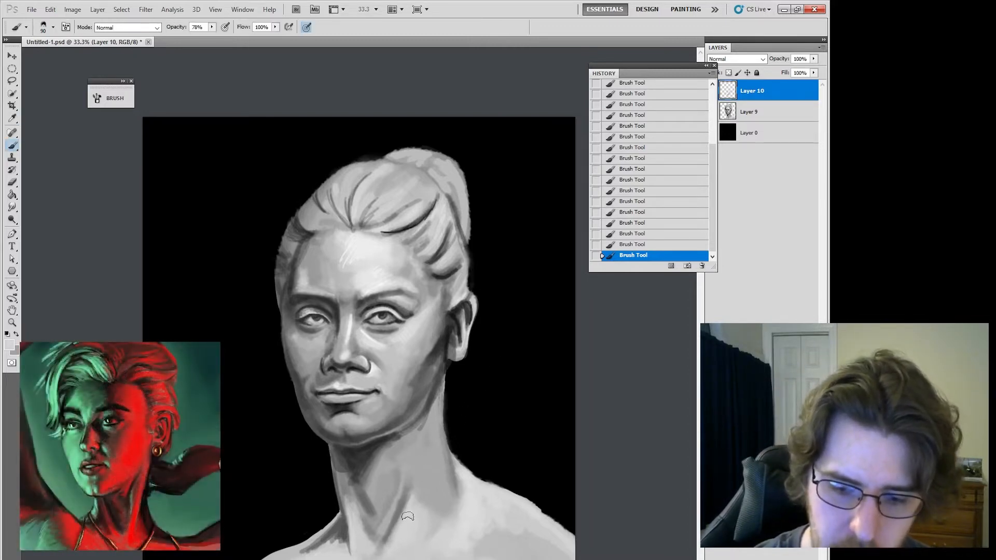
Model the neck muscles with sampled grays, reduce the brush to 80, and paint a highlight where neck meets shoulder
key("alt")
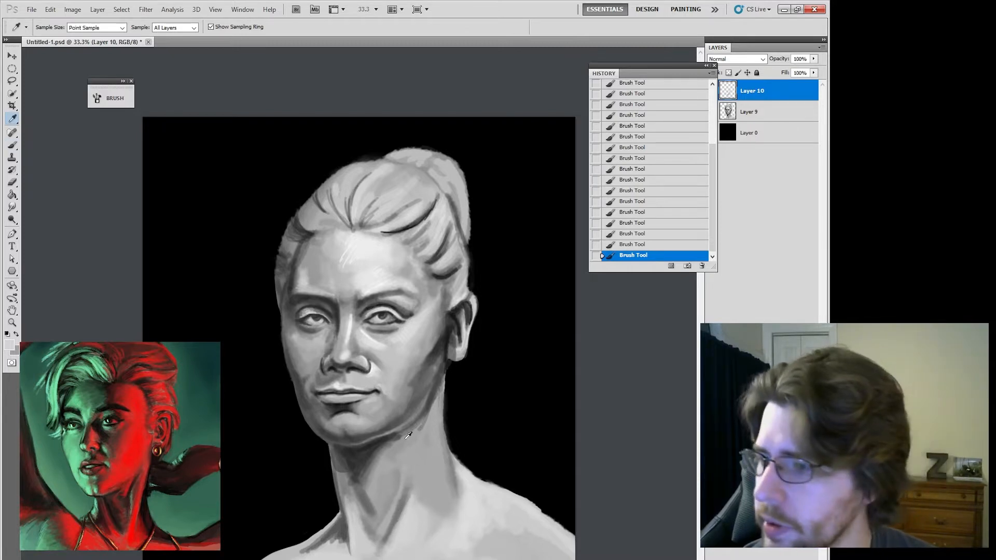
left_click(369, 499, "alt")
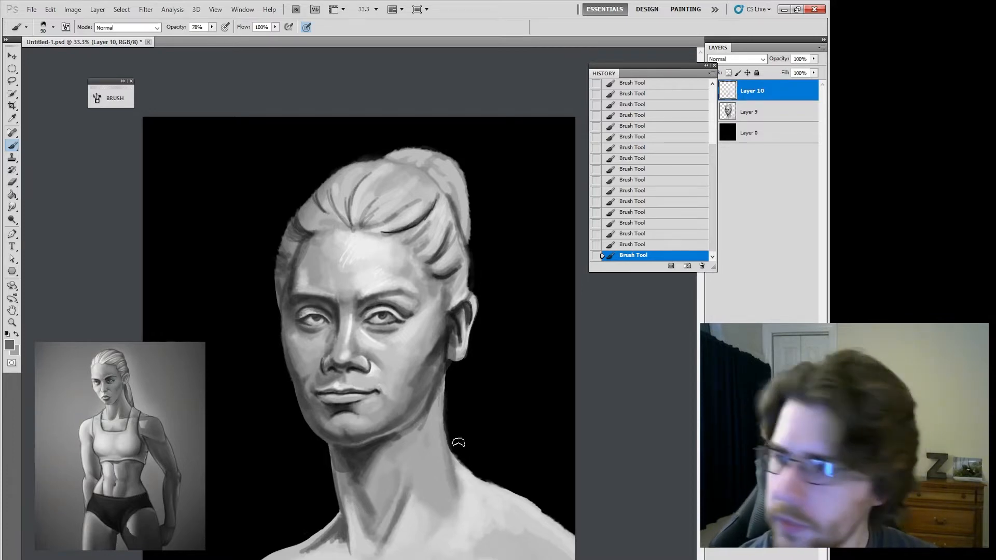
left_click(415, 436, "alt")
key("bracketleft")
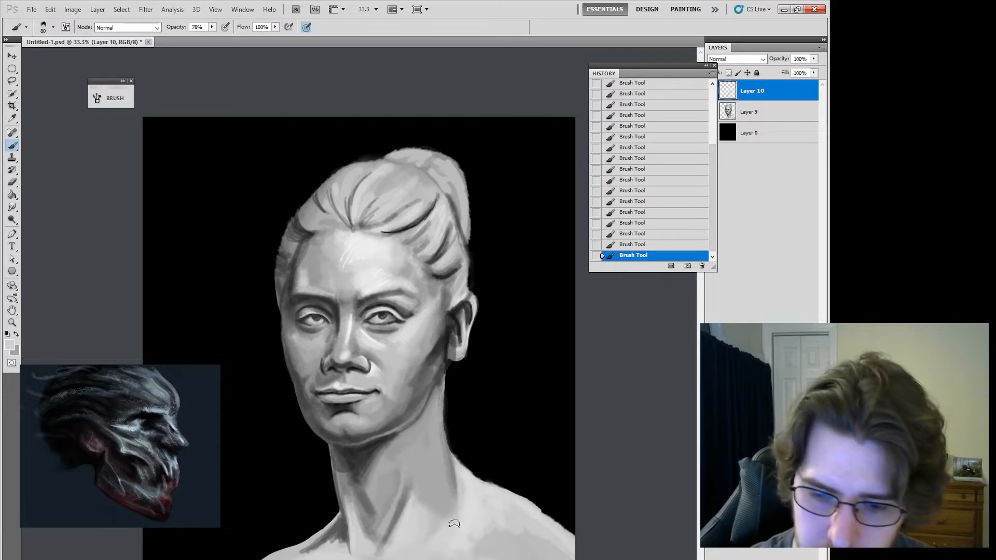
left_click(363, 333, "alt")
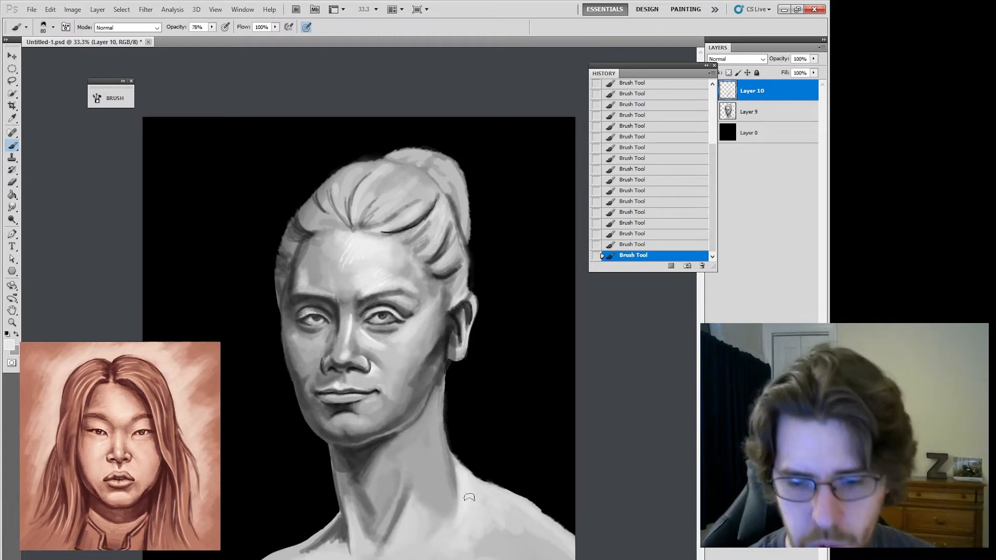
mouse_move(470, 498)
left_mouse_down()
mouse_move(462, 469)
mouse_move(464, 499)
left_mouse_up()
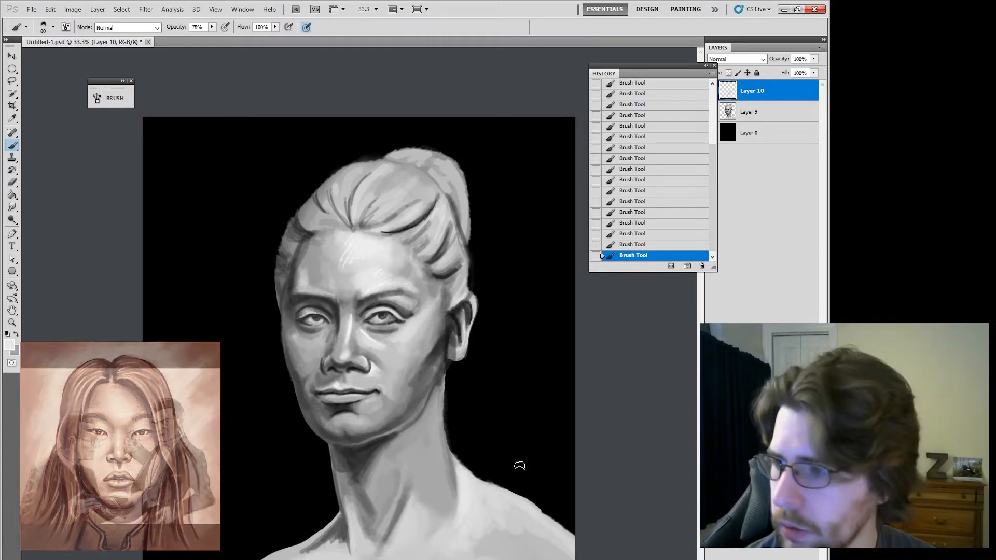
Sample neck grays and paint a light stroke down the viewer's-right side of the neck toward the collarbone
left_click(451, 480, "alt")
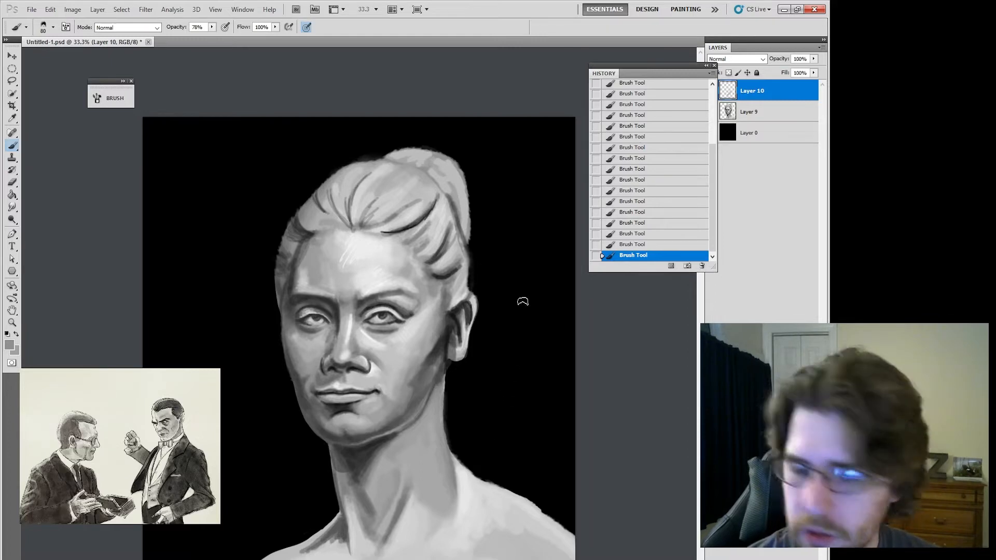
key("alt")
left_click(420, 518, "alt")
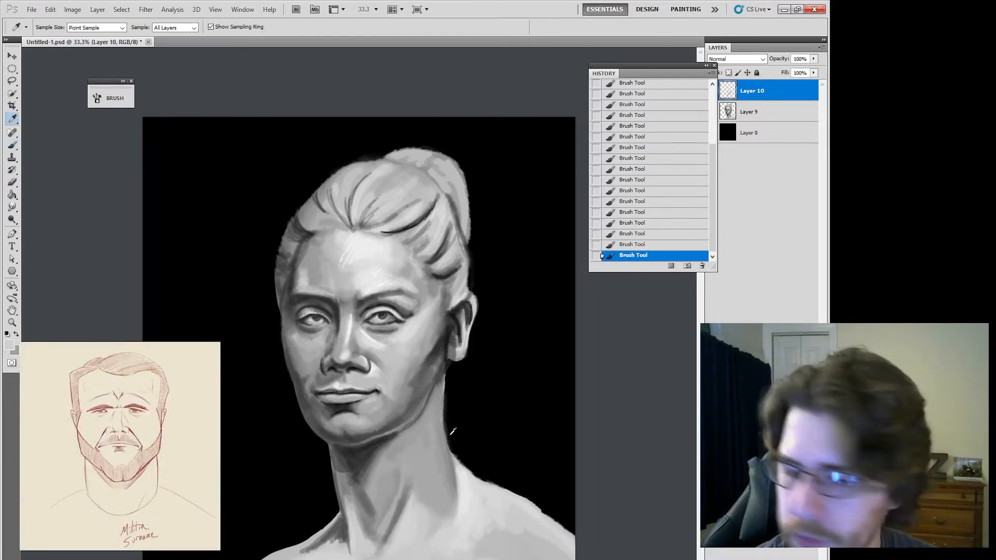
mouse_move(431, 440)
left_mouse_down()
mouse_move(416, 504)
mouse_move(430, 474)
mouse_move(441, 469)
mouse_move(442, 502)
left_mouse_up()
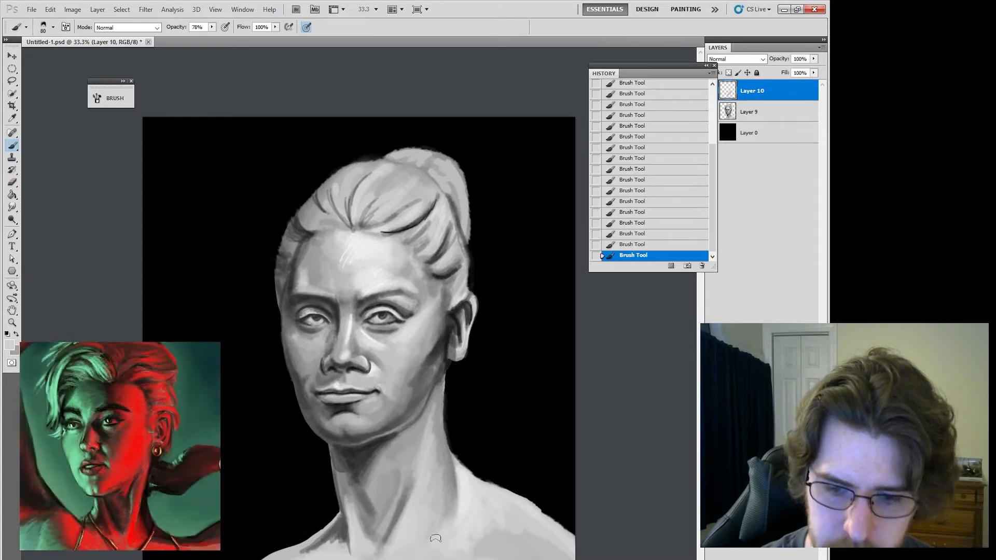
Blend the neck below the ear and under the jaw with short strokes of gray sampled from the neck
mouse_move(426, 402)
left_mouse_down()
mouse_move(397, 448)
mouse_move(423, 425)
mouse_move(439, 379)
left_mouse_up()
mouse_move(431, 431)
left_mouse_down()
mouse_move(416, 447)
mouse_move(415, 438)
left_mouse_up()
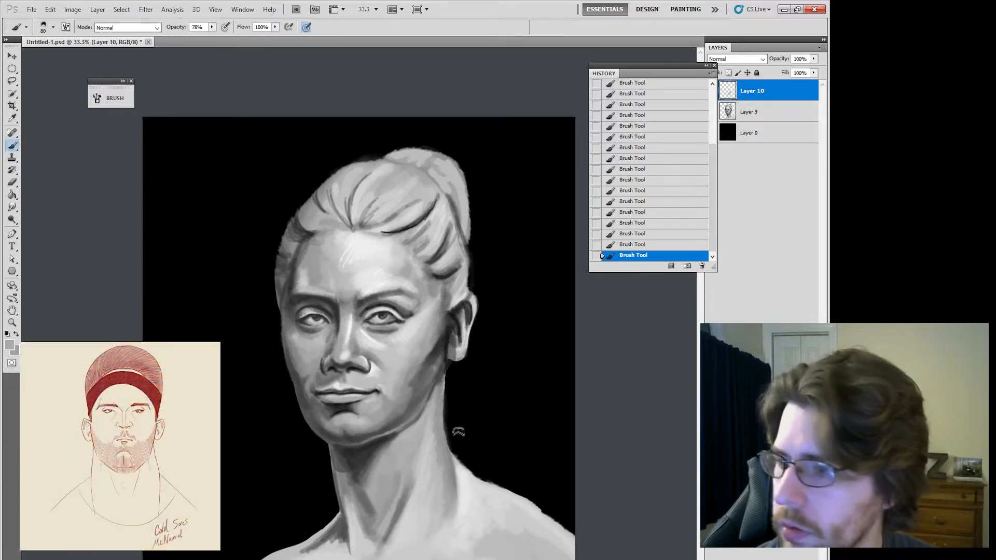
key("i")
left_click(421, 492)
key("b")
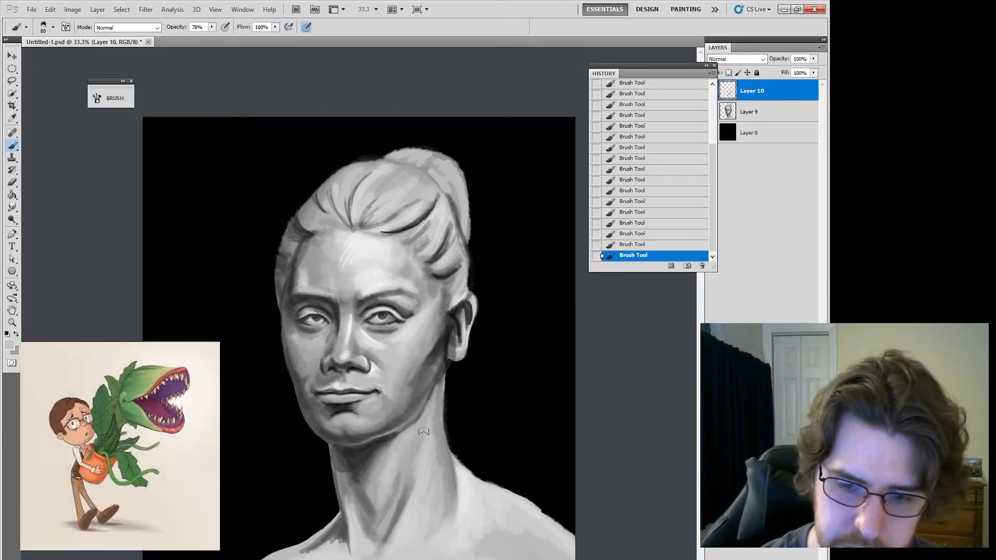
Shade the base of the neck and the adjoining viewer's-left shoulder with grays sampled from the neck
left_click(413, 451, "alt")
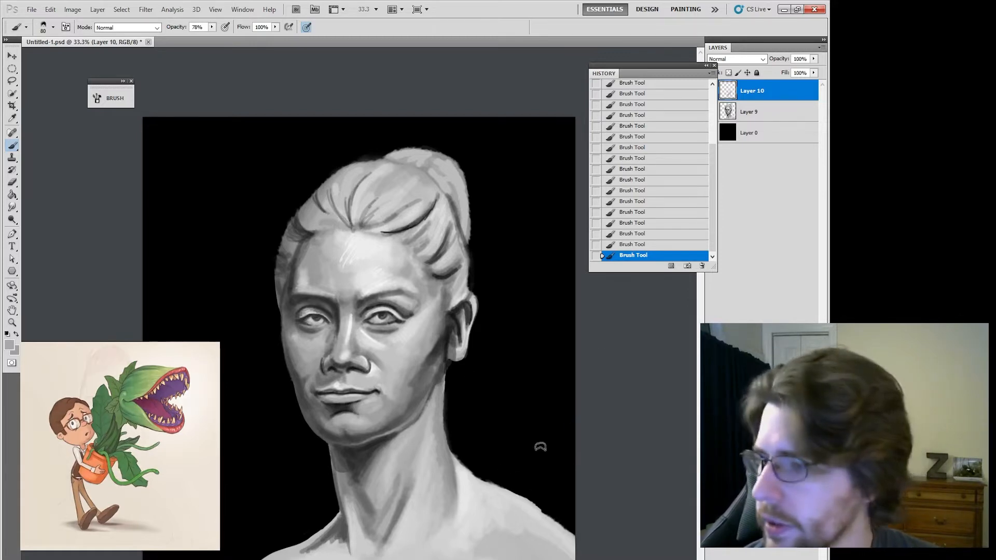
key("alt")
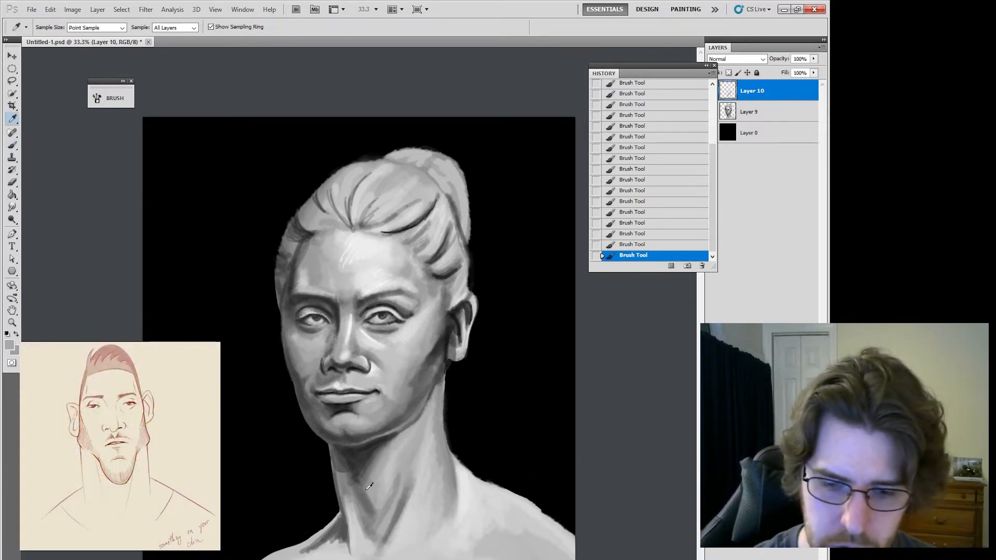
left_click(377, 516, "alt")
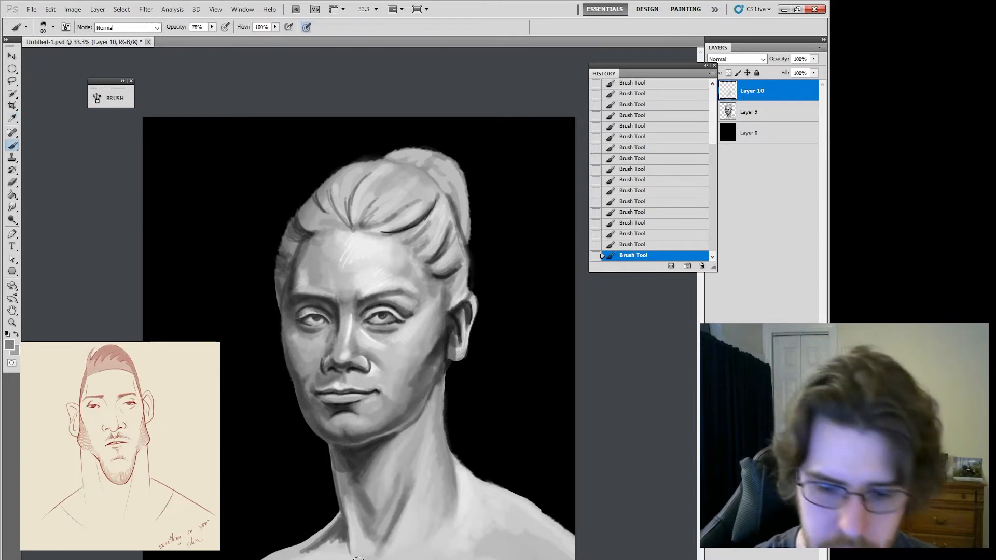
left_click_drag(346, 558, 311, 551)
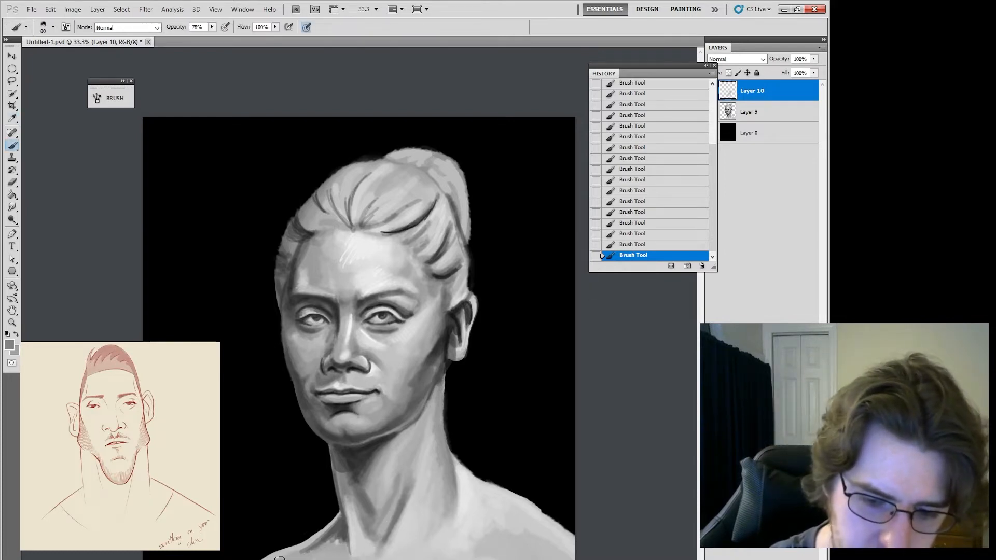
left_click(340, 519, "alt")
mouse_move(310, 542)
left_mouse_down()
mouse_move(279, 559)
mouse_move(338, 558)
left_mouse_up()
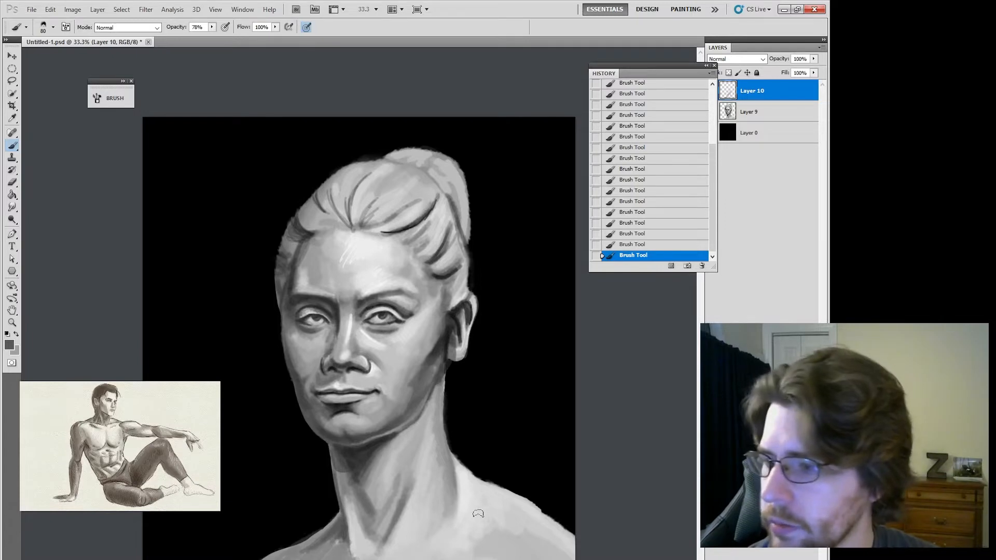
Sample dark and light grays near the neck base and paint a light stroke across the viewer's-left collarbone
left_click(337, 530, "alt")
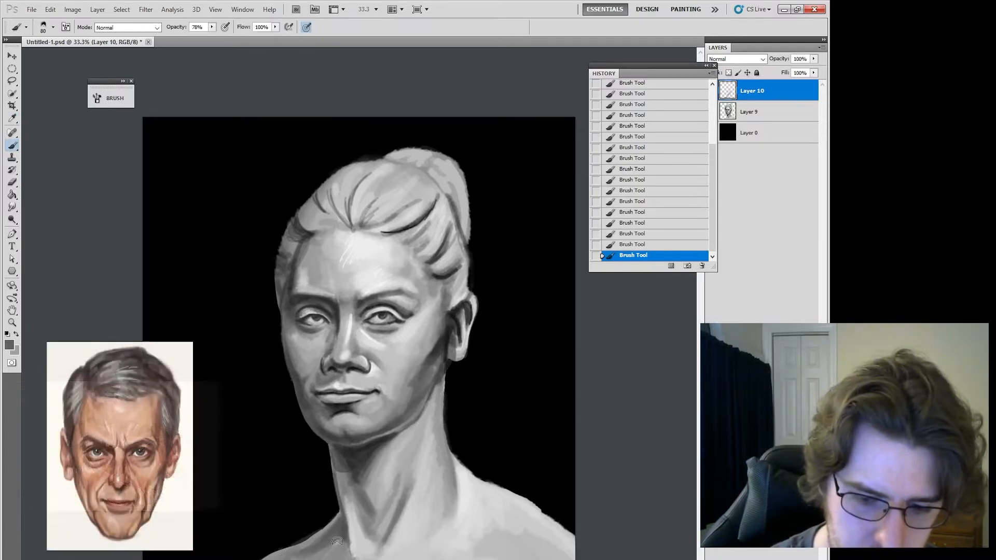
key("alt")
left_click(369, 549, "alt")
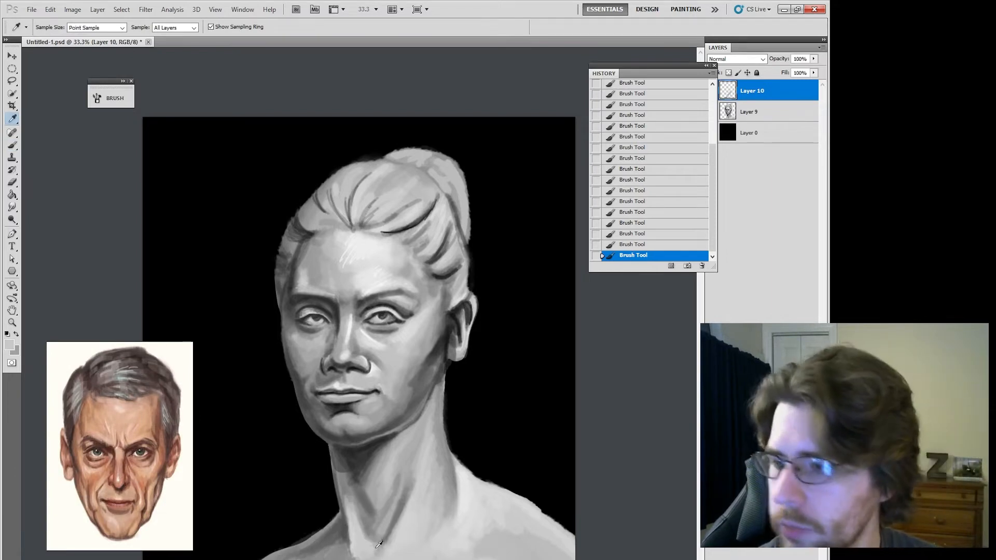
left_click_drag(350, 556, 306, 553)
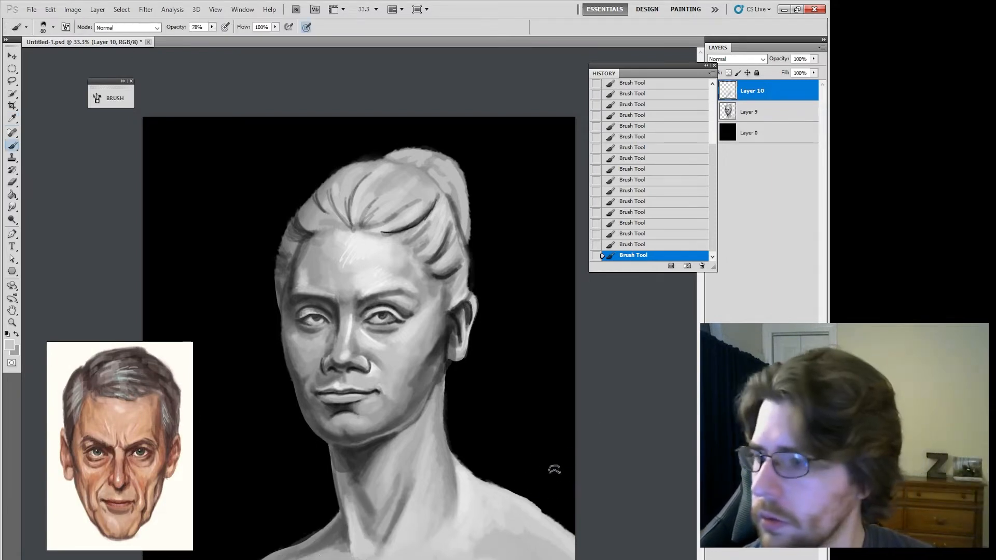
key("alt")
left_click(457, 485, "alt")
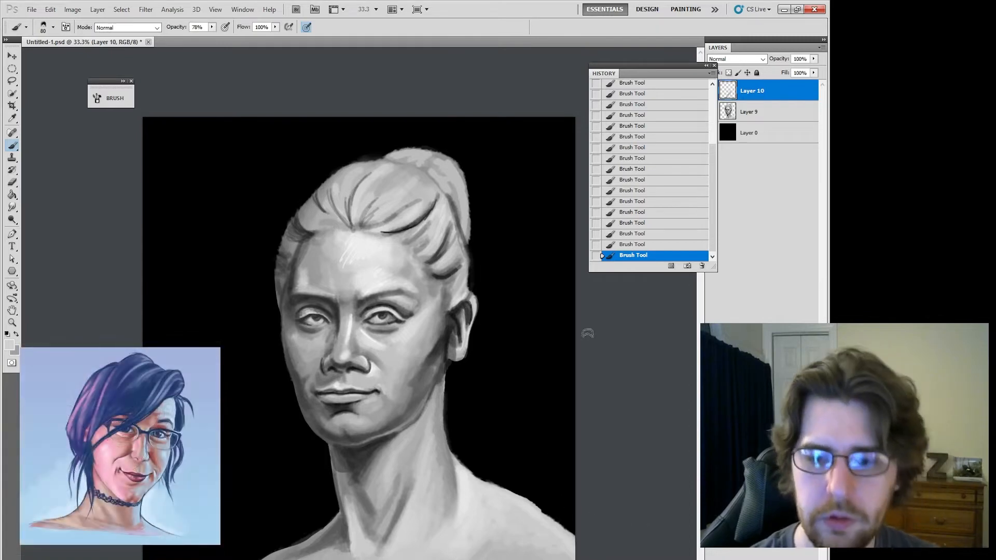
Sample a gray beside the nose, add a new layer above the neck-shading layer, and set the brush opacity to 100%
key("ctrl+plus")
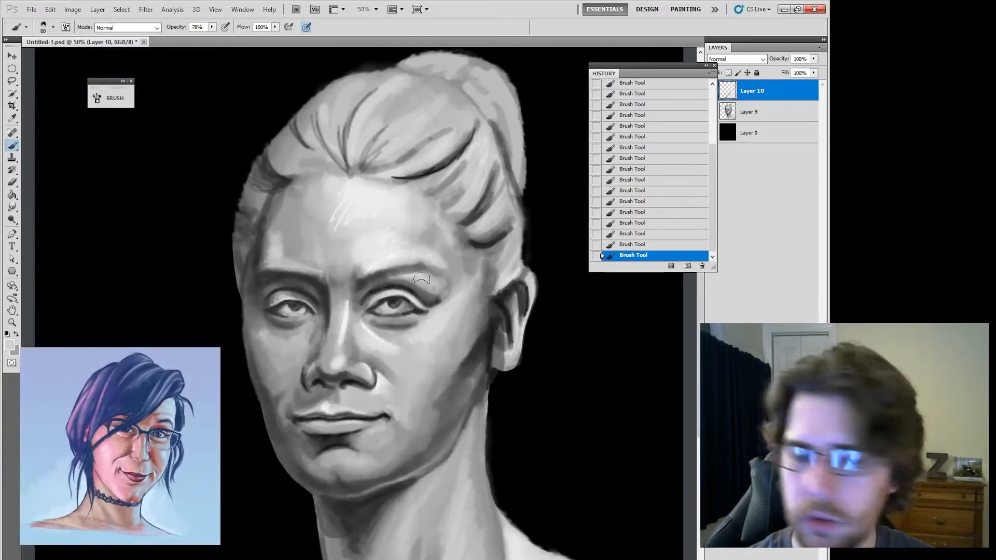
key("i")
left_click(353, 322)
key("b")
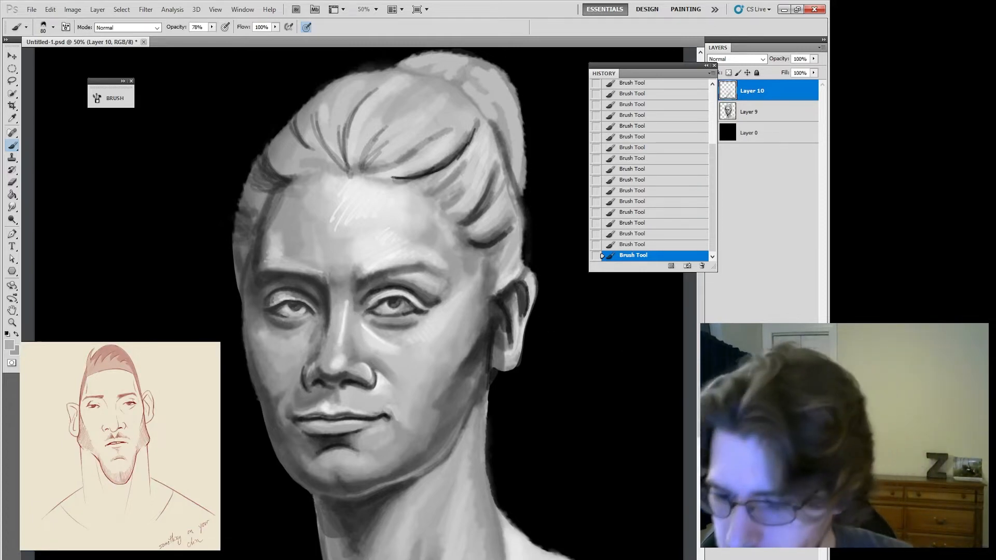
key("ctrl+shift+alt+n")
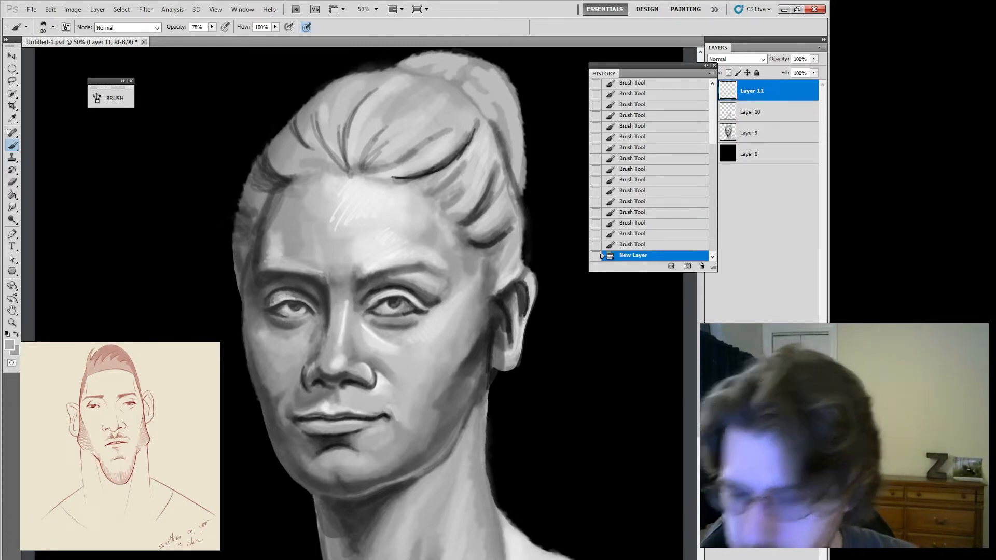
left_click(211, 27)
Set the foreground color to a mid gray with RGB values of 109
key("i")
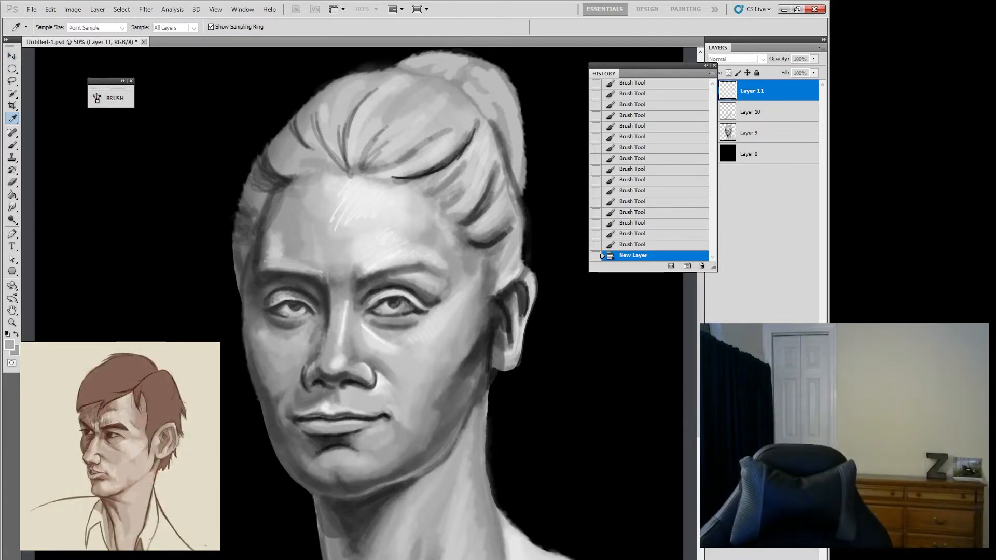
left_click(9, 344)
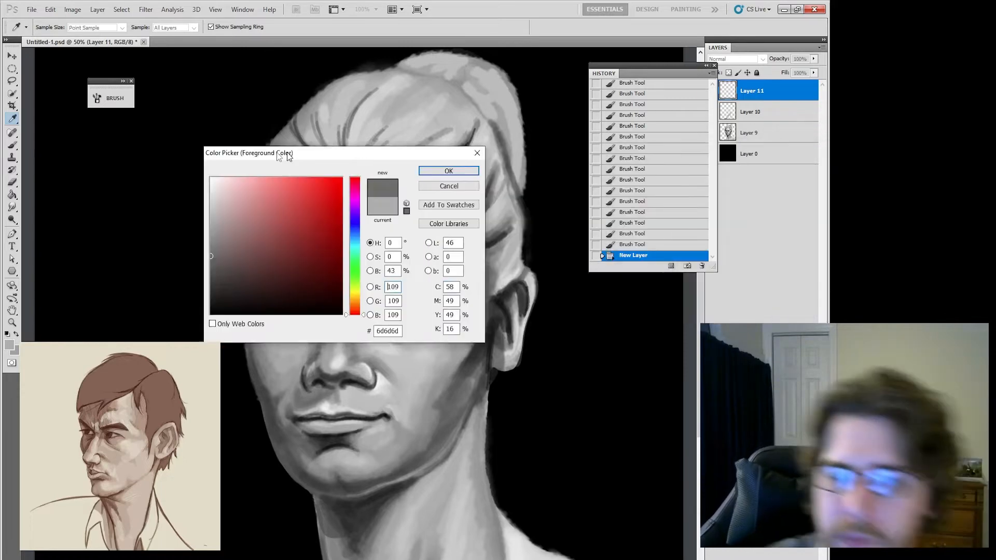
left_click_drag(322, 168, 474, 164)
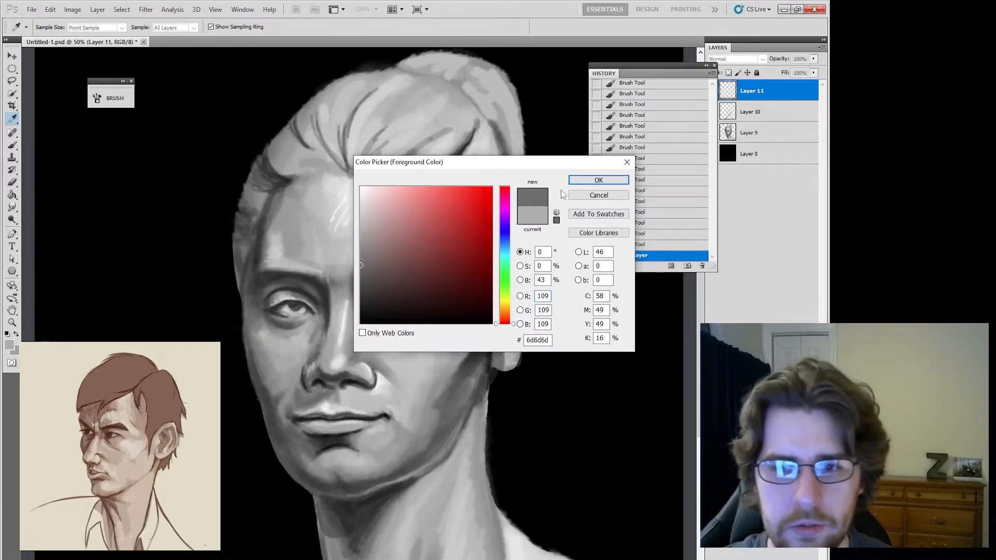
left_click(598, 180)
key("b")
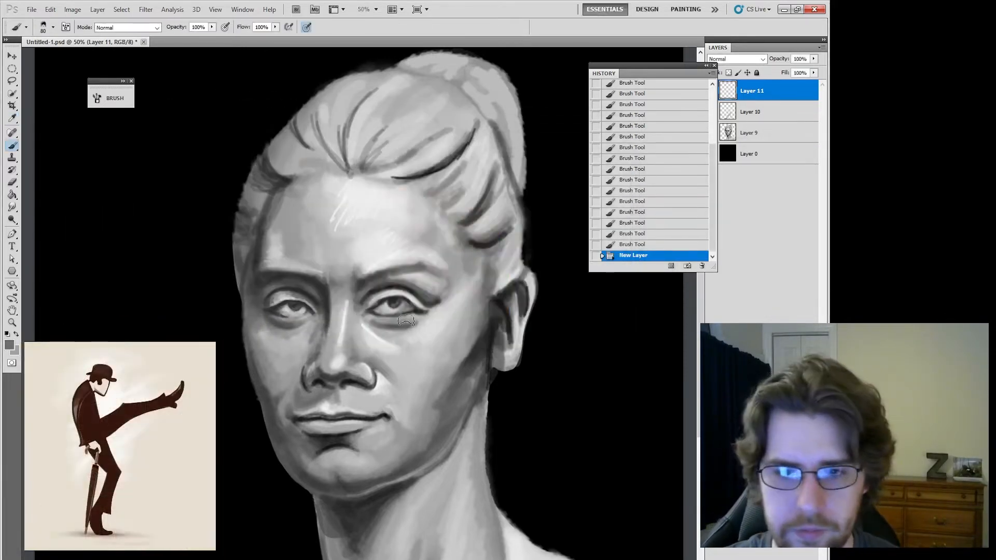
Sample the forehead highlight and change the foreground color to pure white, RGB 255
left_click(345, 209, "alt")
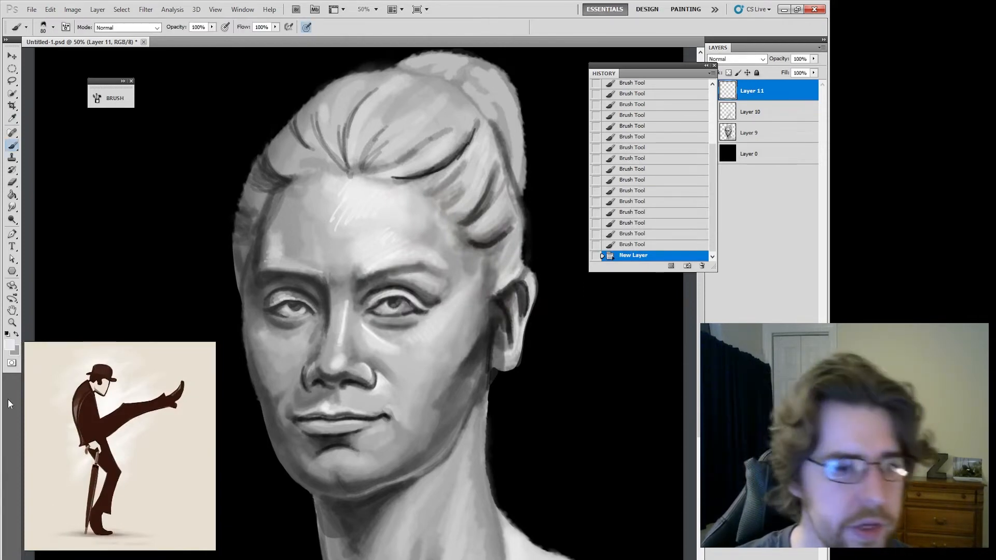
left_click(7, 347)
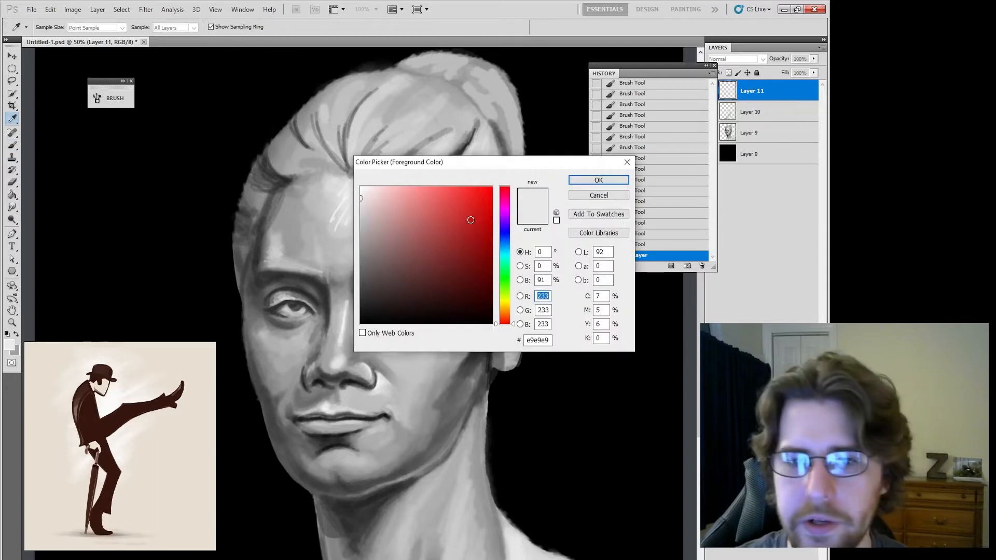
type("255")
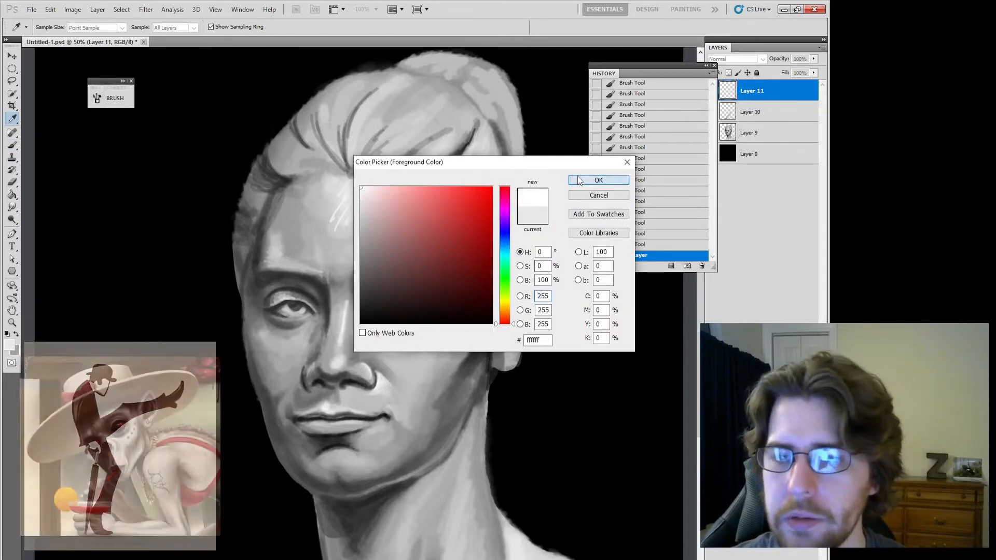
left_click(597, 180)
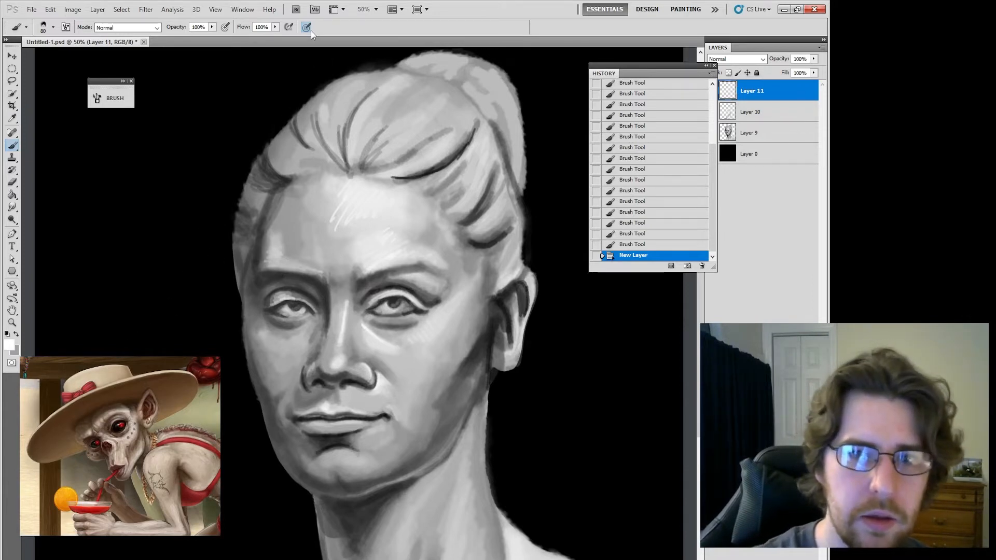
Test white brush strokes on the black background with pen-pressure size off and on, and undo the test strokes
left_click_drag(89, 353, 260, 105)
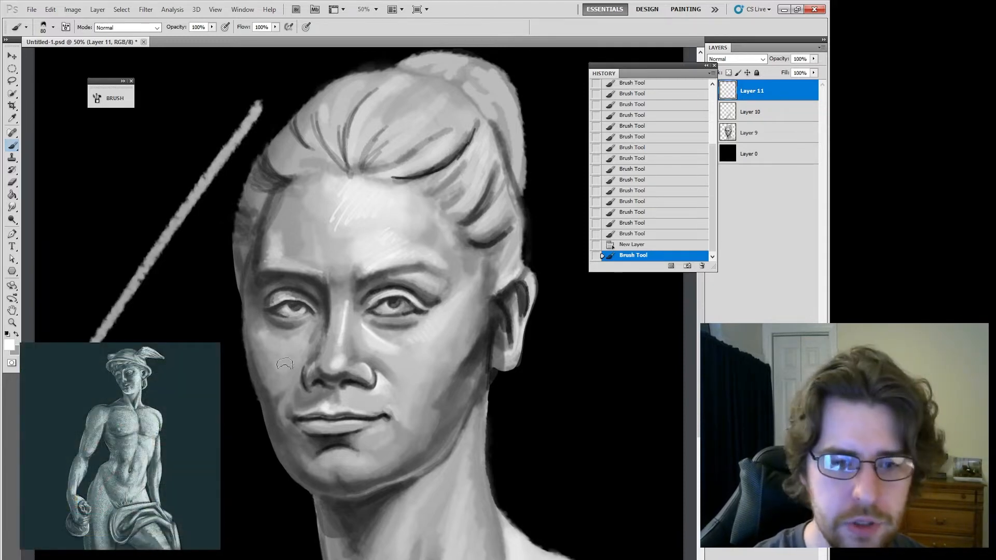
left_click(307, 26)
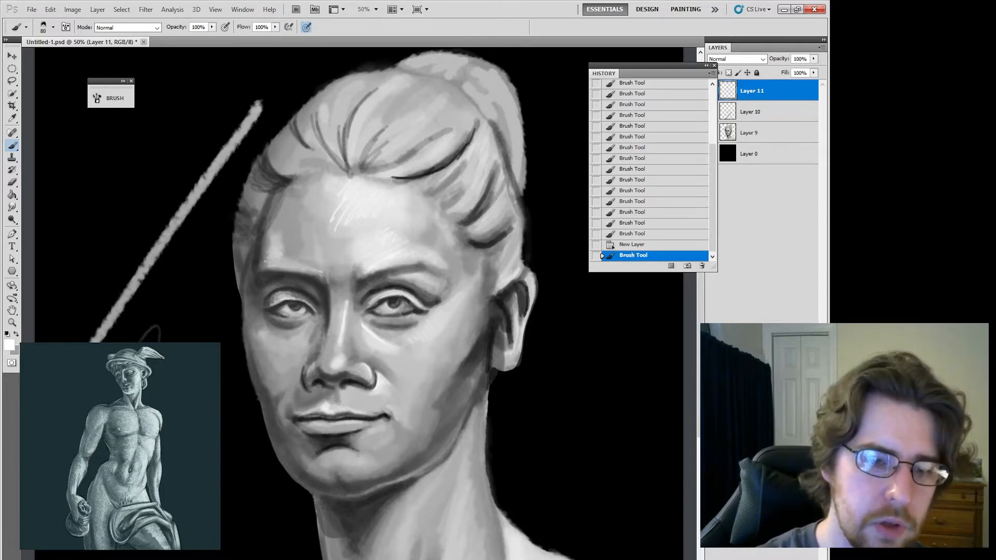
mouse_move(223, 418)
left_mouse_down()
mouse_move(244, 526)
mouse_move(262, 556)
mouse_move(290, 516)
mouse_move(244, 429)
mouse_move(223, 353)
mouse_move(119, 177)
mouse_move(72, 231)
mouse_move(73, 299)
mouse_move(59, 340)
left_mouse_up()
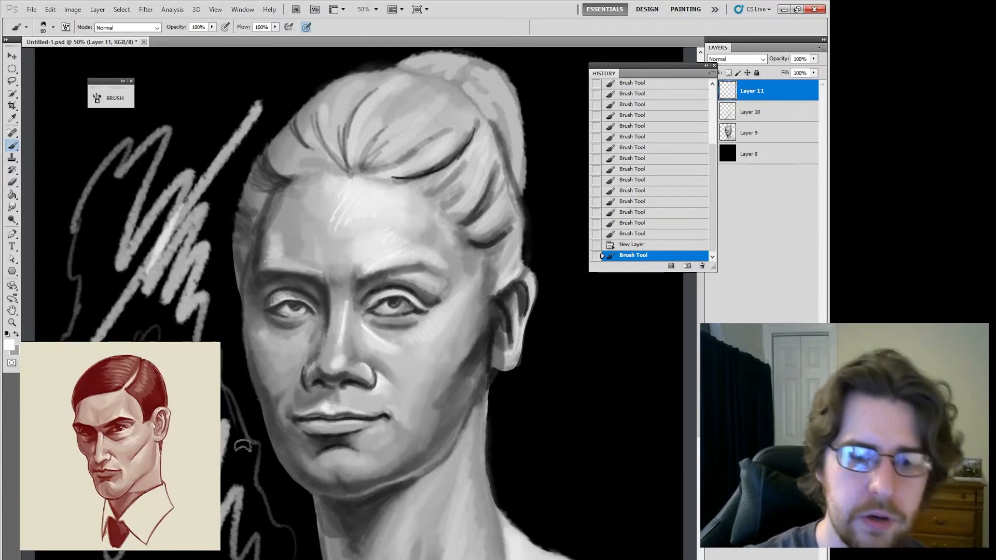
left_click_drag(243, 447, 265, 469)
key("ctrl+alt+z")
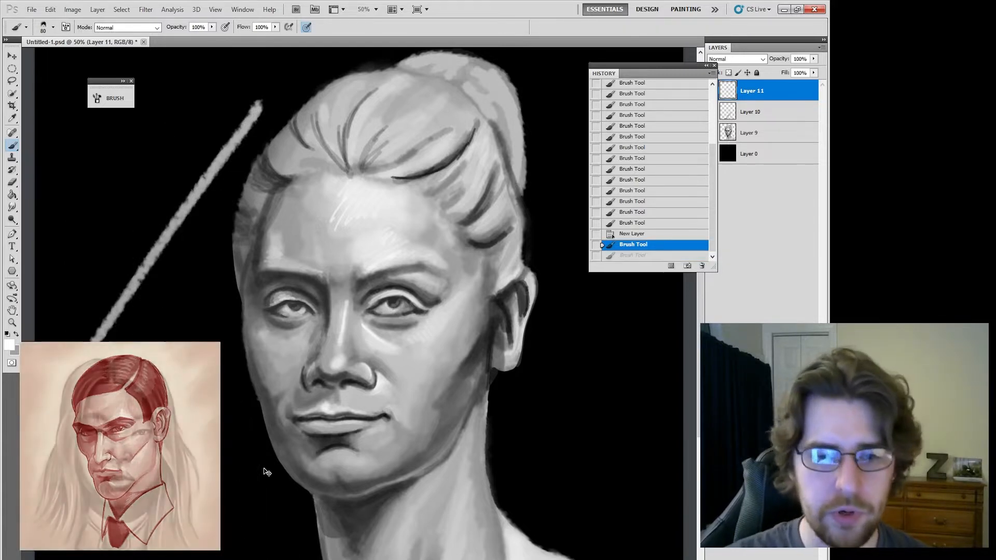
key("ctrl+alt+z")
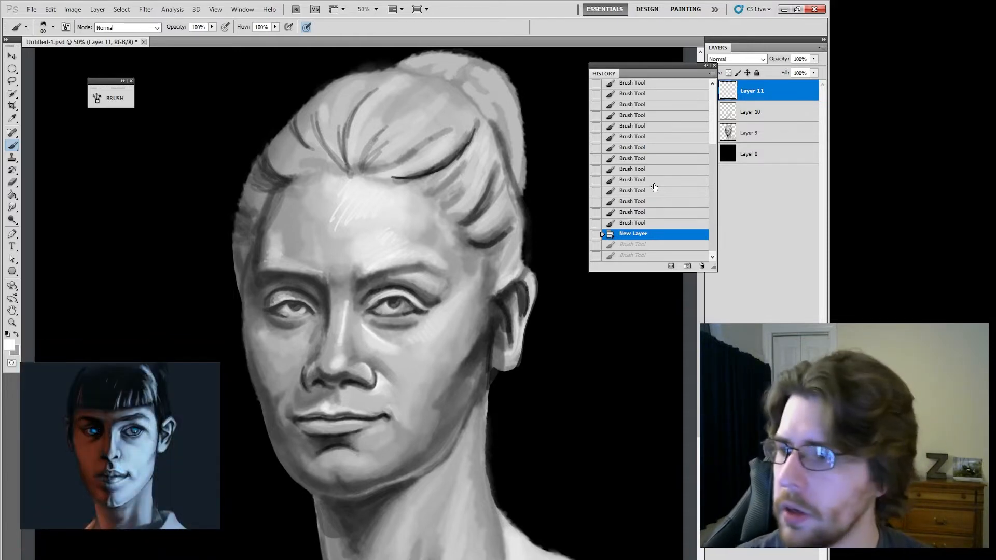
Darken the side of the face in front of the earlobe and touch up the lower cheek with grays sampled there
left_click(453, 396, "alt")
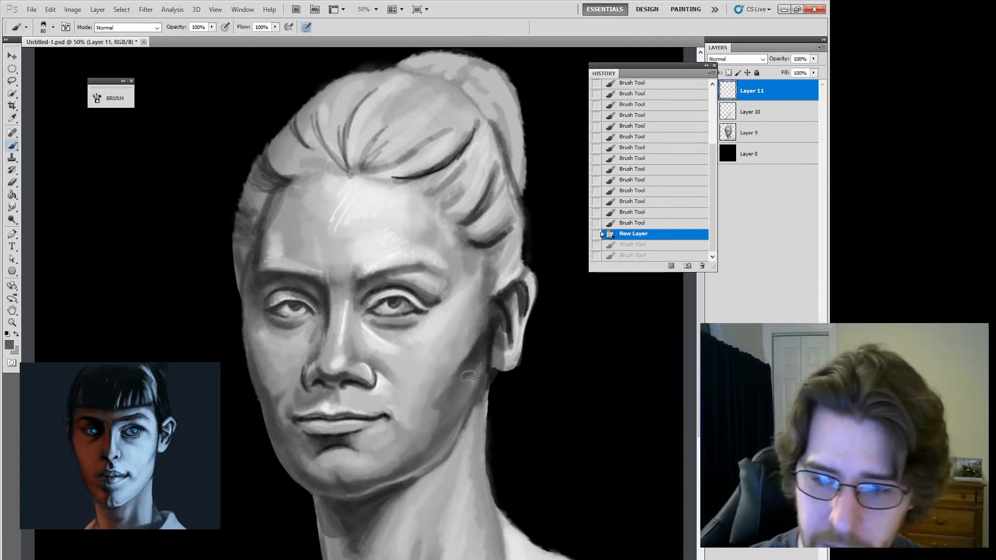
left_click_drag(475, 348, 487, 358)
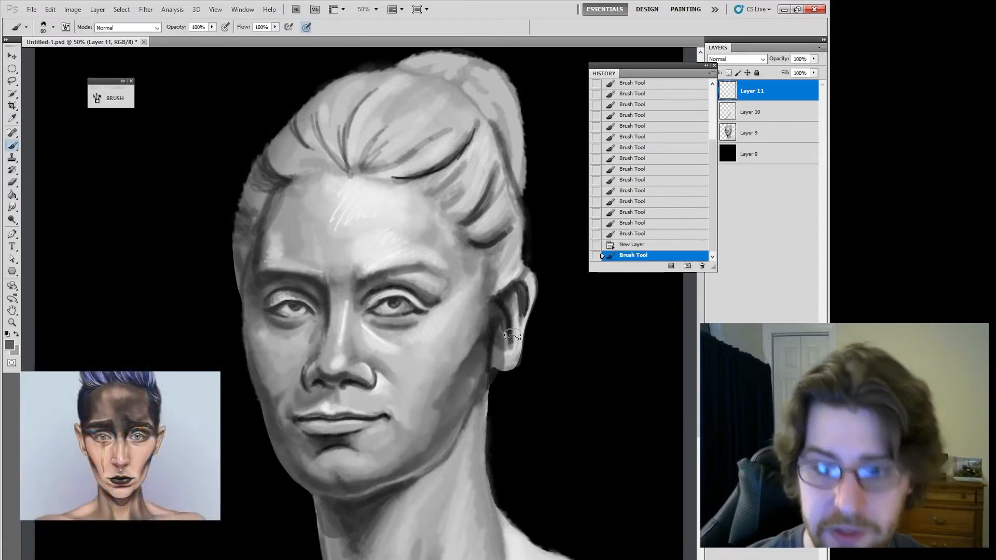
left_click(440, 394, "alt")
left_click(436, 403)
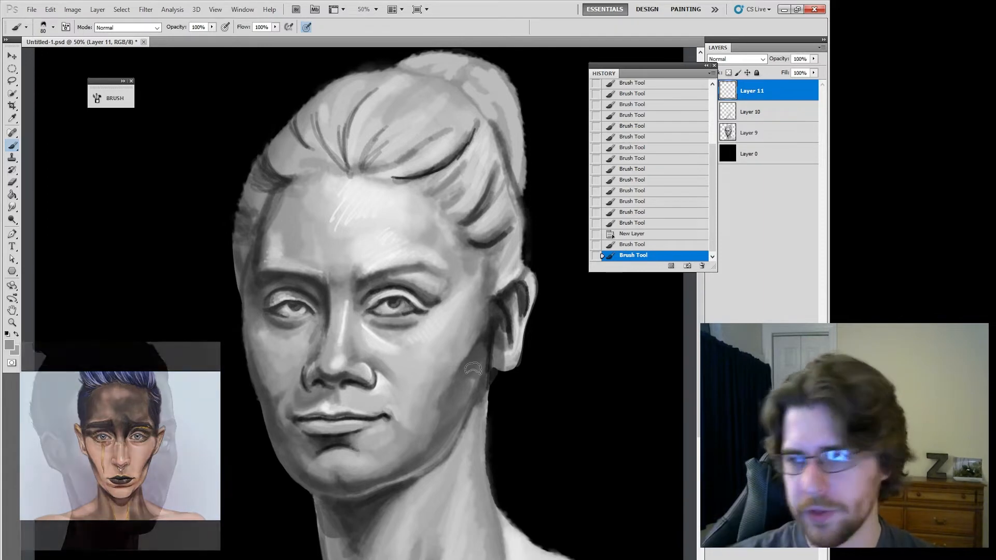
Sample a gray from the lower jaw and paint diagonal strokes up the jaw toward the ear
key("alt")
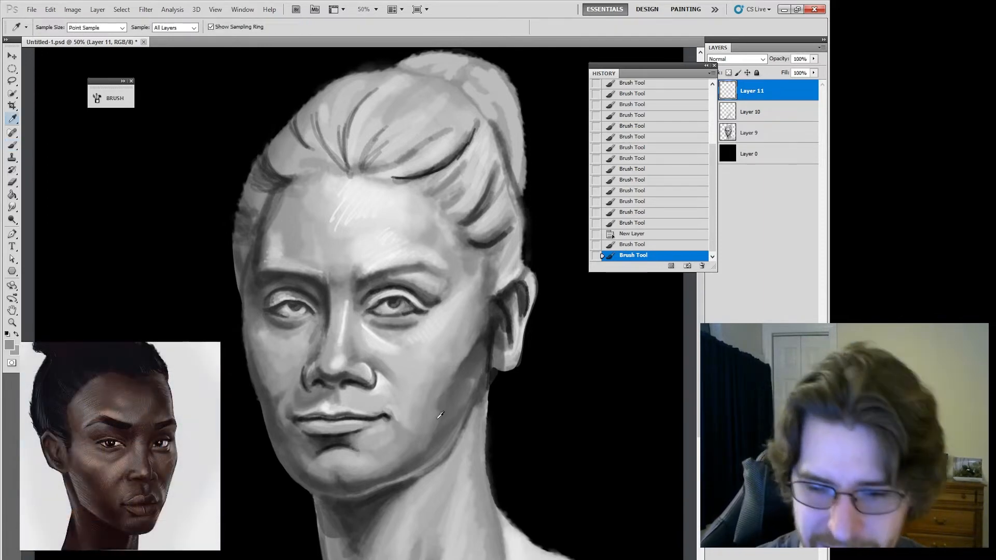
left_click(421, 438, "alt")
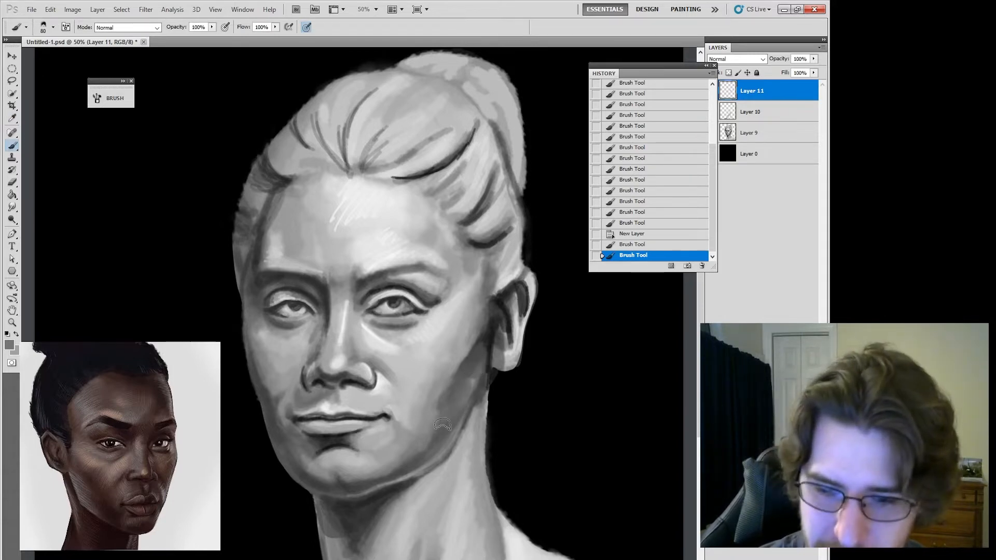
left_click_drag(453, 411, 479, 358)
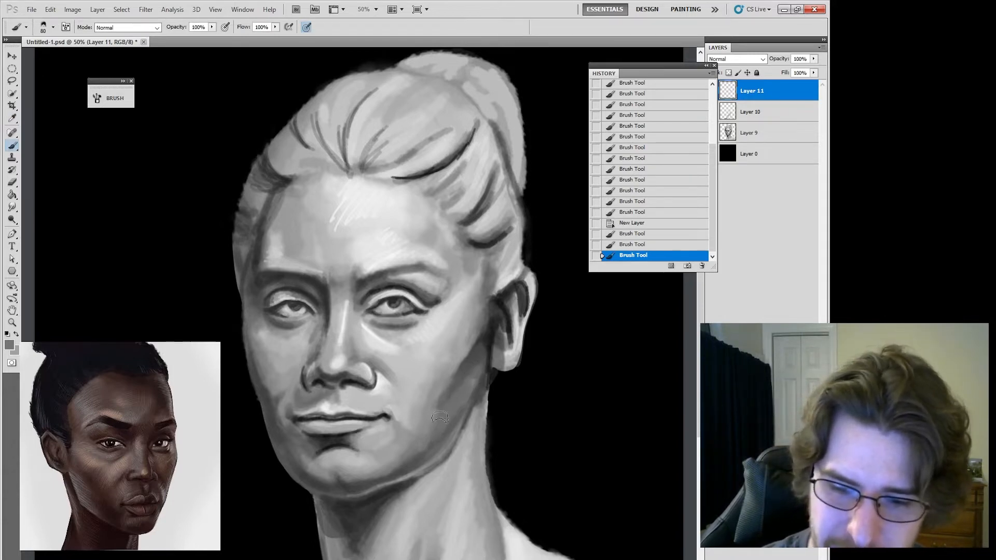
left_click_drag(441, 434, 466, 397)
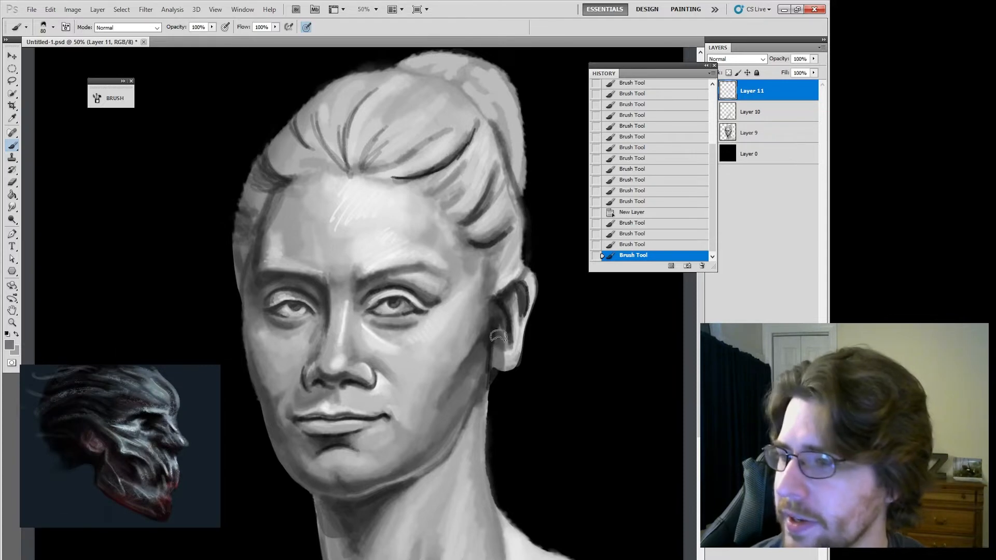
mouse_move(448, 397)
left_mouse_down()
mouse_move(509, 332)
mouse_move(494, 354)
left_mouse_up()
Darken the jaw edge below the earlobe and along the lower jaw with grays sampled from the ear and jaw
key("alt")
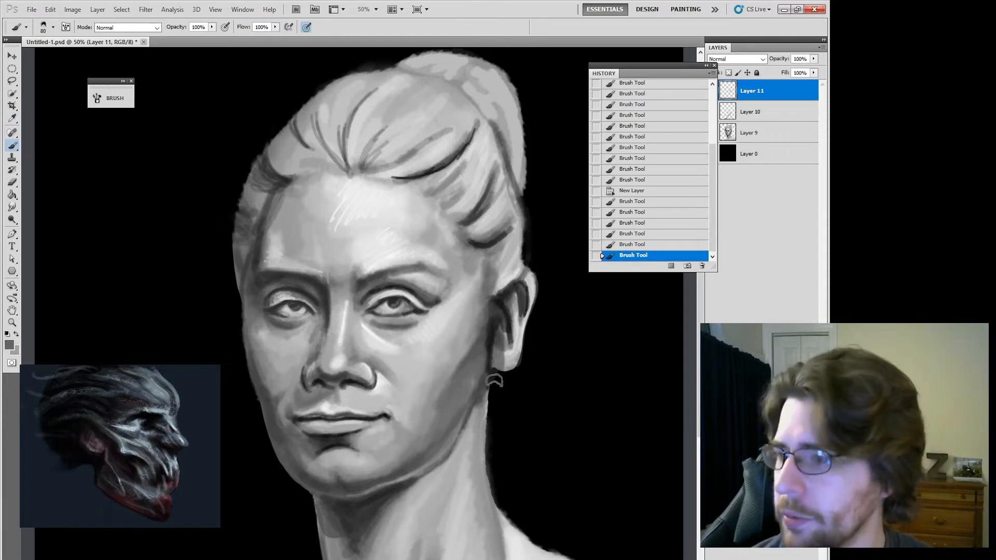
mouse_move(500, 382)
left_mouse_down()
mouse_move(514, 359)
mouse_move(491, 399)
mouse_move(489, 347)
mouse_move(467, 425)
mouse_move(476, 412)
mouse_move(437, 463)
mouse_move(472, 421)
mouse_move(449, 443)
mouse_move(461, 448)
mouse_move(467, 436)
mouse_move(420, 492)
mouse_move(480, 371)
mouse_move(432, 451)
mouse_move(458, 417)
mouse_move(435, 439)
mouse_move(450, 396)
mouse_move(465, 407)
mouse_move(445, 420)
mouse_move(482, 370)
mouse_move(441, 431)
mouse_move(468, 384)
left_mouse_up()
key("alt")
left_click(491, 345, "alt")
left_click(457, 452, "alt")
left_click(455, 407, "alt")
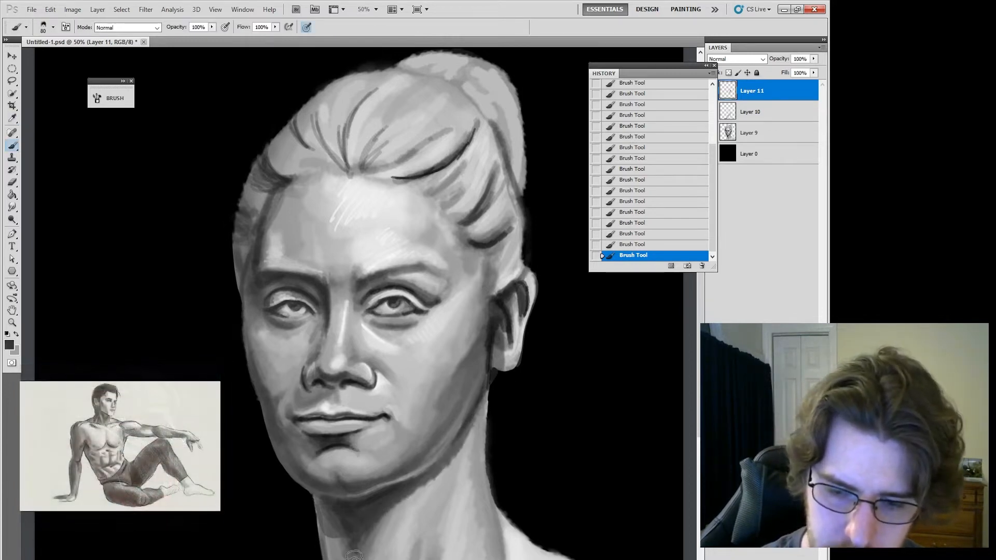
Deepen the cast shadow under the chin and jaw with sampled dark grays and soften the upper neck with a mid gray
left_click_drag(509, 436, 531, 322)
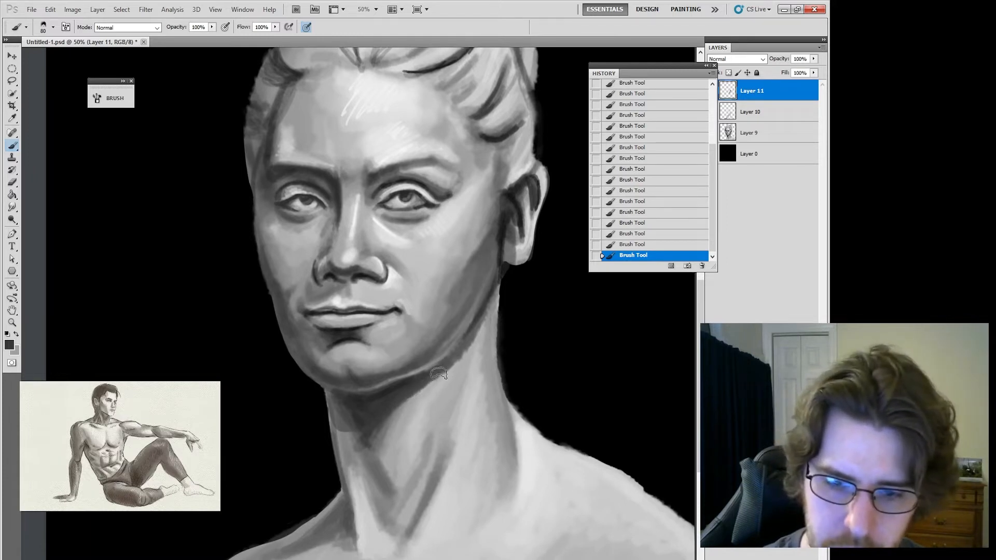
key("i")
left_click(392, 387)
key("b")
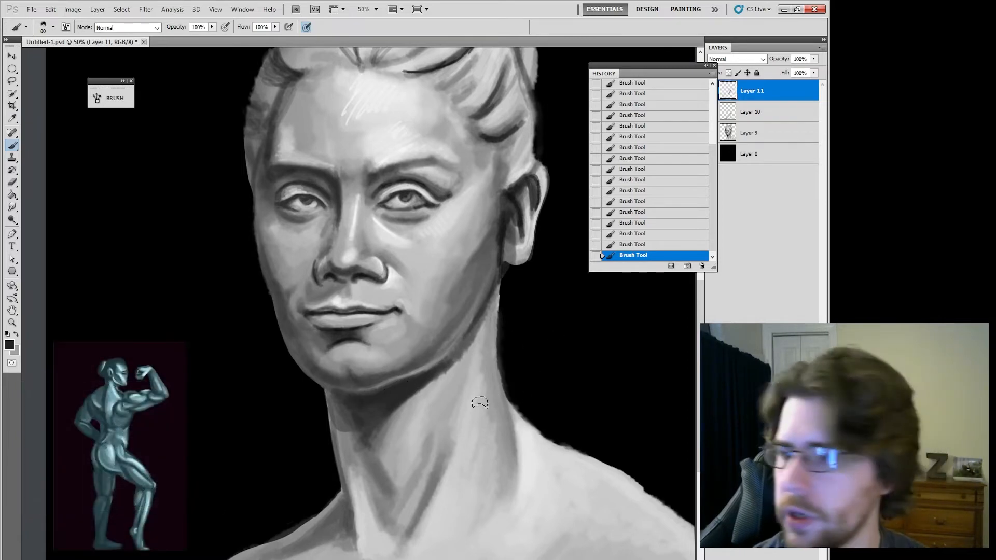
left_click(370, 459, "alt")
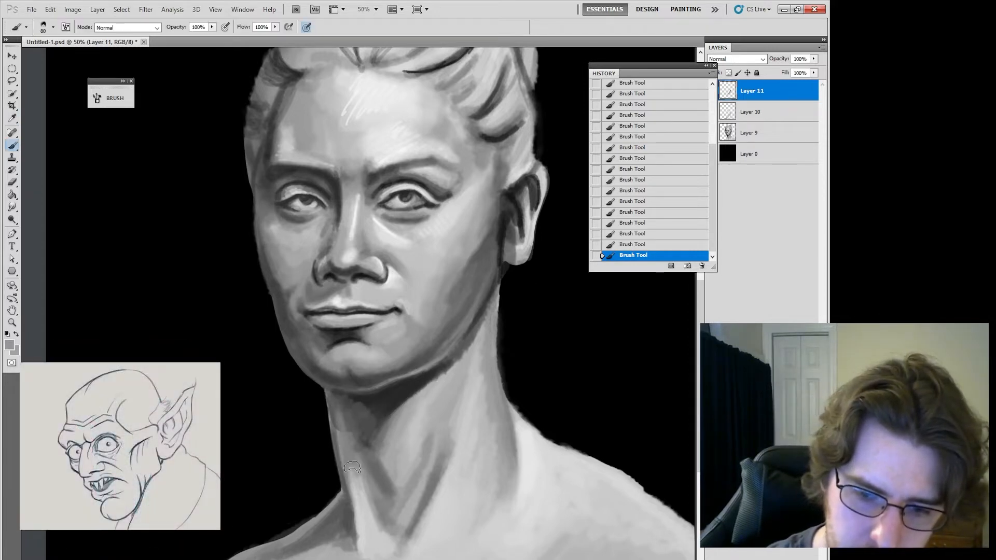
key("i")
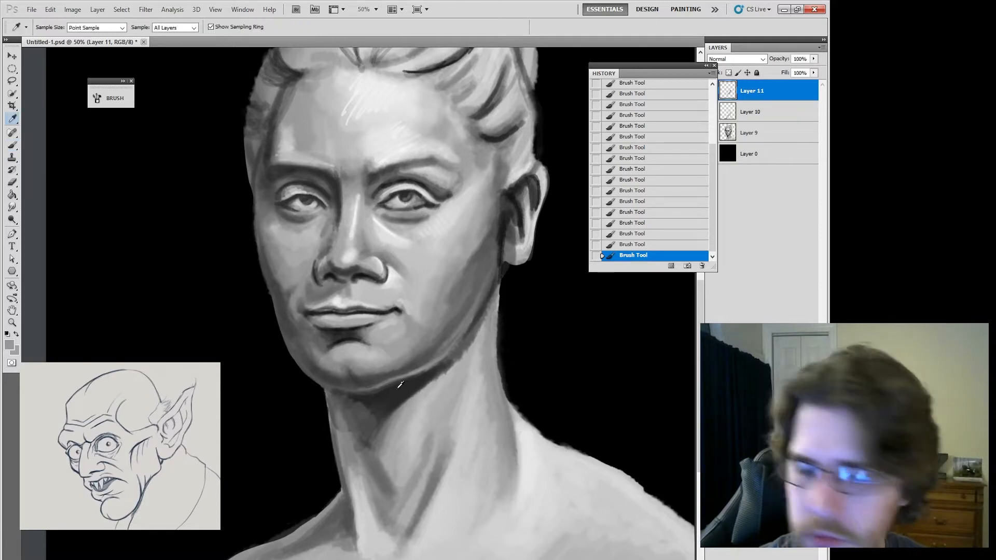
left_click(383, 399)
key("b")
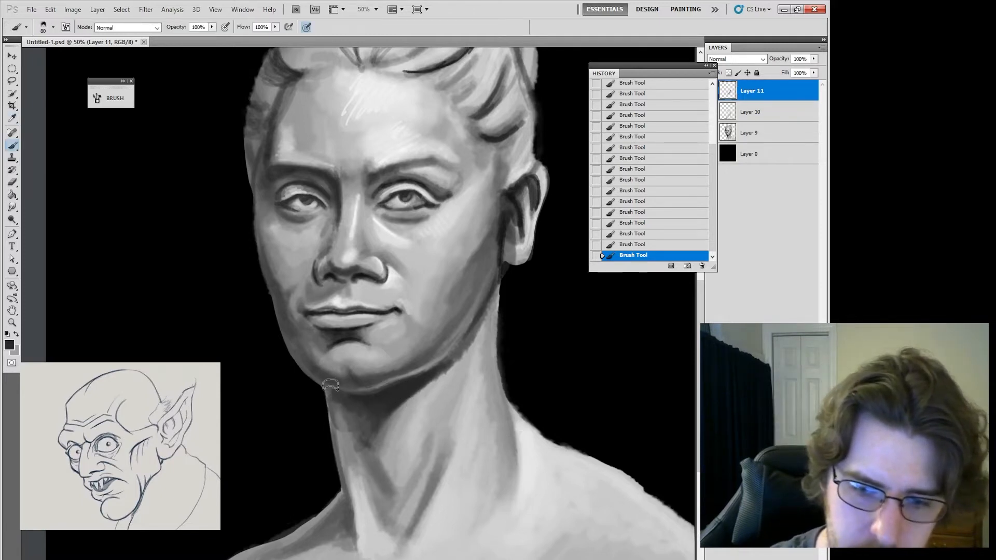
Darken the shadow where the neck meets the shoulder and blend the neck muscles with lighter grays sampled nearby
left_click_drag(581, 405, 400, 408)
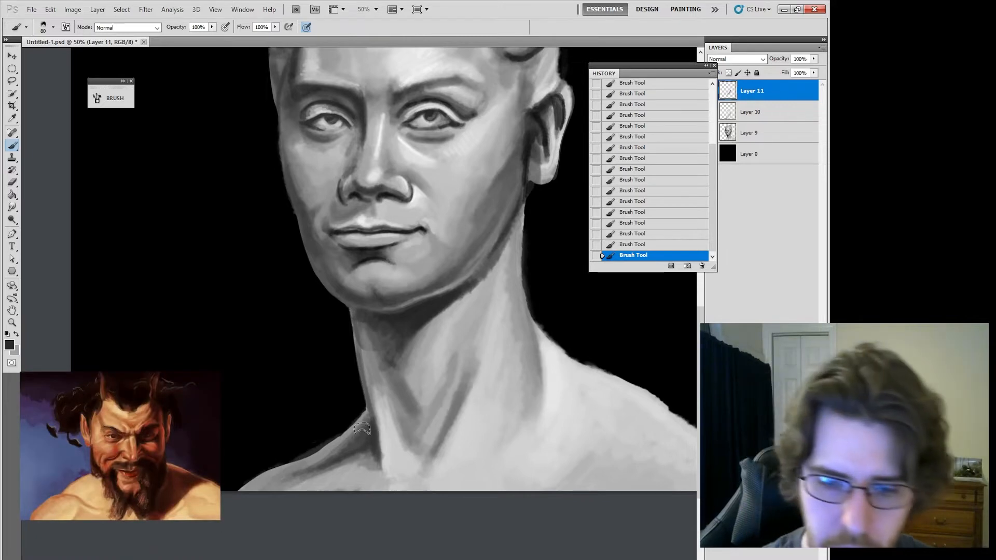
left_click(366, 412, "alt")
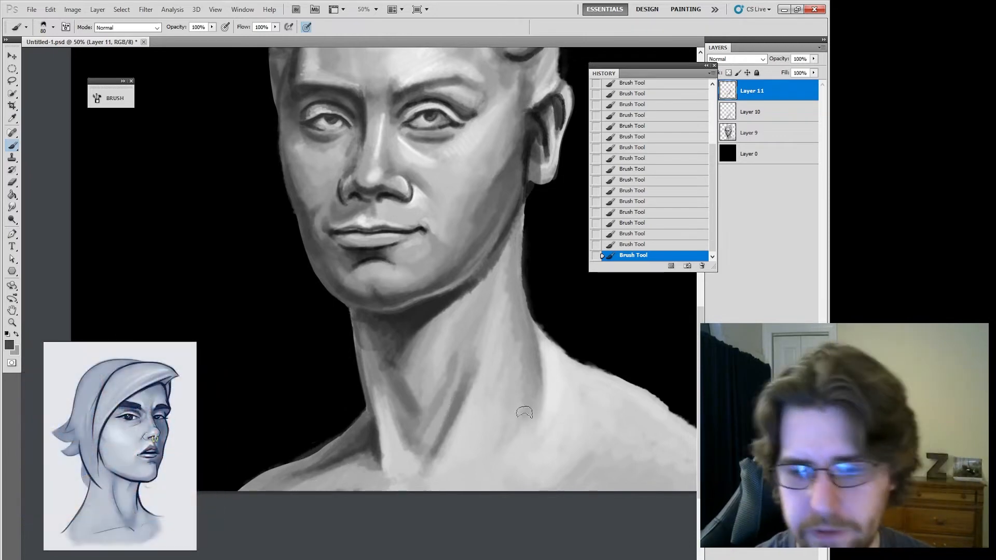
left_click(388, 448, "alt")
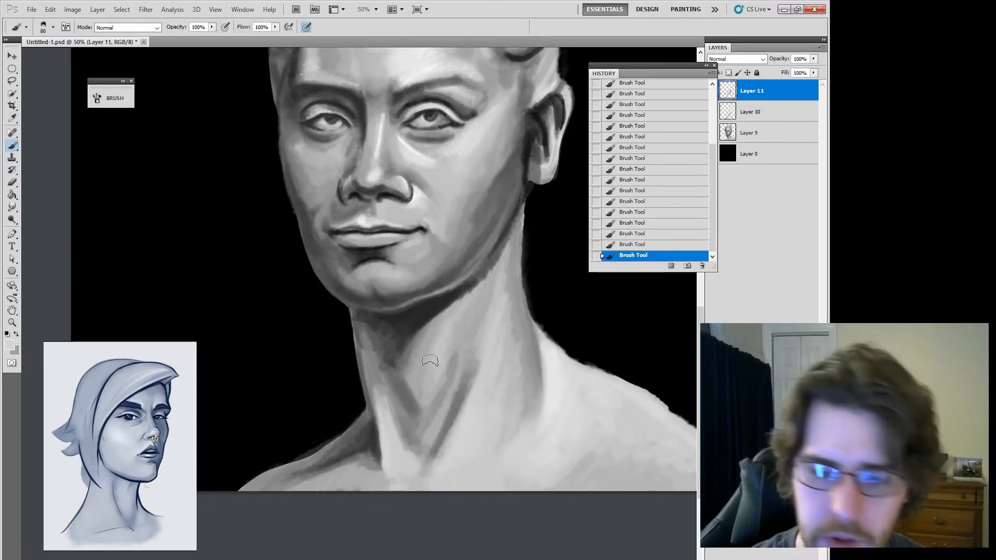
left_click(404, 410, "alt")
left_click_drag(399, 439, 390, 394)
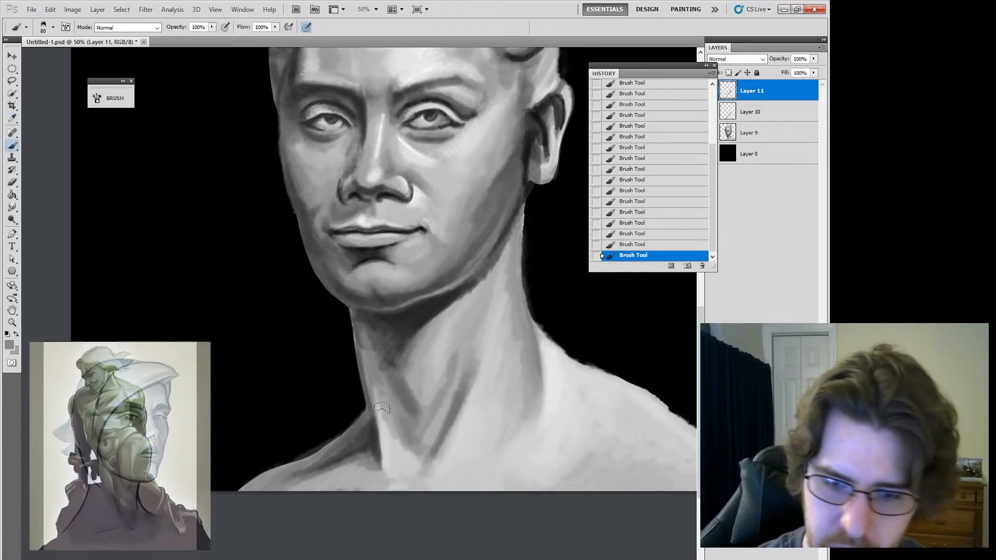
key("alt")
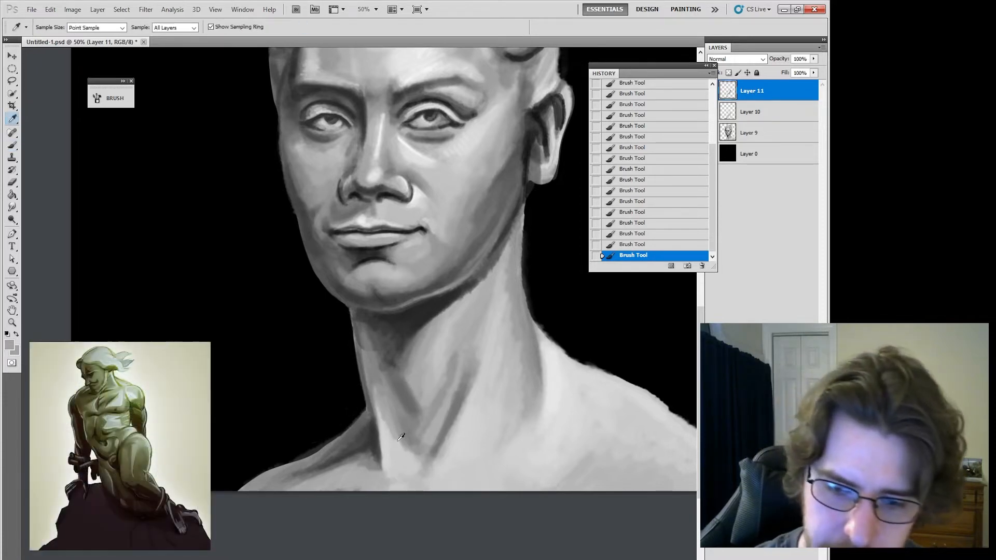
left_click_drag(390, 427, 410, 455)
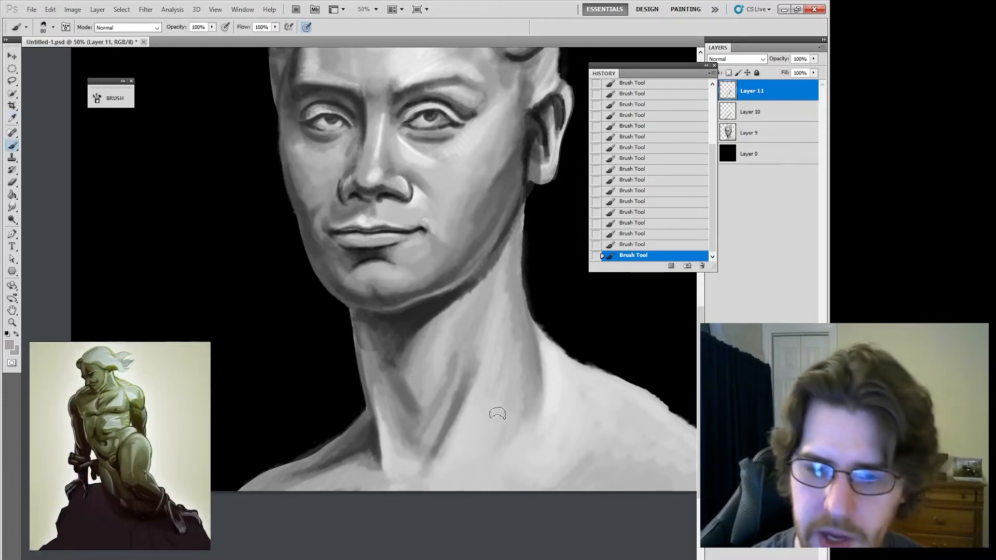
left_click_drag(479, 379, 444, 405)
Sample the dark tone under the chin, extend that shadow onto the throat and blend it down the neck with sampled mid grays
left_click(382, 324, "alt")
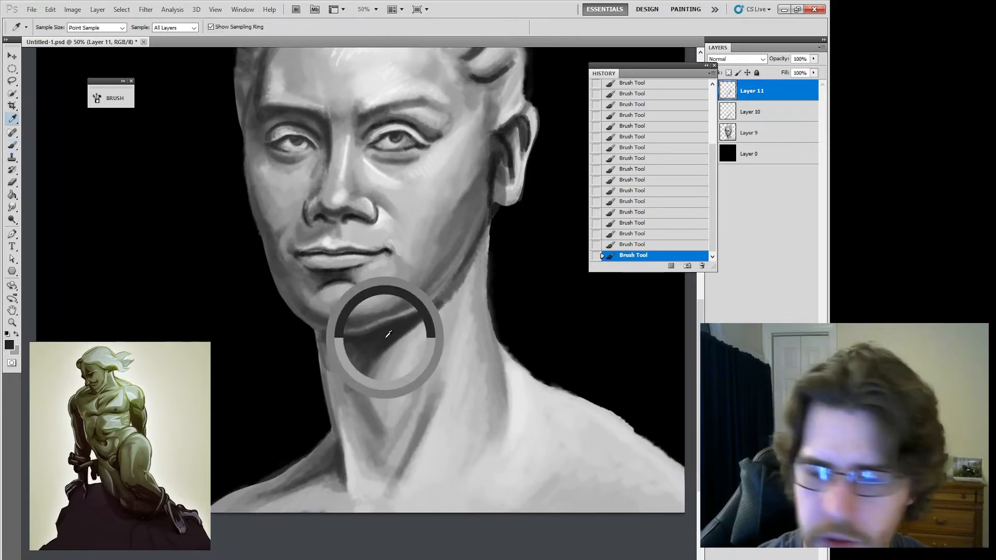
mouse_move(332, 349)
left_mouse_down()
mouse_move(366, 422)
mouse_move(341, 348)
mouse_move(353, 360)
left_mouse_up()
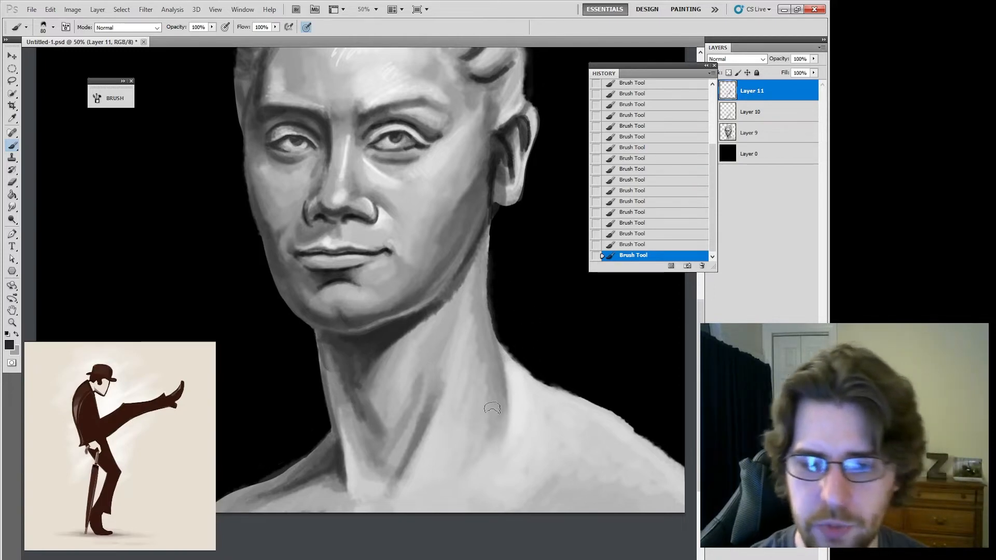
key("alt")
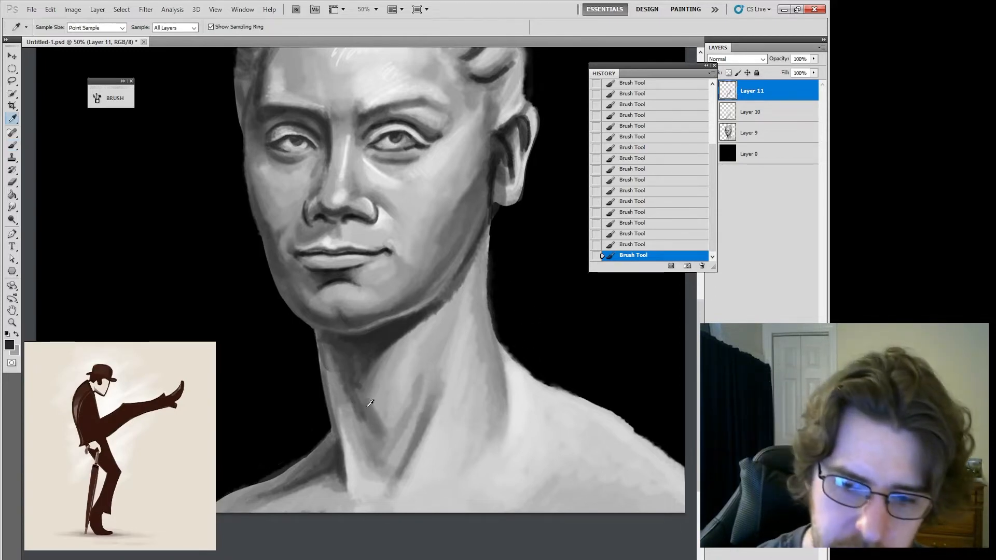
left_click(369, 403, "alt")
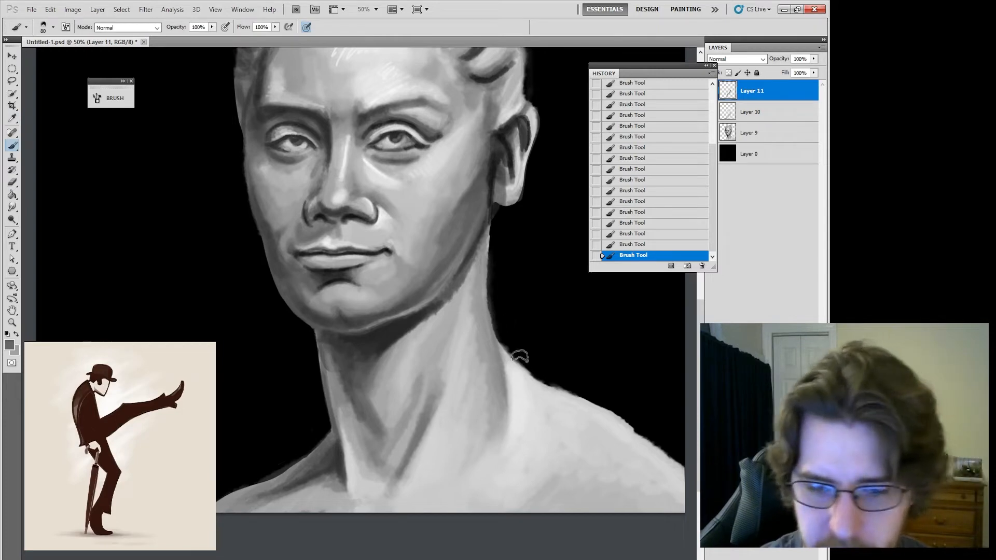
mouse_move(475, 360)
left_mouse_down()
mouse_move(453, 406)
mouse_move(444, 496)
mouse_move(430, 421)
mouse_move(415, 437)
mouse_move(452, 379)
mouse_move(431, 415)
mouse_move(449, 386)
mouse_move(388, 452)
mouse_move(419, 430)
mouse_move(397, 444)
left_mouse_up()
key("alt")
left_click(428, 420, "alt")
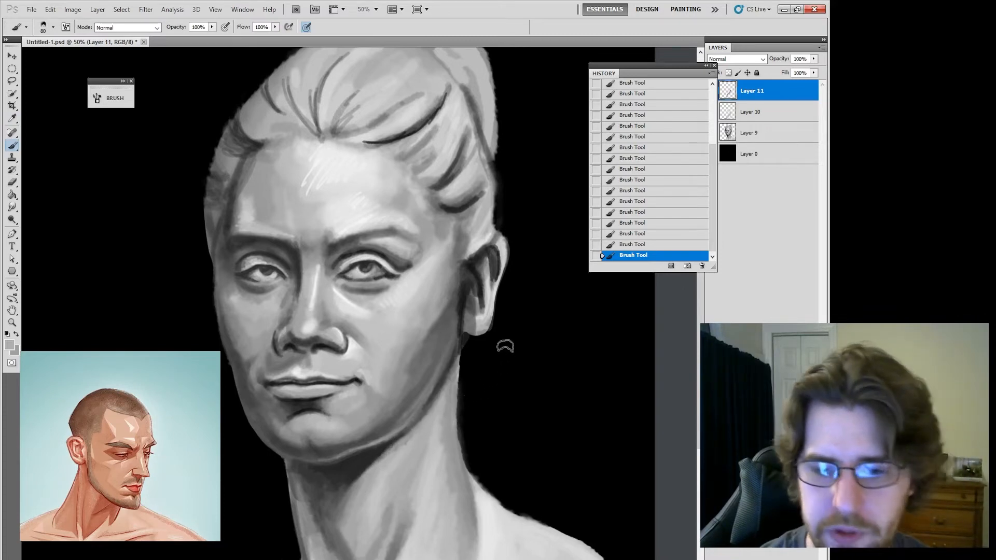
Darken the hollow in front of the ear with a sampled dark gray and lighten the earlobe and ear rim with a sampled highlight
left_click_drag(483, 345, 491, 433)
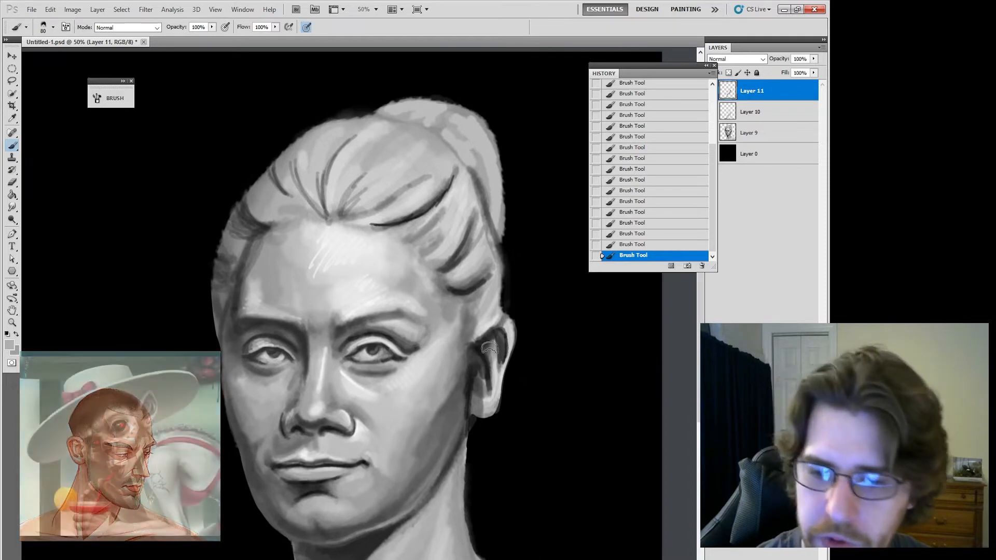
key("alt")
left_click(469, 380, "alt")
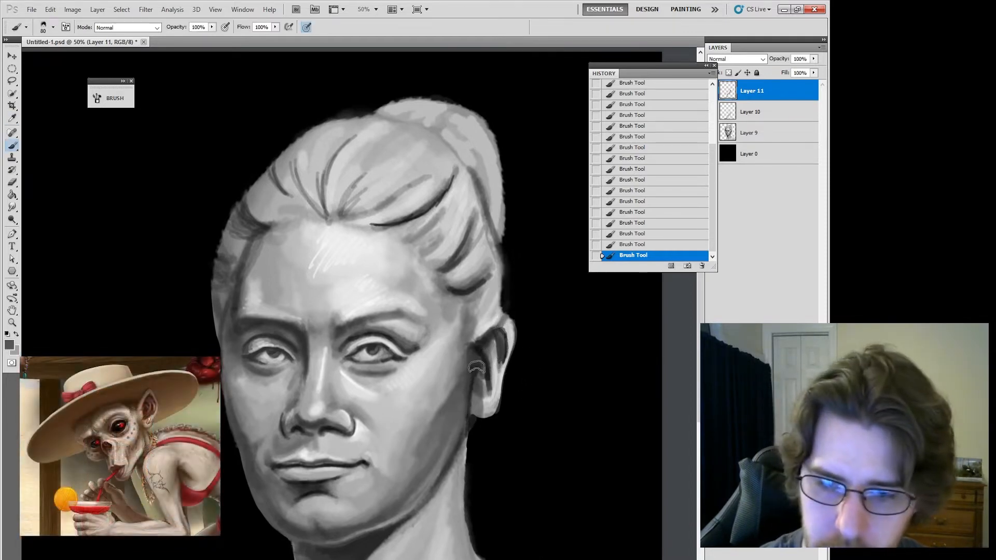
key("alt")
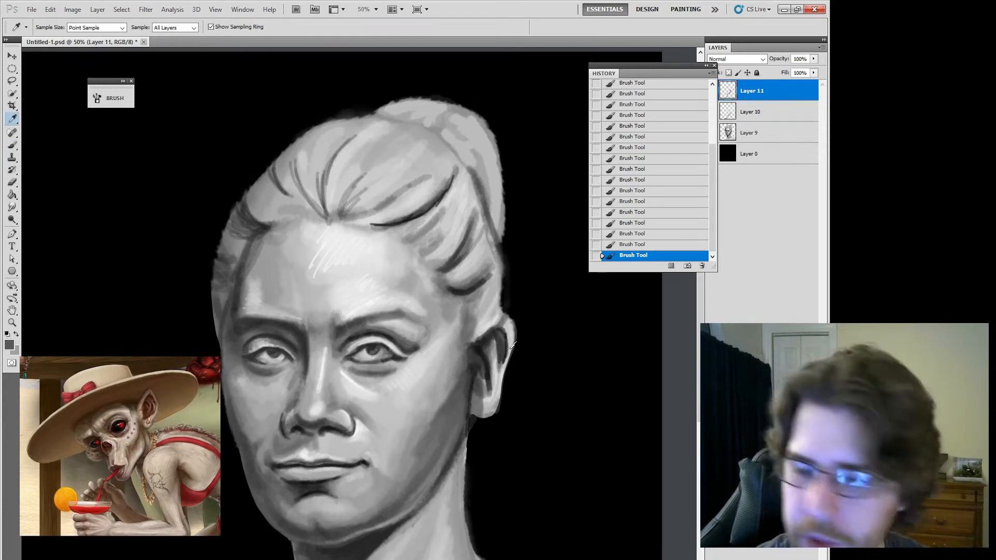
left_click(488, 398, "alt")
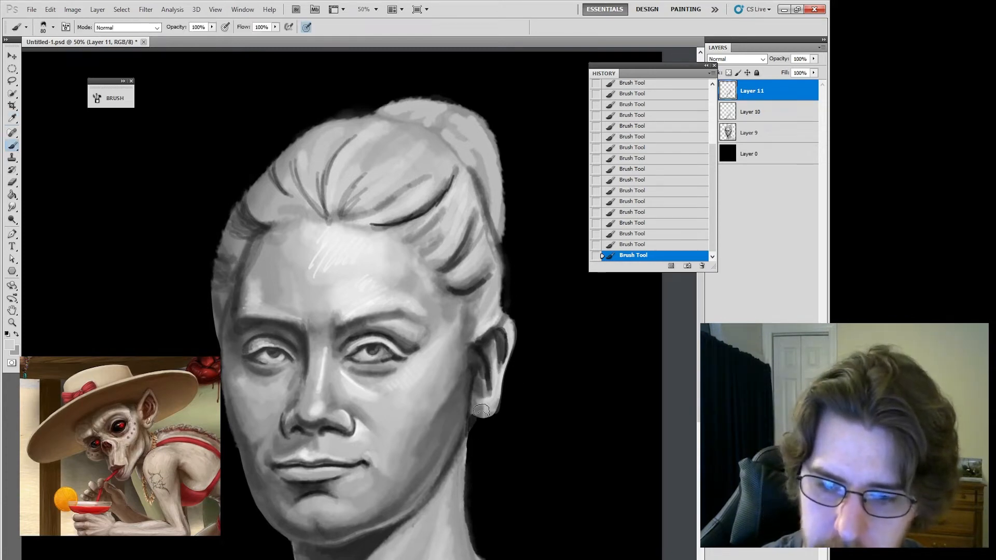
mouse_move(481, 411)
left_mouse_down()
mouse_move(498, 398)
mouse_move(509, 347)
left_mouse_up()
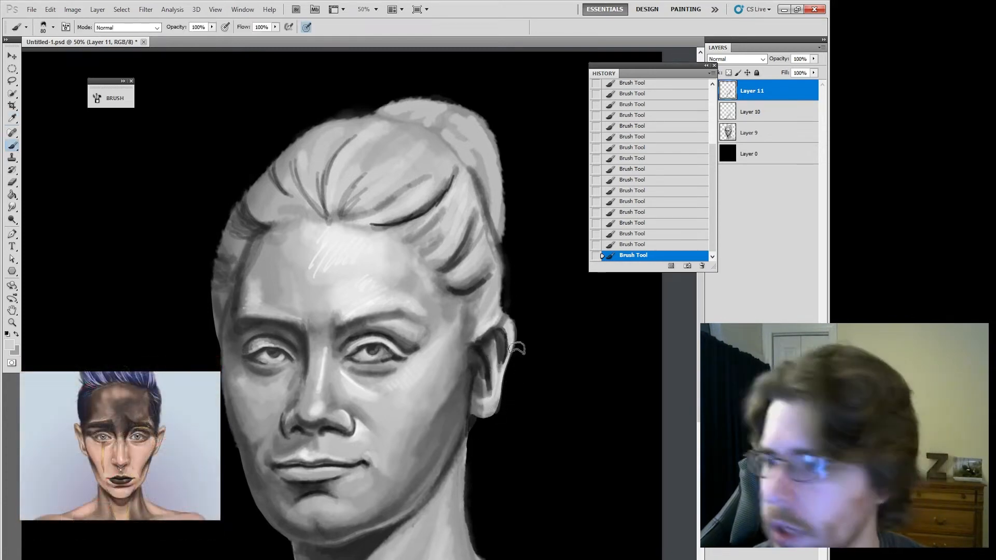
Paint darker hair strands above the ear and along the base of the bun with grays sampled from the hair
left_click(470, 325, "alt")
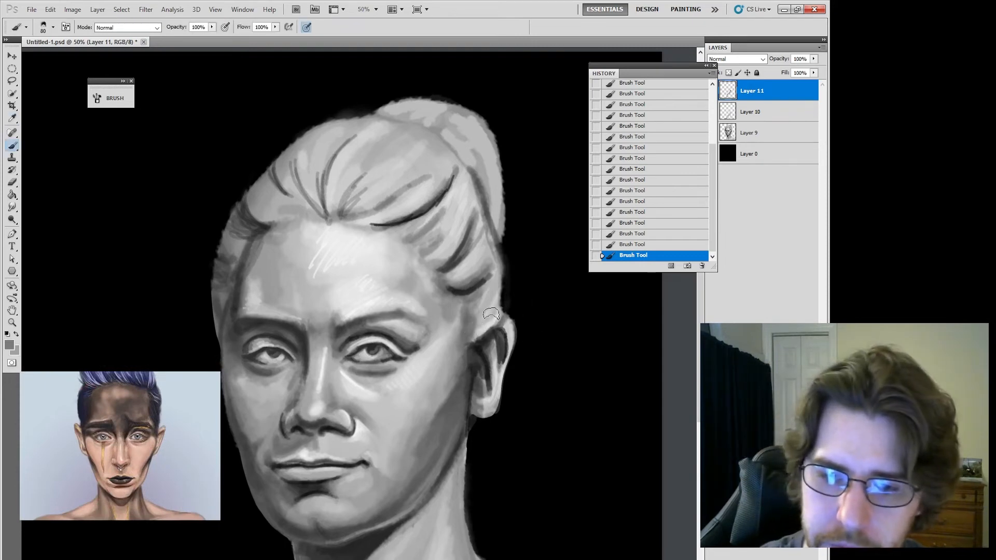
key("alt")
left_click(484, 269, "alt")
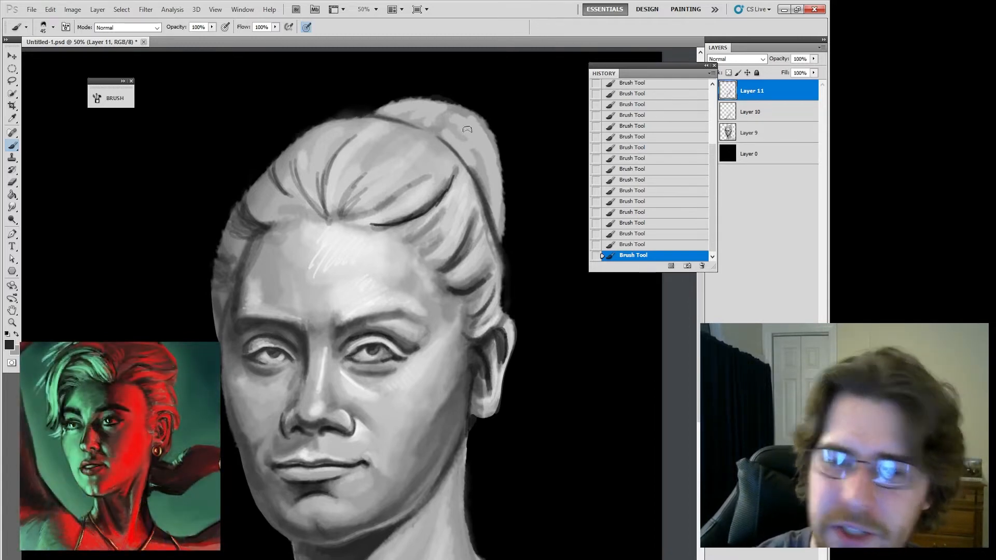
Enlarge the brush to 90 px and blend the temple beside the hairline with a gray sampled there
key("bracketright")
key("bracketright")
key("bracketright")
key("bracketright")
key("bracketright")
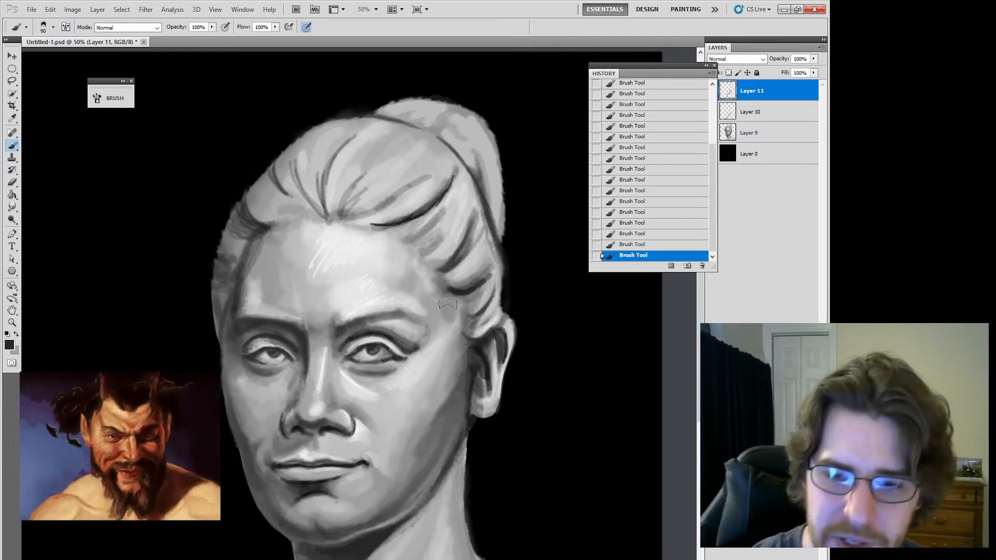
left_click(445, 306, "alt")
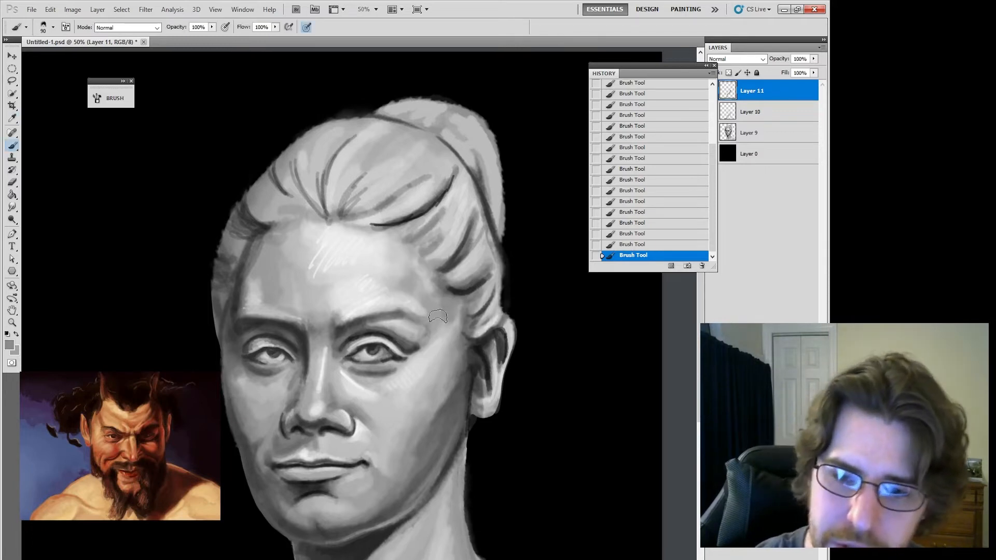
Sample a dark gray beside the eye nearer the ear and darken the eyebrow above it, adjusting the brush size
left_click_drag(429, 378, 516, 347)
left_click(410, 332, "alt")
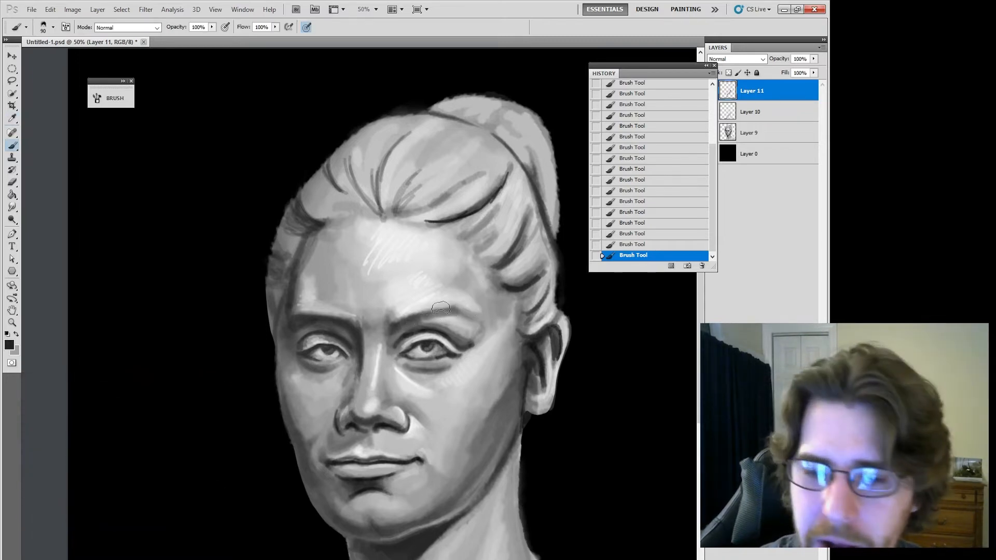
key("bracketleft")
key("bracketleft")
left_click_drag(393, 321, 428, 313)
key("bracketright")
key("bracketright")
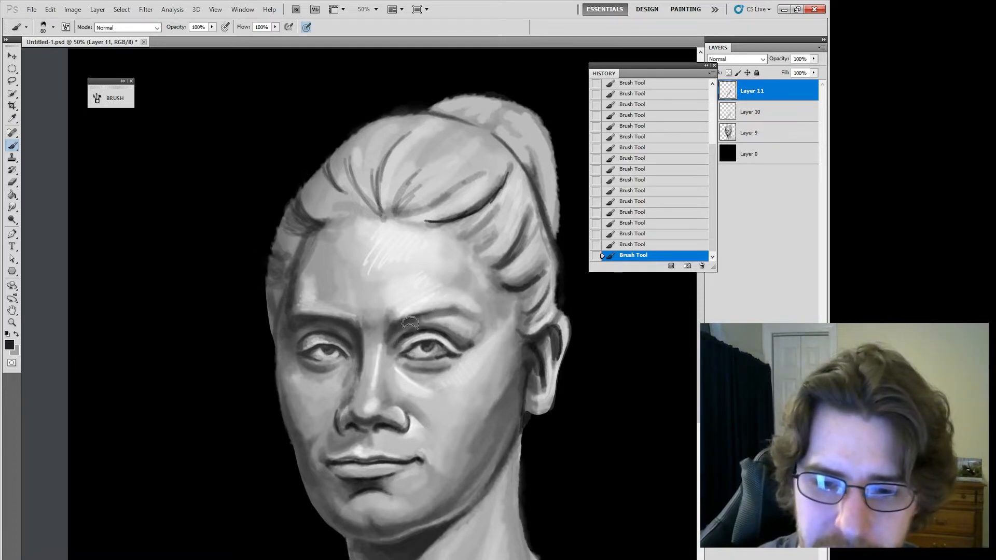
left_click_drag(451, 311, 468, 310)
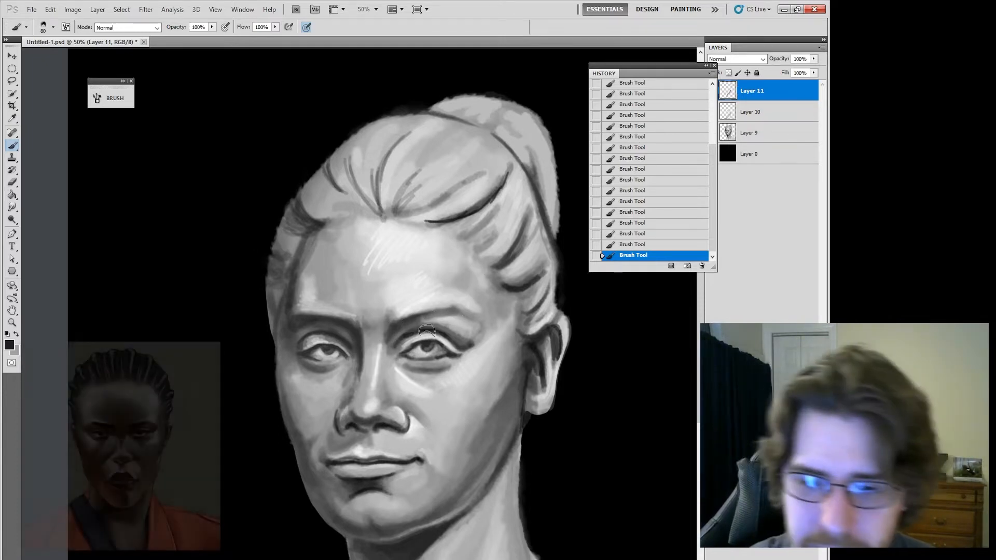
Blend the area between the eyebrow and upper eyelid and the outer eye corner with grays sampled around the eye
left_click(396, 358, "alt")
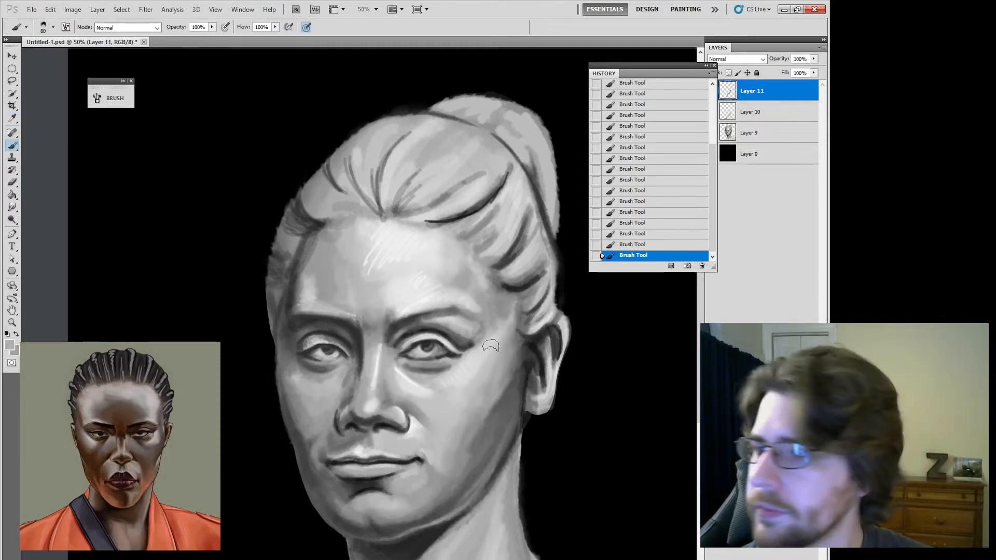
key("alt")
left_click(451, 330, "alt")
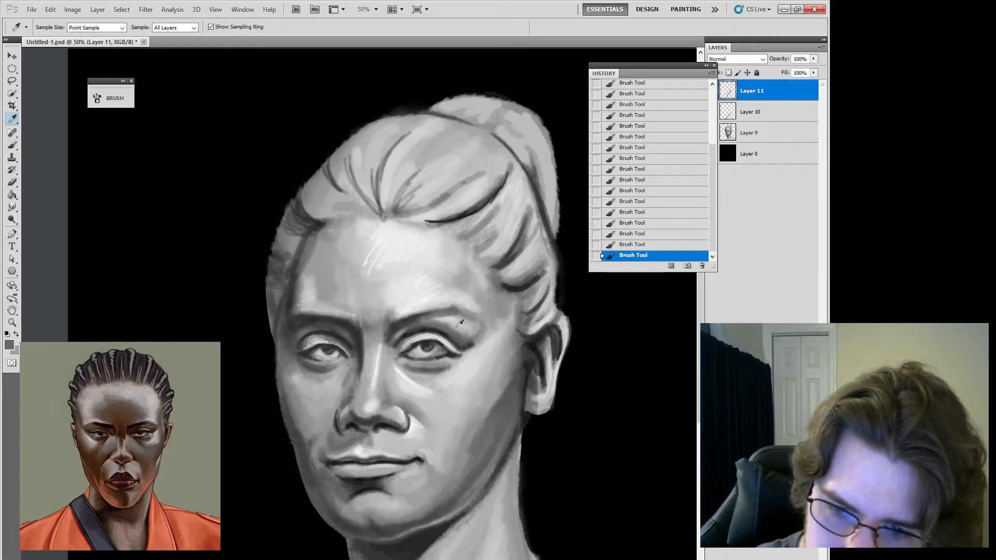
left_click(452, 327, "alt")
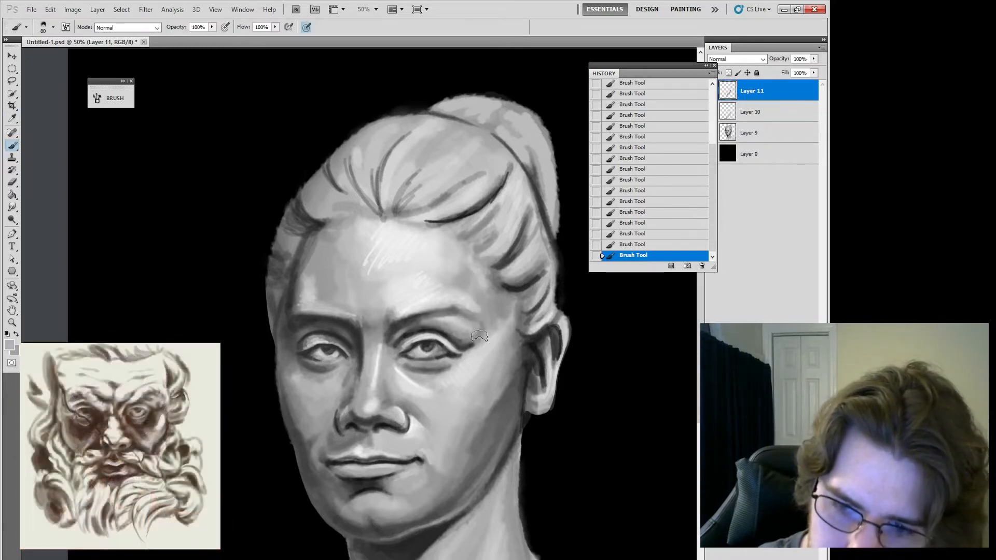
key("alt")
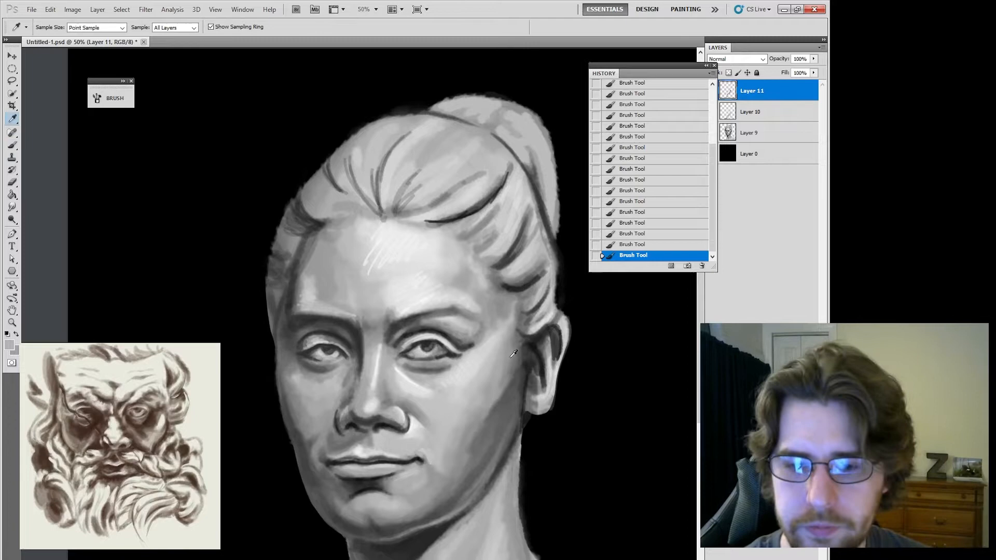
Sample a dark gray from the eye nearer the ear, reduce the brush to 25 px and darken its iris and upper lid line
left_click(434, 342, "alt")
key("bracketleft")
key("bracketleft")
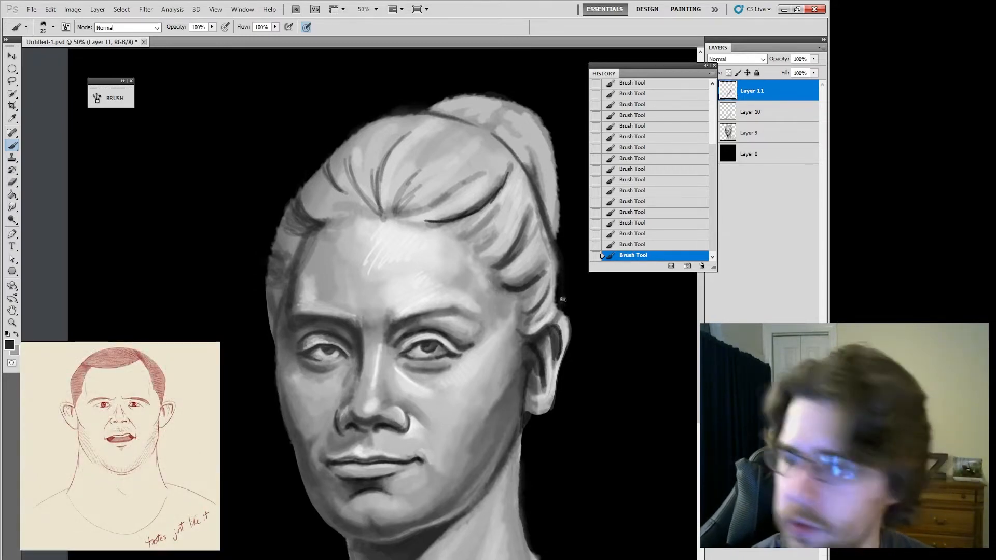
Refine the white and outer corner of the eye nearer the ear with grays sampled around that eye
left_click(445, 355, "alt")
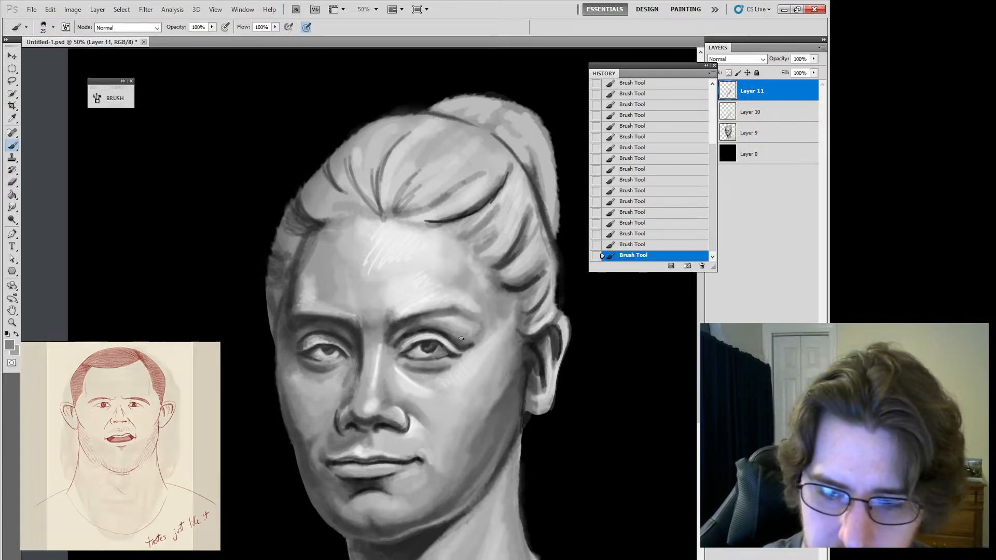
left_click(442, 349, "alt")
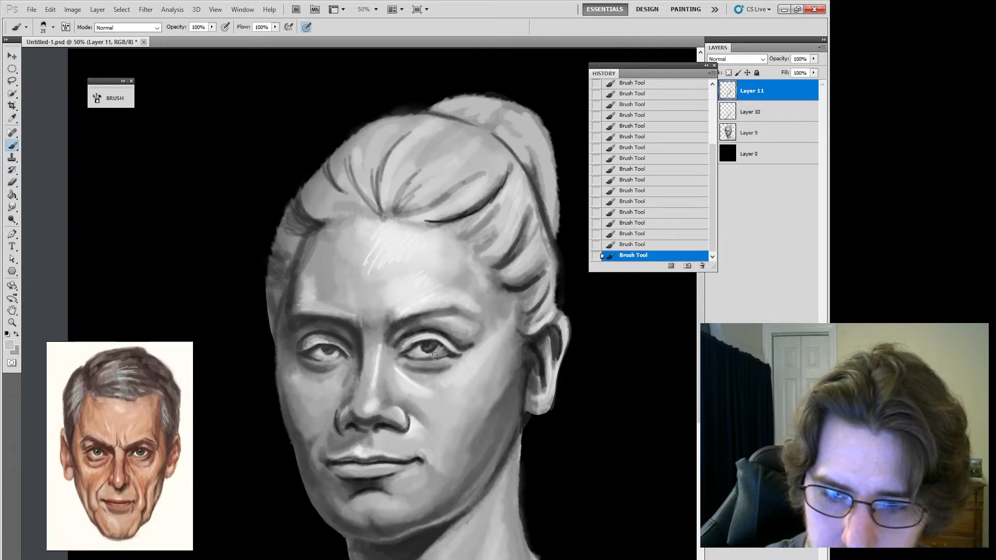
key("alt")
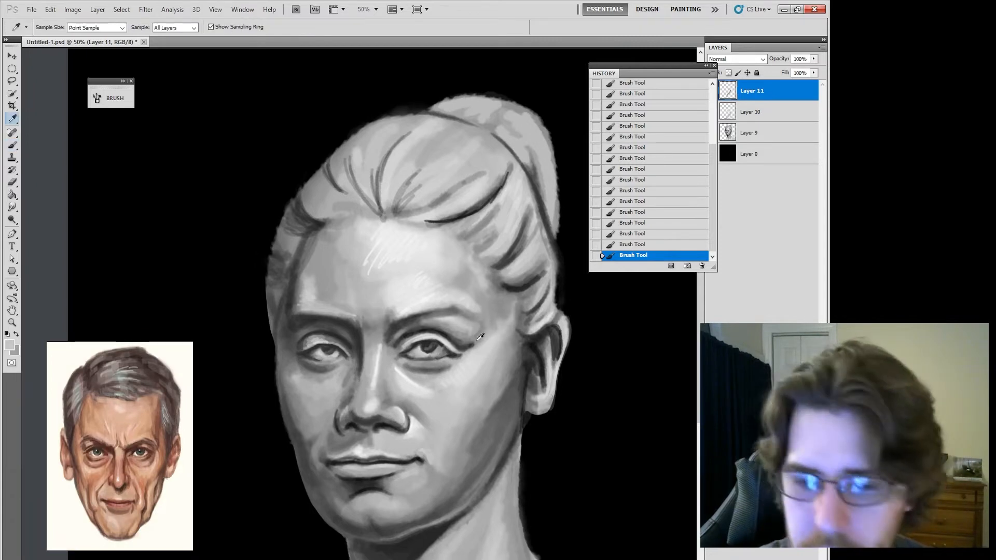
left_click(451, 358, "alt")
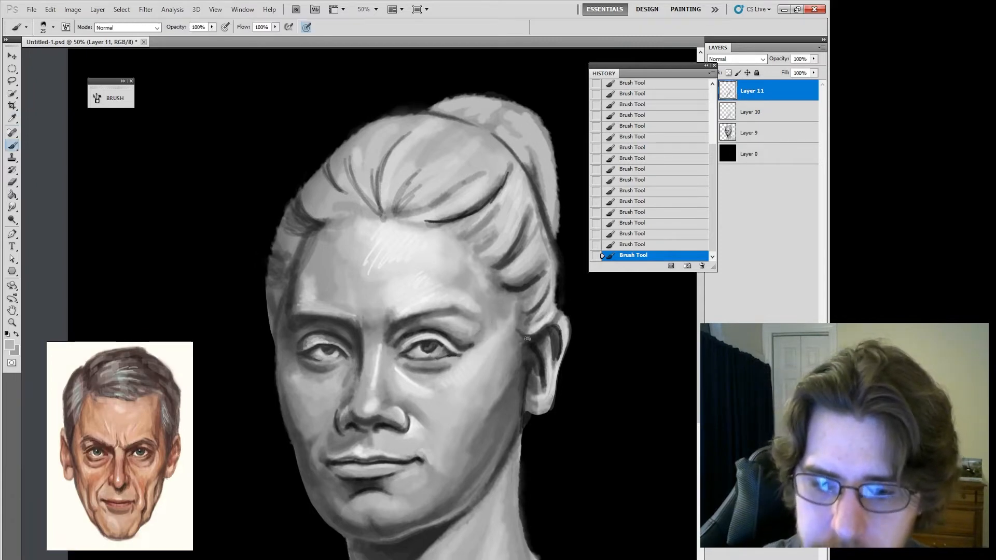
key("alt")
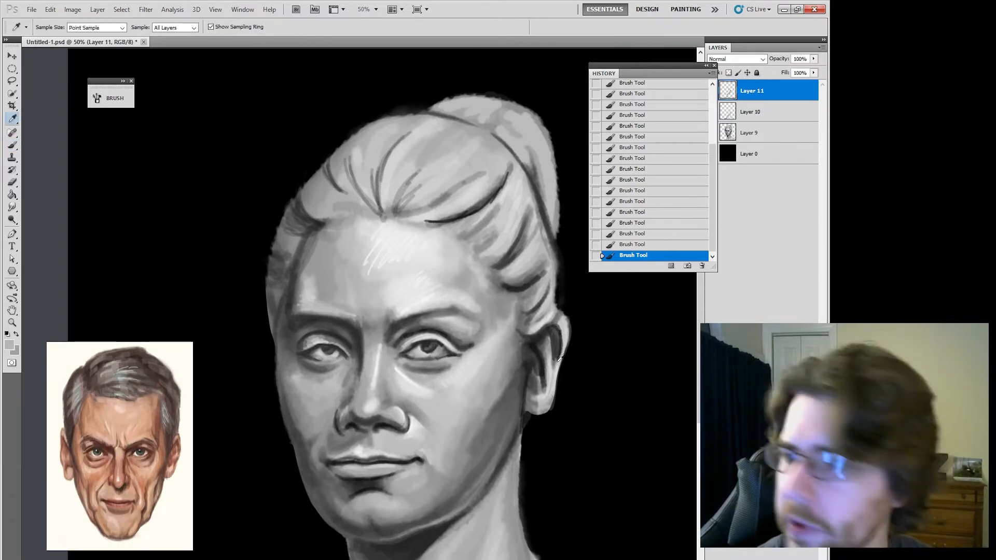
Brighten the lower lid of the eye nearer the ear with a light forehead tone and shade the fold beneath it with sampled grays
left_click(421, 285, "alt")
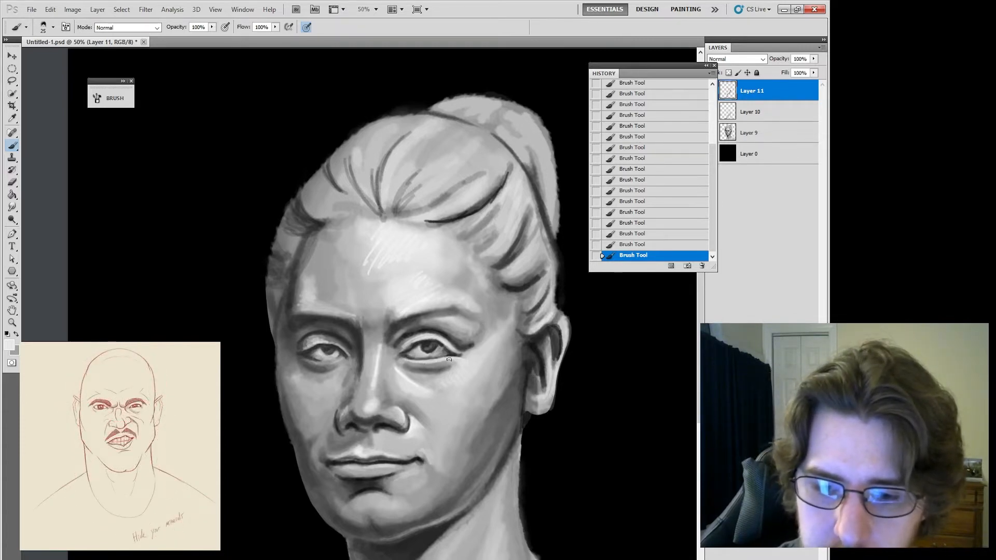
left_click_drag(455, 360, 444, 358)
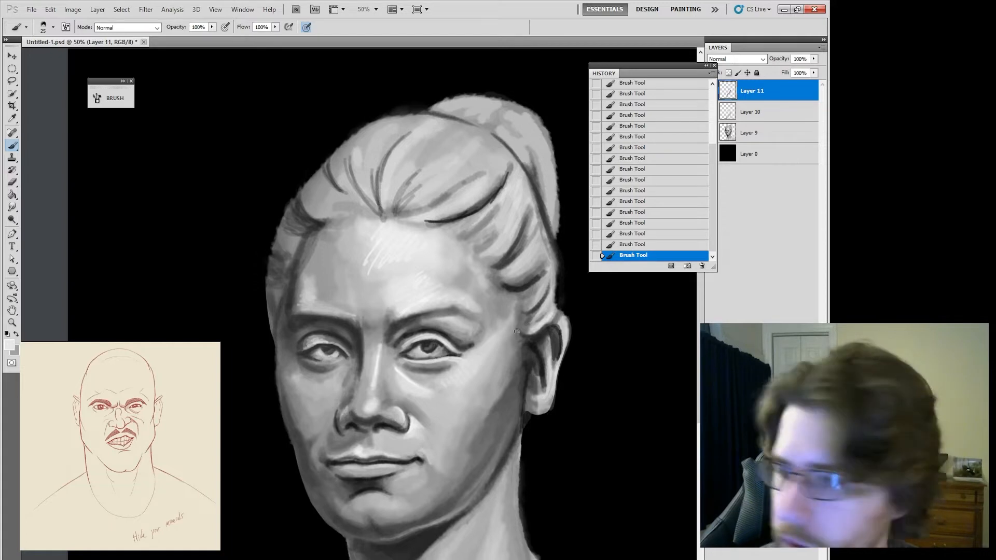
left_click(443, 379)
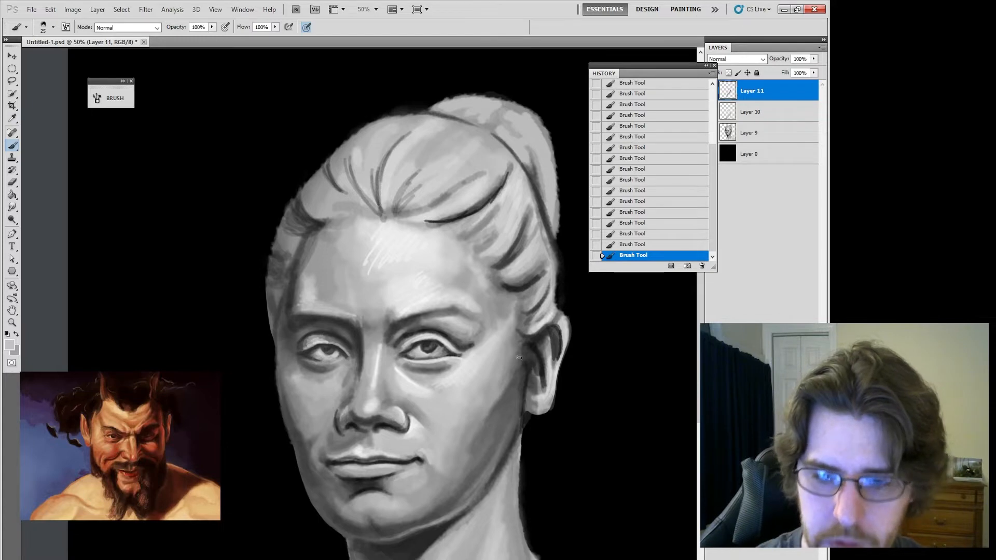
left_click(443, 362, "alt")
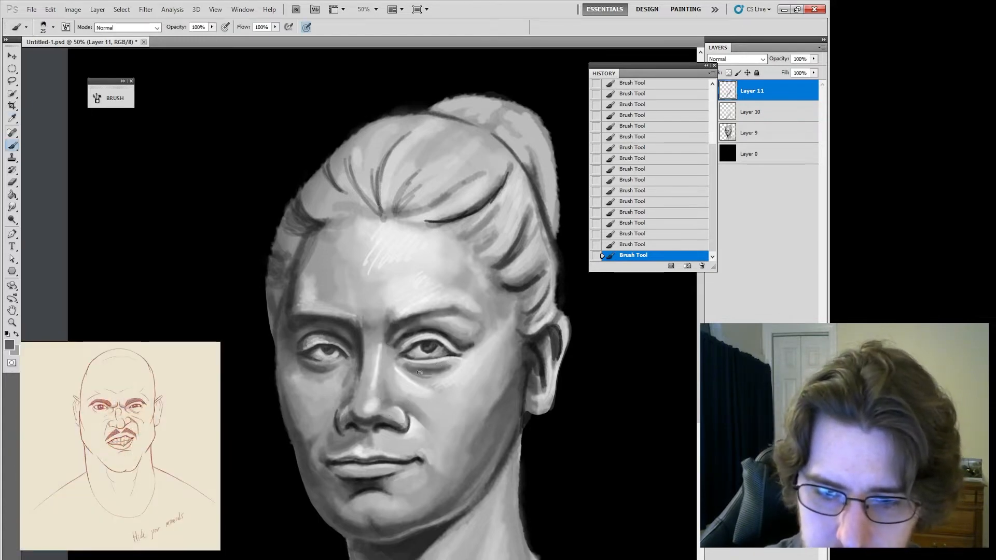
left_click(435, 366, "alt")
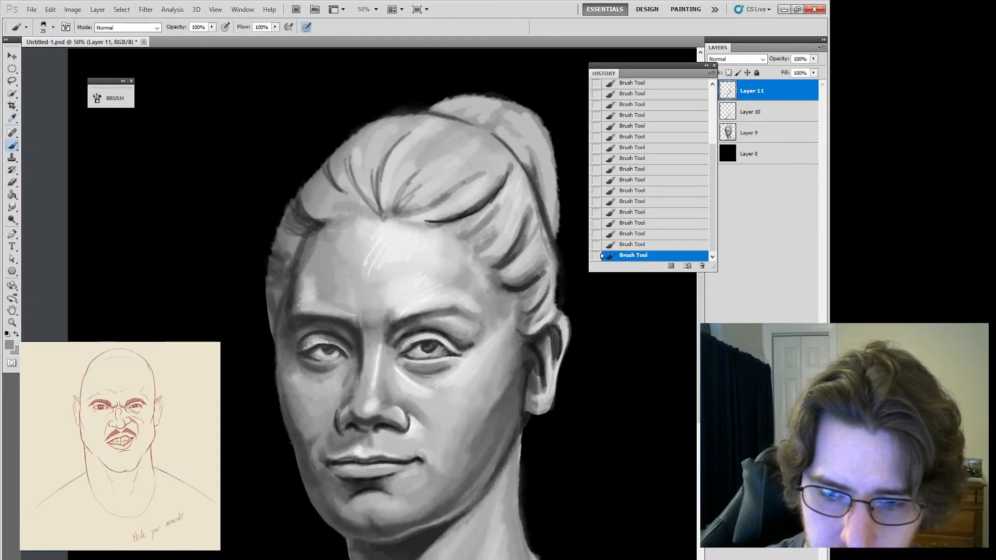
left_click_drag(399, 364, 411, 366)
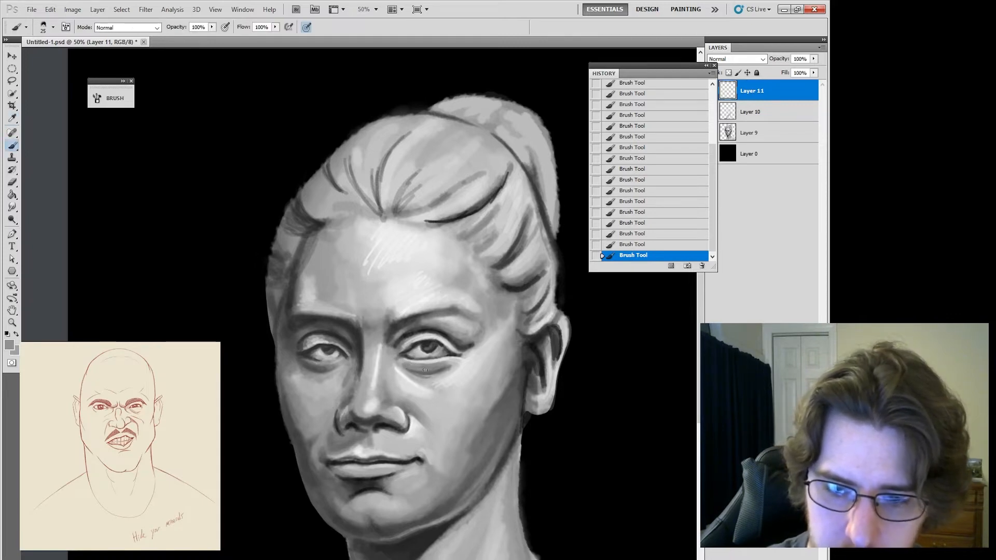
left_click(439, 360, "alt")
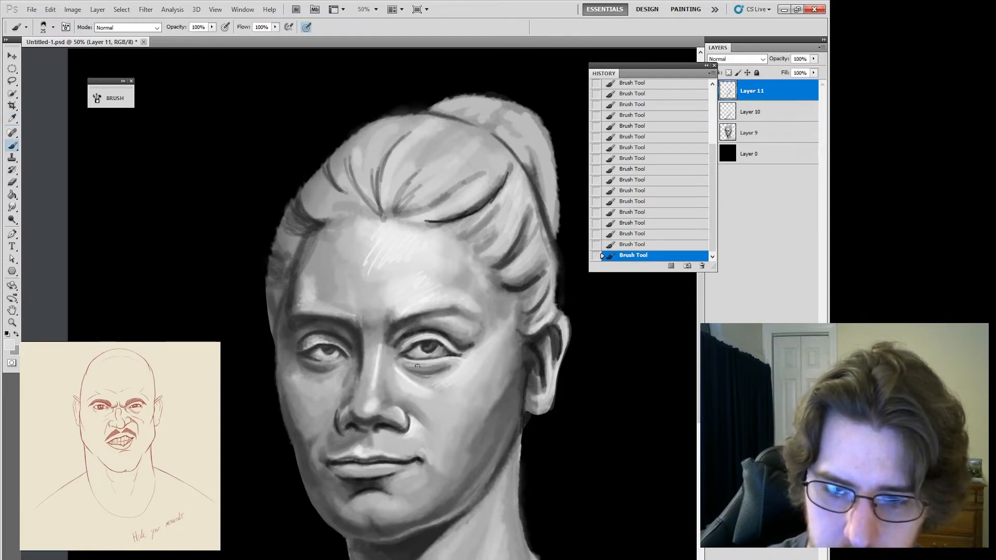
Undo the last under-eye stroke and soften the area below the lower lid with a light gray at 36% brush opacity
key("ctrl+z")
left_click_drag(212, 27, 182, 37)
left_click(395, 244)
key("bracketright")
key("bracketright")
key("bracketright")
key("bracketright")
key("bracketright")
key("bracketright")
key("bracketright")
key("bracketright")
key("bracketright")
key("bracketright")
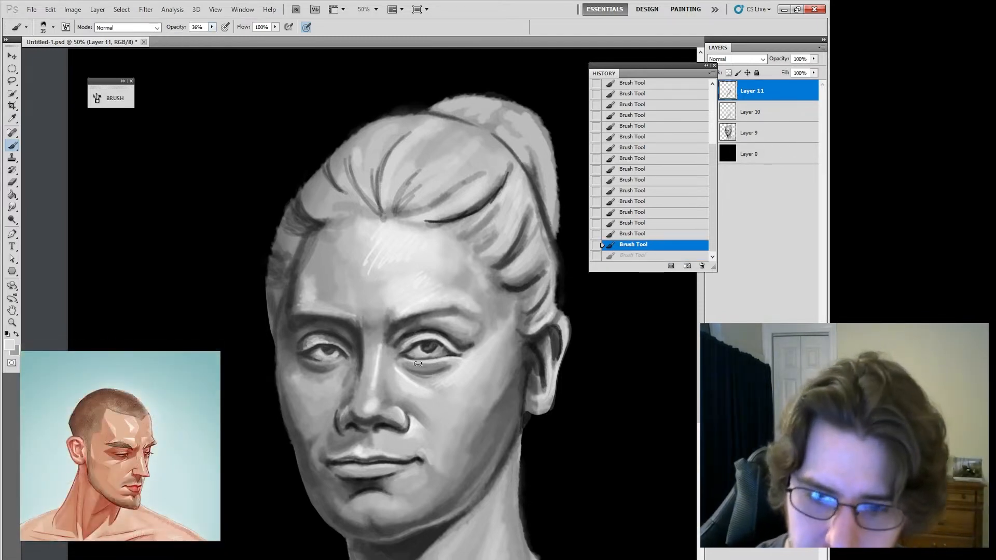
key("bracketleft")
key("bracketleft")
key("bracketleft")
mouse_move(410, 364)
left_mouse_down()
mouse_move(451, 359)
mouse_move(404, 365)
left_mouse_up()
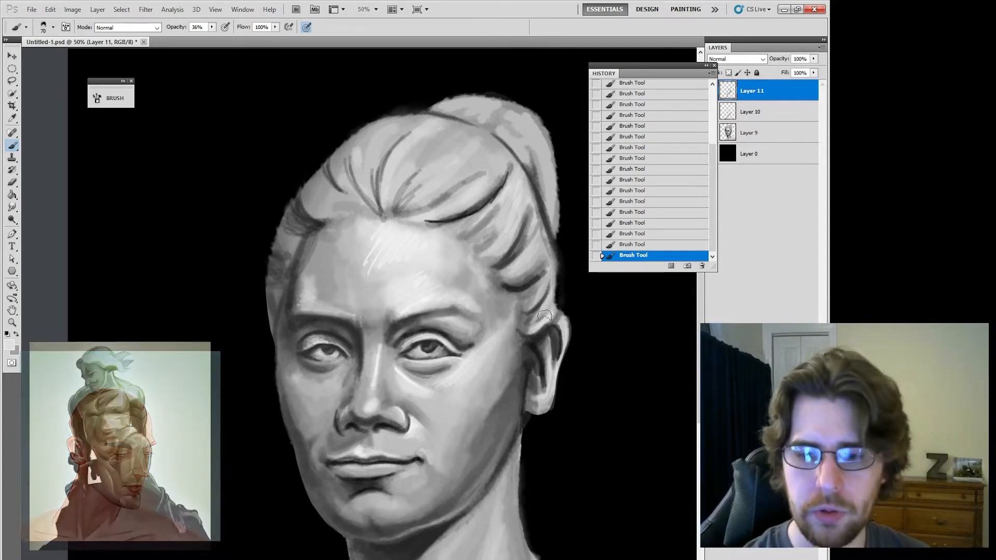
Sample a dark gray from the iris nearer the ear, reduce the brush to 40 px and darken that iris and pupil
key("i")
left_click(430, 348)
key("b")
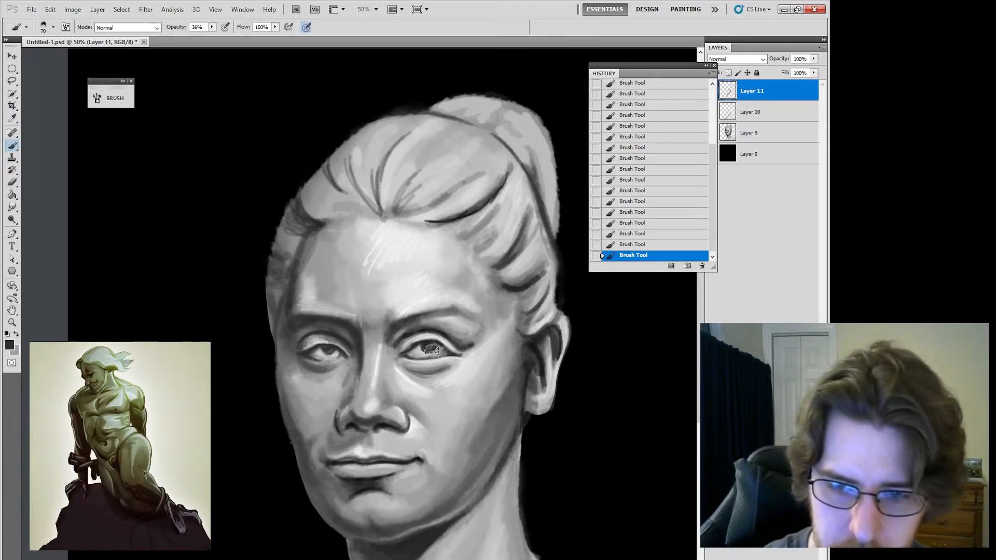
key("bracketleft")
key("bracketleft")
key("bracketleft")
key("bracketleft")
key("bracketleft")
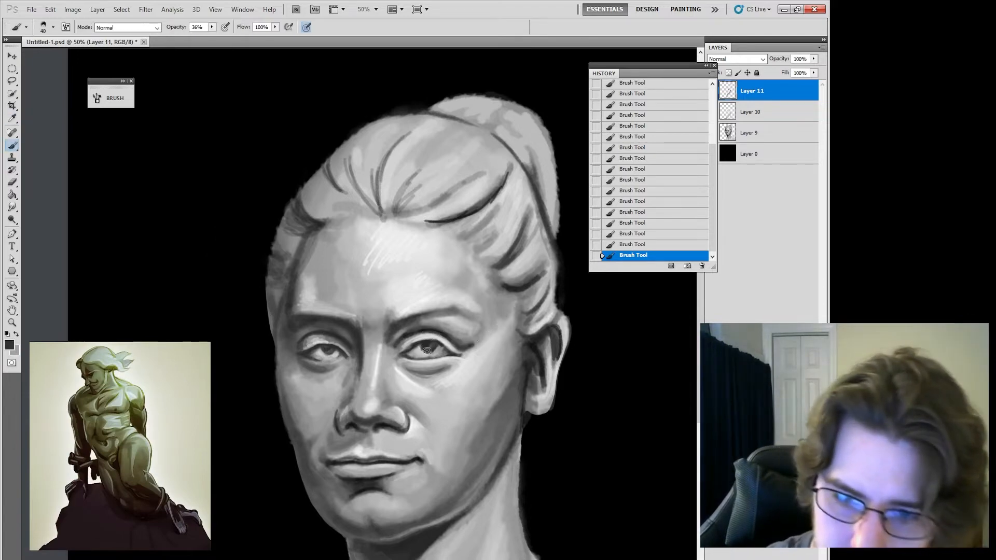
left_click_drag(425, 350, 437, 344)
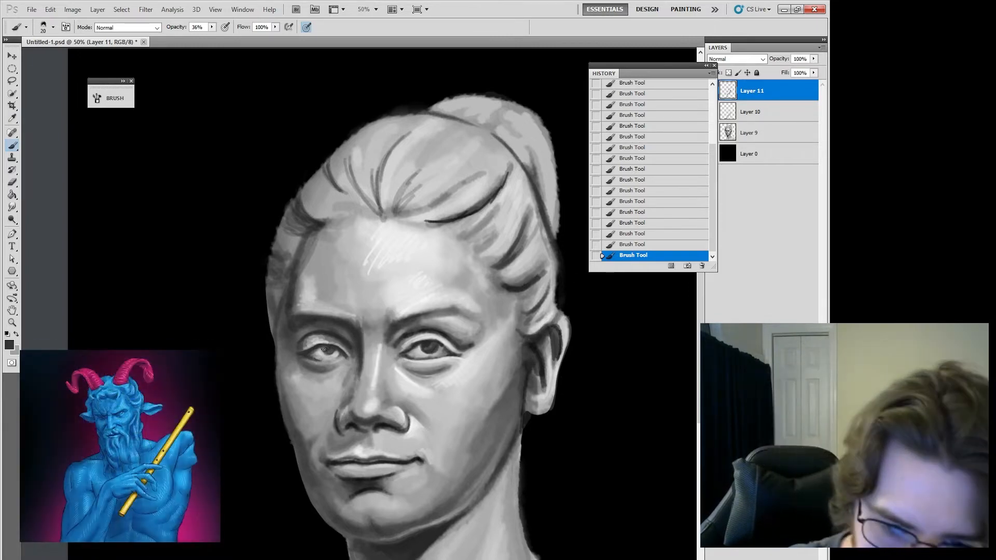
Darken the iris and pupil of the eye farther from the ear with dark grays sampled from the other iris, adjusting the brush size
left_click_drag(333, 349, 335, 352)
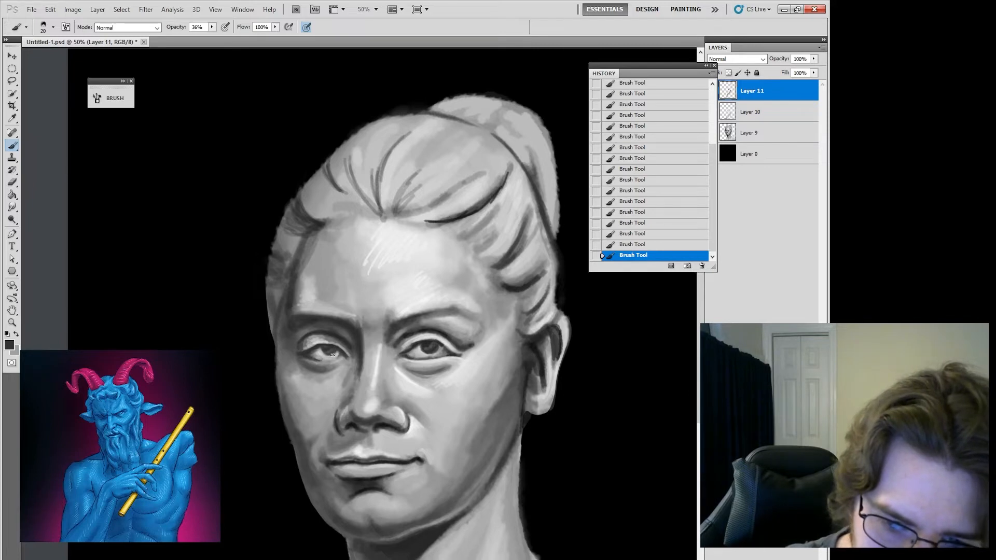
left_click(435, 345, "alt")
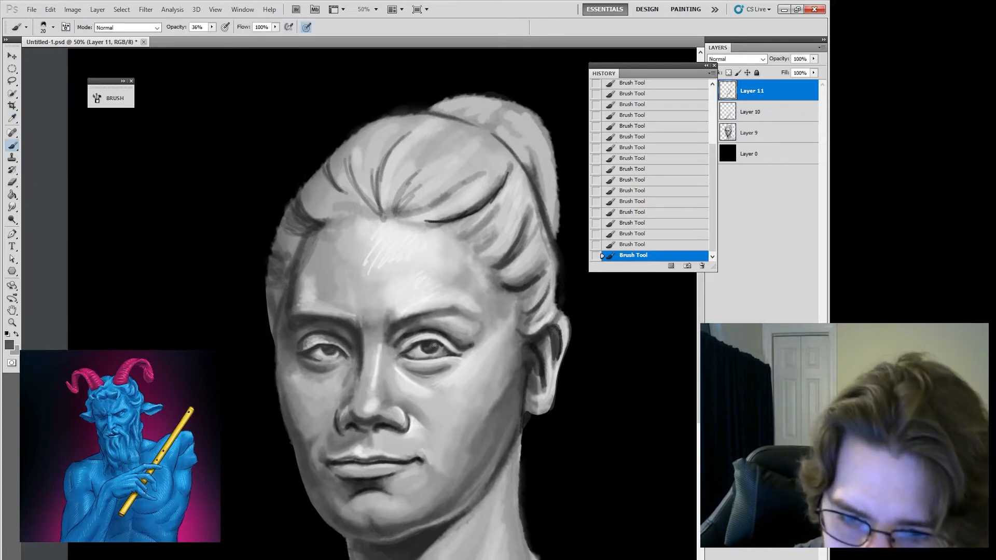
left_click(432, 344, "alt")
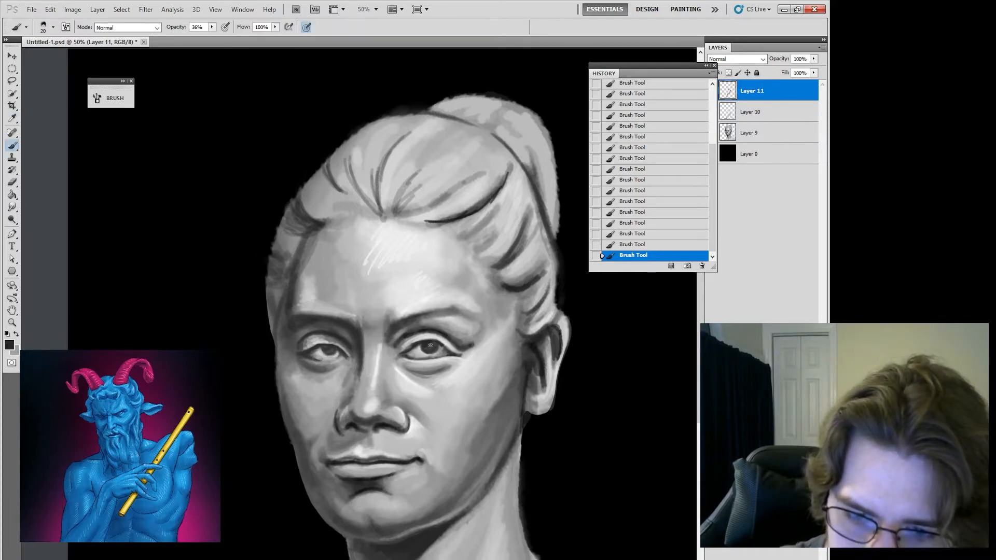
key("bracketright")
key("bracketright")
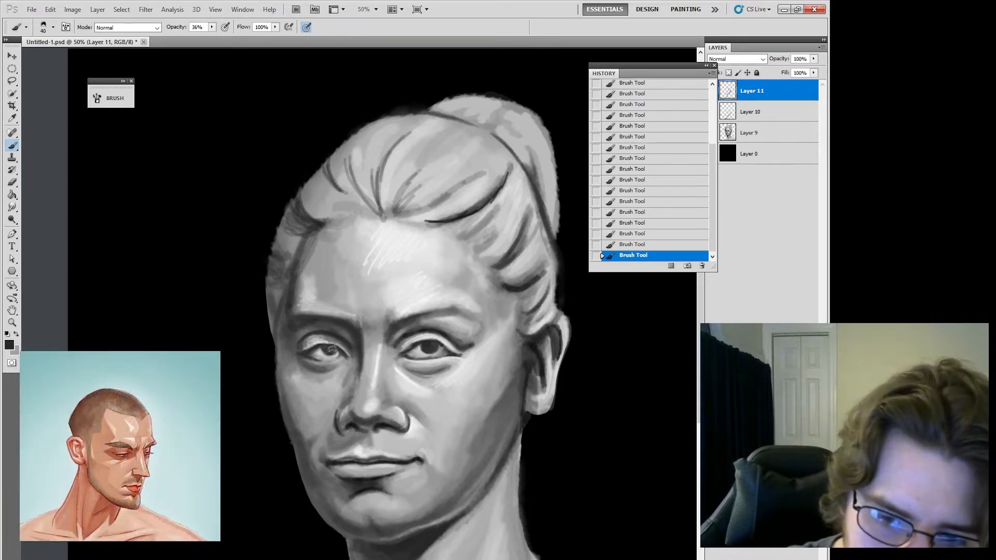
key("bracketleft")
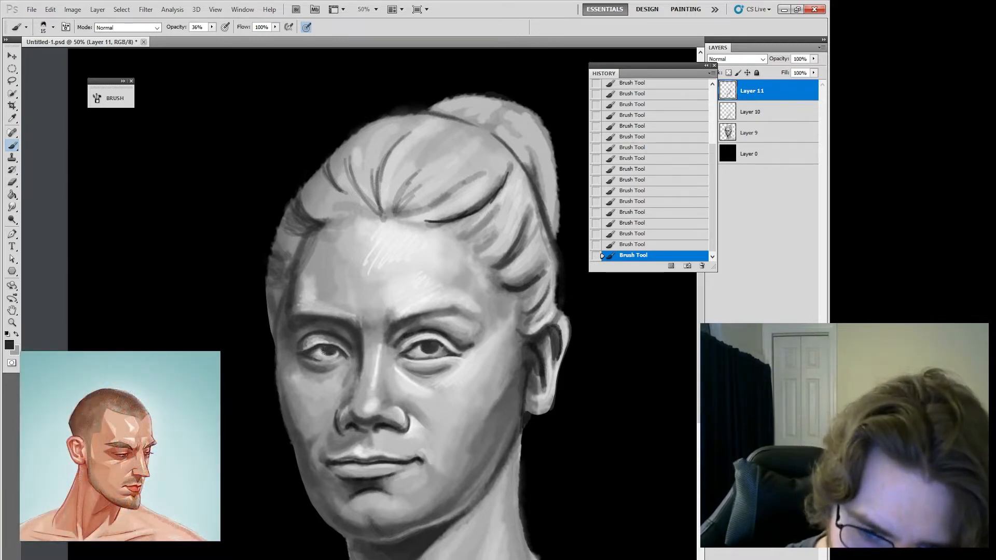
mouse_move(323, 353)
left_mouse_down()
mouse_move(332, 355)
mouse_move(323, 347)
left_mouse_up()
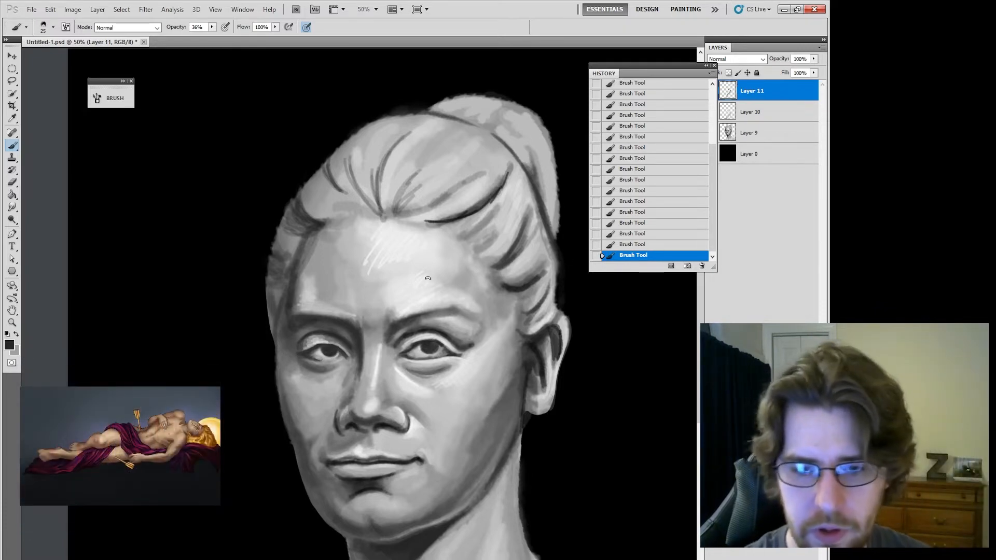
Refine the whites, lid edges and outer corners of both eyes with grays sampled around them
left_click(316, 351, "alt")
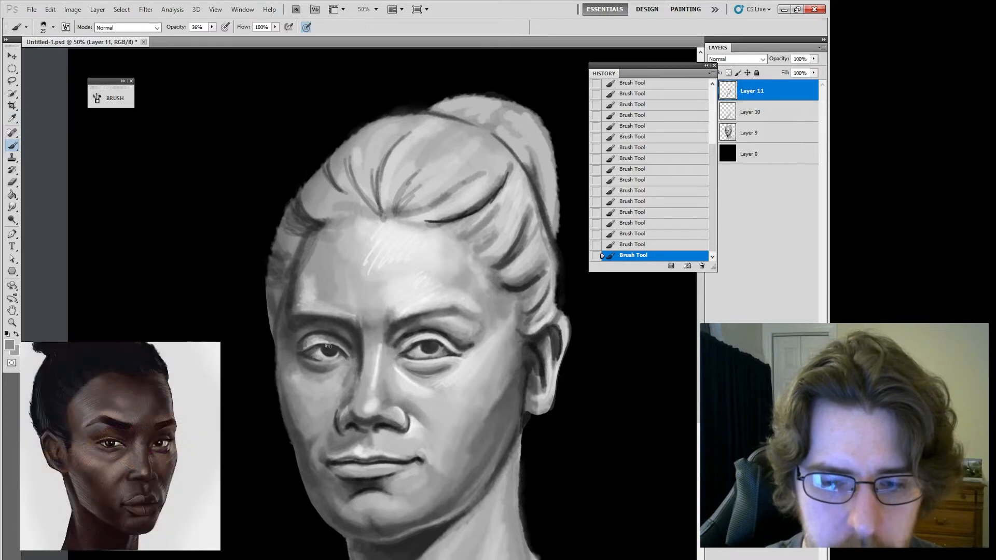
left_click(310, 355, "alt")
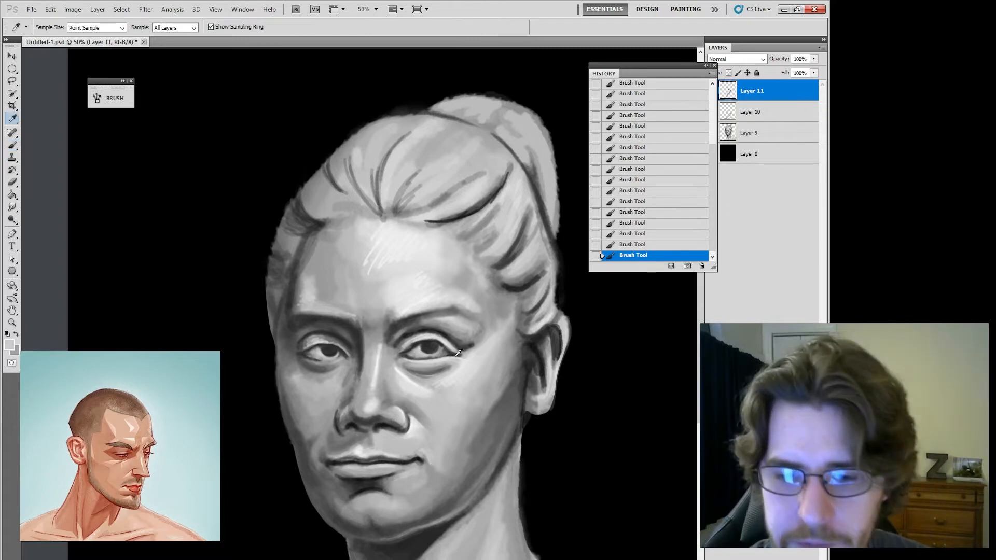
left_click(450, 357, "alt")
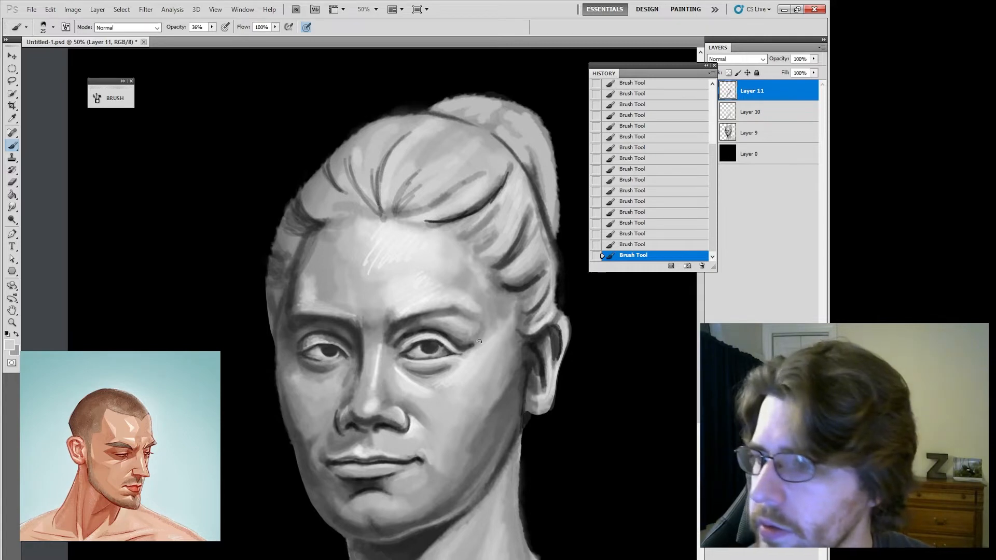
key("alt")
left_click(436, 343, "alt")
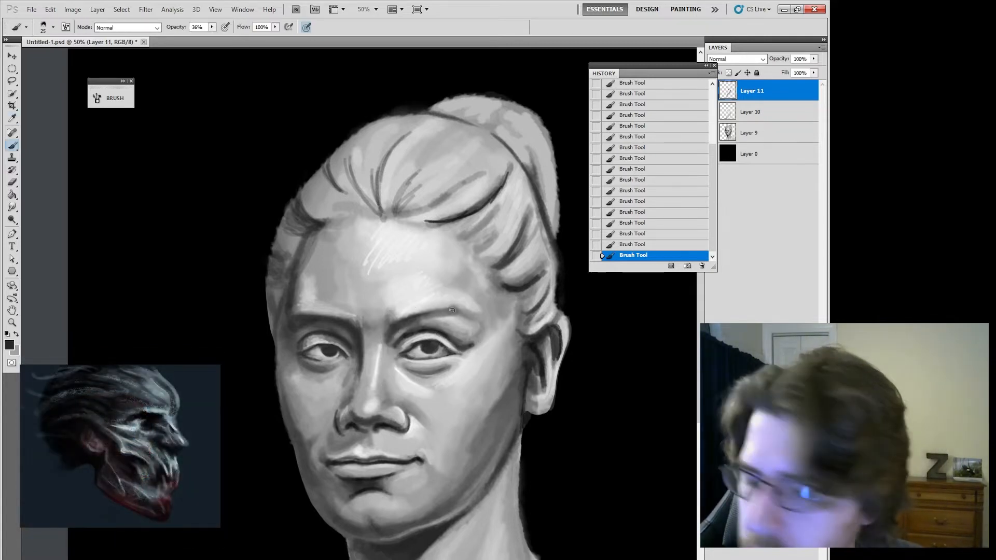
left_click(462, 343, "alt")
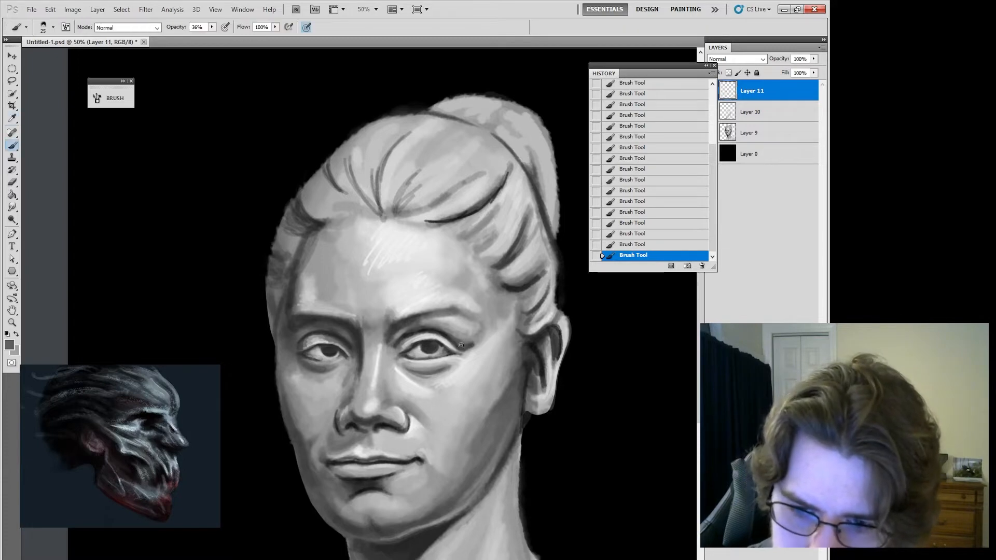
left_click(462, 344, "alt")
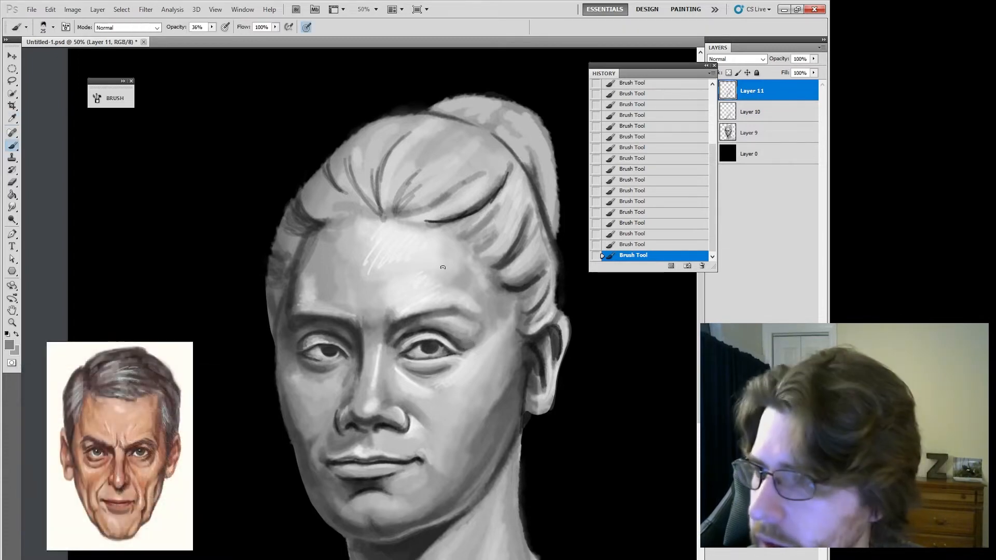
key("alt")
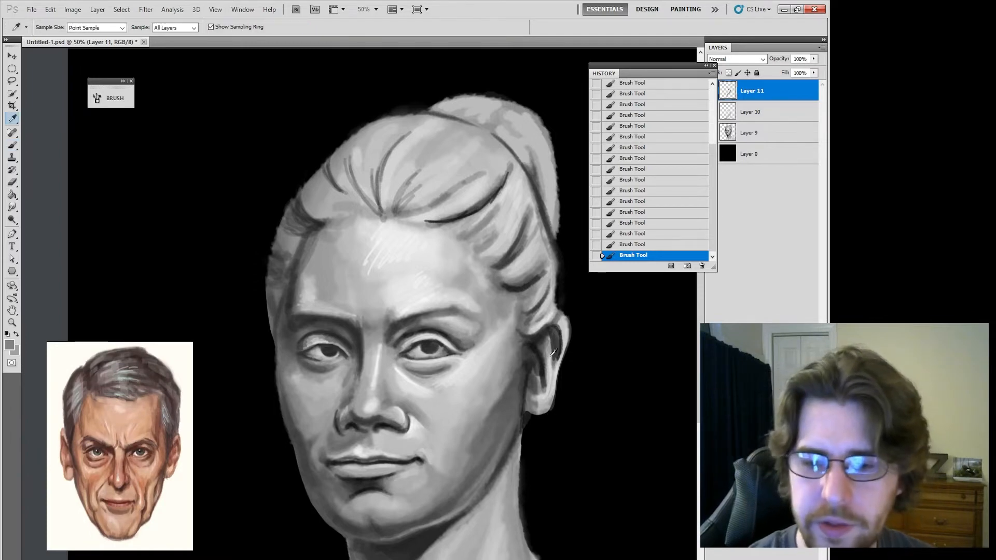
Deepen the cheek shadow in front of the ear with a dark gray sampled there, and pick up a chin gray for blending
left_click(529, 368, "alt")
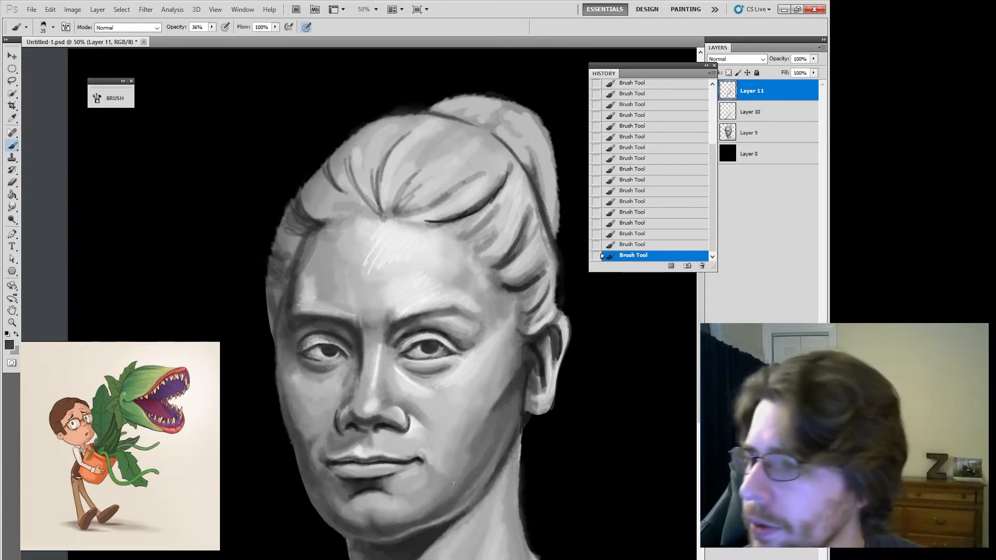
key("i")
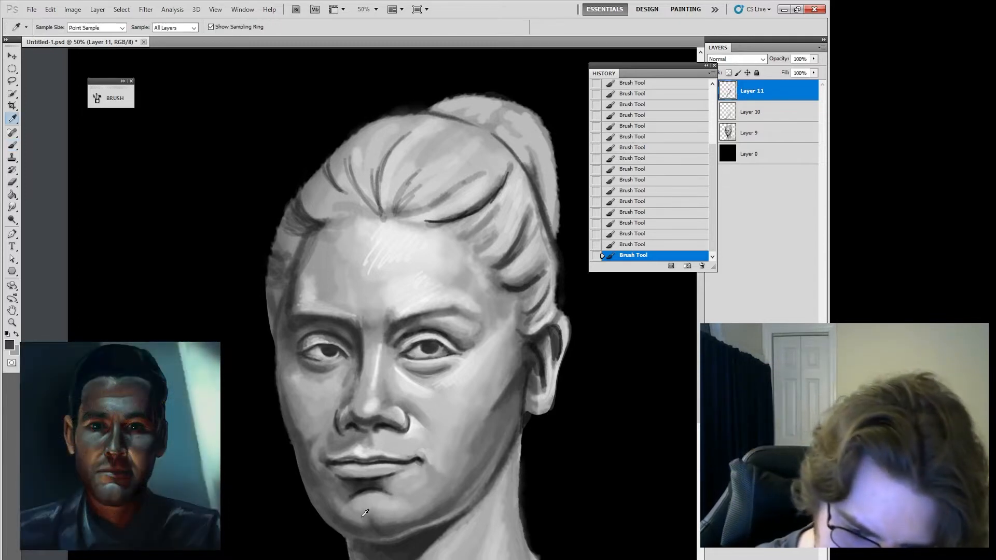
left_click(362, 516)
key("b")
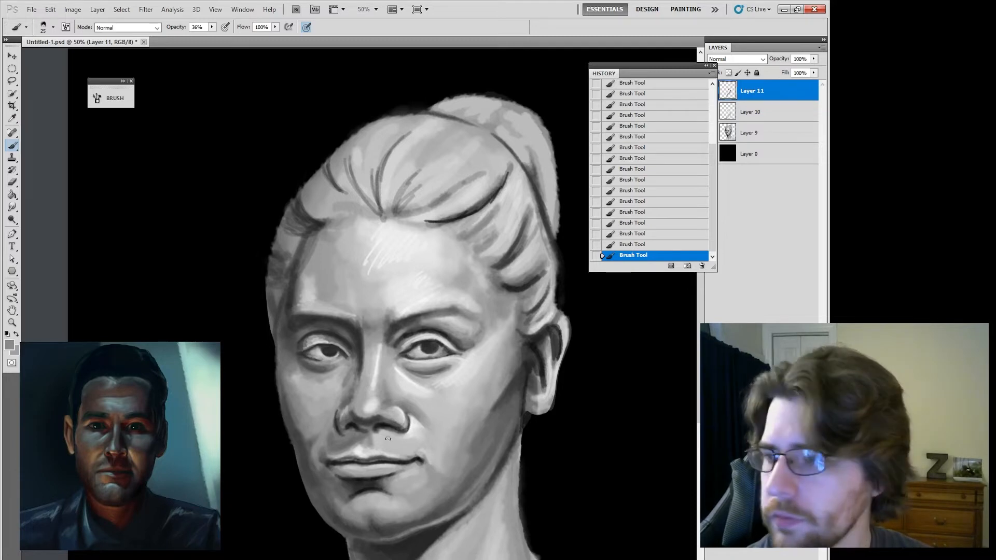
Refine the mouth corner farther from the ear with dark grays sampled at the corner and beside the nostril
key("i")
left_click(325, 458)
key("b")
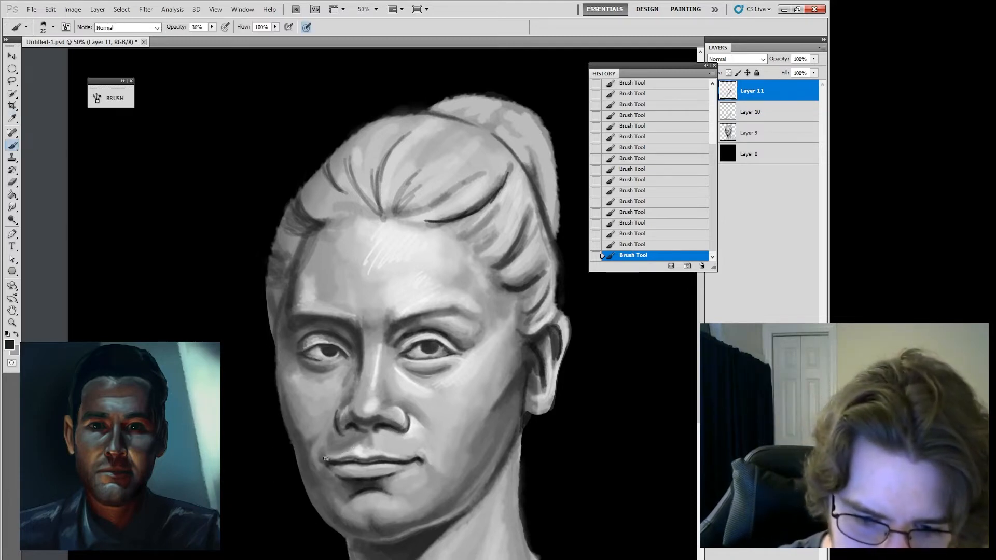
key("i")
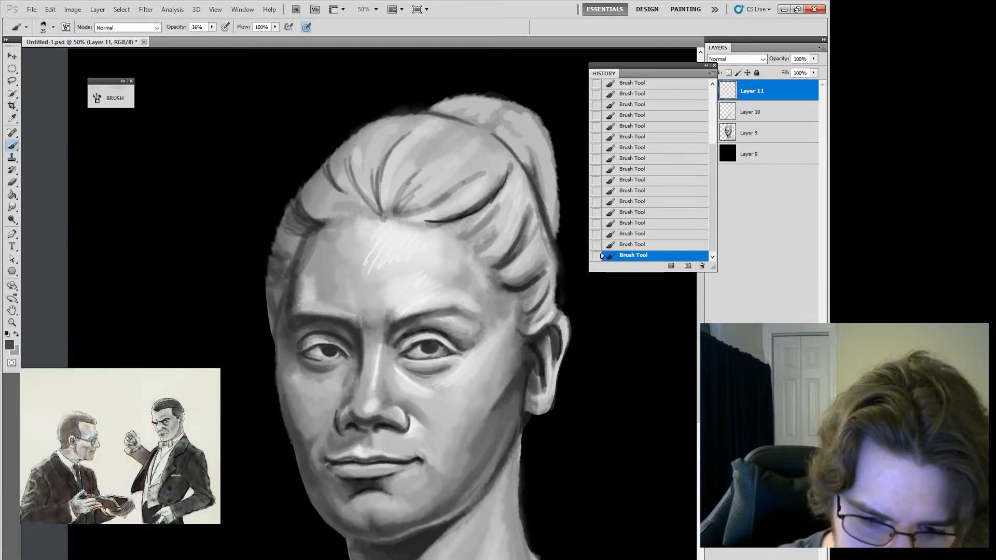
left_click(402, 429)
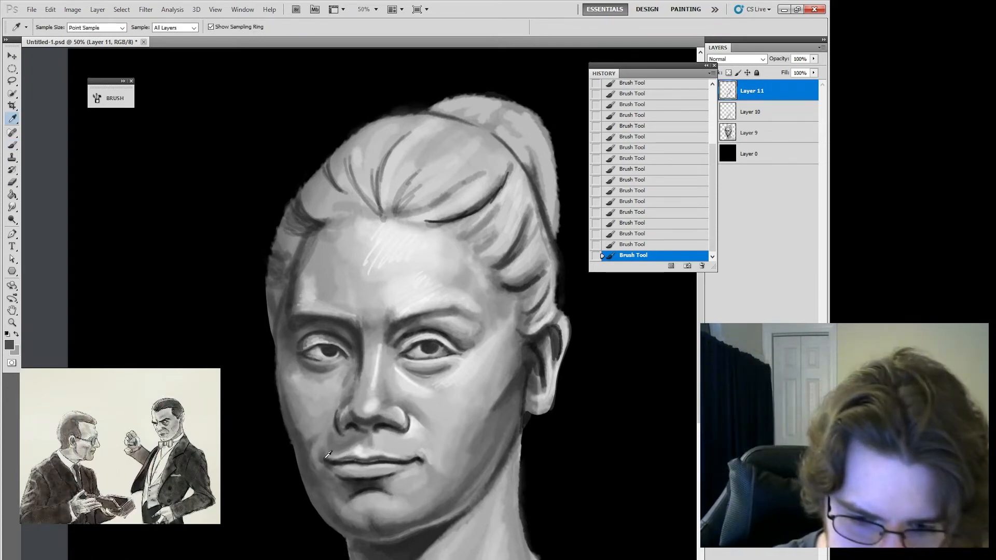
left_click(325, 461)
key("b")
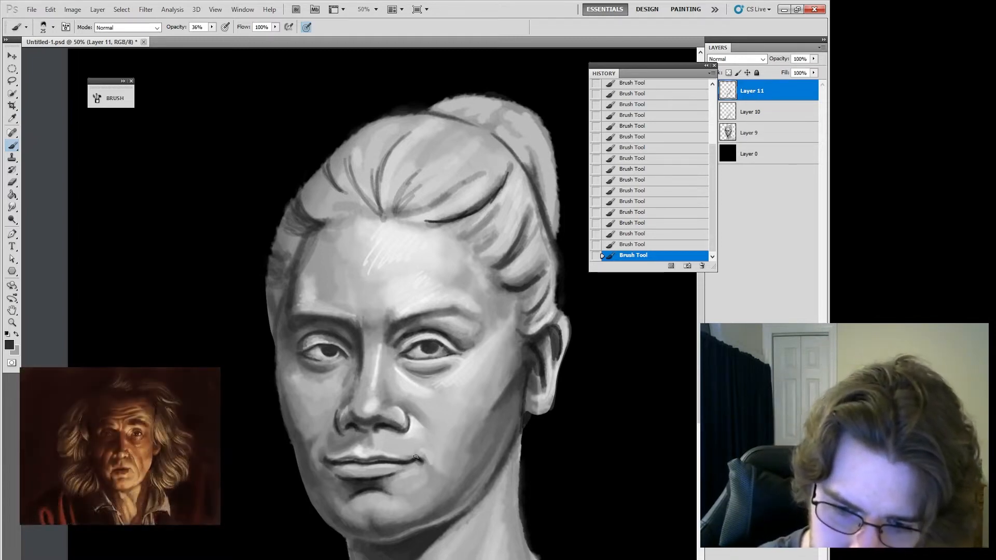
Sample a light gray from the cheek beside the nostril and lighten the skin around the mouth corner nearer the ear
key("i")
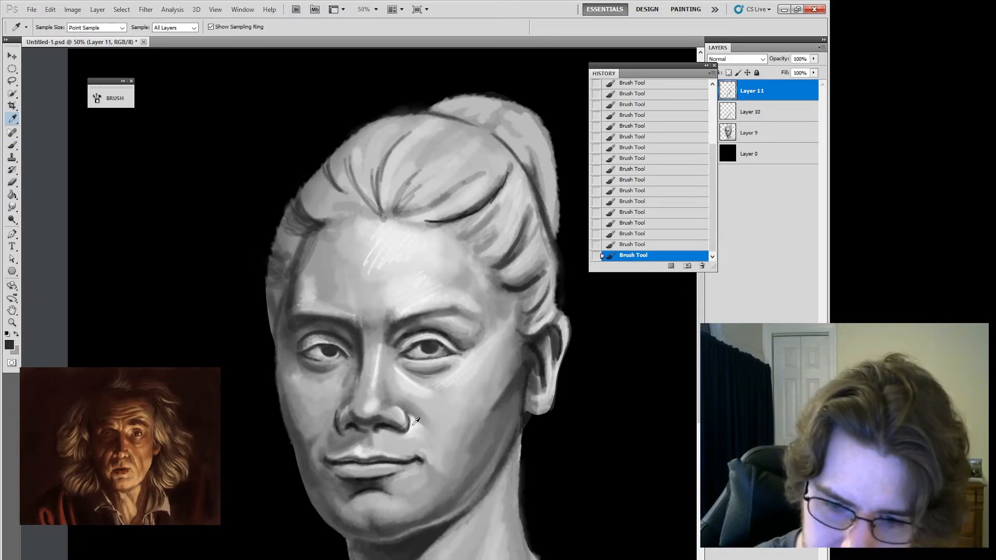
left_click(417, 421)
key("b")
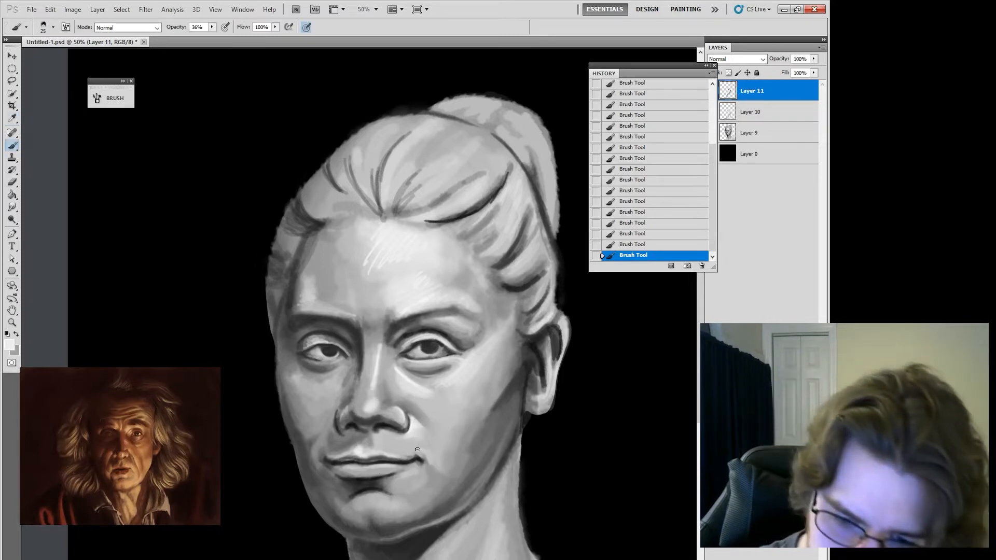
left_click_drag(428, 457, 431, 462)
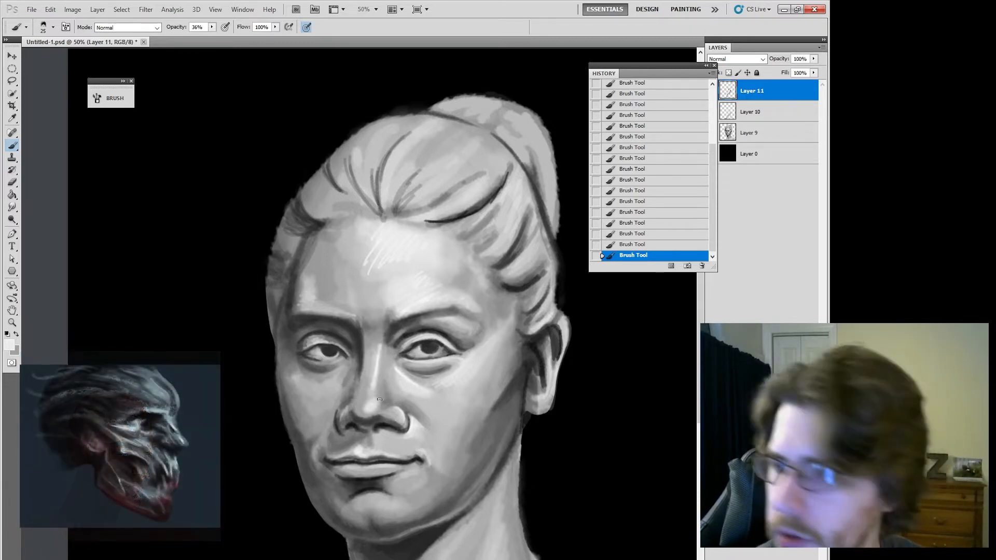
Enlarge the brush to 30 px and darken the nostril and nose wing farther from the ear with dark grays sampled there
key("i")
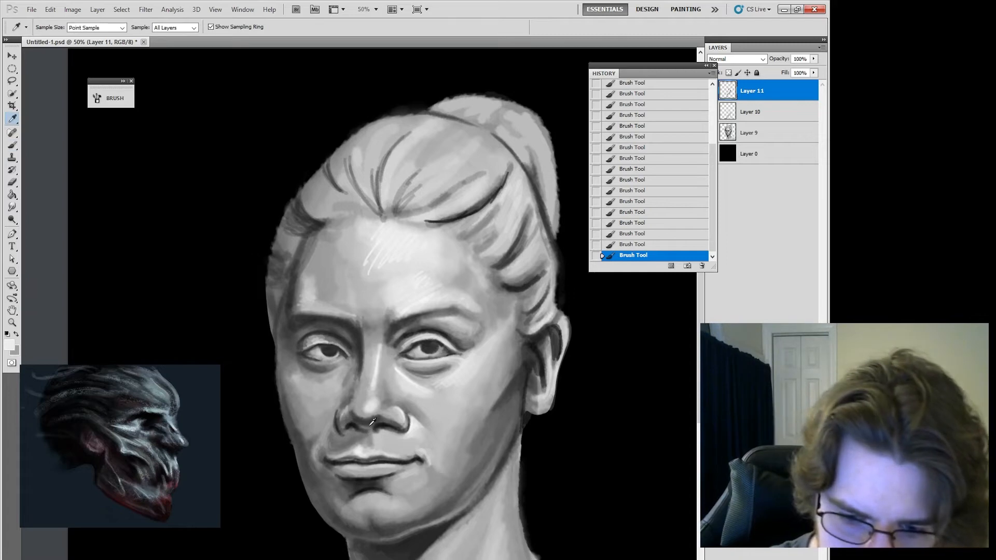
left_click(364, 420)
key("b")
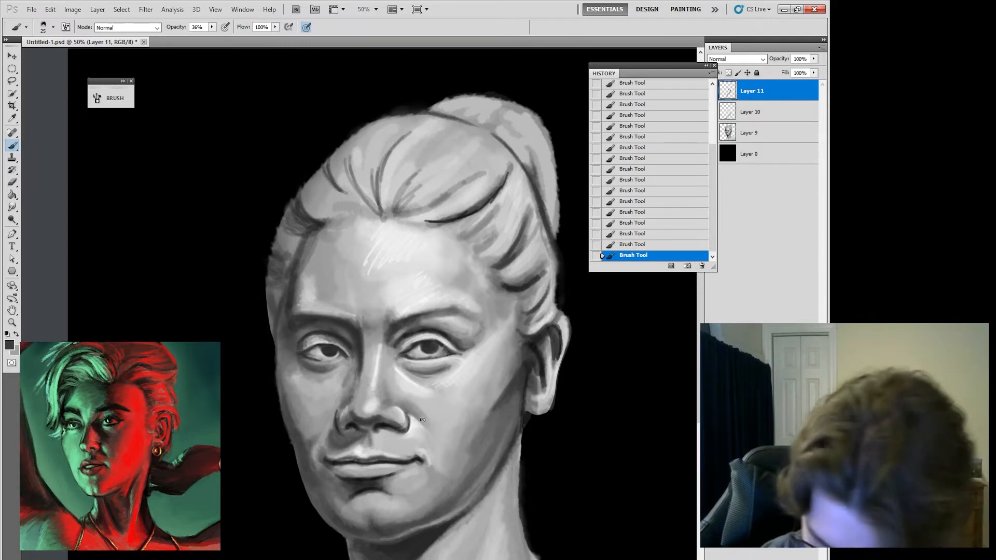
key("bracketright")
key("bracketright")
key("bracketright")
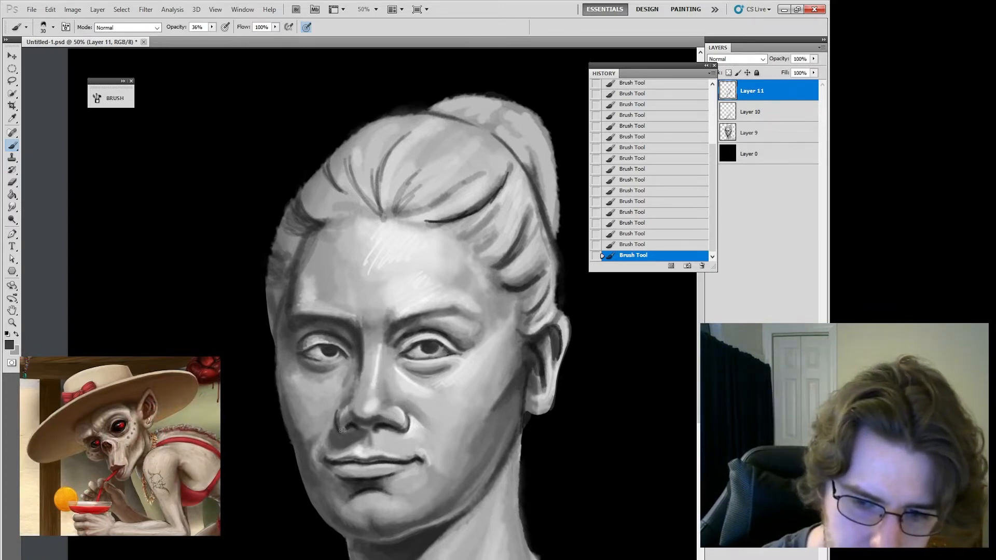
left_click(344, 423, "alt")
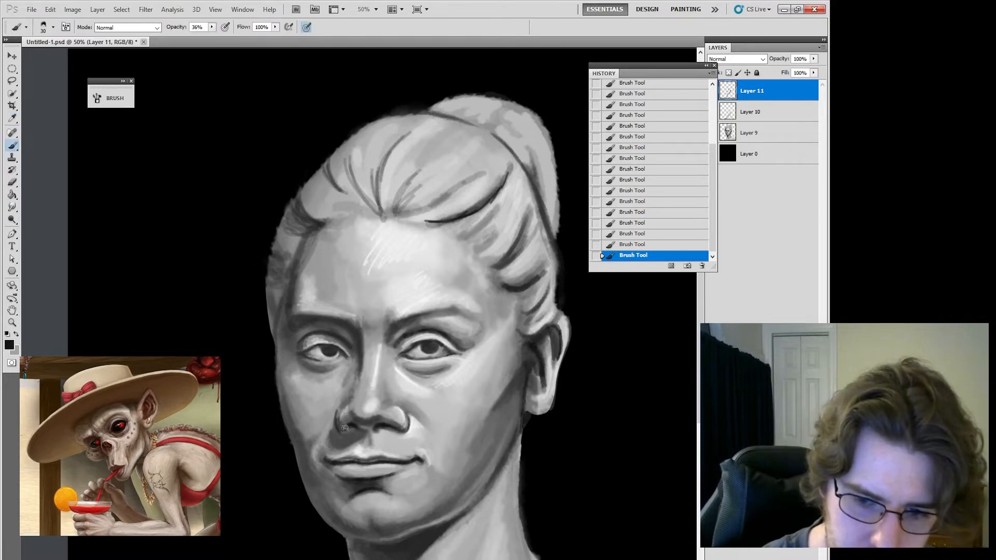
left_click_drag(345, 428, 340, 408)
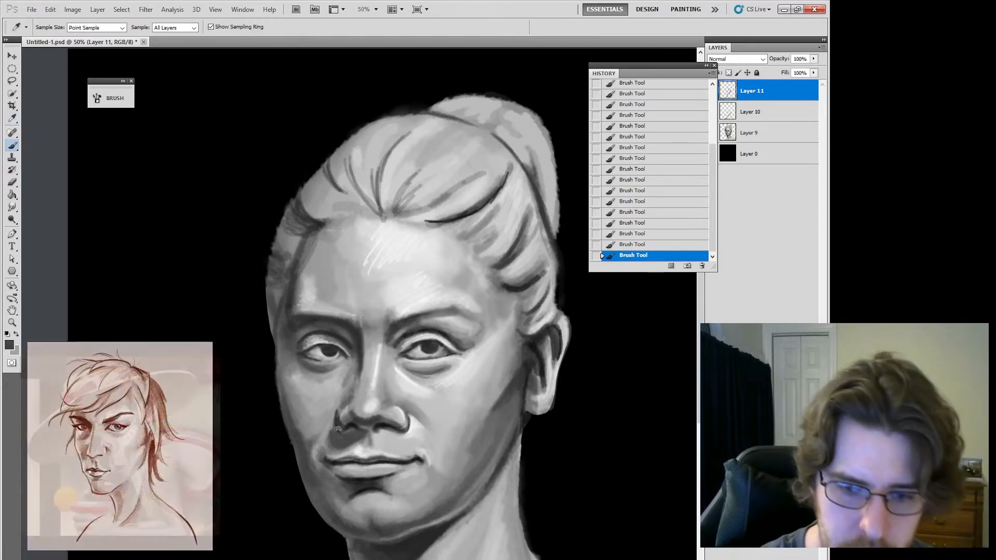
left_click(340, 433, "alt")
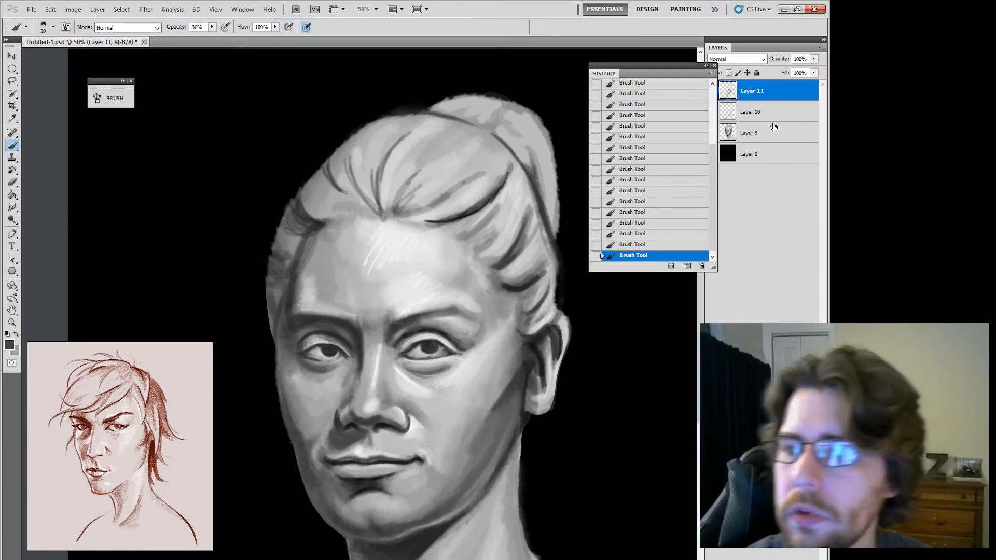
Merge Layer 9, Layer 10 and Layer 11 into one layer
left_click(773, 133, "shift")
right_click(784, 108)
left_click(753, 286)
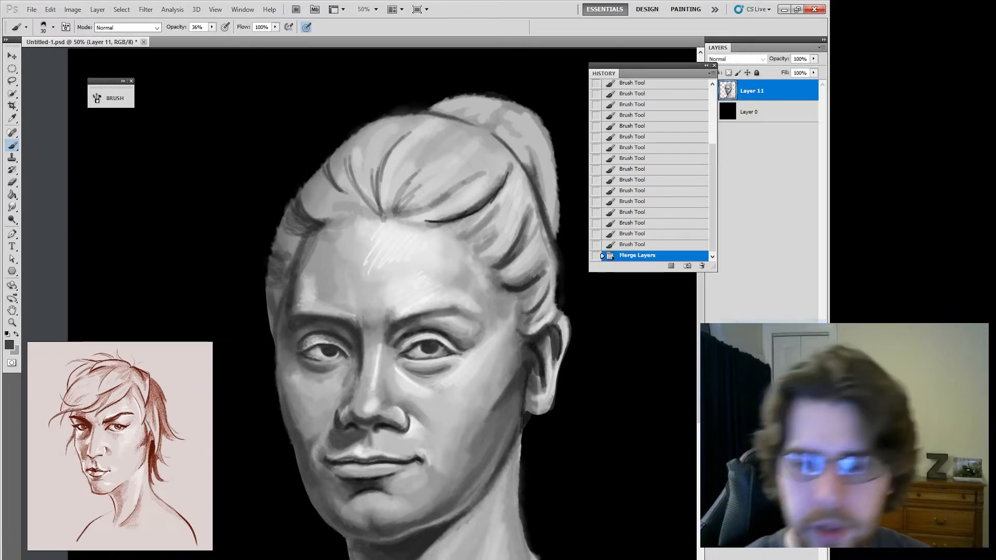
Open the Liquify filter on the merged portrait layer and reduce its brush size to 282
left_click(146, 10)
left_click(167, 80)
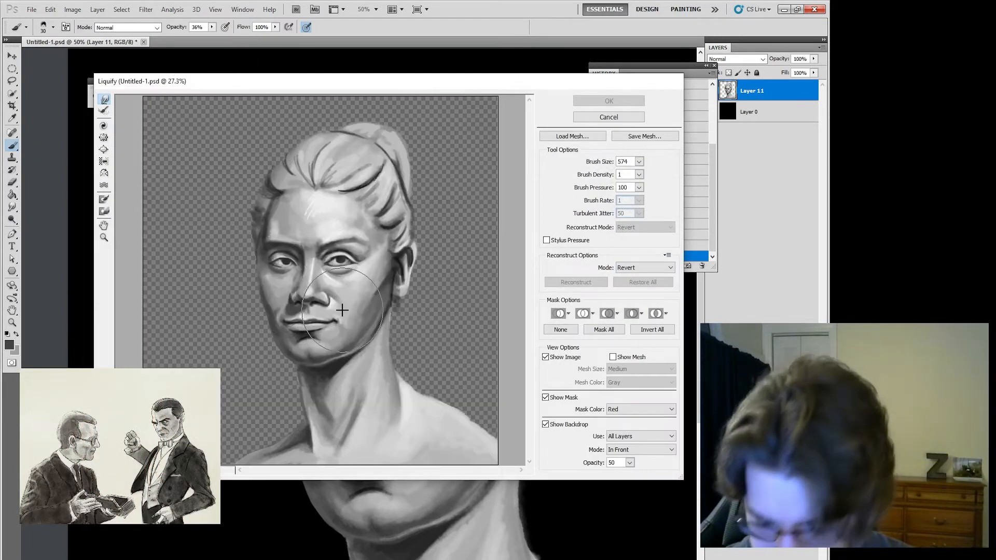
key("bracketleft")
key("bracketleft")
key("bracketleft")
key("bracketleft")
key("bracketleft")
key("bracketleft")
key("bracketleft")
key("bracketleft")
key("bracketleft")
key("bracketleft")
key("bracketleft")
key("bracketleft")
key("bracketleft")
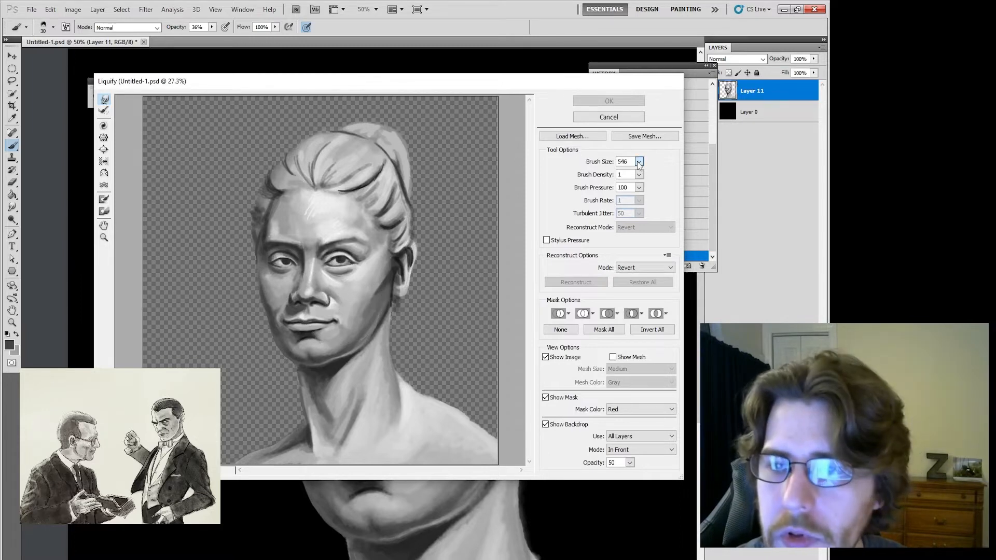
left_click(639, 162)
left_click_drag(597, 180, 599, 177)
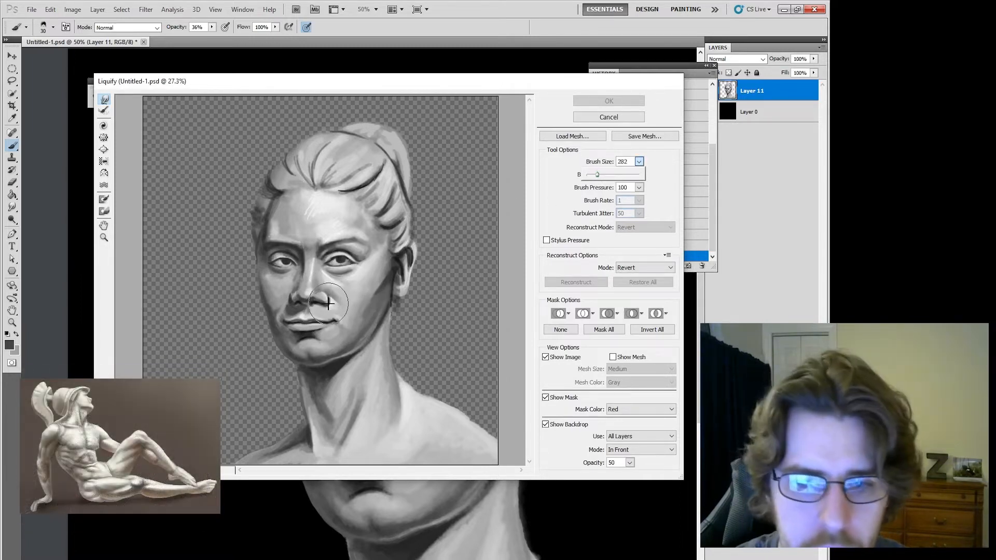
Push the nose wing nearer the ear inward with Liquify, apply it, and return to the first Liquify state in the history
key("bracketright")
key("bracketright")
key("bracketright")
mouse_move(332, 303)
left_mouse_down()
mouse_move(337, 311)
mouse_move(324, 286)
mouse_move(305, 288)
mouse_move(318, 301)
mouse_move(308, 291)
mouse_move(322, 280)
mouse_move(306, 306)
left_mouse_up()
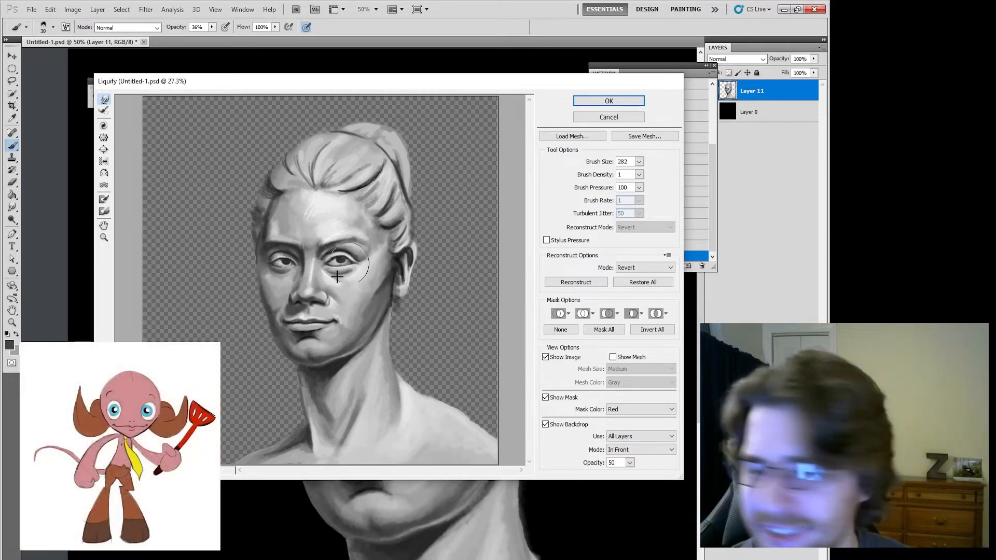
left_click_drag(338, 277, 310, 309)
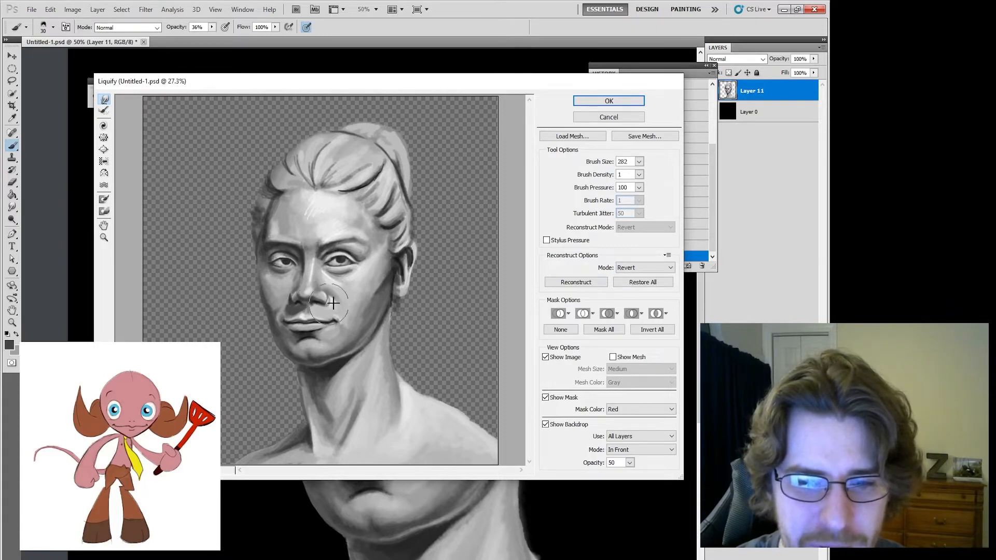
left_click(618, 103)
key("ctrl+minus")
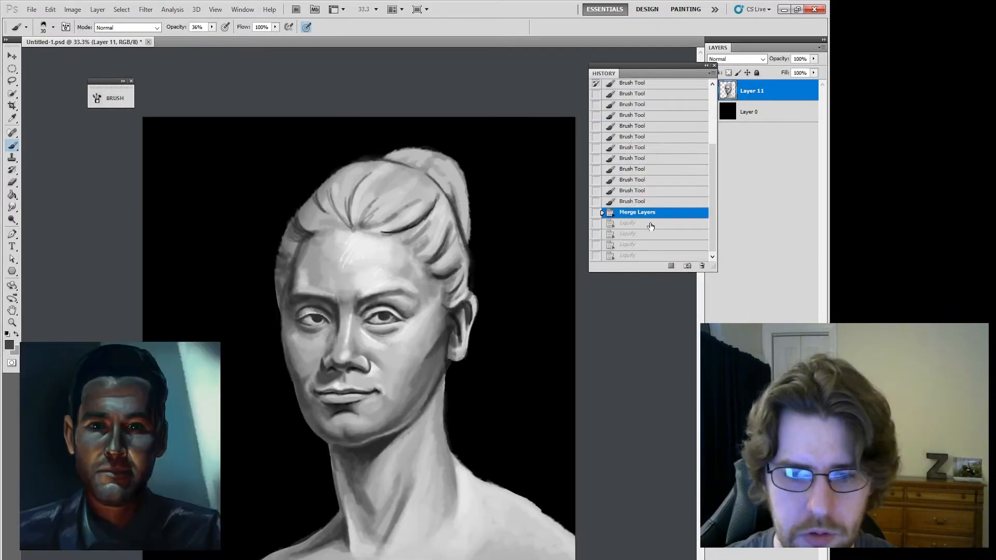
left_click(650, 224)
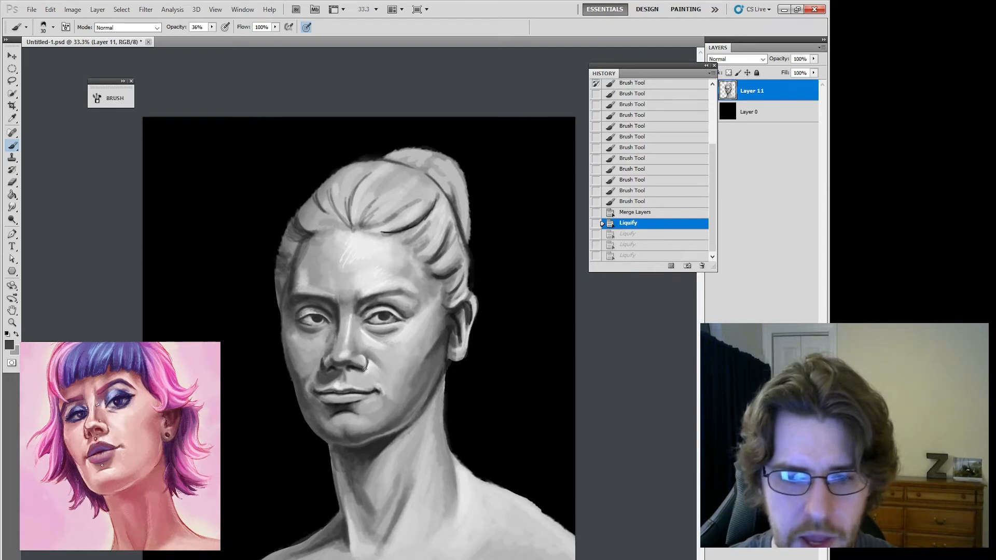
Repaint the edge and underside of the nose wing nearer the ear with grays sampled from the cheek and the wing
scroll(379, 370, "up", 2)
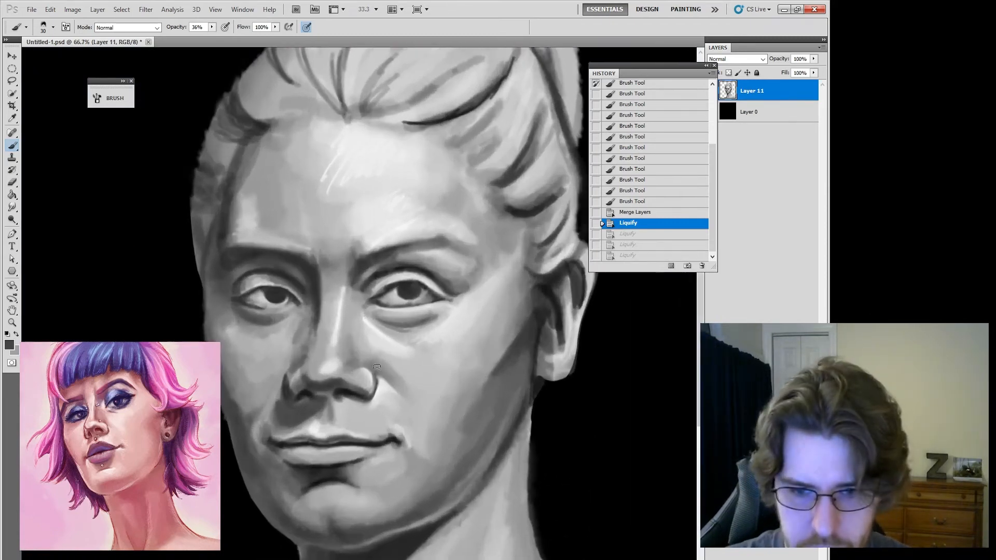
left_click(379, 396, "alt")
left_click_drag(381, 384, 376, 398)
left_click_drag(380, 387, 374, 399)
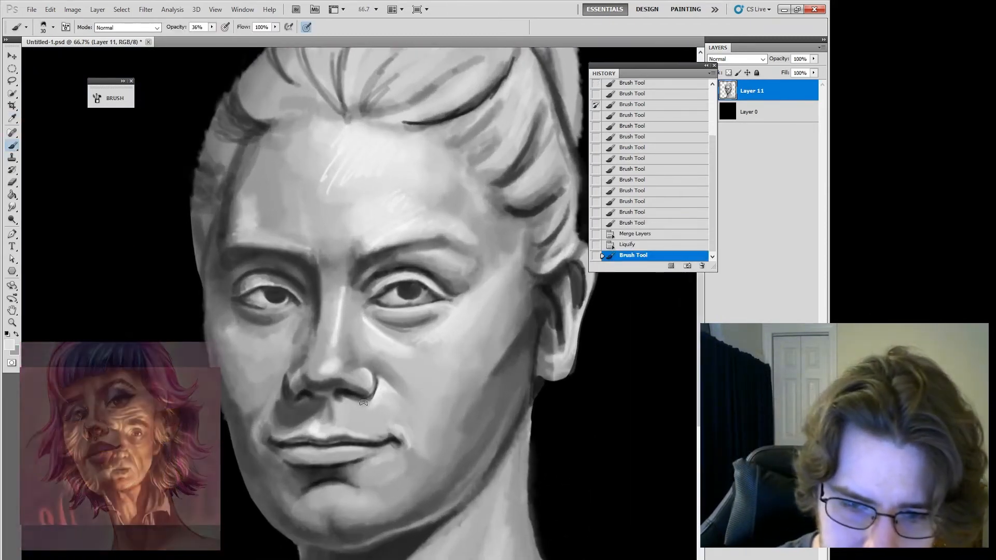
left_click_drag(380, 390, 371, 401)
mouse_move(377, 394)
left_mouse_down()
mouse_move(367, 402)
mouse_move(364, 394)
left_mouse_up()
left_click(370, 386, "alt")
left_click_drag(374, 387, 362, 395)
left_click_drag(373, 389, 361, 395)
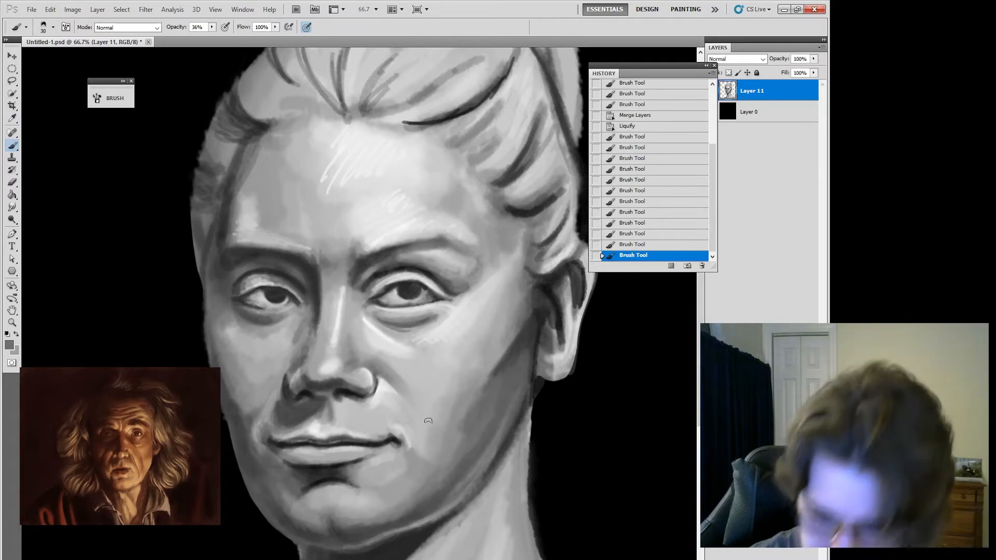
Lasso the upper lip and the groove above it, and paste a copy in place on a new layer
key("l")
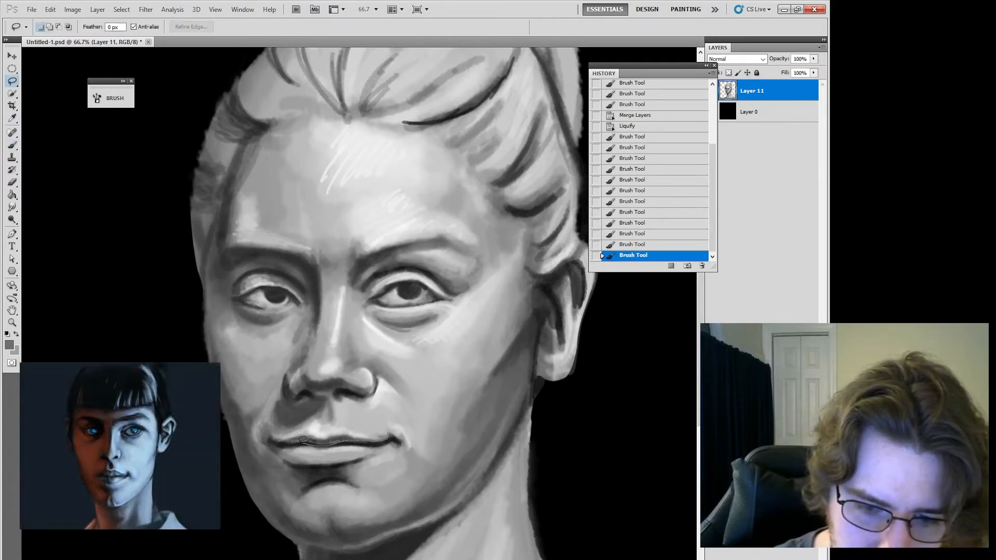
mouse_move(302, 439)
left_mouse_down()
mouse_move(271, 434)
mouse_move(334, 399)
left_mouse_up()
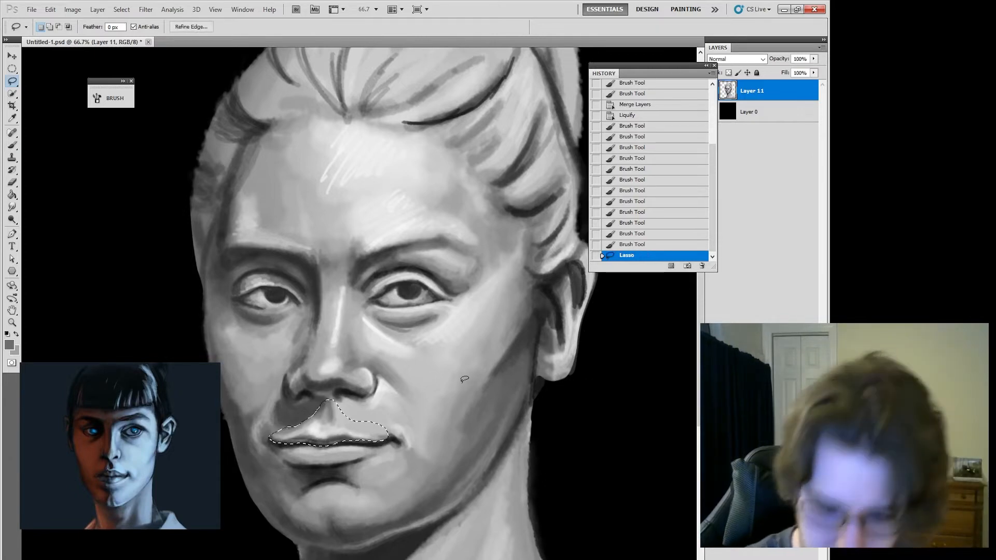
key("ctrl+c")
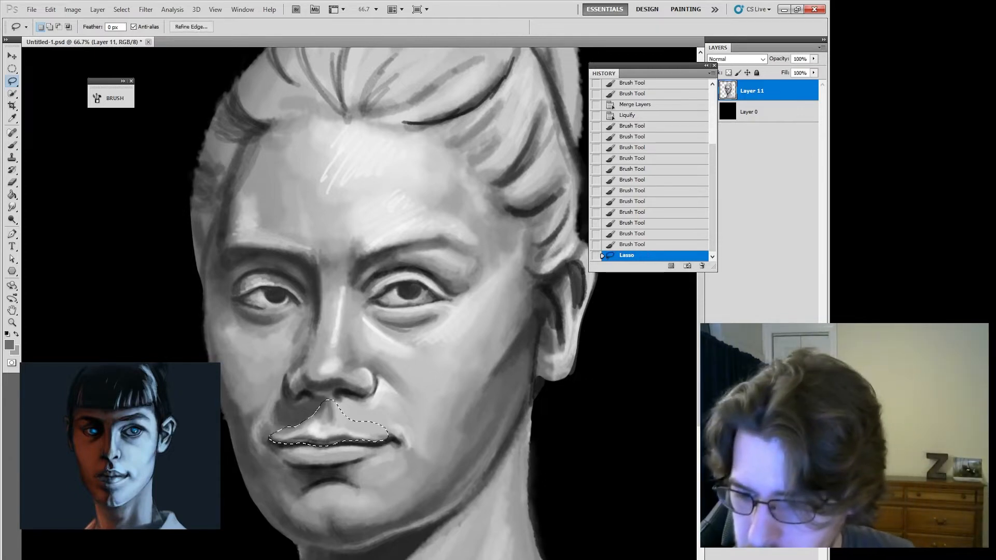
key("ctrl+shift+alt+n")
key("ctrl+shift+v")
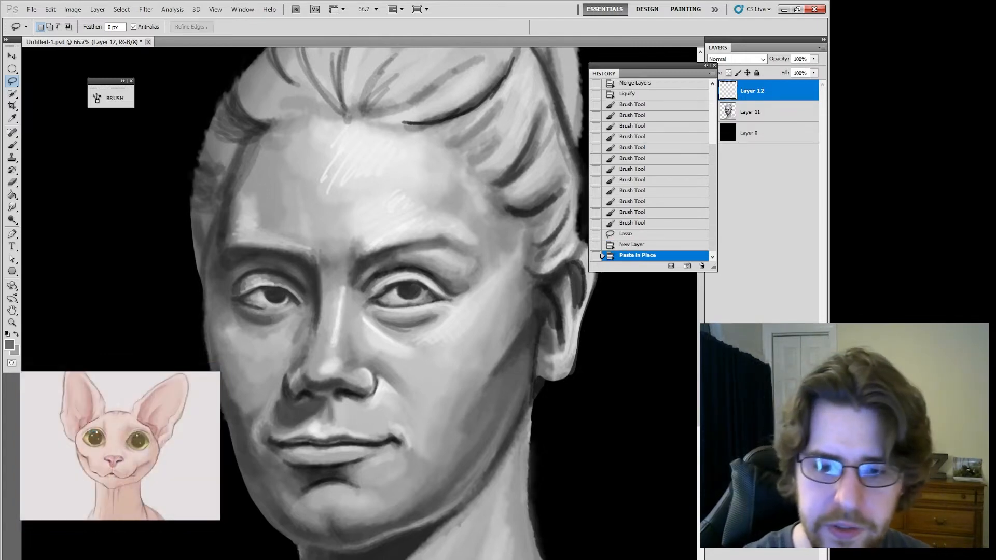
Warp the pasted upper lip so that its middle bulges upward, and apply the transform
key("ctrl+t")
left_click(488, 26)
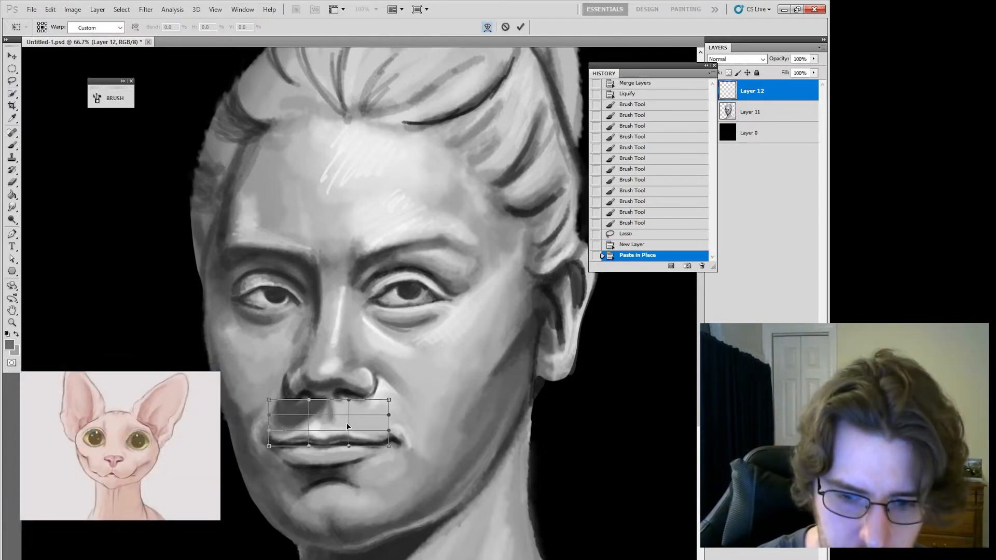
mouse_move(347, 427)
left_mouse_down()
mouse_move(332, 430)
mouse_move(328, 409)
mouse_move(308, 417)
mouse_move(342, 407)
left_mouse_up()
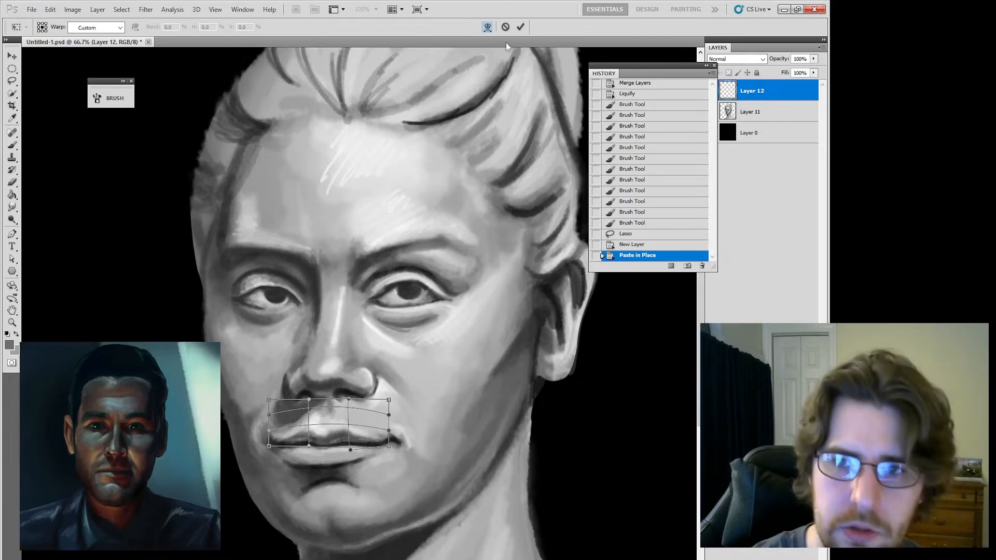
left_click(521, 28)
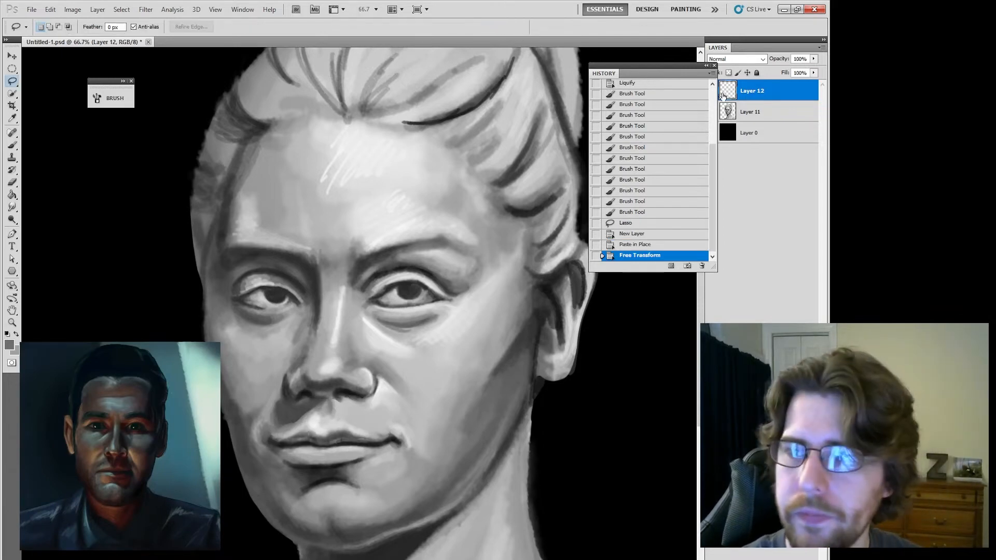
Collapse the History panel and toggle the visibility of Layer 12 to compare the mouth with and without the warped lip
left_click_drag(689, 70, 675, 56)
left_click(690, 53)
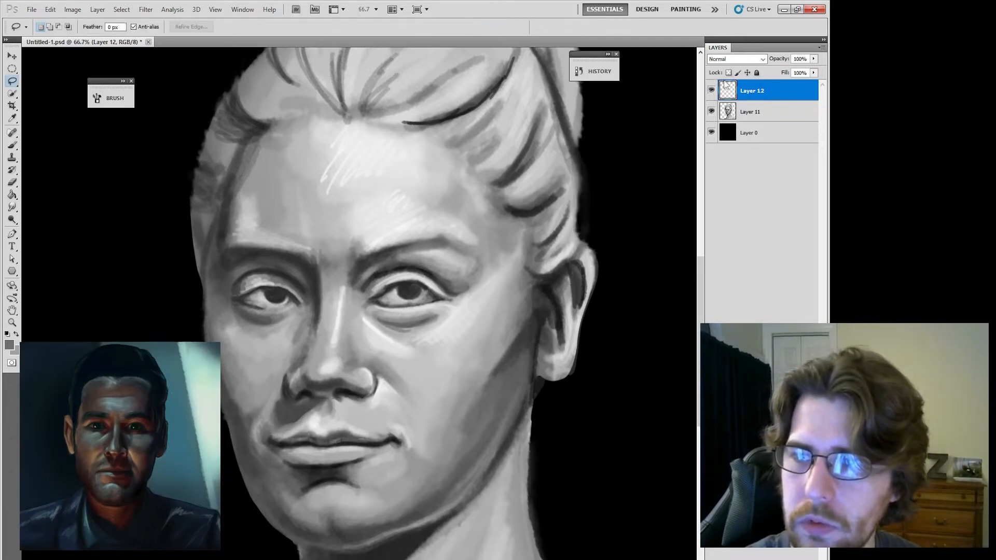
left_click(711, 92)
left_click(712, 92)
left_click(710, 93)
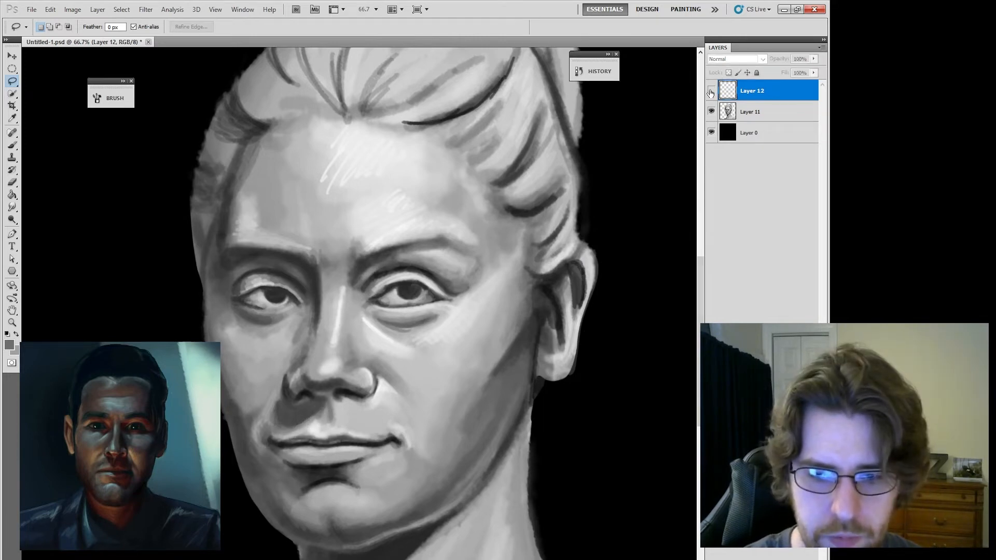
left_click(712, 92)
left_click(712, 92)
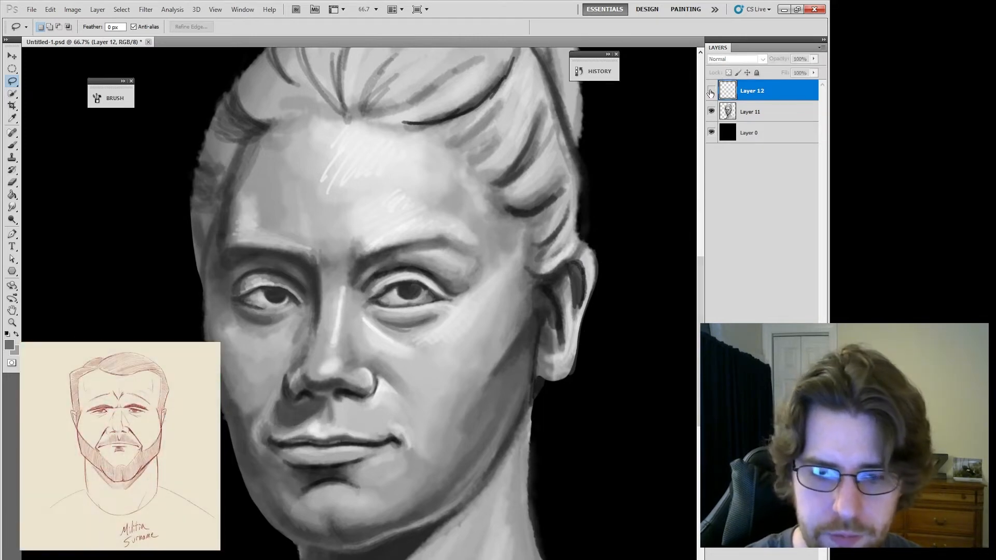
left_click(712, 92)
left_click(712, 93)
left_click(711, 93)
Darken the groove between the nose and the upper lip with a near-black sampled from beneath the nose tip
key("e")
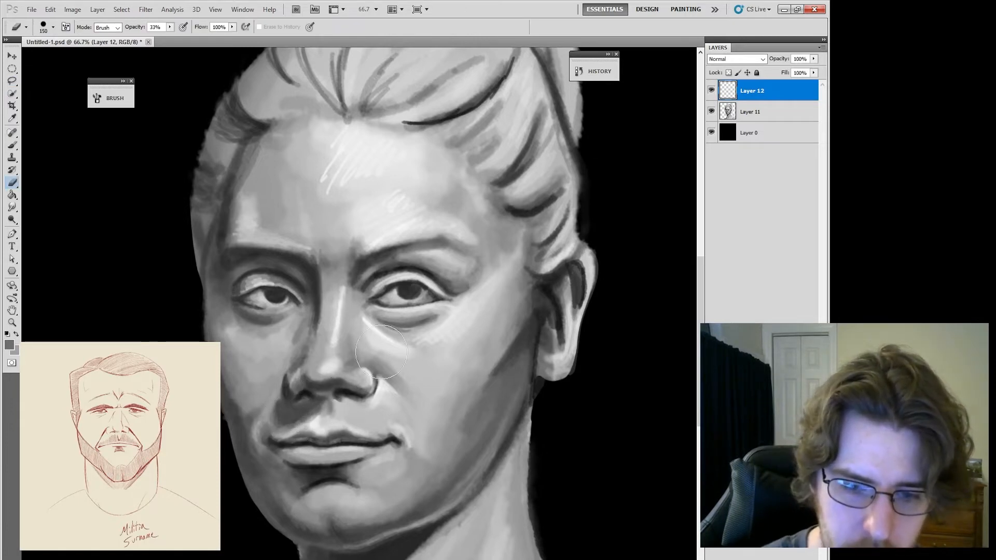
key("b")
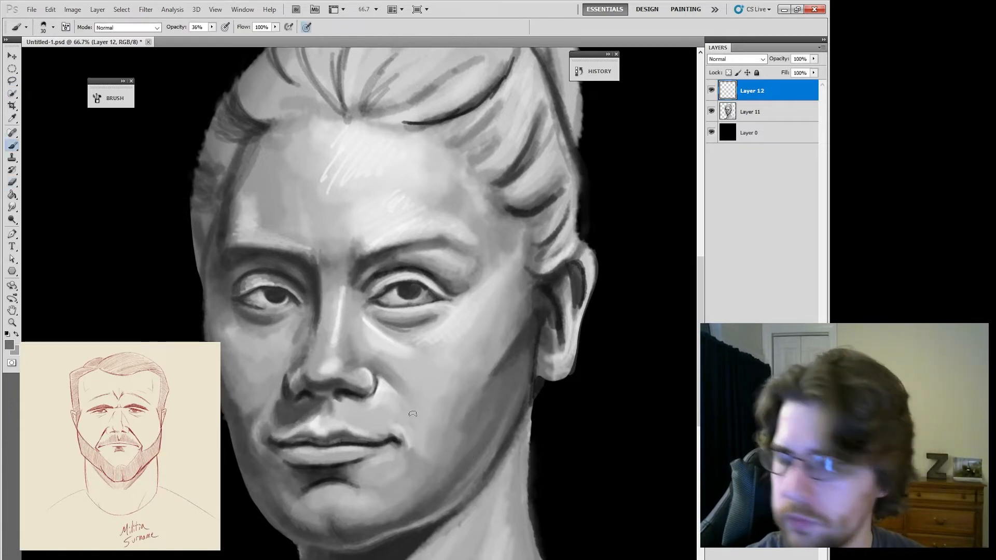
key("i")
left_click(339, 386)
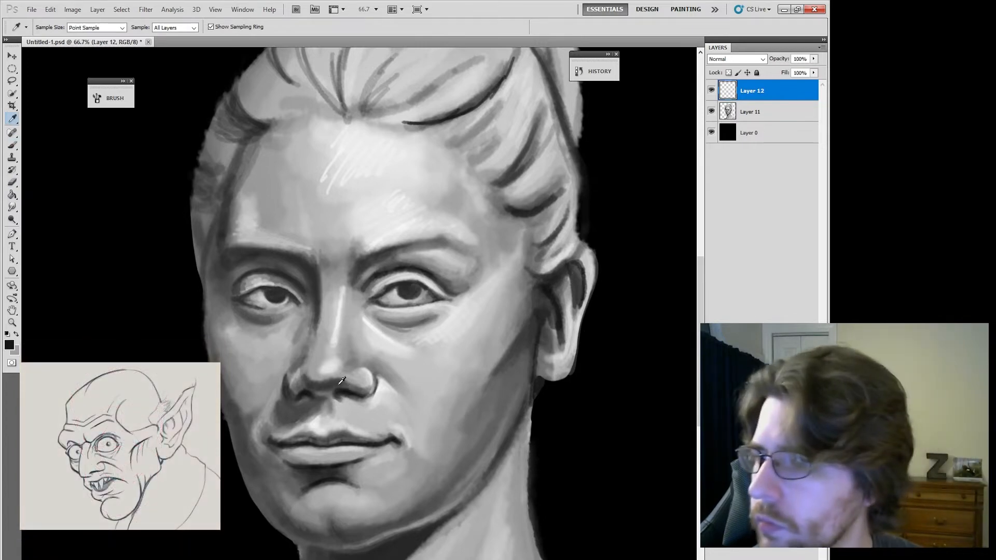
key("b")
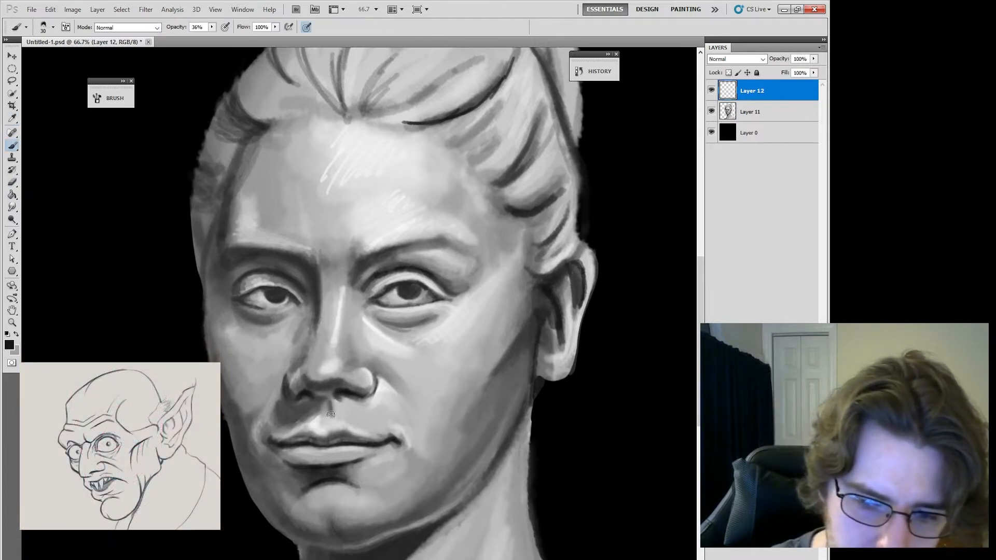
left_click_drag(333, 415, 325, 404)
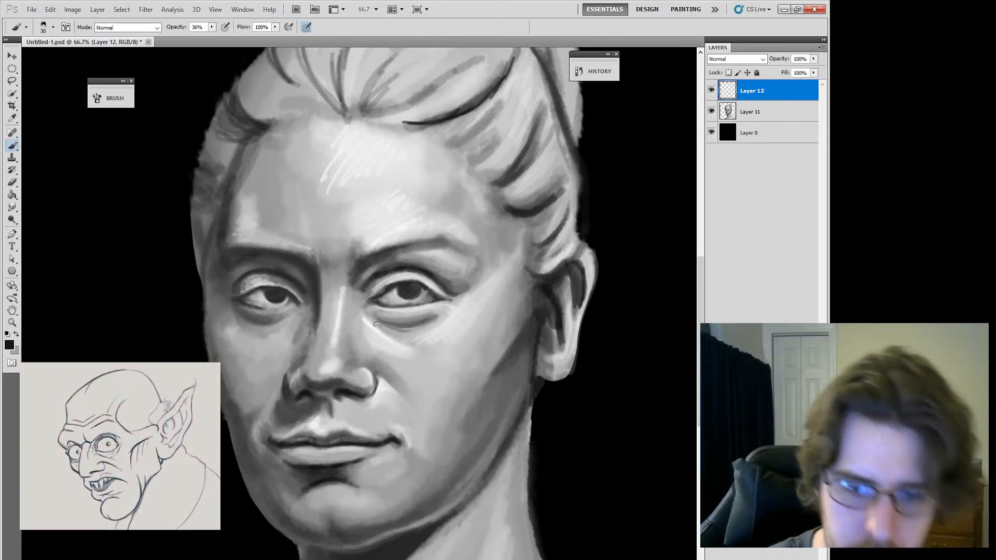
Repaint the shadow beneath the nose wing farther from the ear with grays sampled from the cheek and the shadow itself
key("i")
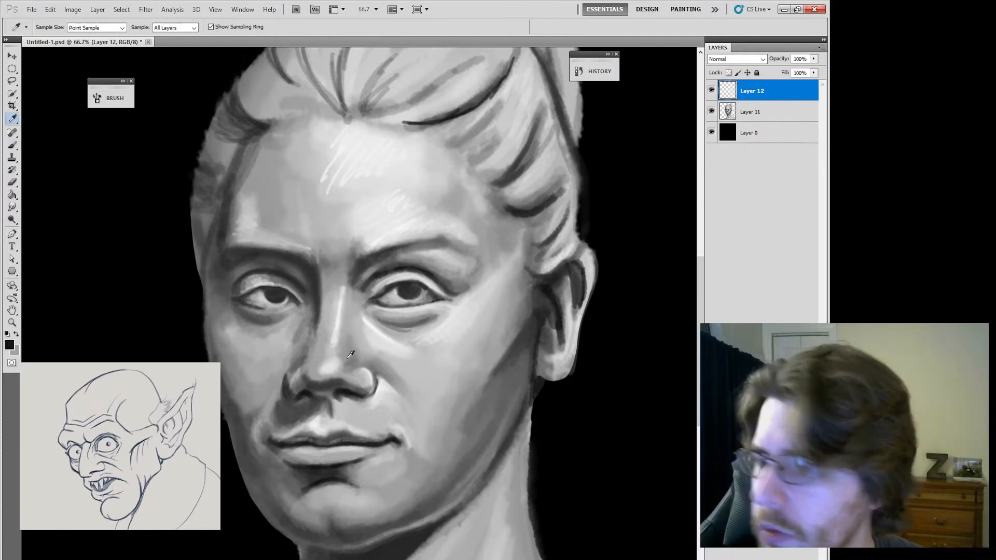
left_click(269, 384)
key("b")
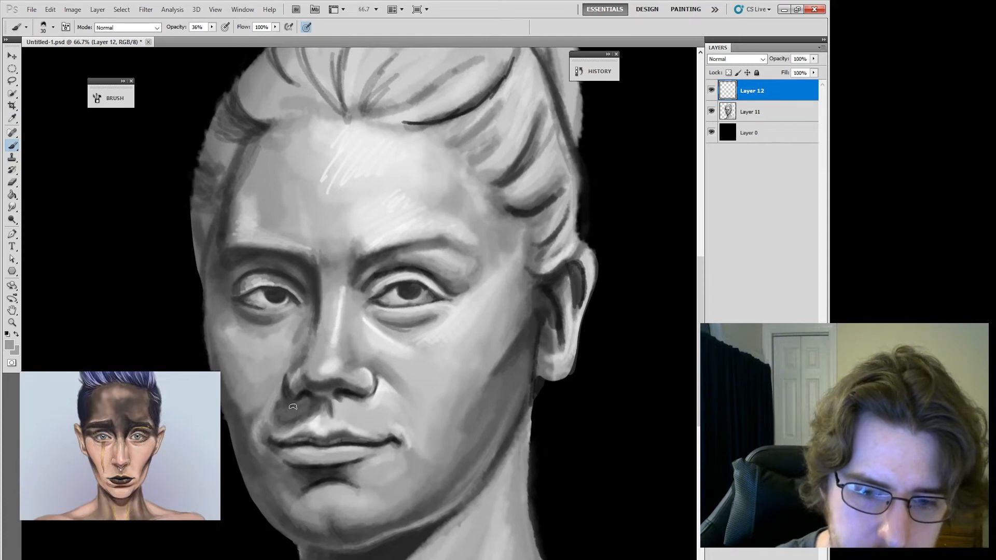
left_click(284, 389, "alt")
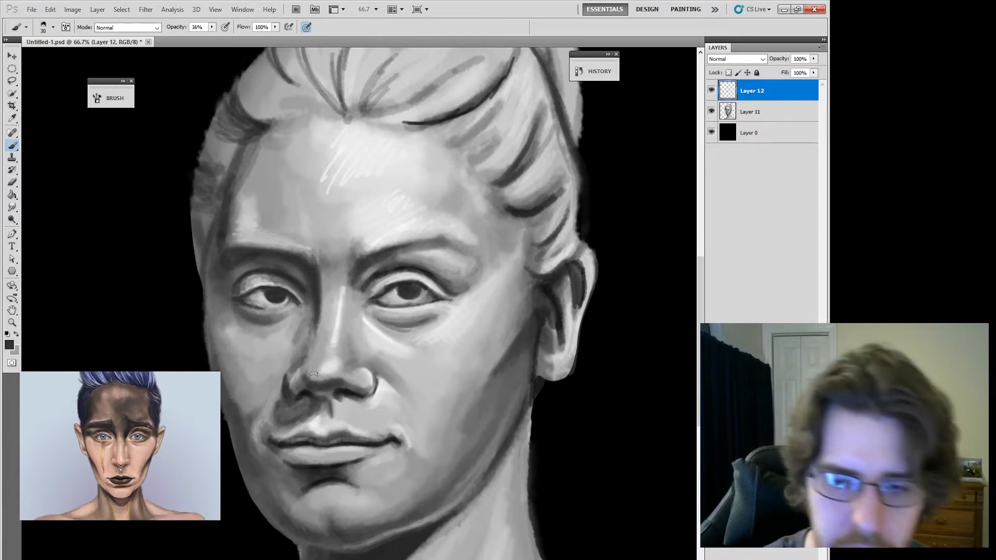
left_click(300, 400, "alt")
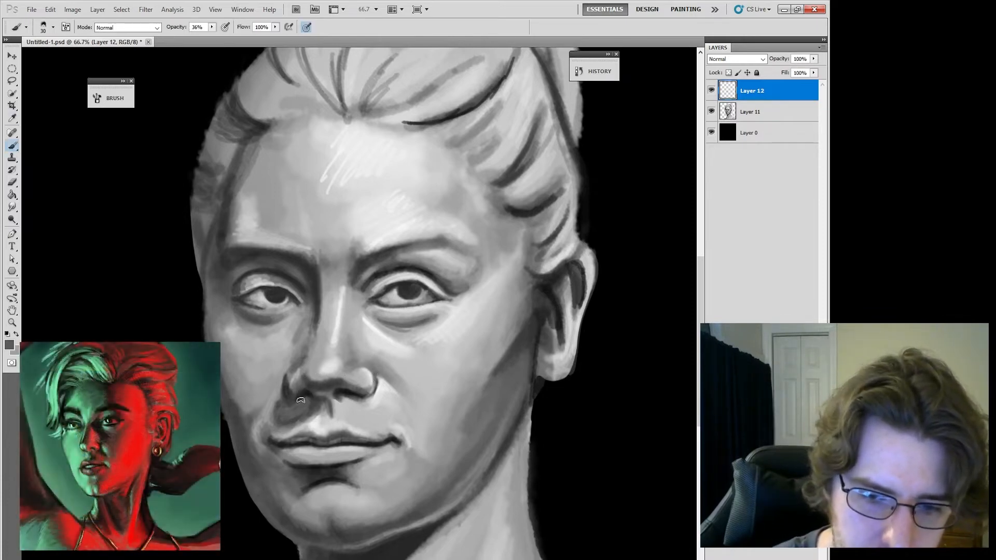
left_click_drag(305, 398, 297, 401)
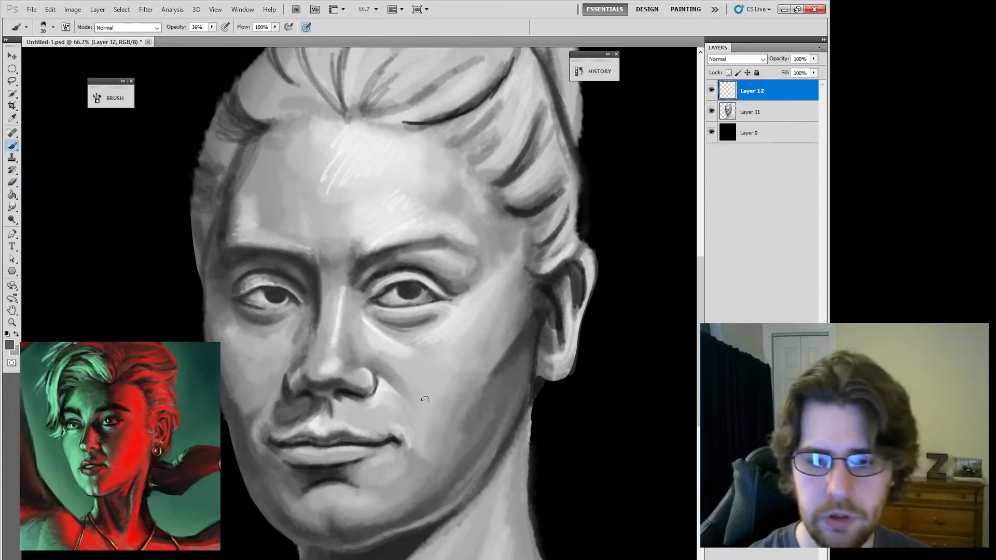
Soften the skin above the far half of the upper lip with grays sampled above the lip and from the far cheek
left_click(317, 413, "alt")
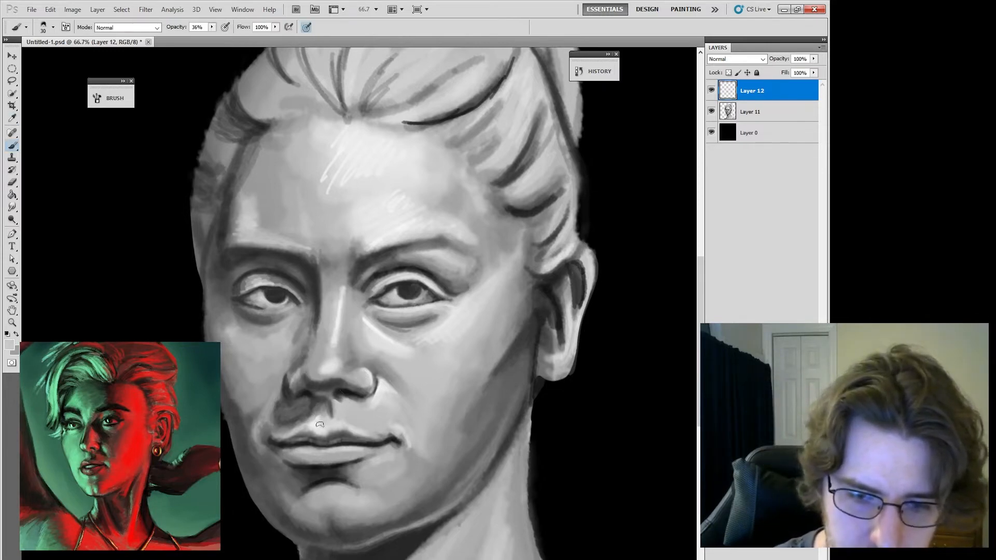
key("i")
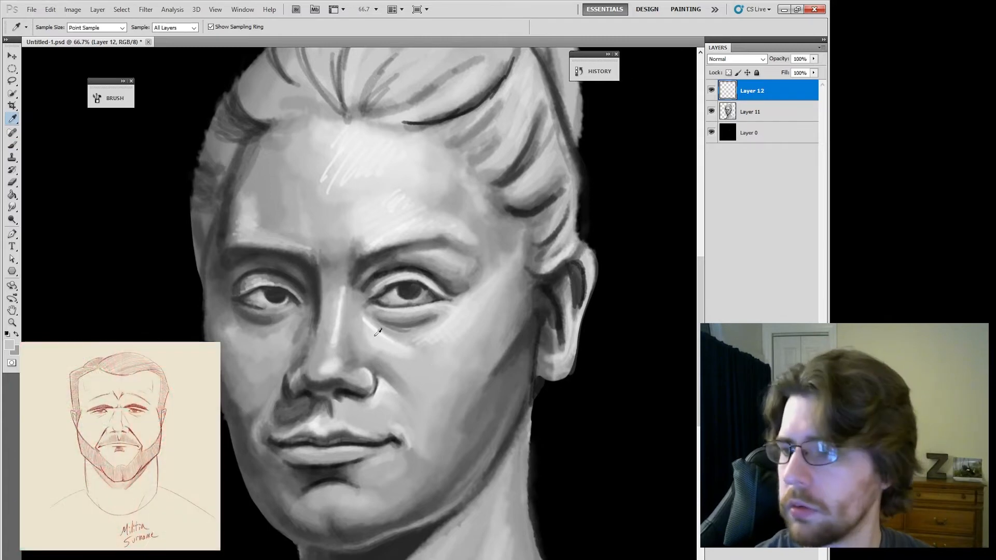
left_click(275, 402)
key("b")
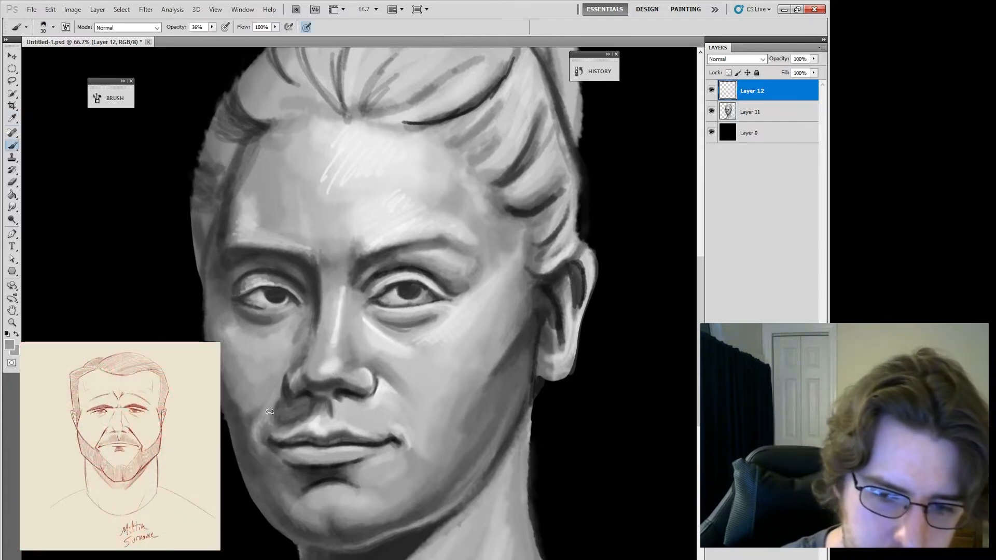
left_click_drag(277, 424, 302, 412)
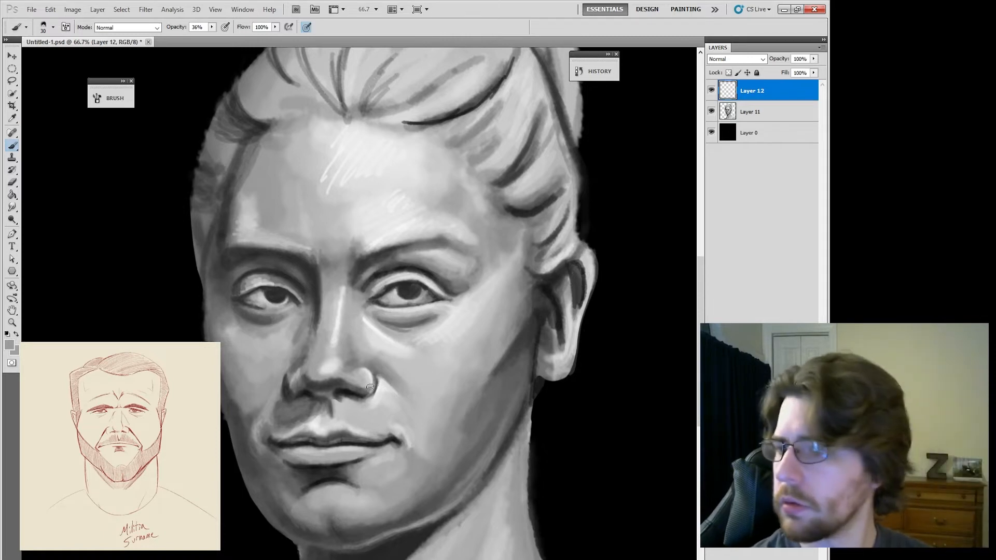
left_click(269, 410, "alt")
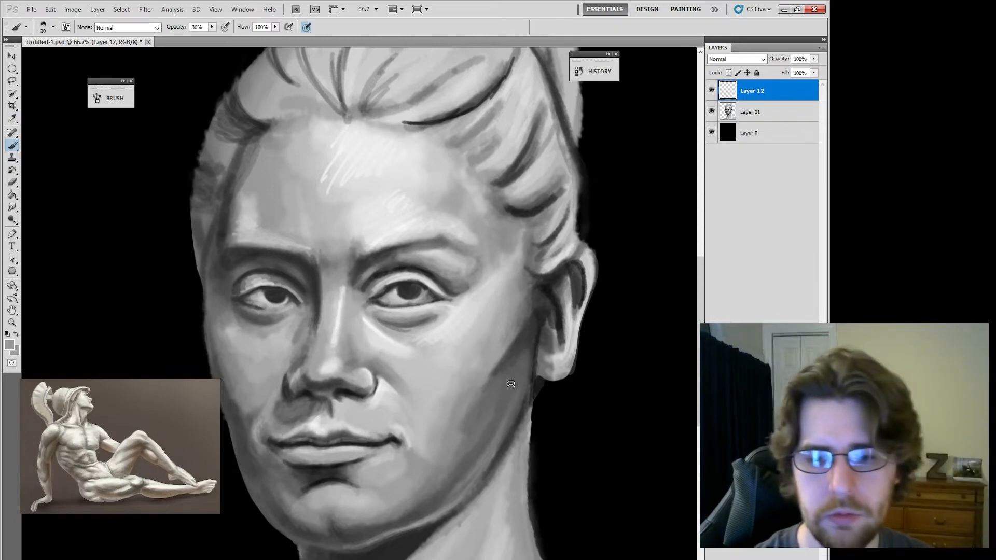
Rework the crease between the far nose wing and the cheek with dark and mid grays sampled around it
key("i")
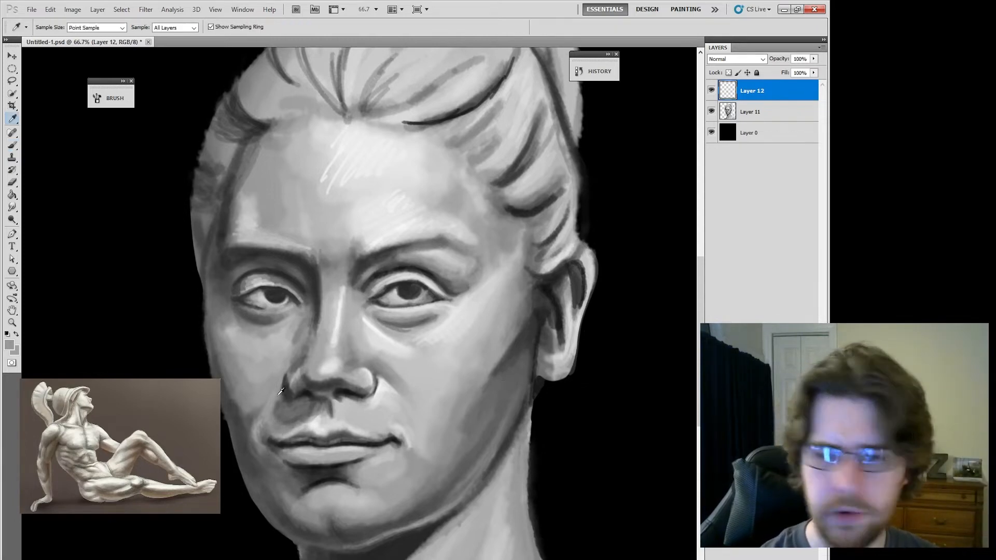
left_click(293, 372)
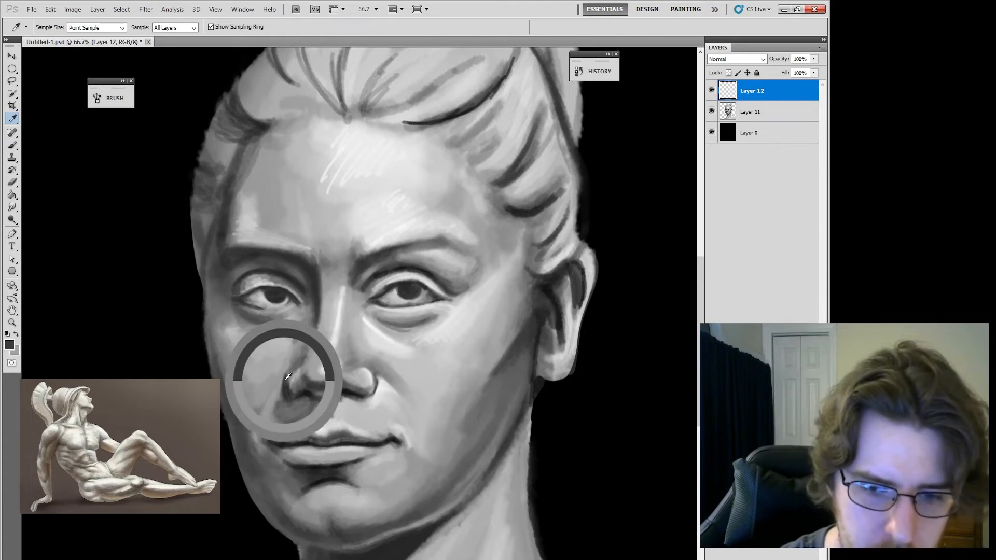
key("b")
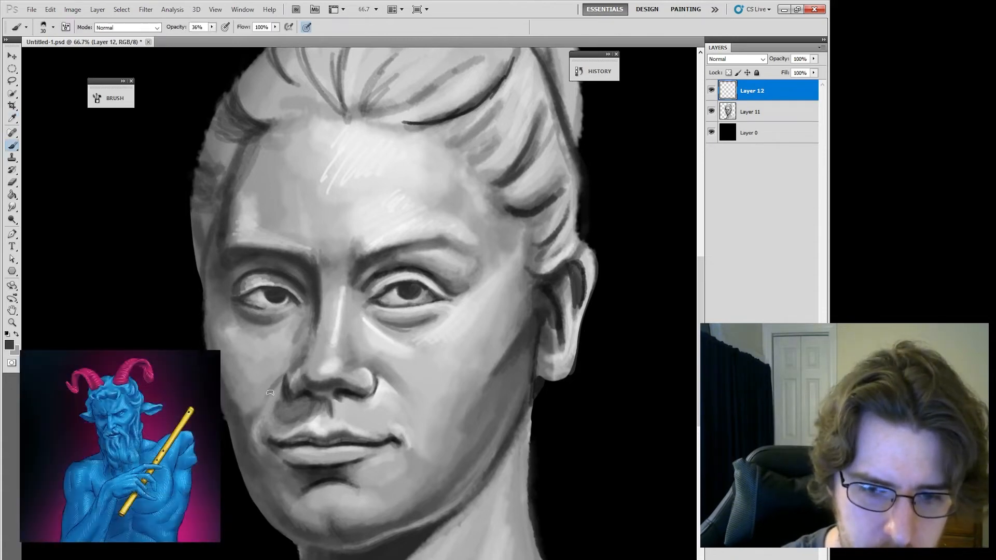
key("i")
left_click(270, 391)
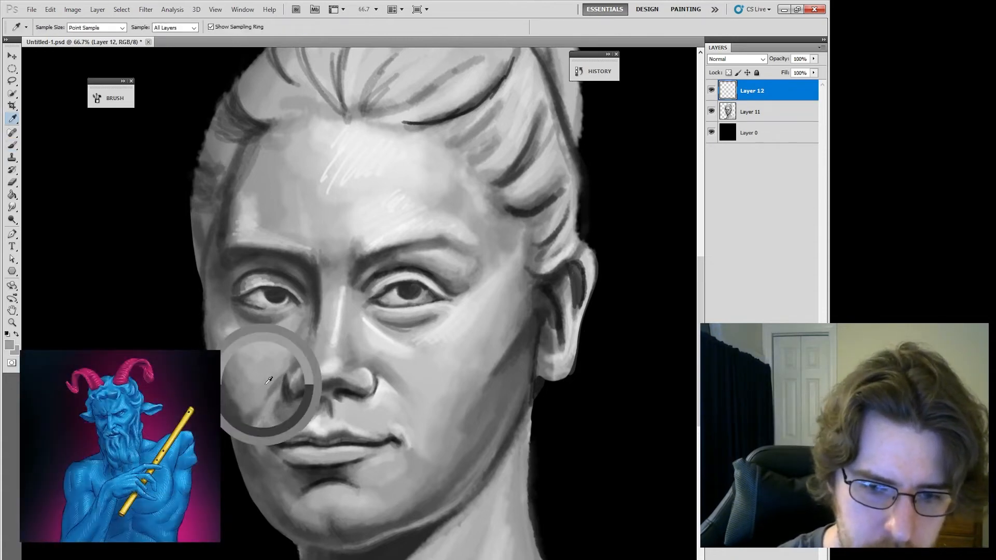
key("b")
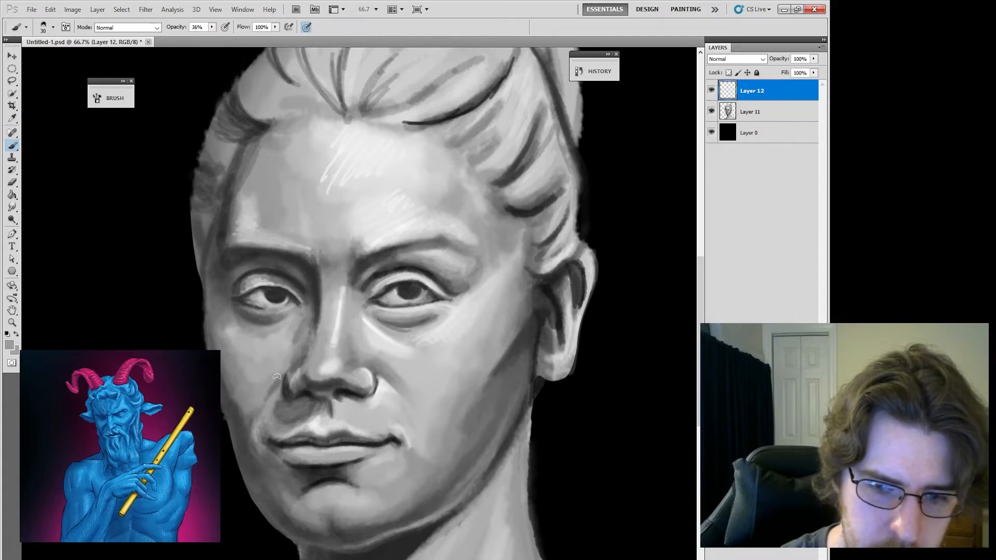
key("i")
left_click(298, 426)
key("b")
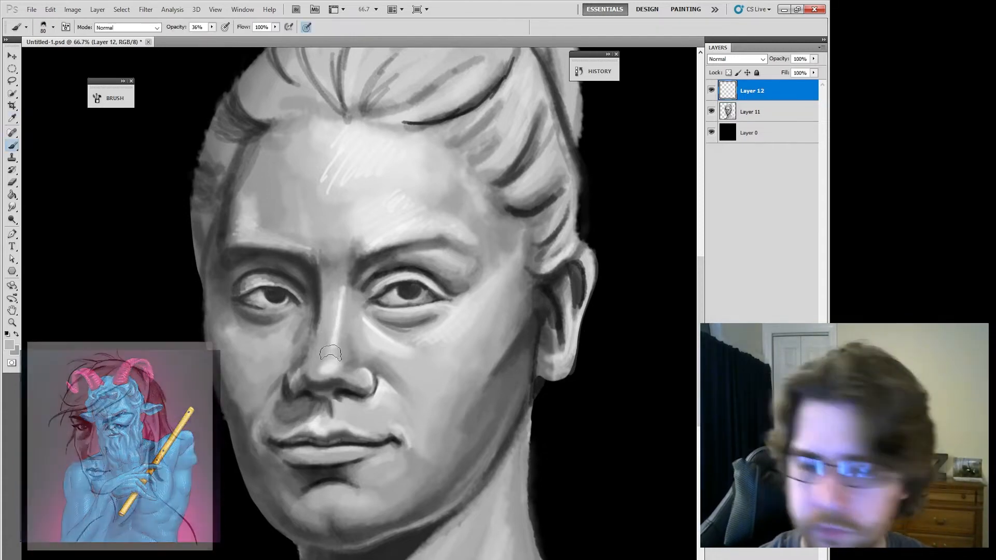
Lighten the far cheek below the eye with an 80 px brush and the highlight tone sampled between the nose and the near eye
key("bracketright")
key("bracketright")
key("bracketright")
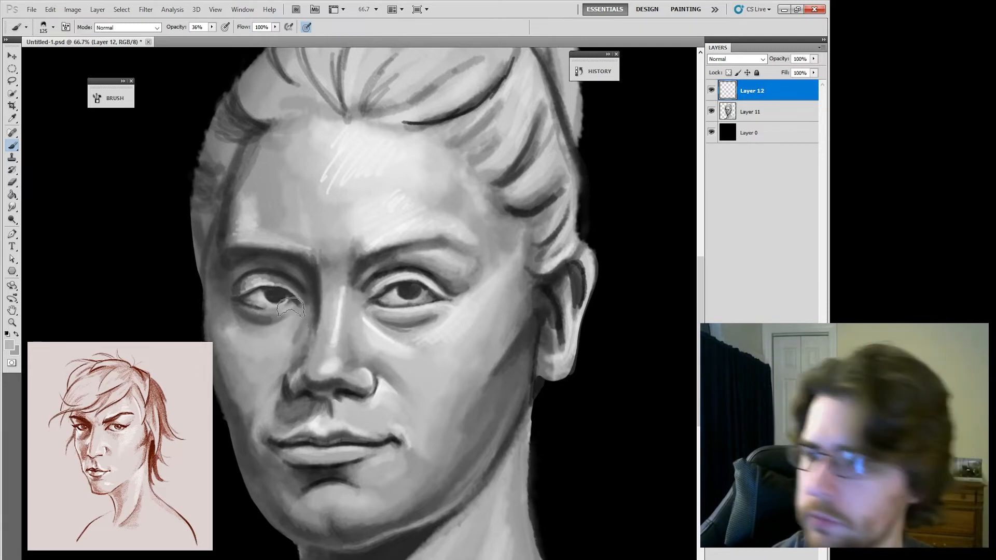
key("i")
left_click(377, 326)
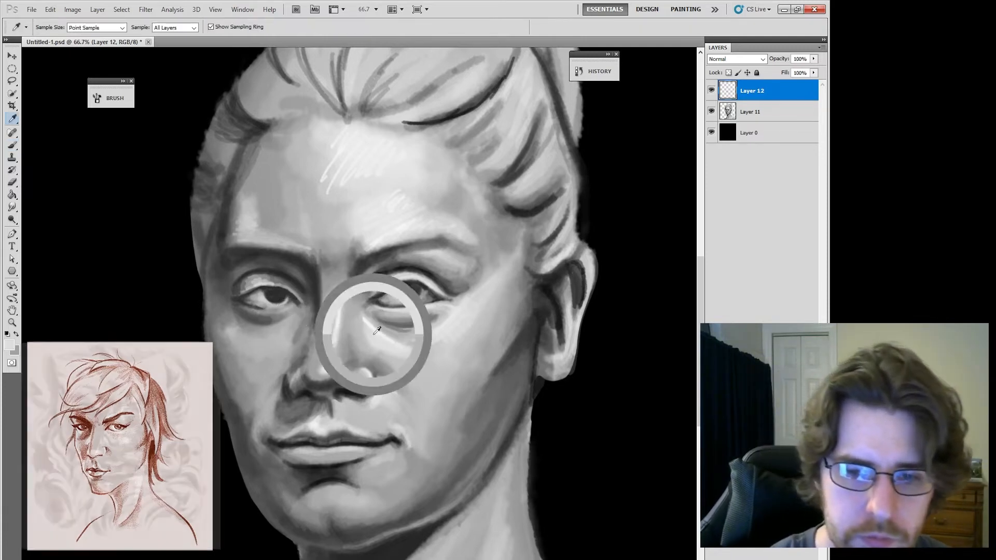
key("b")
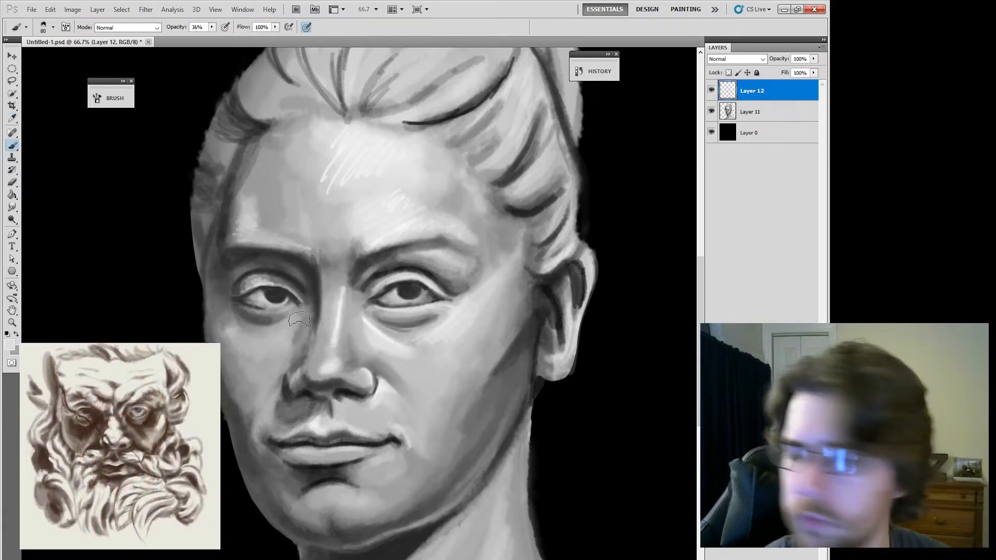
mouse_move(288, 331)
left_mouse_down()
mouse_move(266, 337)
mouse_move(273, 363)
left_mouse_up()
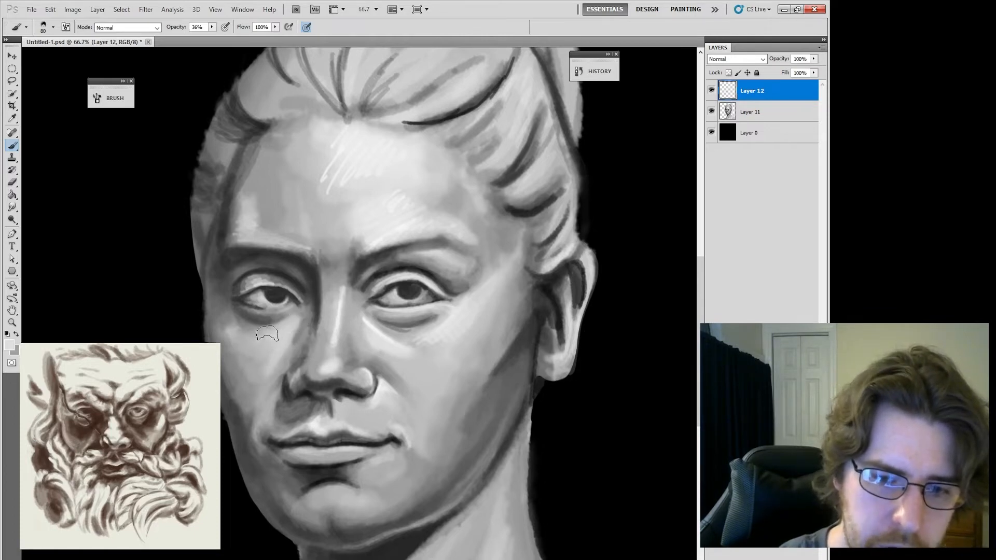
Refine the light area under the far eye with the brush reduced to 25 px, and enlarge the brush to 40 px
right_click(288, 341)
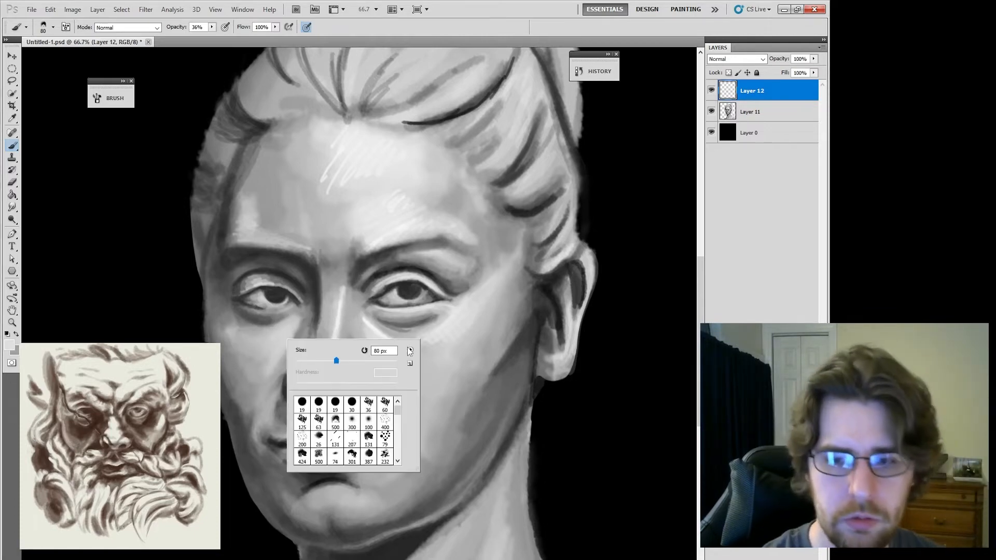
key("Return")
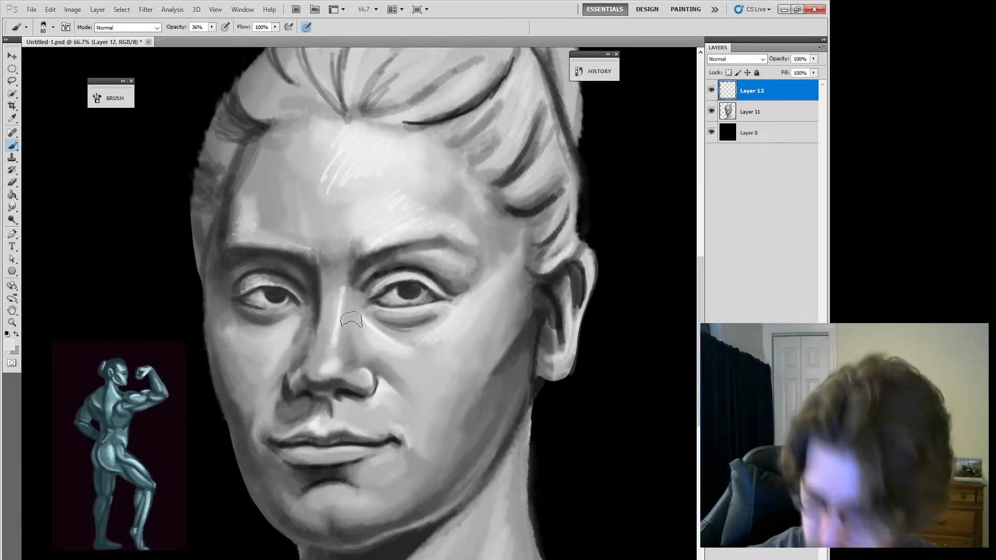
key("bracketleft")
key("bracketleft")
key("bracketleft")
key("bracketleft")
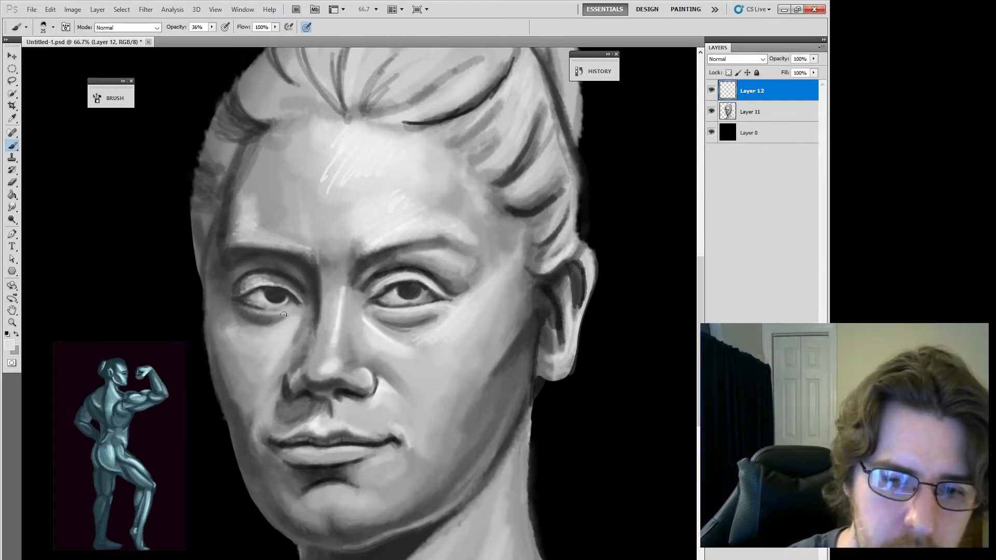
key("bracketright")
key("bracketright")
key("bracketright")
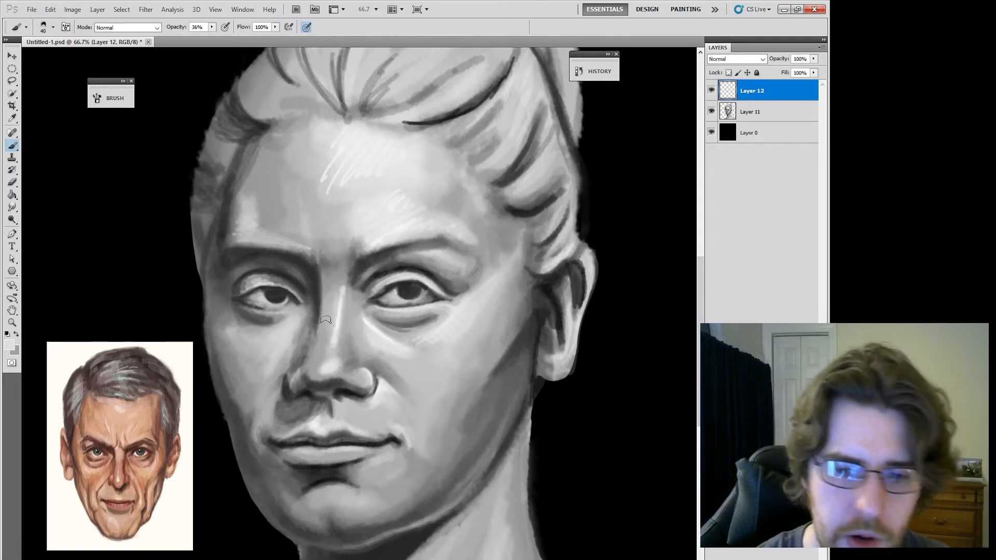
Blend the far cheek beside the nose with a mid gray sampled from the shaded part of that cheek
key("i")
left_click(247, 372)
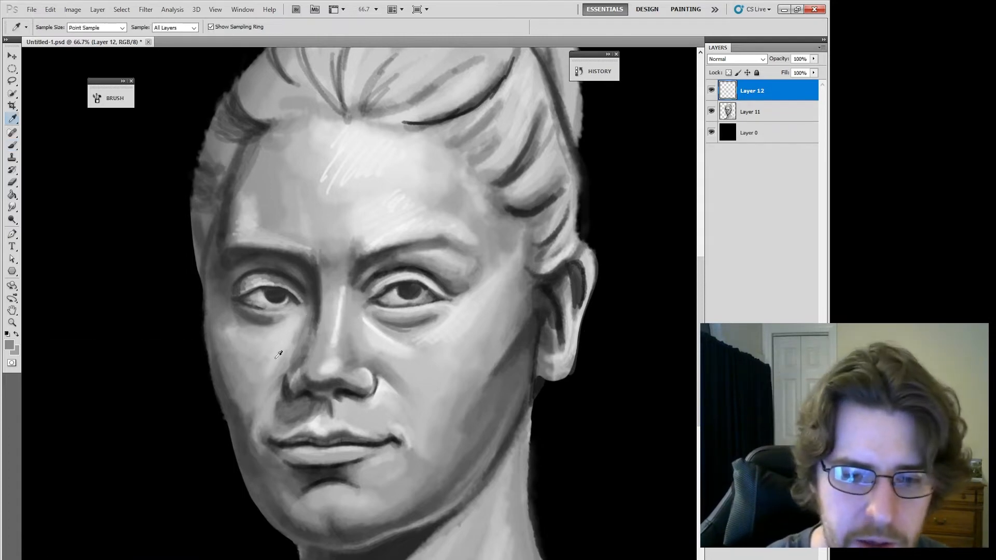
key("b")
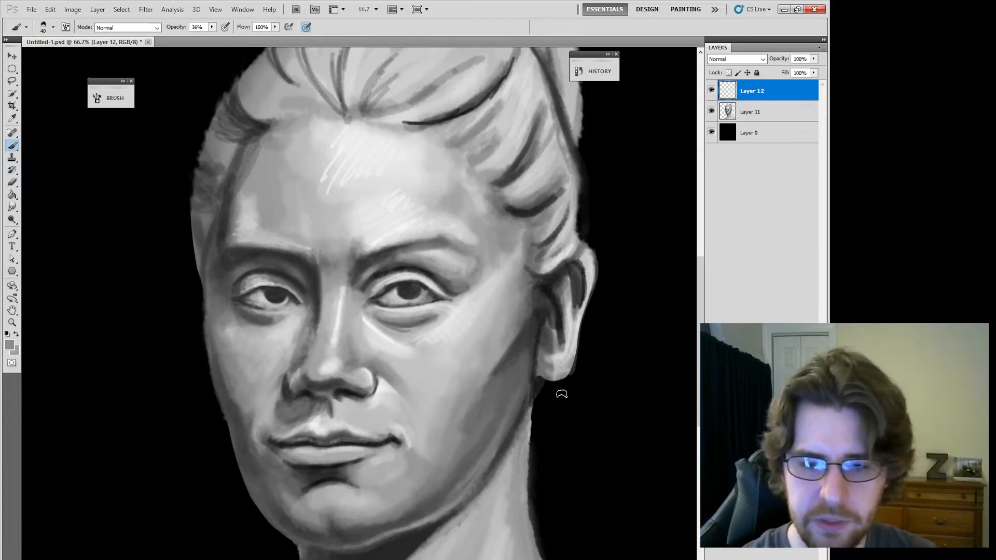
Touch up the lids and inner corner of the far eye with grays sampled below the near eye and at the far brow
left_click(446, 325, "alt")
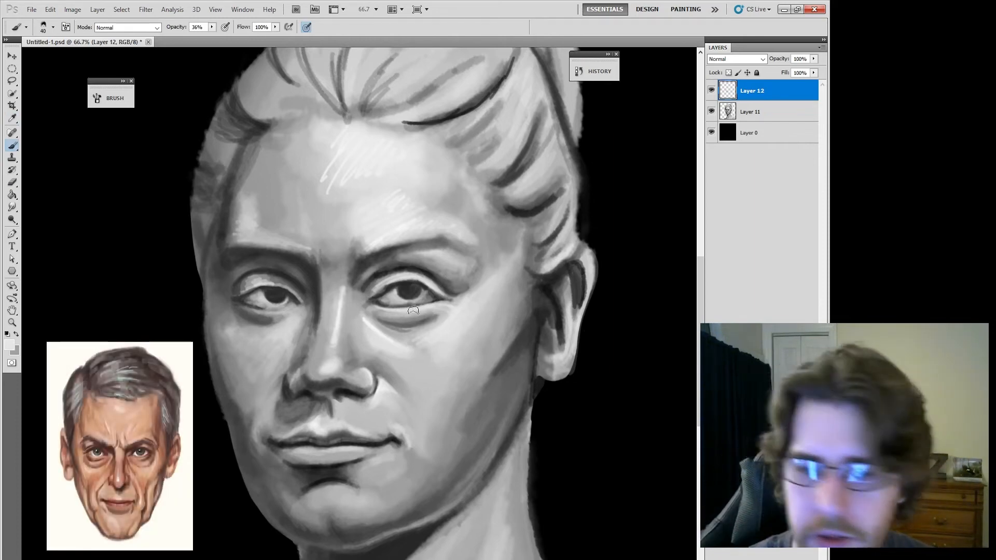
key("i")
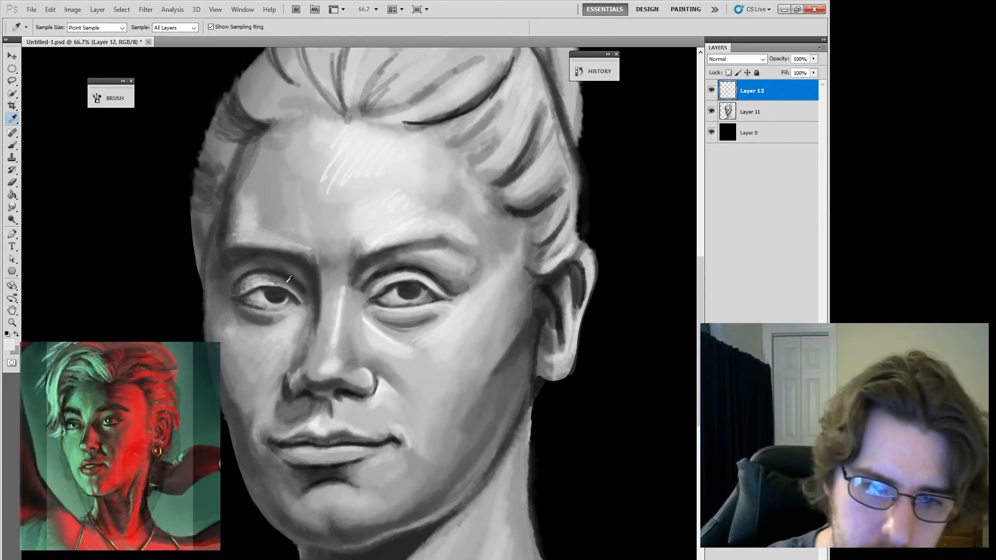
left_click(297, 243)
key("b")
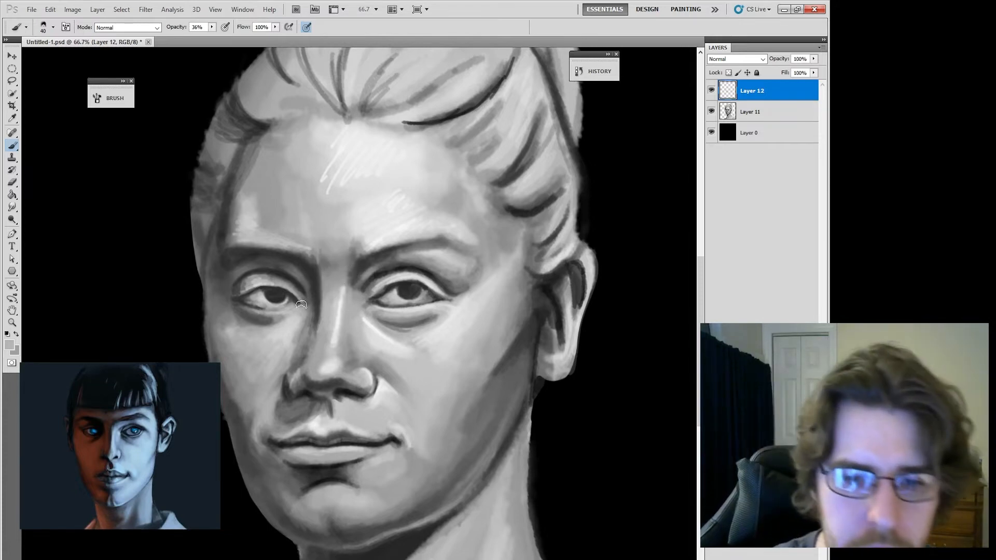
Set the foreground color to light gray #dfdfdf and touch up the inner corner of the far eye with a 25 px brush
left_click(10, 344)
left_click(363, 205)
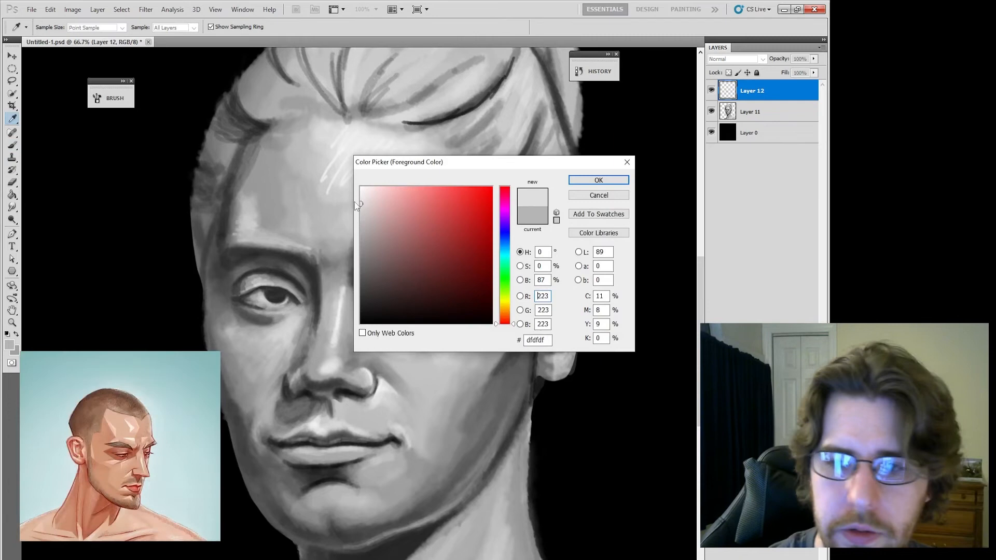
left_click(591, 182)
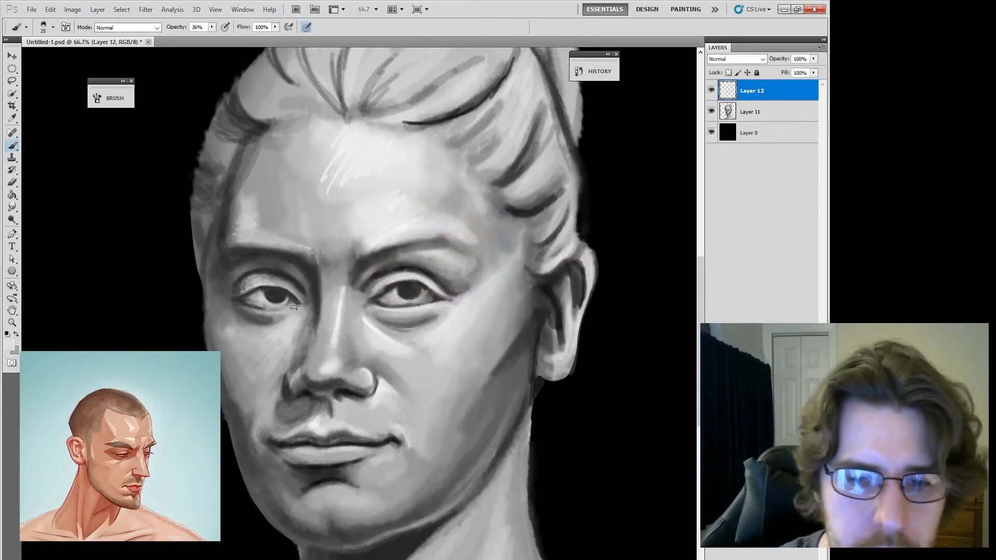
left_click_drag(294, 308, 298, 308)
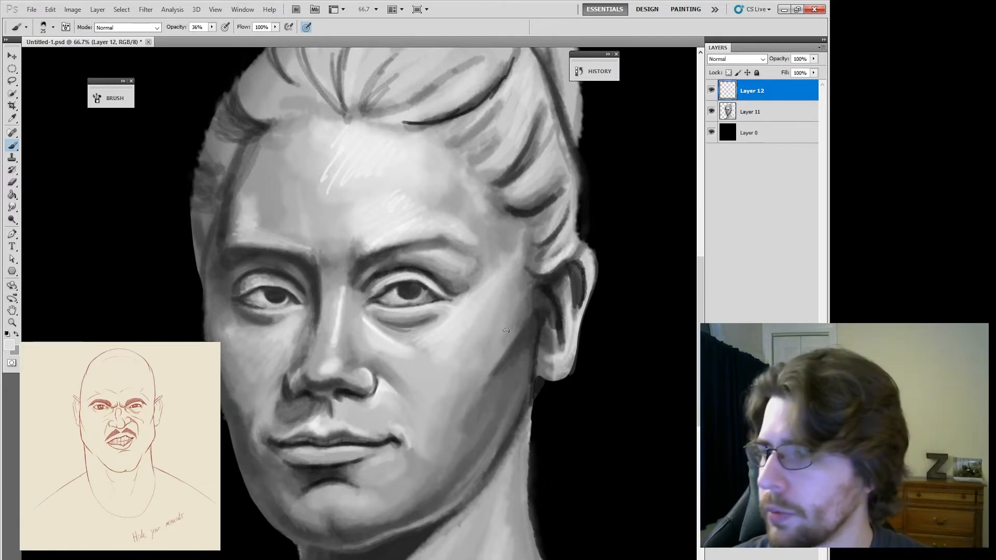
Touch up the far eye's lid crease with a sampled dark gray and the near eye's outer corner with a mid gray sampled there
left_click(285, 269, "alt")
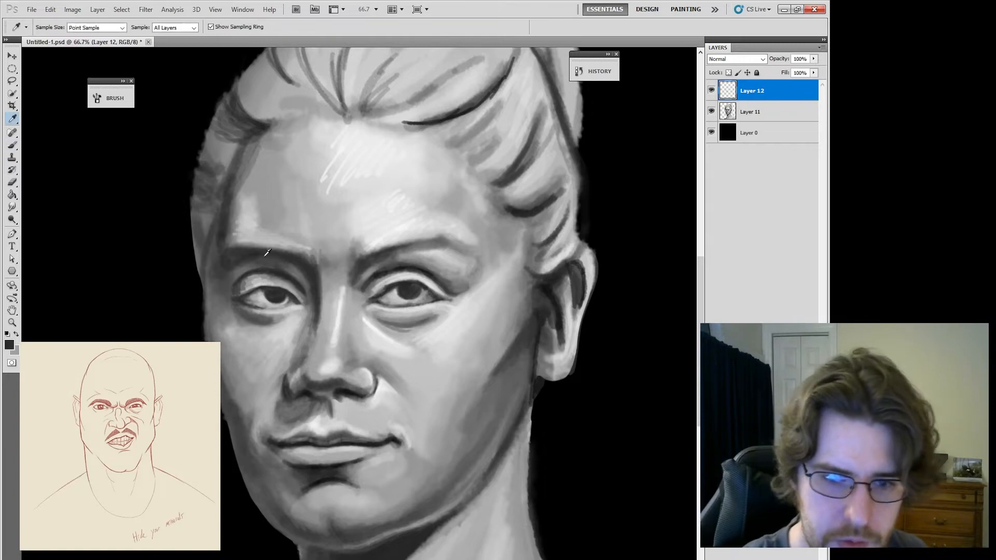
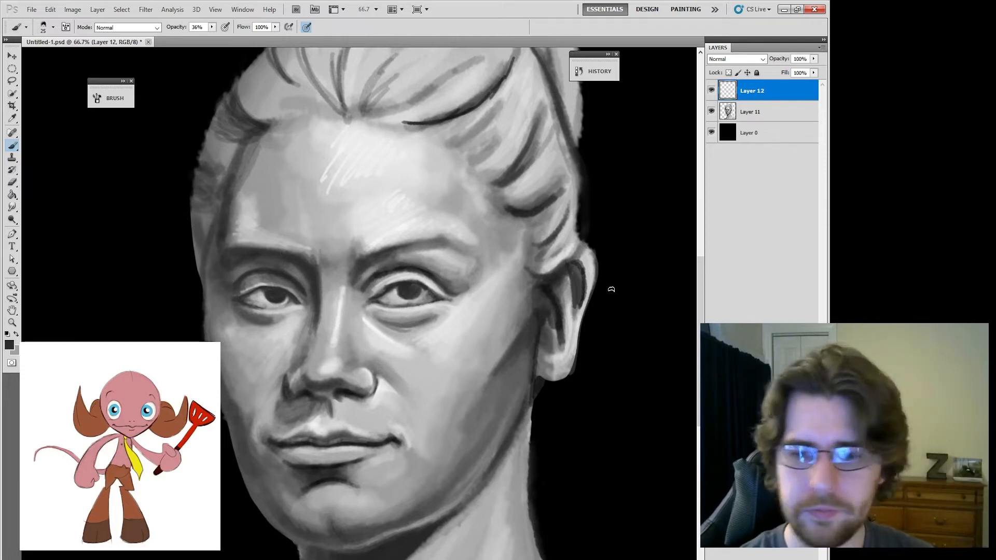
left_click(473, 278, "alt")
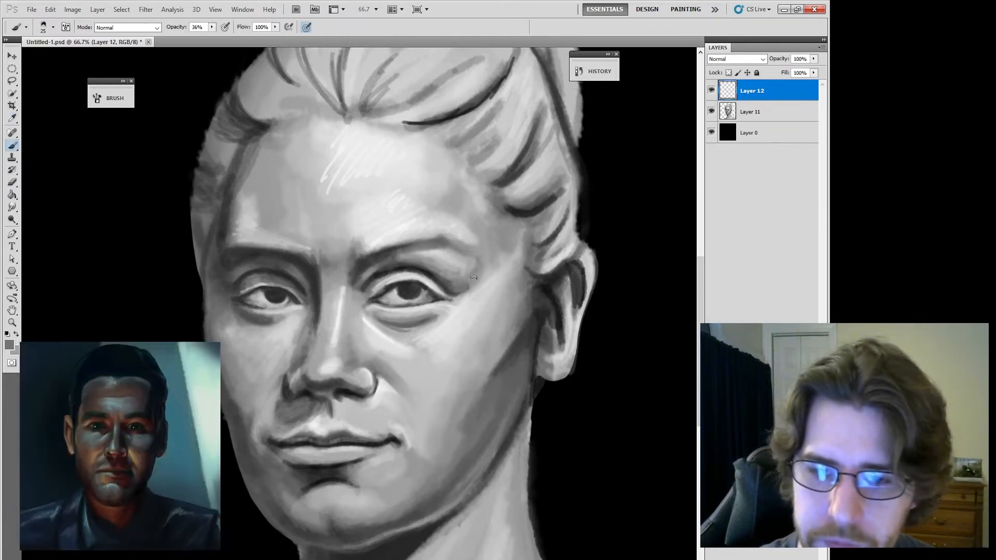
left_click_drag(470, 274, 472, 272)
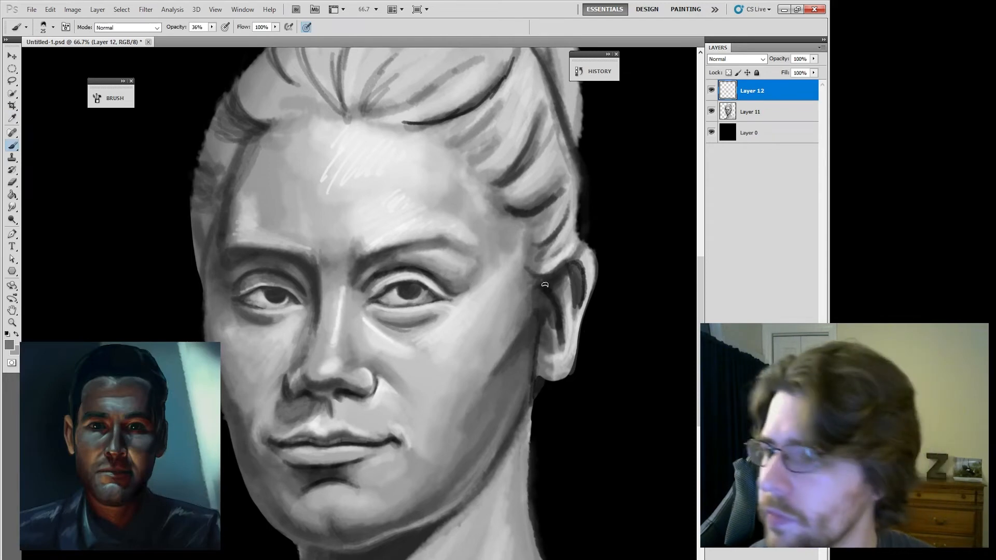
Shade the far side of the nose bridge with grays sampled from the side of the nose and the near brow
key("i")
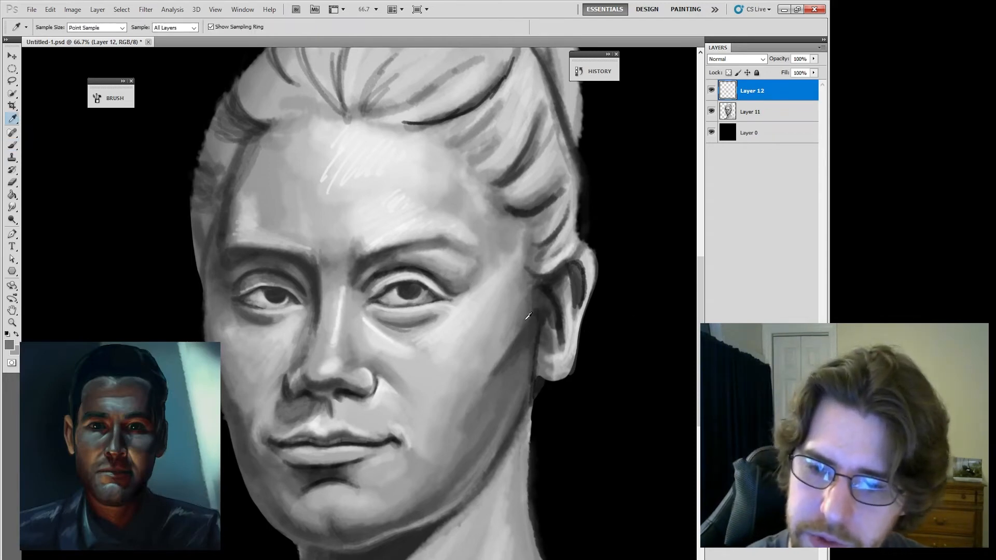
key("b")
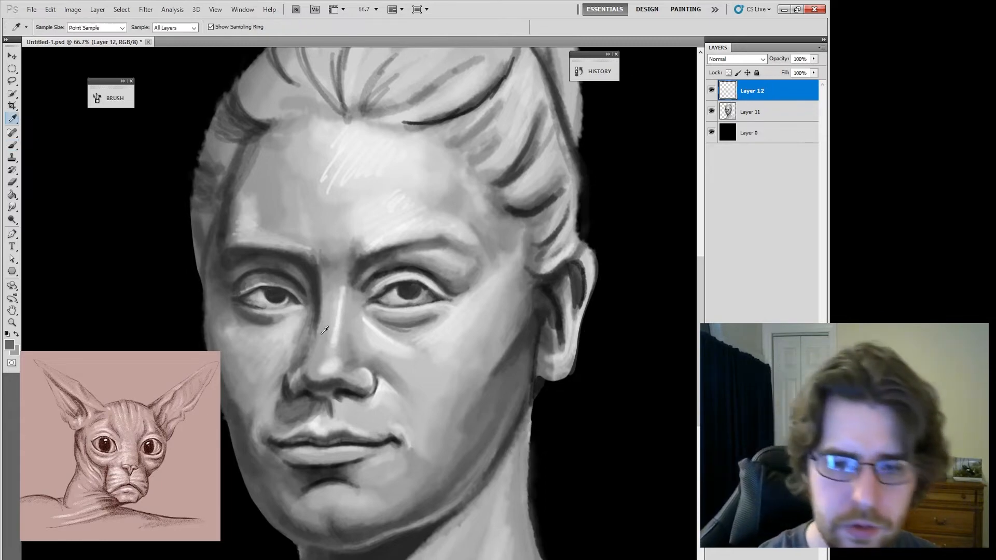
left_click(319, 353, "alt")
left_click(440, 247, "alt")
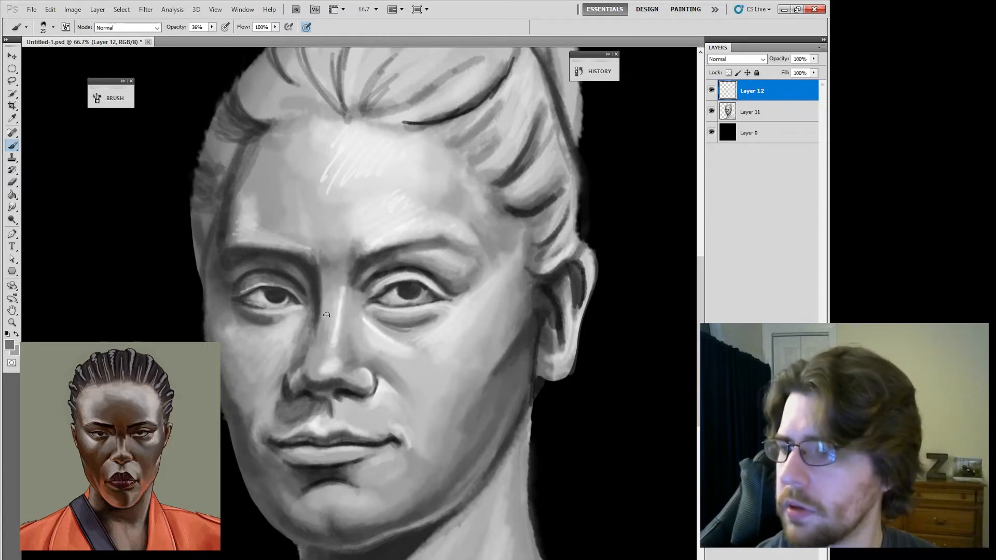
Define the far nostril and its wing with dark and mid grays sampled around that side of the nose
left_click(288, 375, "alt")
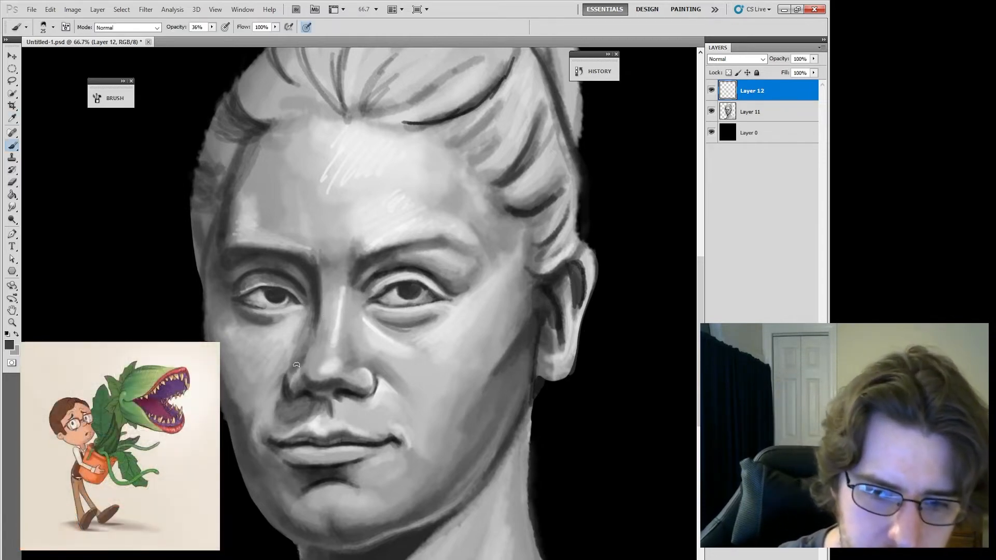
key("alt")
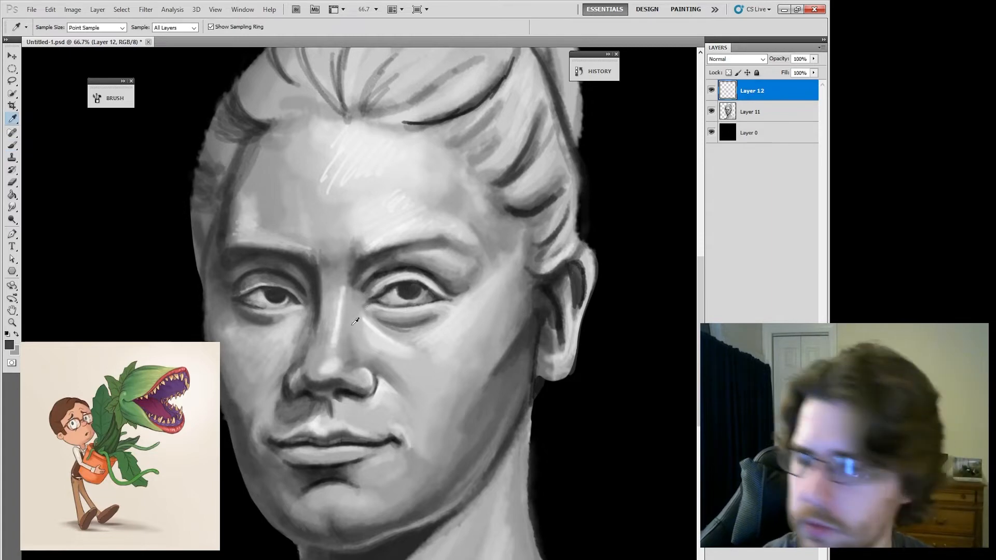
left_click(307, 387, "alt")
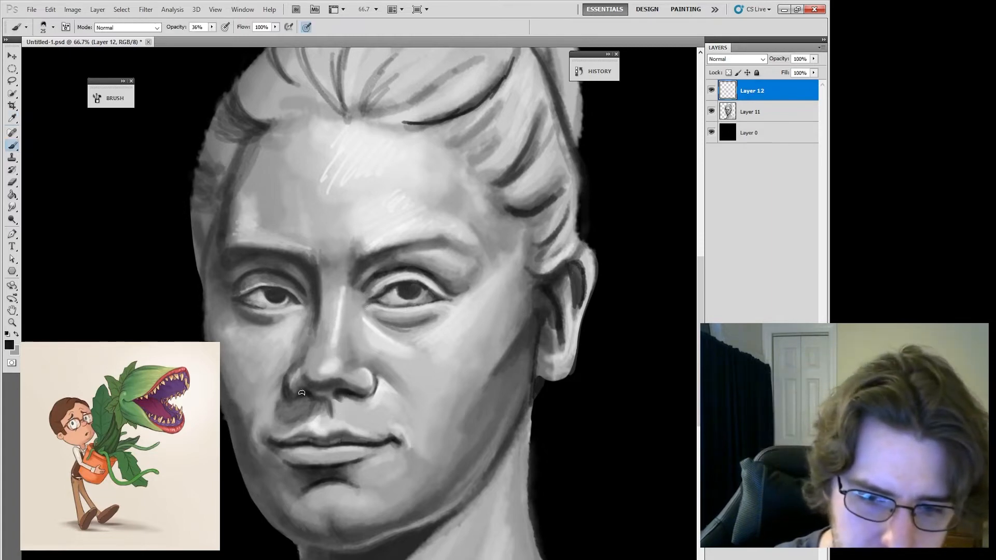
key("alt")
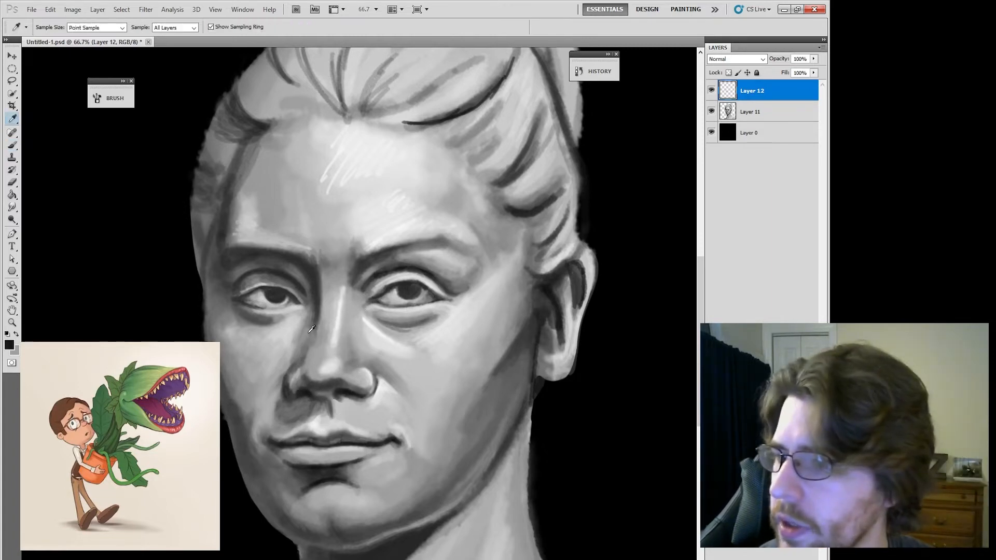
left_click(300, 379, "alt")
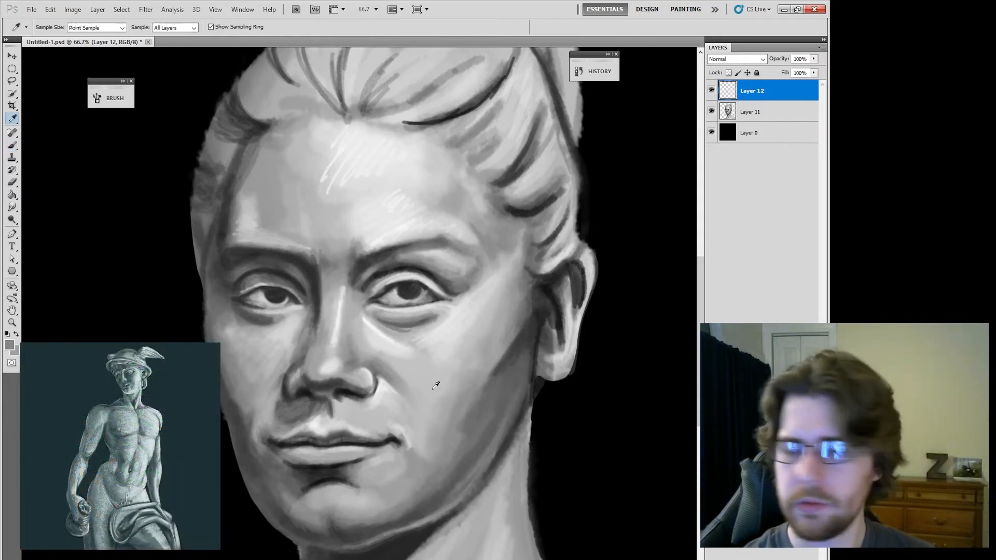
Refine the near nostril and the underside of the nose with dark and mid grays sampled there
key("alt")
left_click(358, 392, "alt")
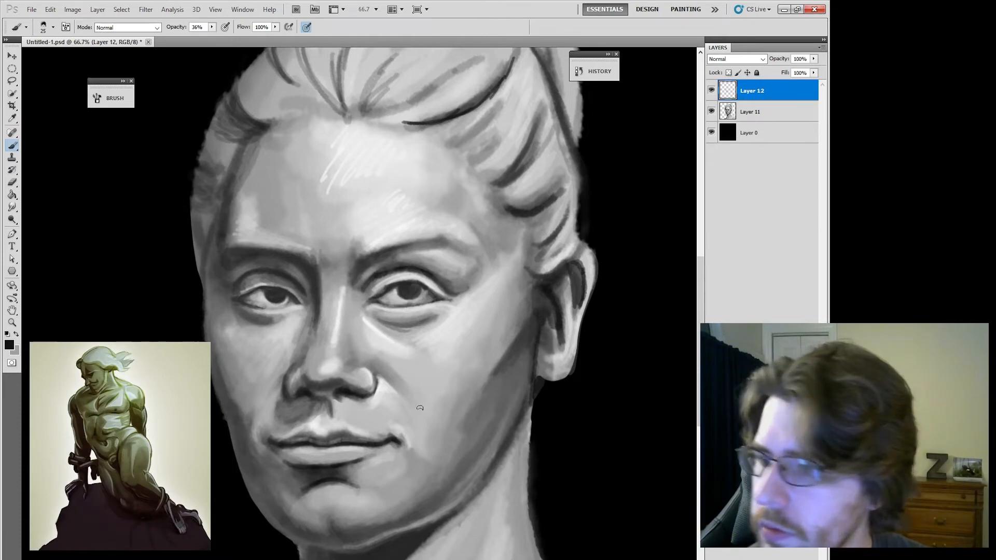
key("alt")
left_click(338, 405, "alt")
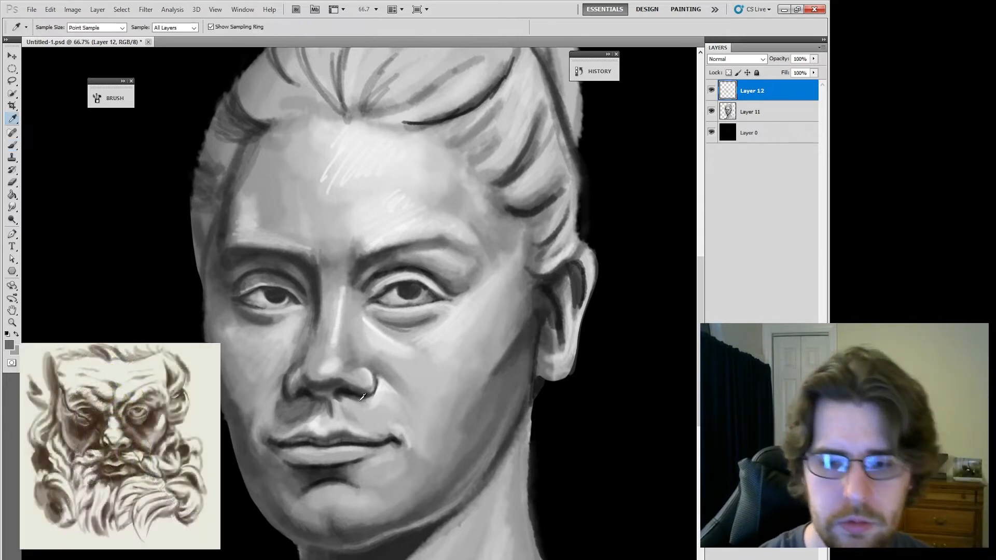
Lighten the skin between nose and upper lip with light grays sampled there, and enlarge the brush to 175 px for the near cheek
left_click(350, 413, "alt")
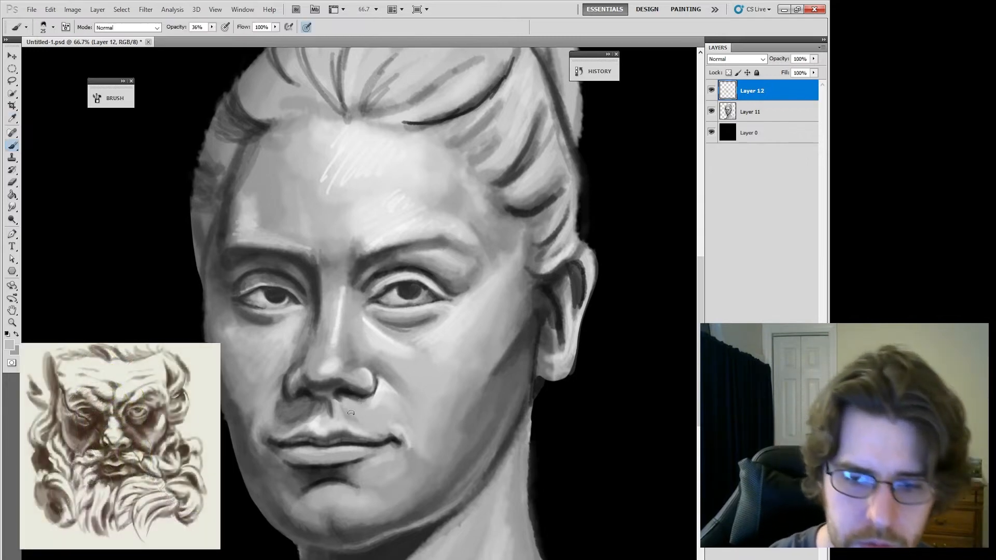
left_click(378, 400, "alt")
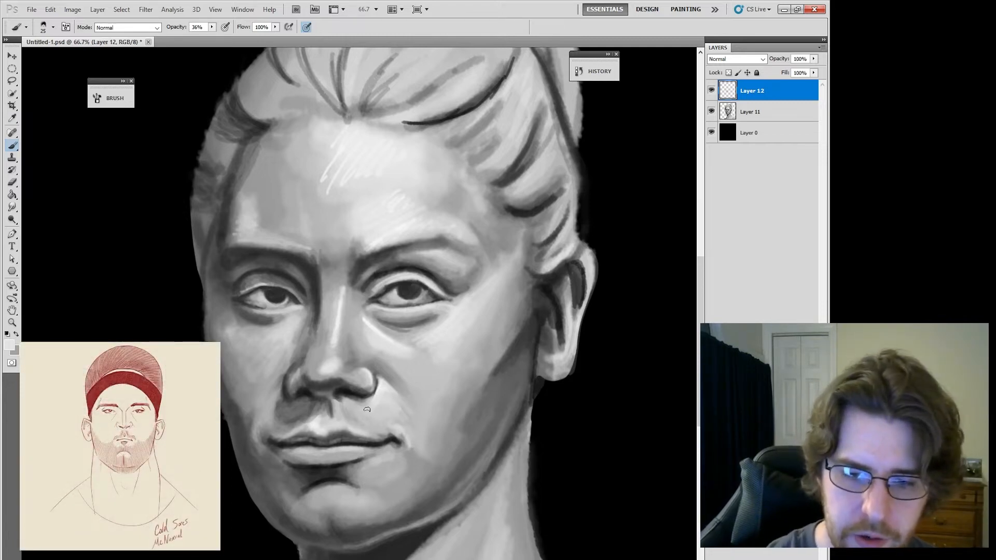
key("bracketright")
key("bracketright")
key("bracketright")
key("bracketright")
key("bracketright")
key("bracketright")
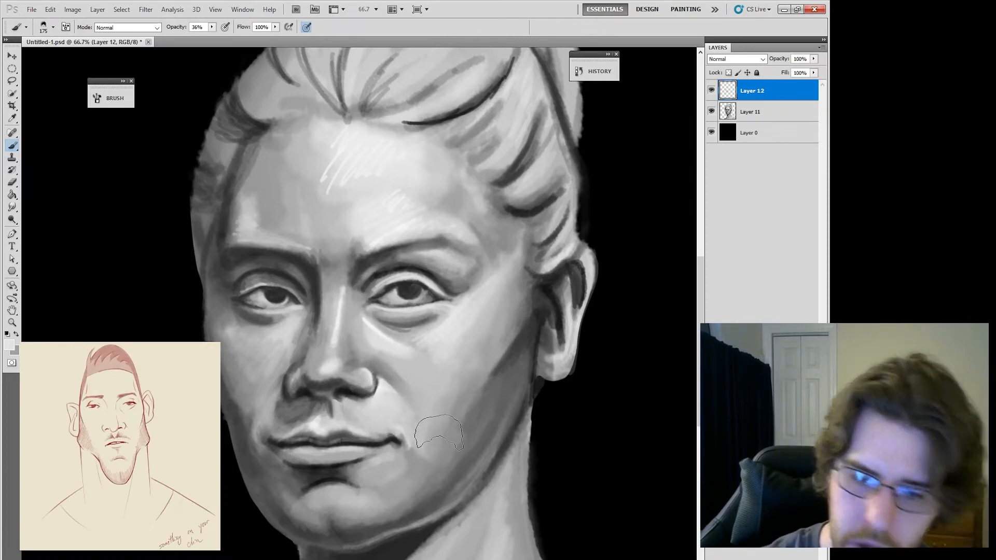
Reduce the brush to 10 px and refine the near corner of the mouth with the light gray
key("bracketleft")
key("bracketleft")
key("bracketleft")
key("bracketleft")
key("bracketleft")
key("bracketleft")
key("bracketleft")
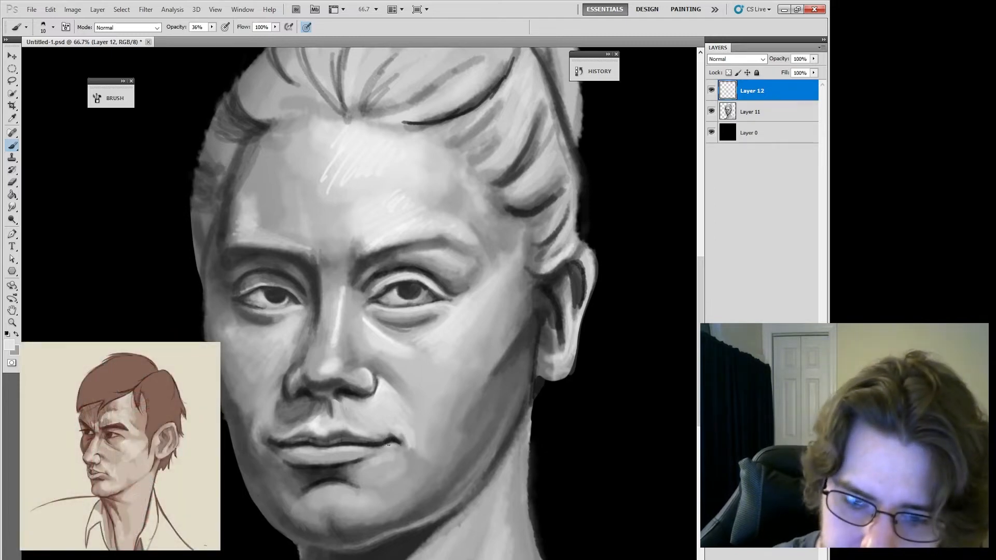
key("bracketleft")
key("bracketleft")
key("bracketleft")
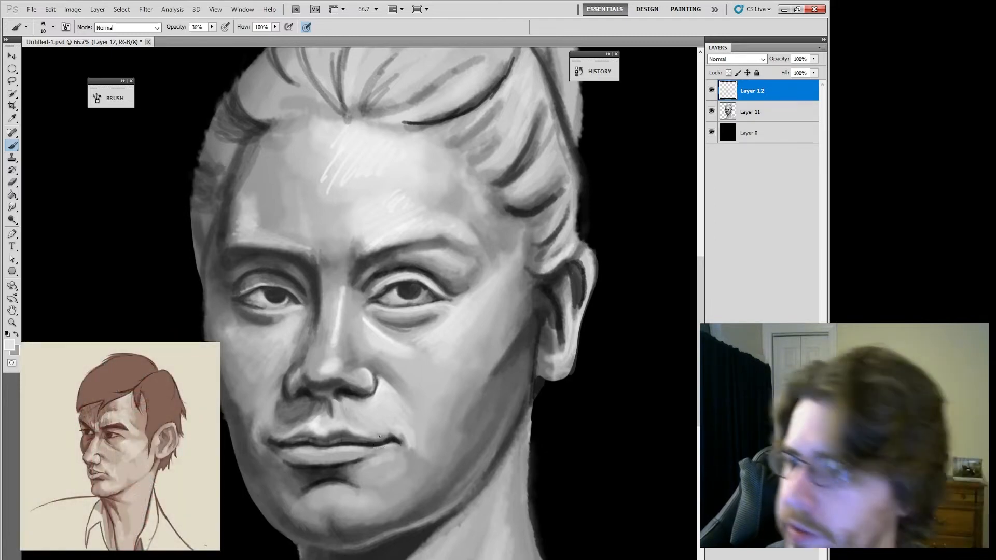
Refine the line between the lips with a 25 px brush, using a dark gray from the mouth line and a lower-lip highlight tone
key("bracketright")
key("bracketright")
key("bracketright")
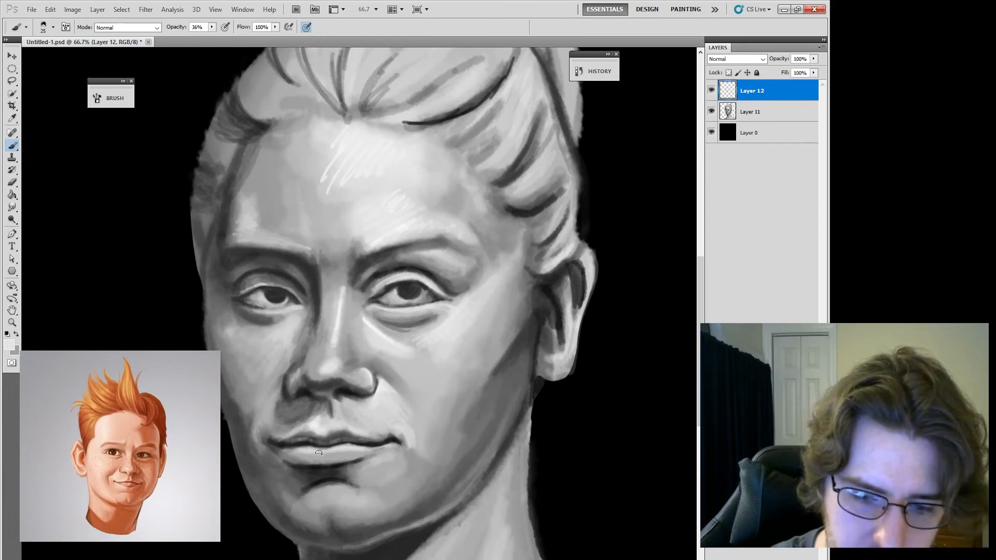
key("i")
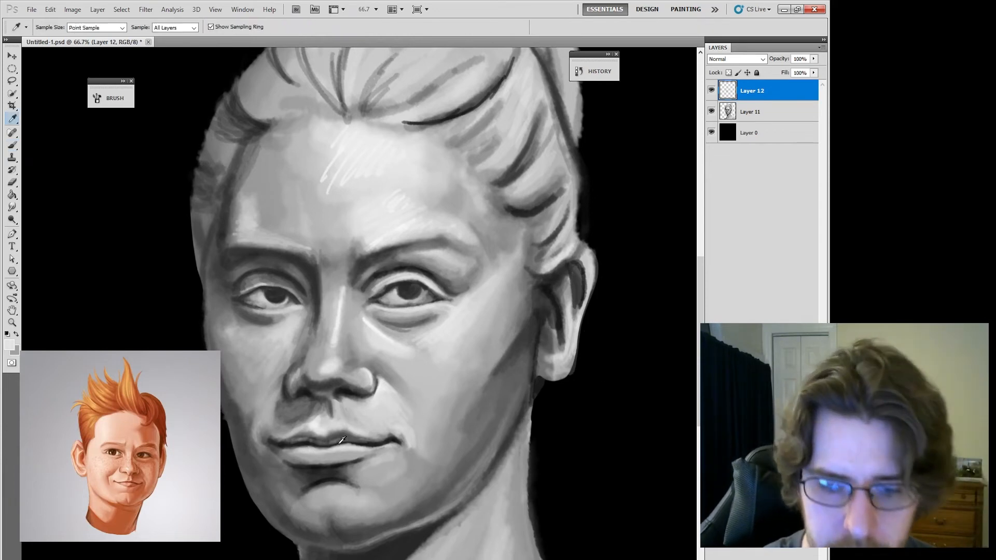
key("b")
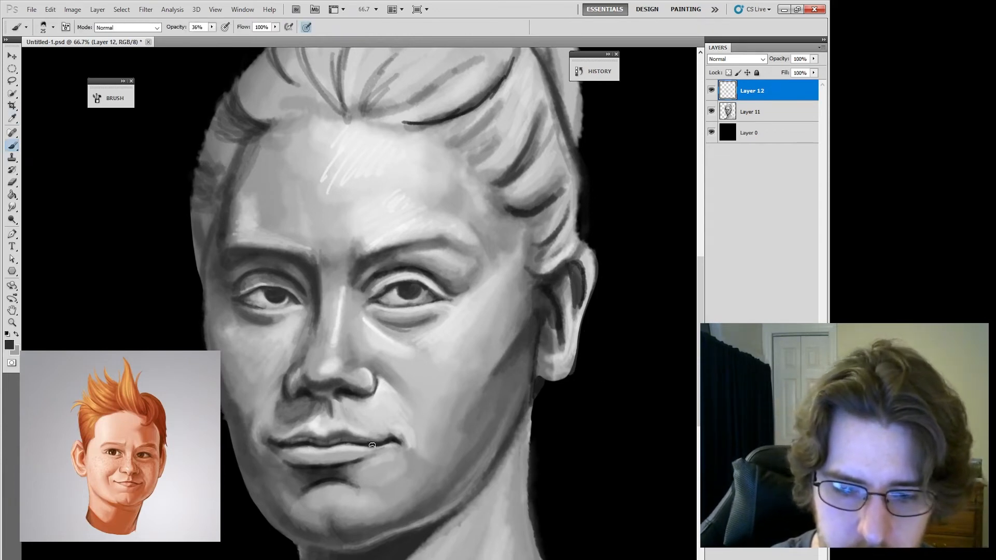
left_click(347, 447, "alt")
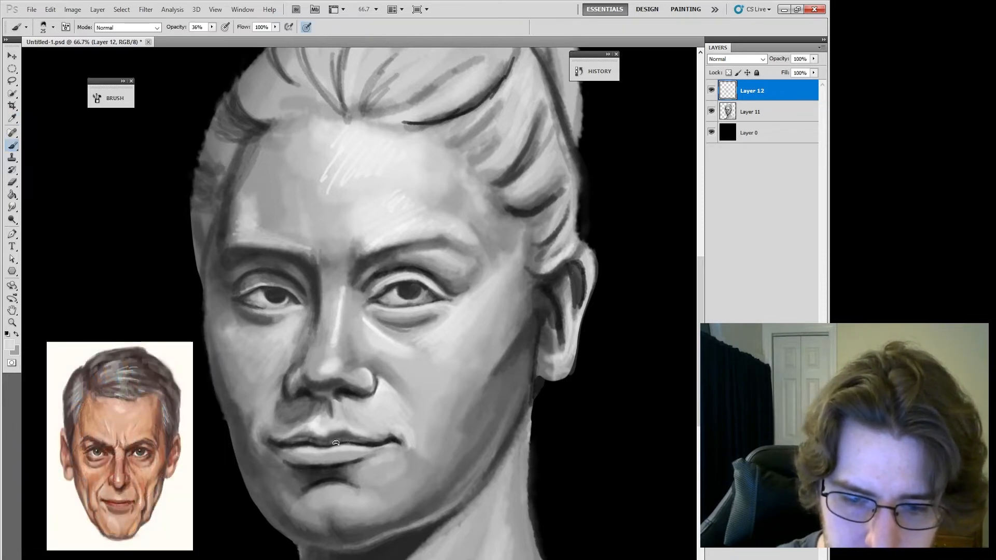
left_click_drag(356, 442, 315, 440)
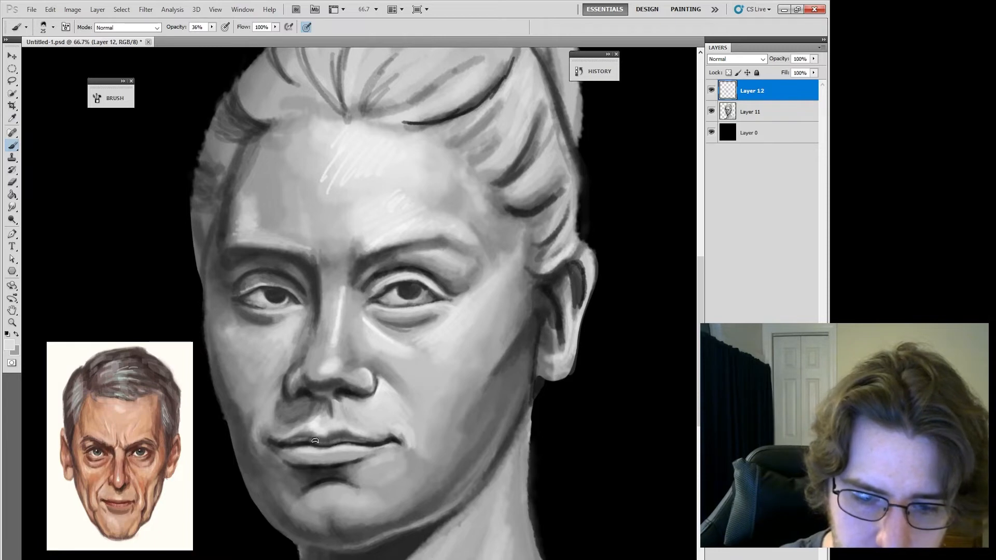
Darken the upper lip below the philtrum with a dark gray sampled from the shadow along the near jaw
key("i")
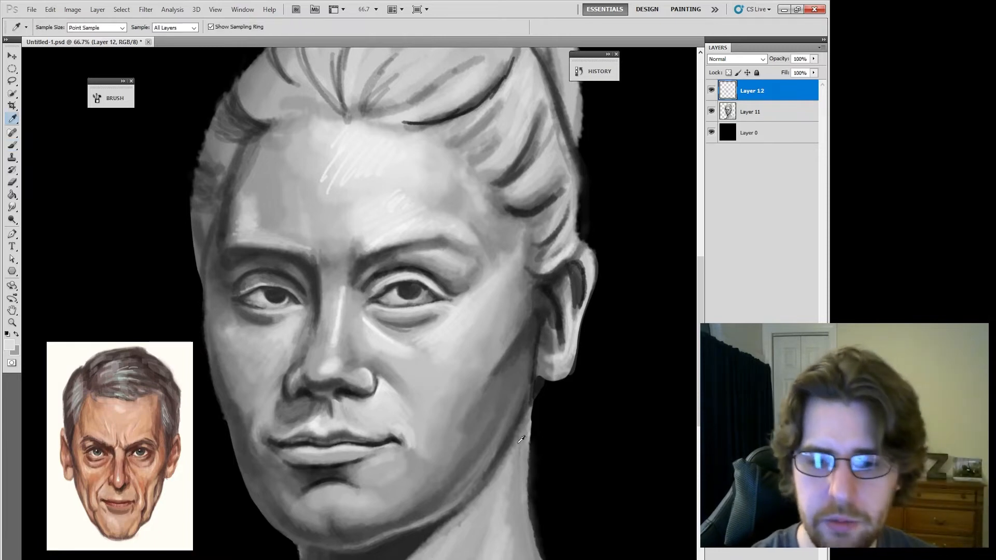
left_click(510, 441)
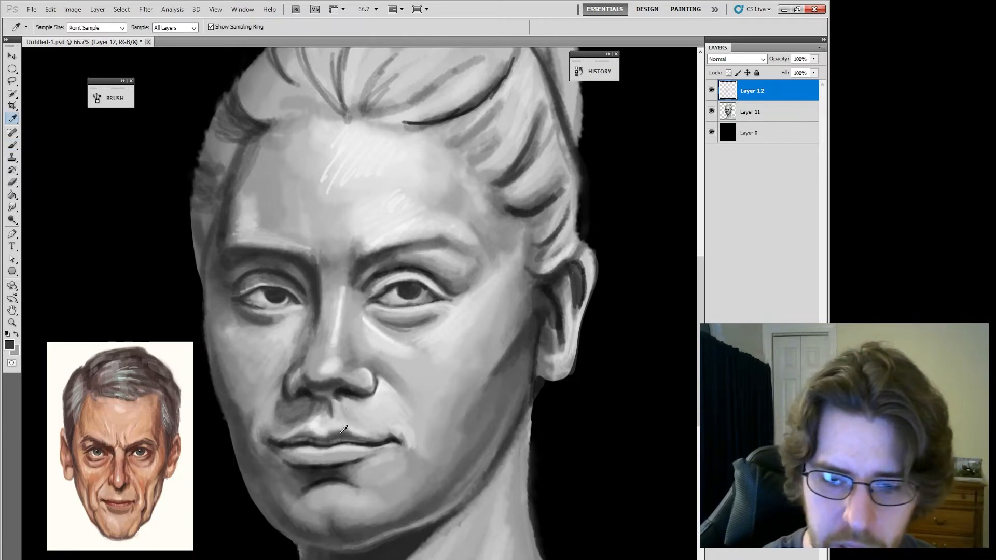
key("b")
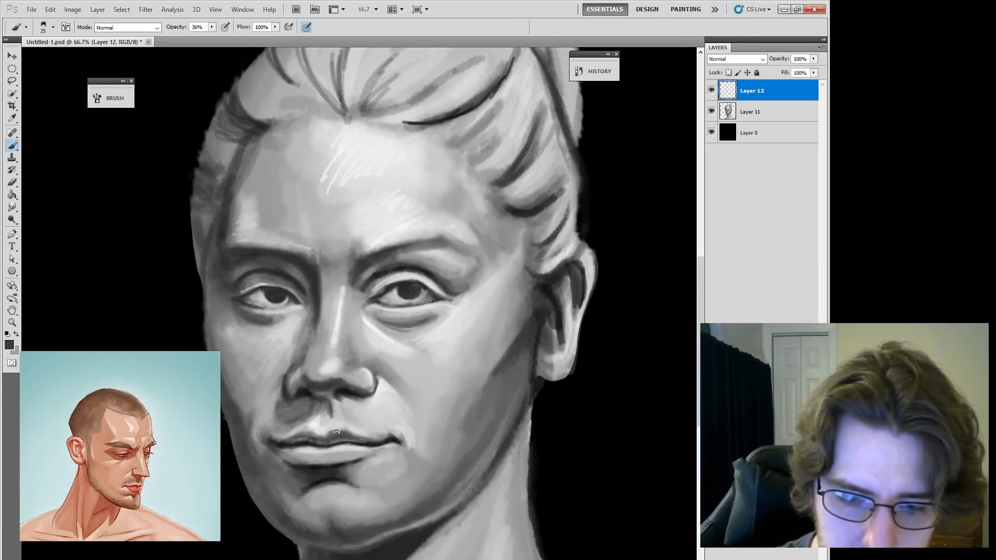
left_click_drag(336, 431, 354, 436)
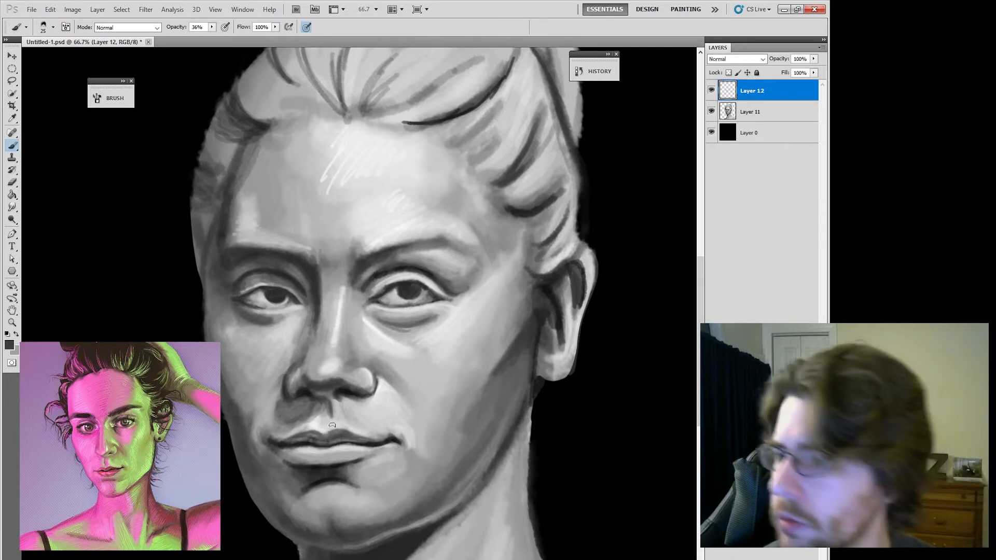
key("alt")
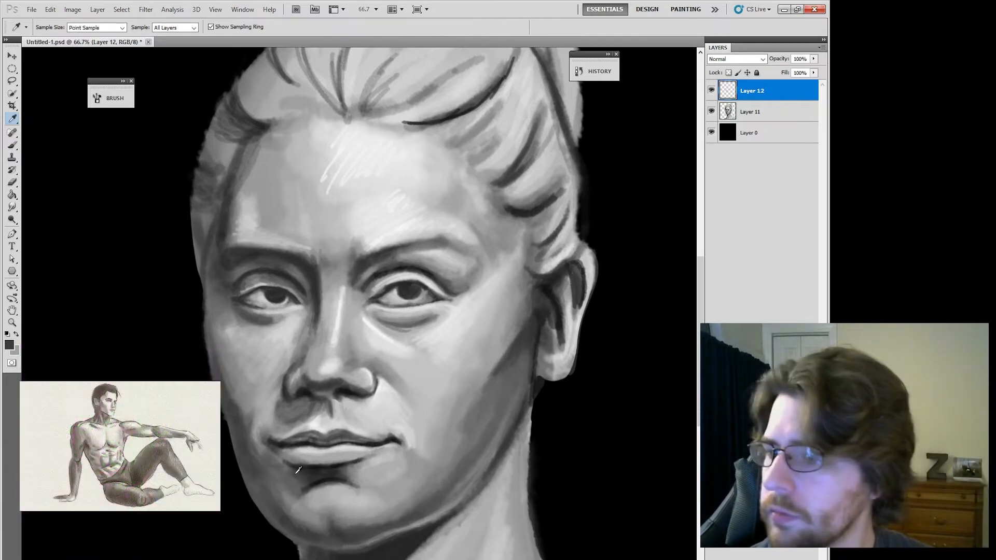
key("b")
right_click(250, 460)
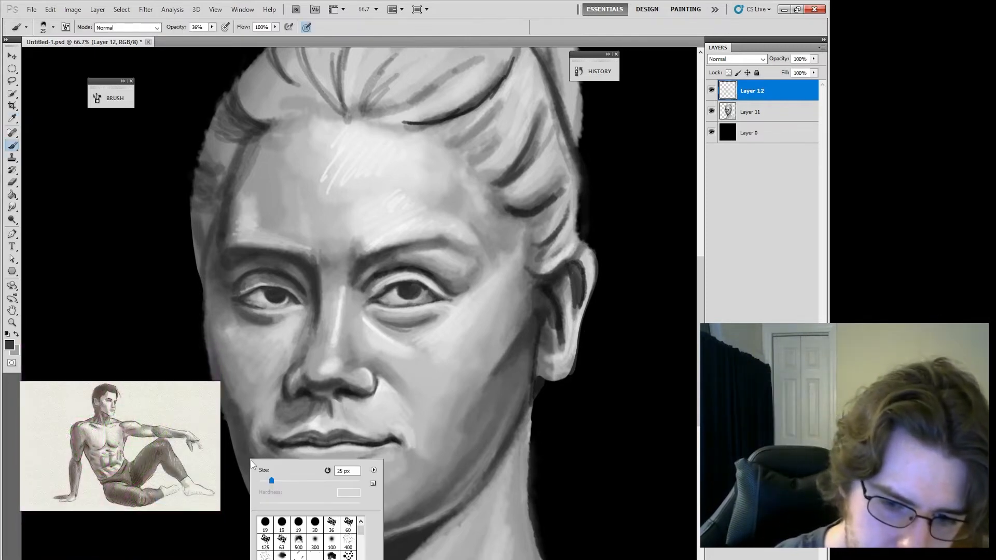
key("Escape")
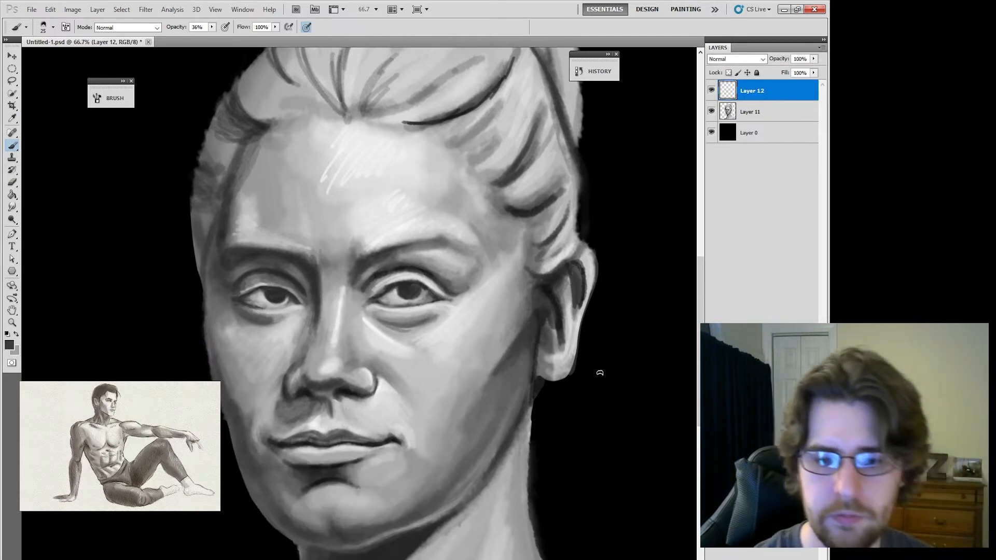
left_click_drag(552, 358, 567, 410)
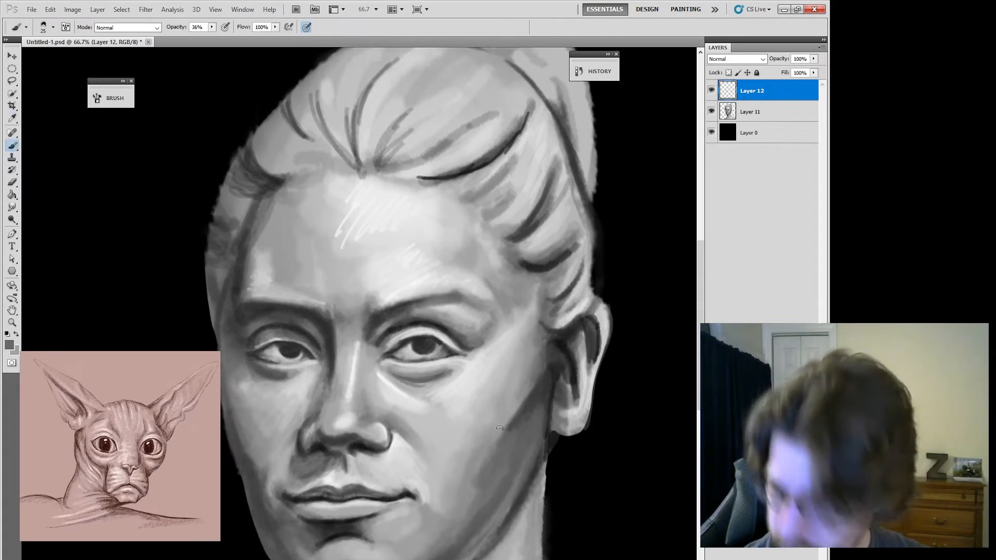
Enlarge the brush to 125 px and blend the shadow on the side of the near cheek in front of the ear
key("bracketright")
key("bracketright")
key("bracketright")
key("bracketright")
key("bracketright")
key("bracketright")
key("bracketright")
key("bracketright")
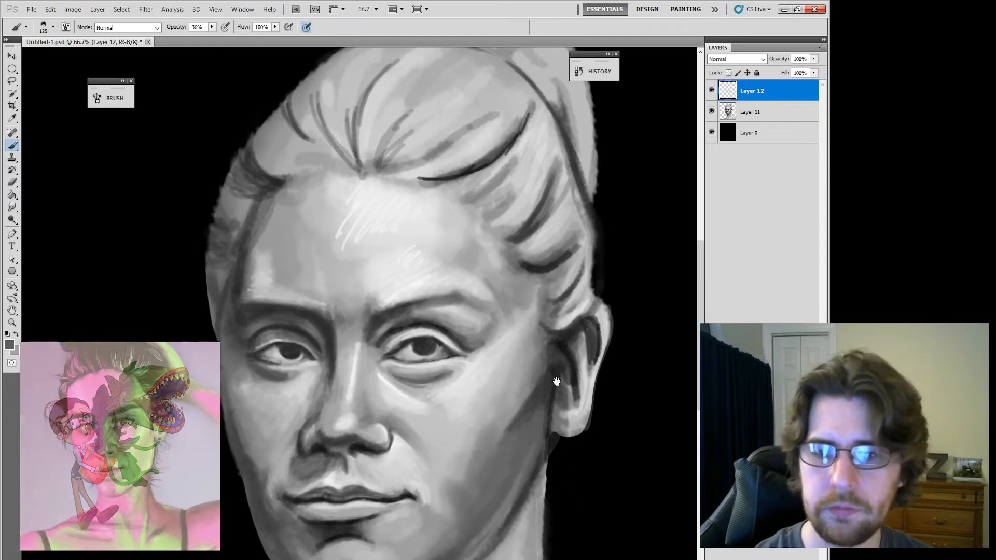
Shade the far upper forehead along the hairline with a mid gray sampled near the far temple
left_click_drag(555, 379, 565, 419)
key("i")
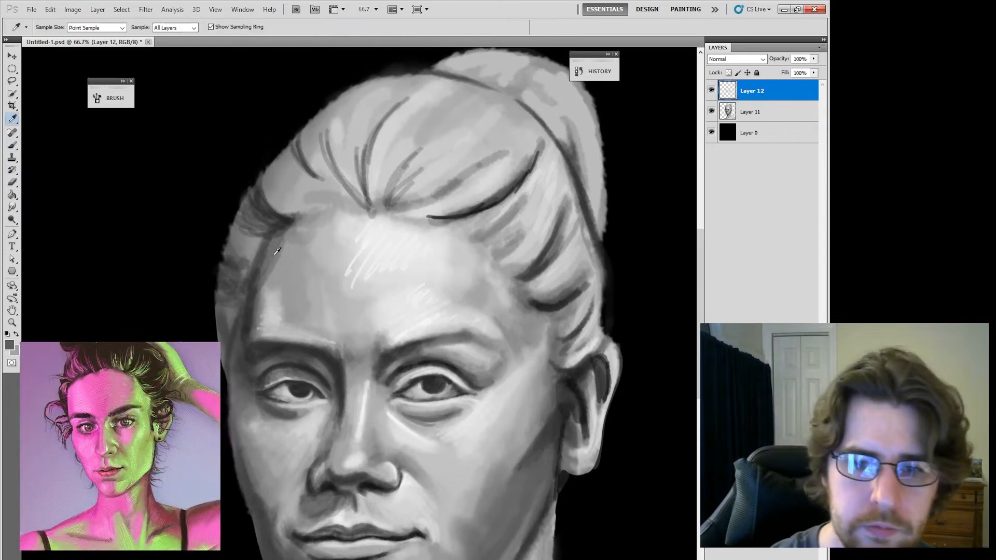
left_click(277, 251)
key("b")
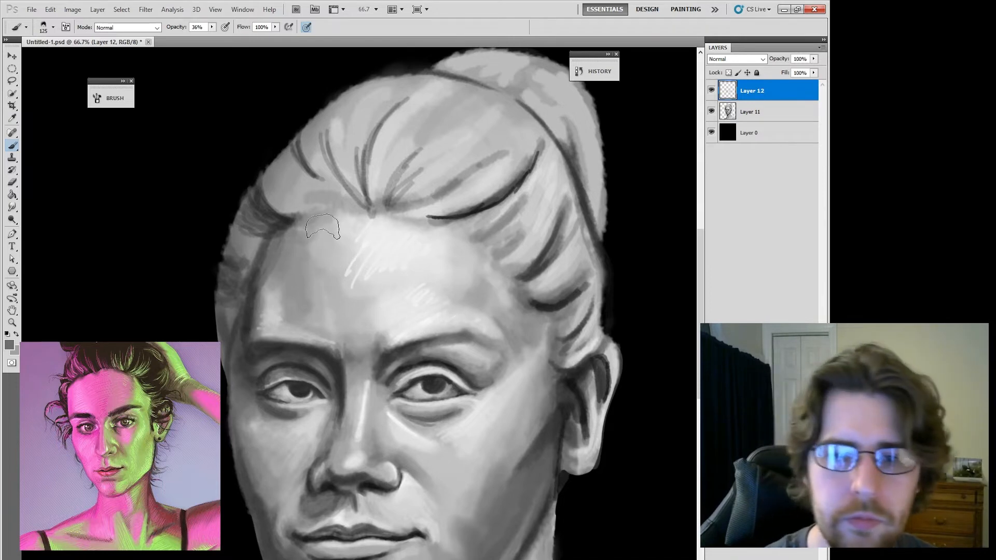
Paint dark strands into the hair on the far side of the head with a 40 px brush, using a dark gray sampled from a hair line
key("i")
left_click(302, 203)
left_click(477, 209)
key("b")
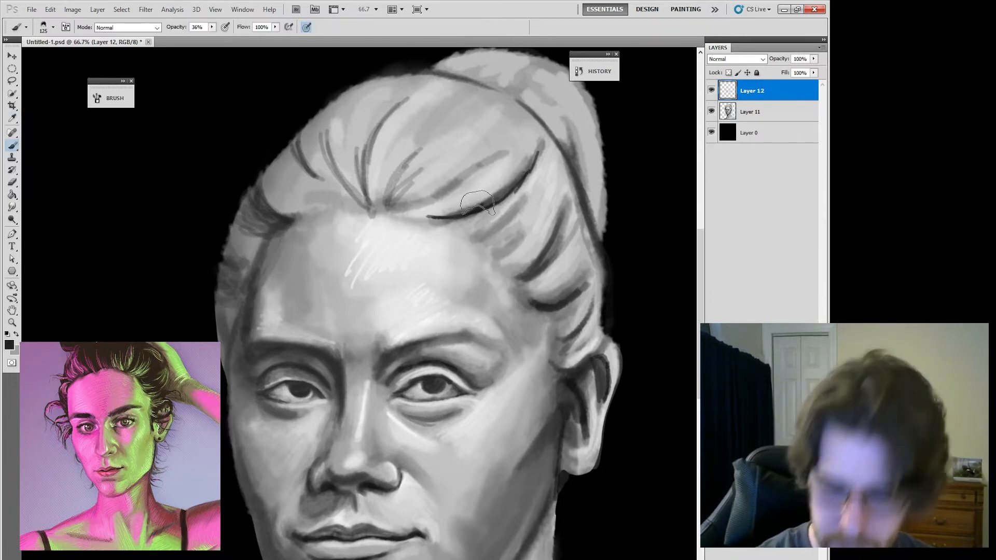
key("bracketleft")
key("bracketleft")
key("bracketleft")
key("bracketleft")
key("bracketleft")
key("bracketleft")
key("bracketleft")
key("bracketleft")
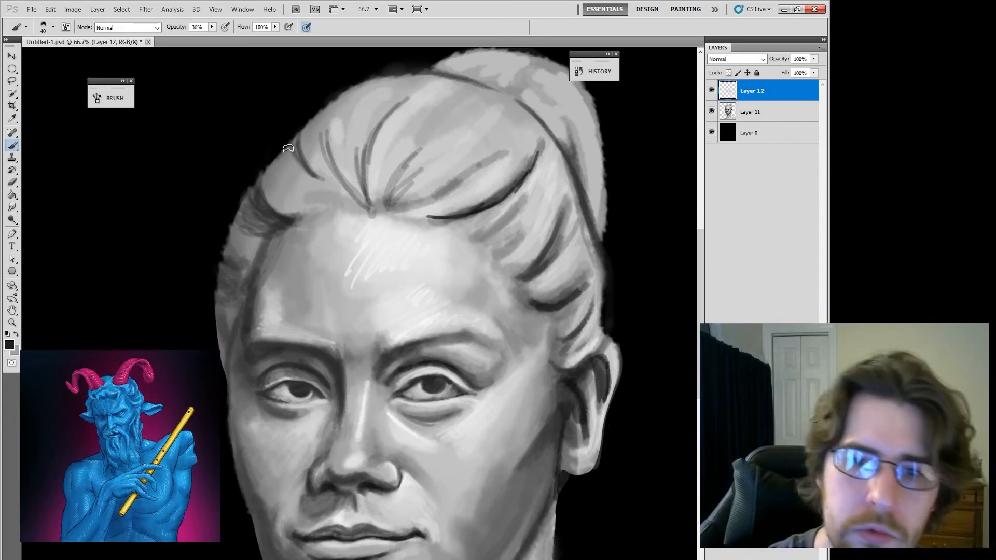
mouse_move(285, 164)
left_mouse_down()
mouse_move(304, 189)
mouse_move(313, 188)
mouse_move(273, 165)
mouse_move(280, 190)
left_mouse_up()
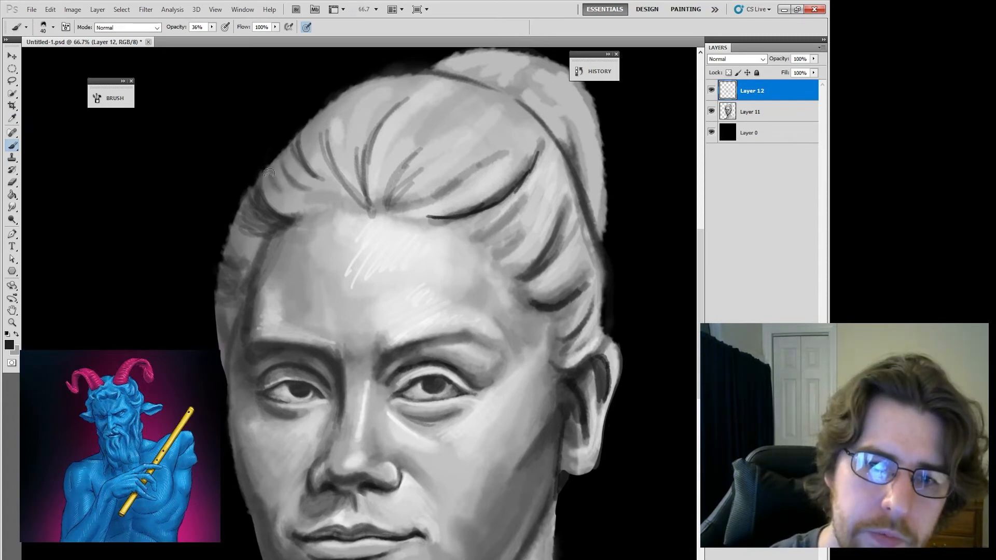
left_click_drag(279, 153, 295, 180)
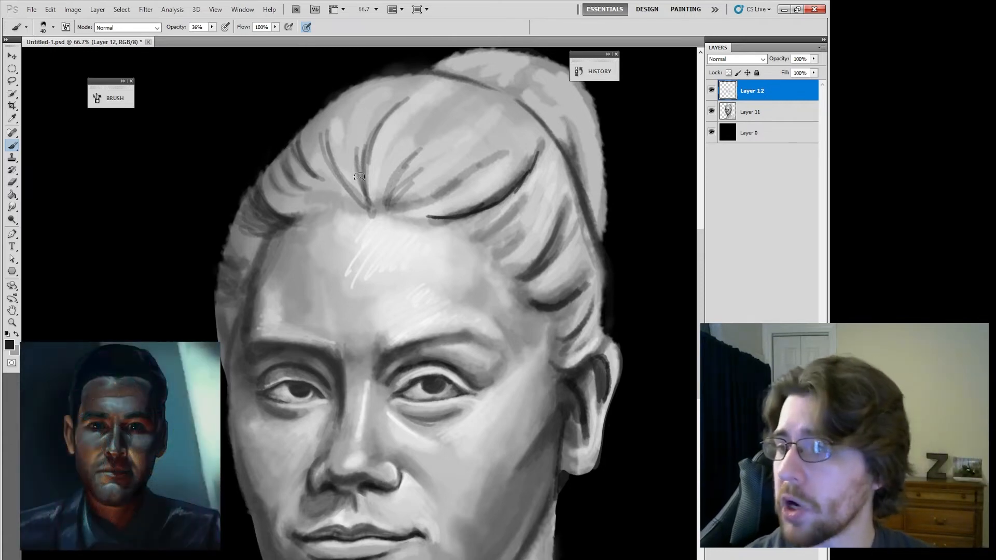
Enlarge the brush to 125 px and darken the hair beside the far temple
key("bracketright")
key("bracketright")
key("bracketright")
key("bracketright")
key("bracketright")
key("bracketright")
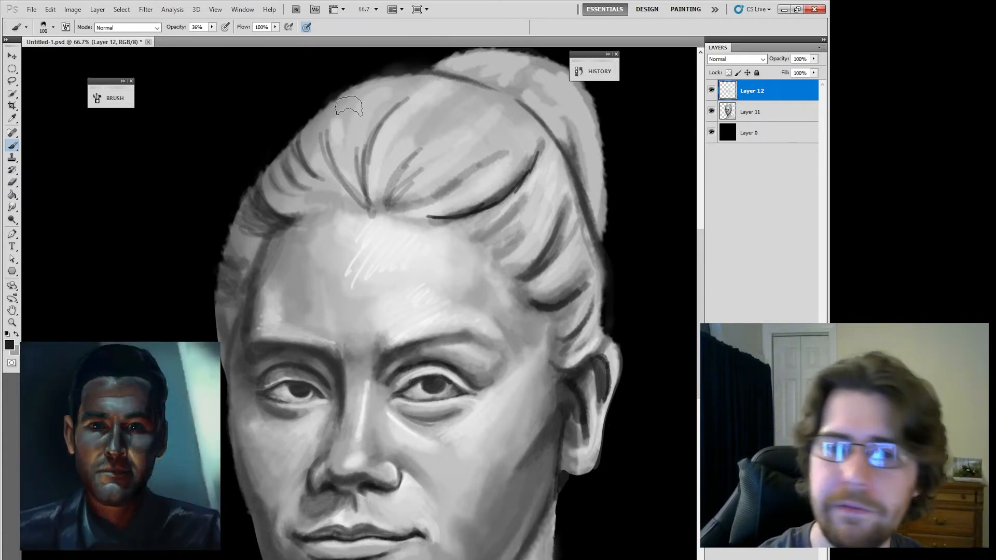
key("bracketright")
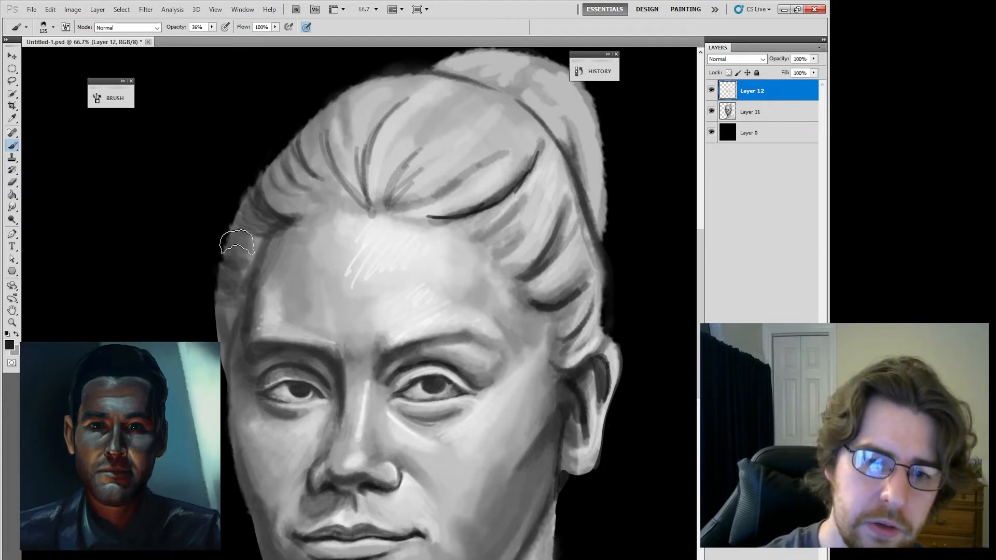
Reduce the brush to 25 px and refine the dark strands along the far hairline
key("bracketleft")
key("bracketleft")
key("bracketleft")
key("bracketleft")
key("bracketleft")
key("bracketleft")
key("bracketleft")
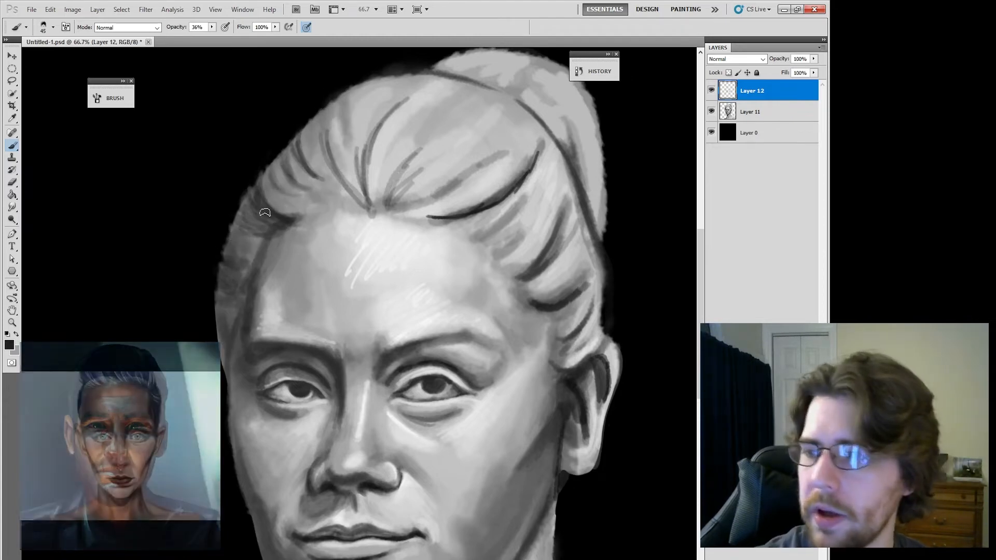
key("bracketleft")
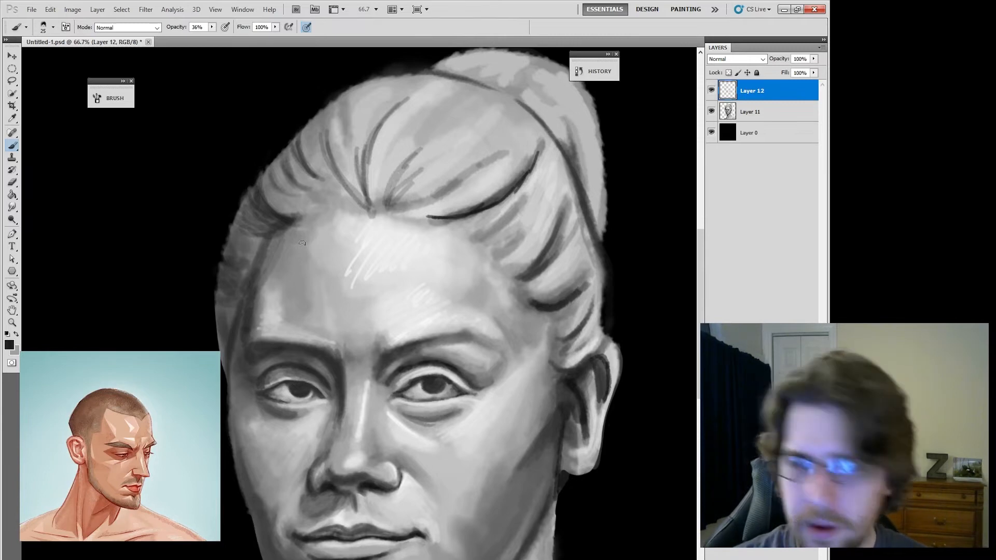
Deepen the curved strand rising from the hairline's center and the strand line across the crown with a 50 px brush
key("bracketright")
key("bracketright")
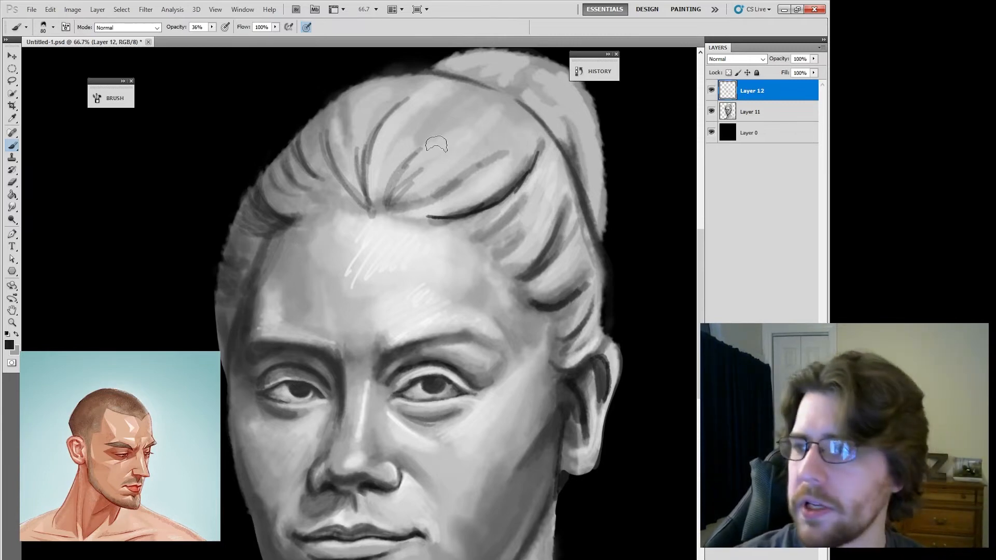
key("bracketleft")
key("bracketleft")
key("bracketleft")
key("bracketleft")
key("bracketleft")
mouse_move(383, 170)
left_mouse_down()
mouse_move(367, 183)
mouse_move(421, 89)
mouse_move(405, 90)
mouse_move(362, 174)
mouse_move(424, 82)
mouse_move(369, 188)
left_mouse_up()
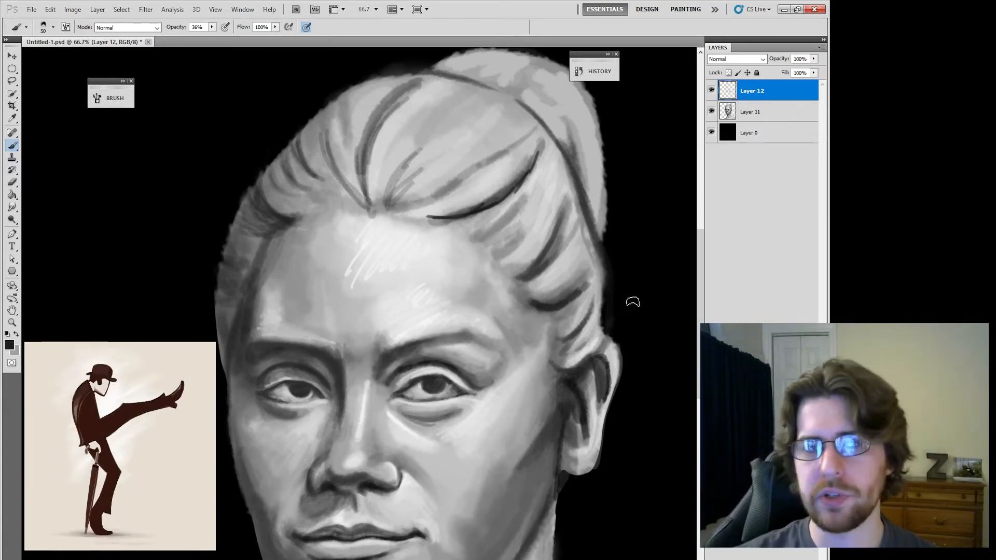
Shade the near side of the hair bun and the swept-back locks above the ear with the 50 px brush, then reduce it to 40 px
left_click_drag(577, 215, 537, 220)
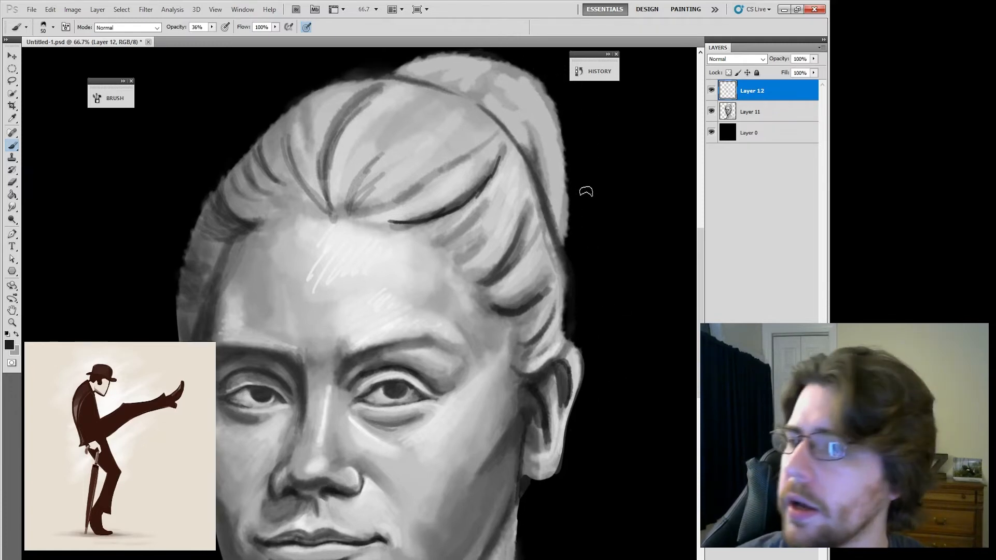
left_click_drag(530, 97, 547, 172)
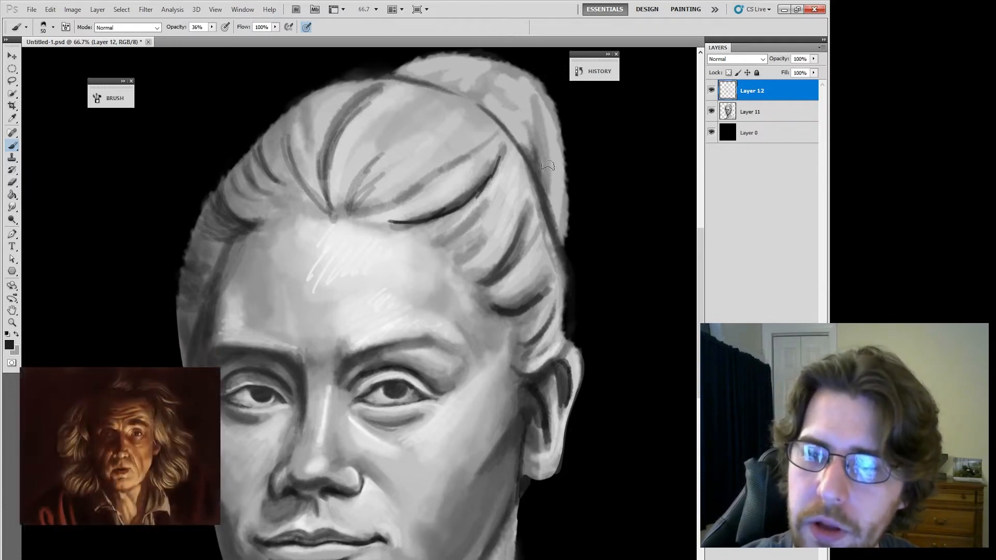
left_click_drag(543, 114, 560, 236)
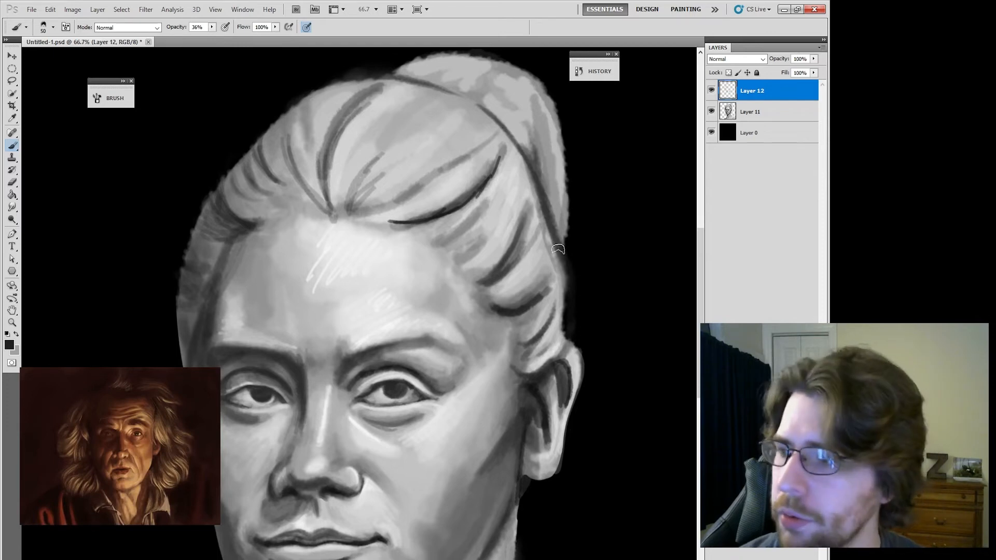
left_click_drag(490, 307, 548, 268)
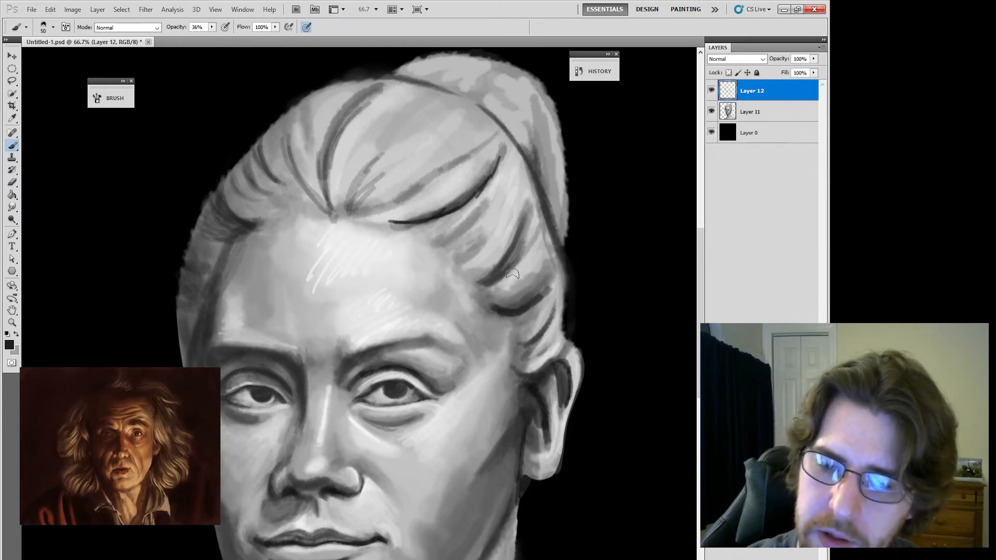
key("bracketleft")
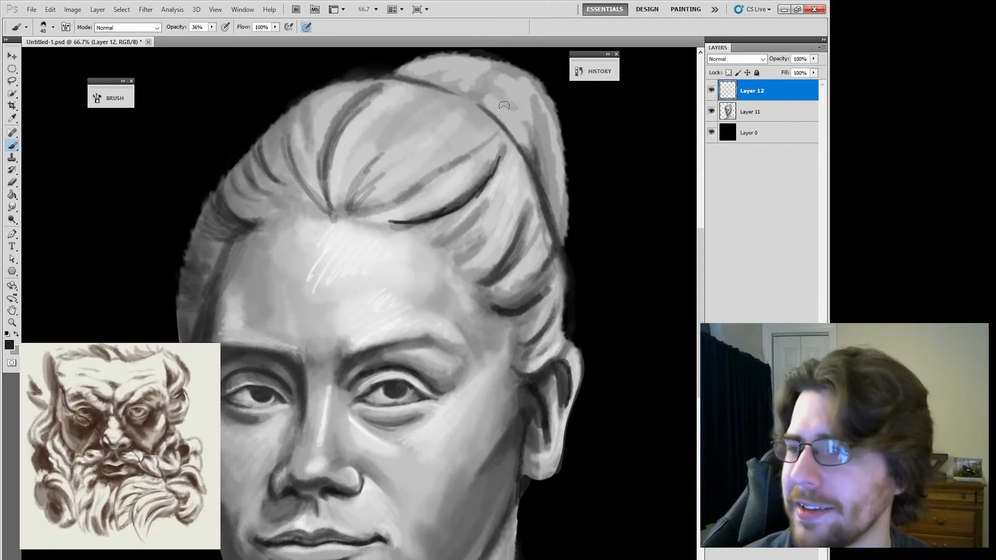
Shade the hair on the crown with a 100 px brush and reduce it to 60 px for the far-side strands
key("bracketright")
key("bracketright")
key("bracketright")
key("bracketright")
key("bracketright")
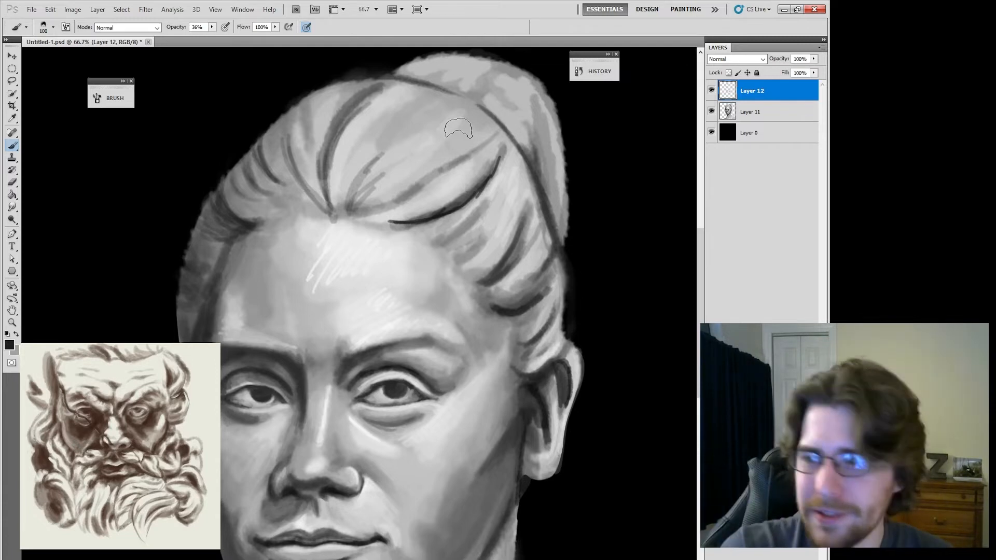
key("bracketleft")
key("bracketleft")
key("bracketleft")
key("bracketleft")
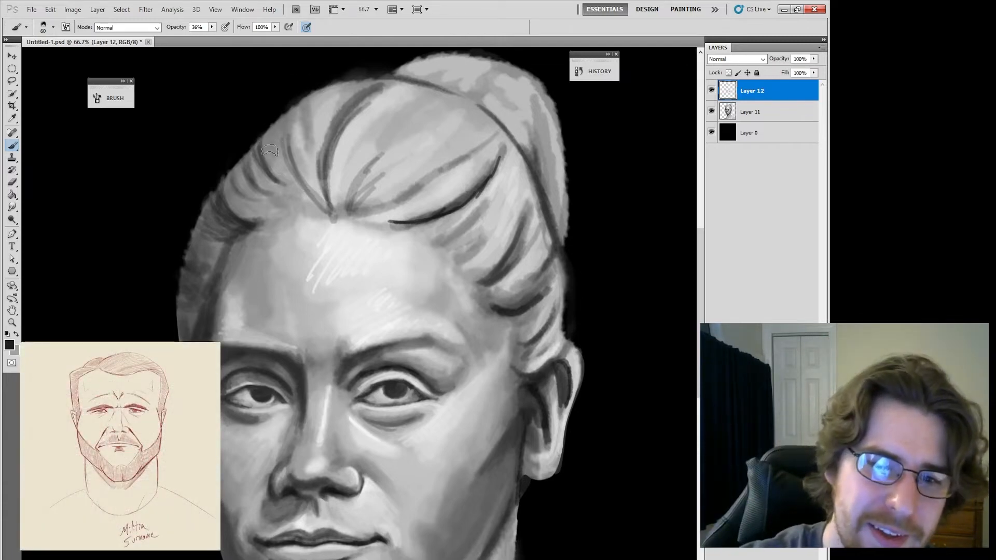
Paint light strands between the dark ones on the far side and crown, using a light gray sampled from the crown hair
key("i")
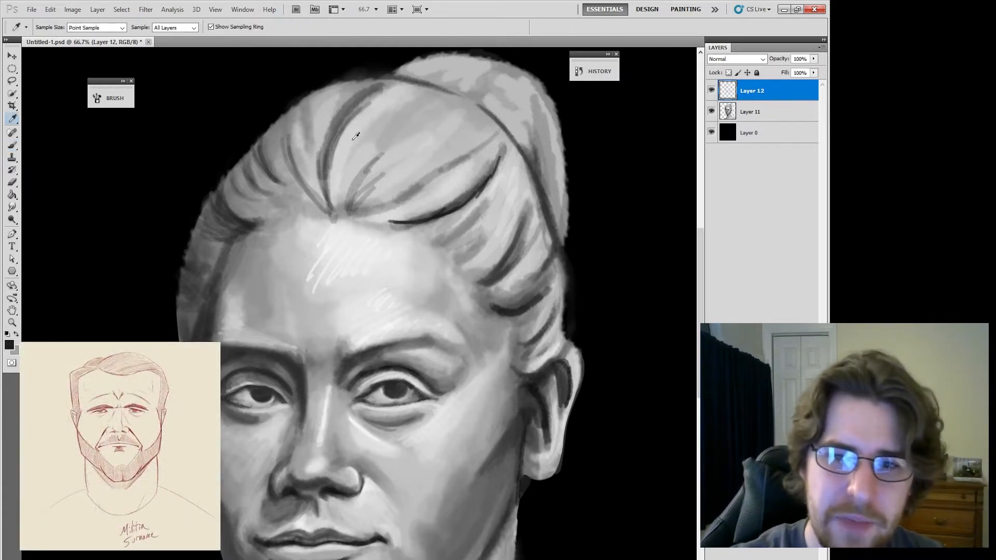
left_click(344, 146)
key("b")
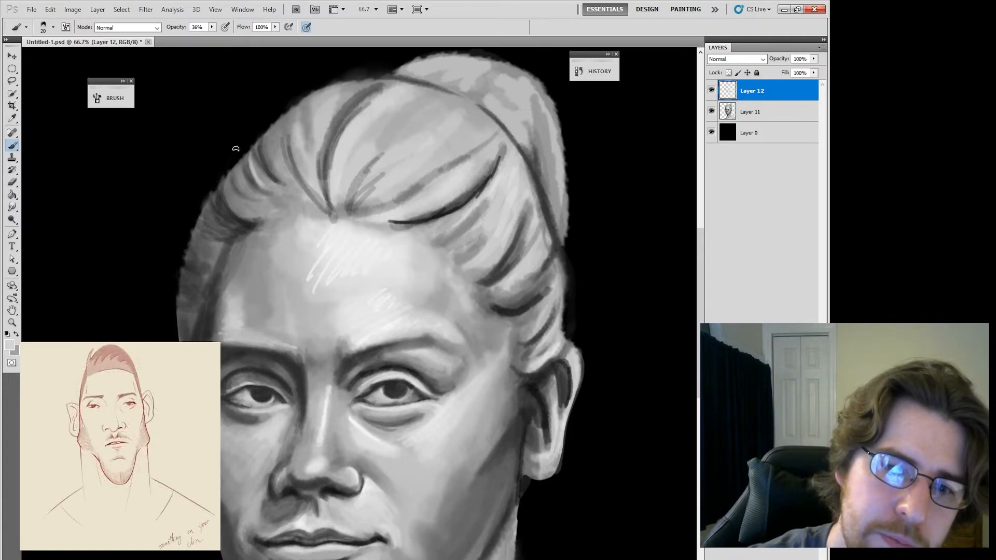
key("bracketright")
mouse_move(241, 176)
left_mouse_down()
mouse_move(278, 180)
mouse_move(275, 117)
mouse_move(299, 196)
left_mouse_up()
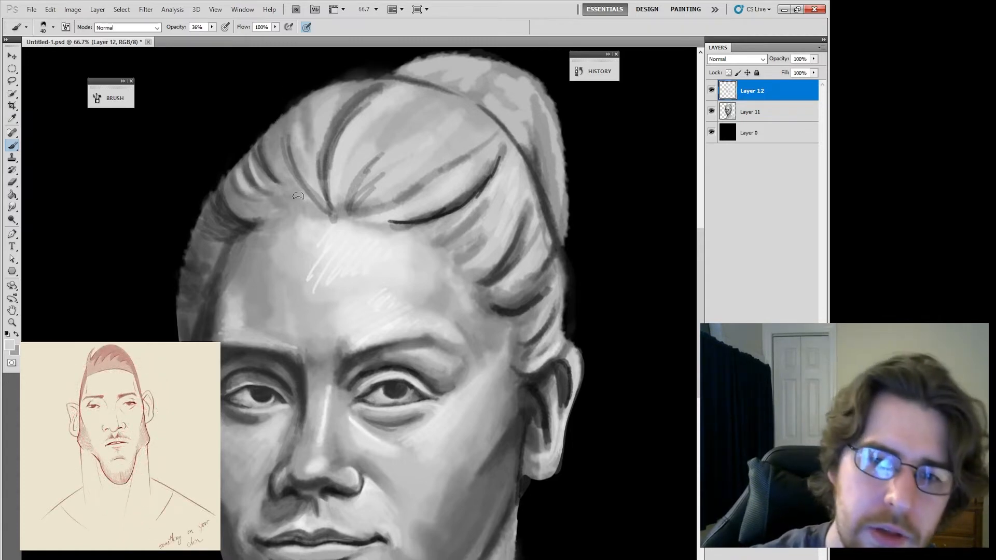
mouse_move(266, 142)
left_mouse_down()
mouse_move(307, 197)
mouse_move(265, 145)
mouse_move(272, 140)
mouse_move(307, 193)
mouse_move(278, 157)
mouse_move(276, 167)
mouse_move(304, 193)
left_mouse_up()
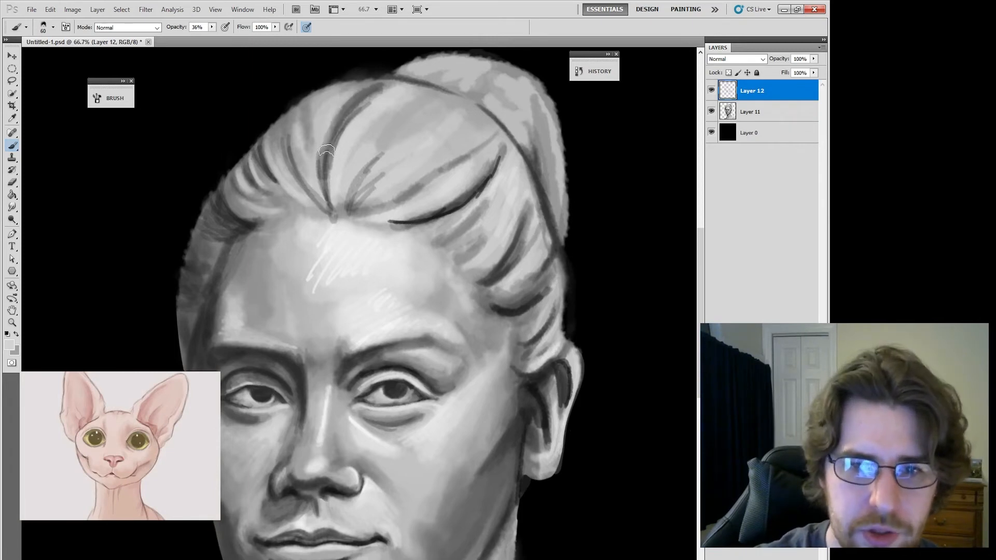
left_click_drag(379, 81, 332, 144)
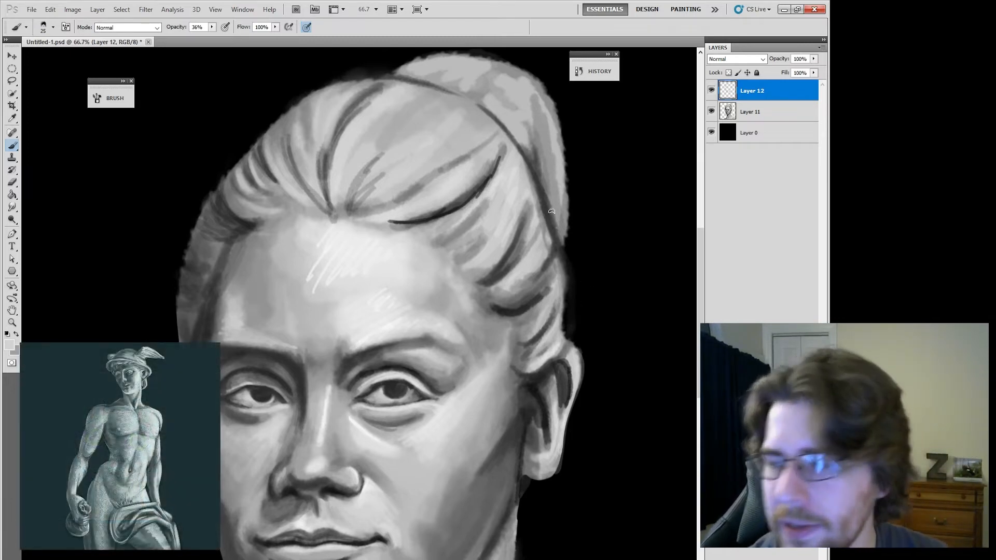
Add hair highlights on the near side with the forehead's highlight tone, using a 20 px brush at 66% opacity
key("i")
left_click(330, 265)
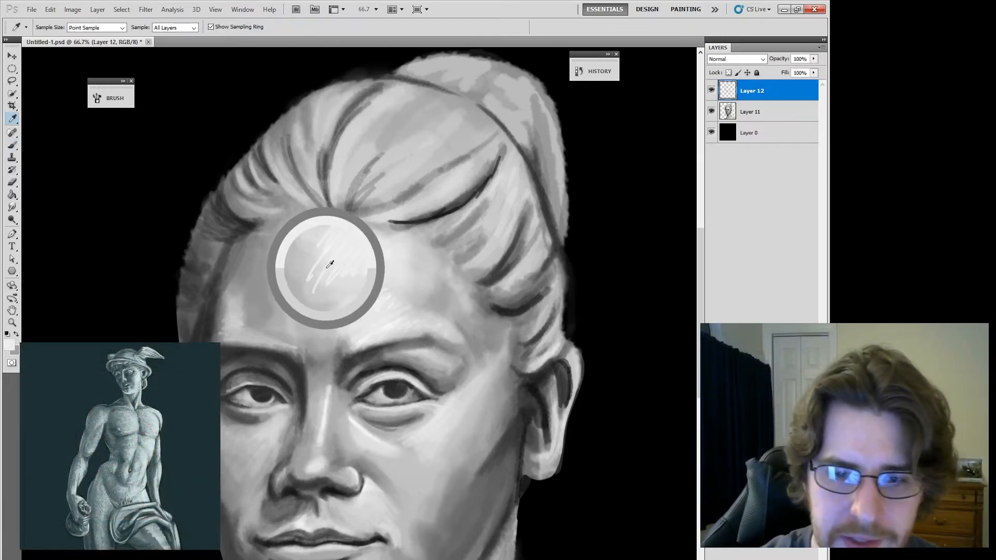
key("b")
left_click(212, 27)
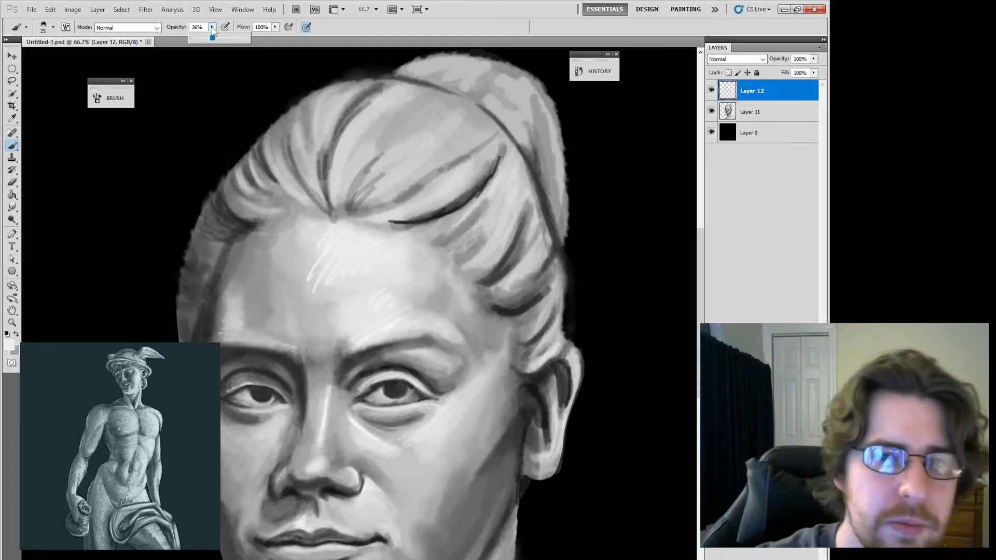
key("bracketleft")
key("bracketleft")
key("bracketleft")
key("bracketleft")
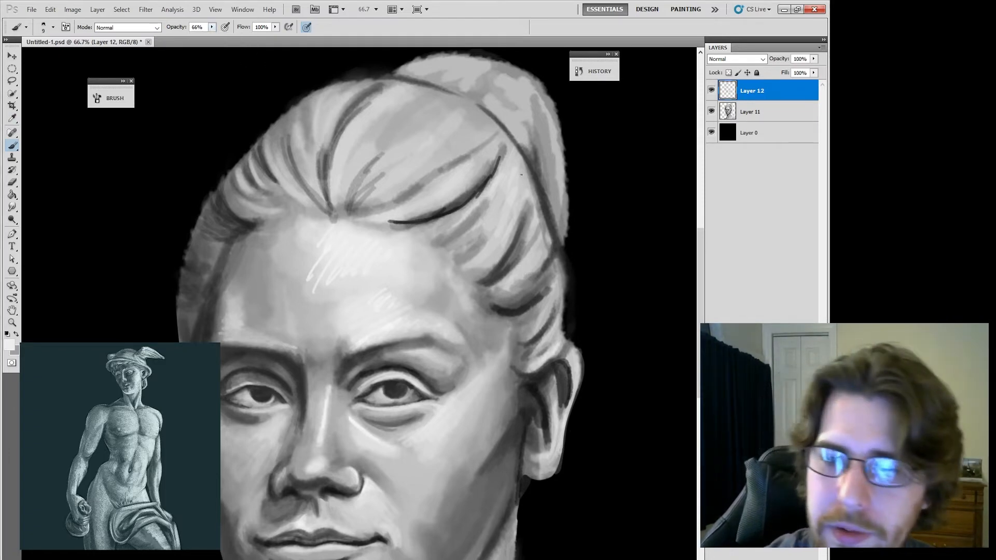
key("bracketright")
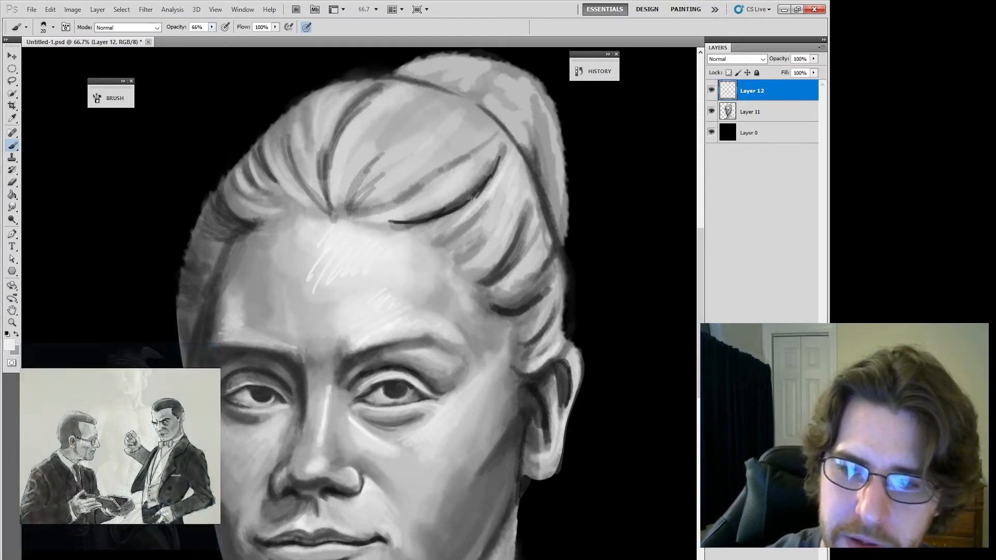
Paint light highlight strands between the dark strokes of the swept-back hair above the ear
left_click_drag(463, 209, 488, 185)
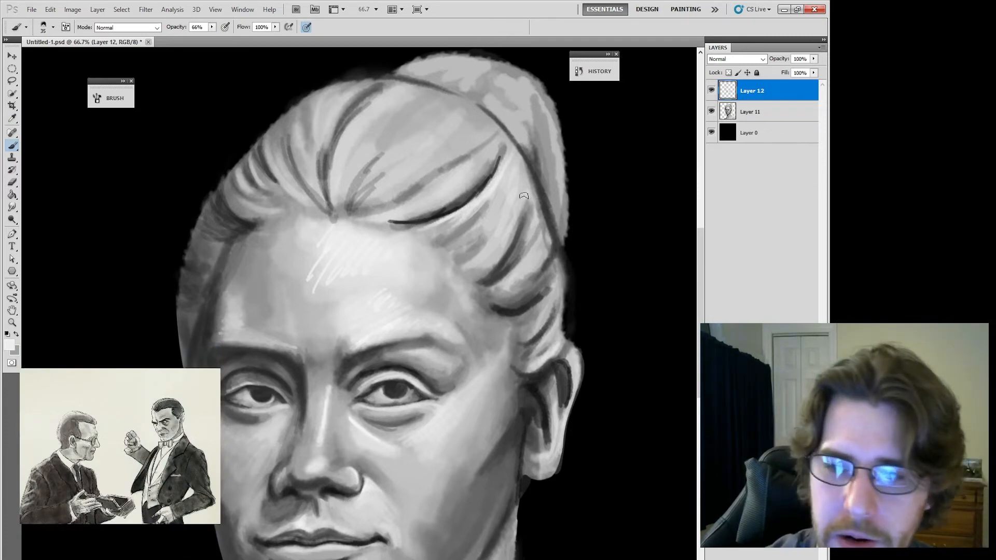
left_click_drag(523, 197, 491, 249)
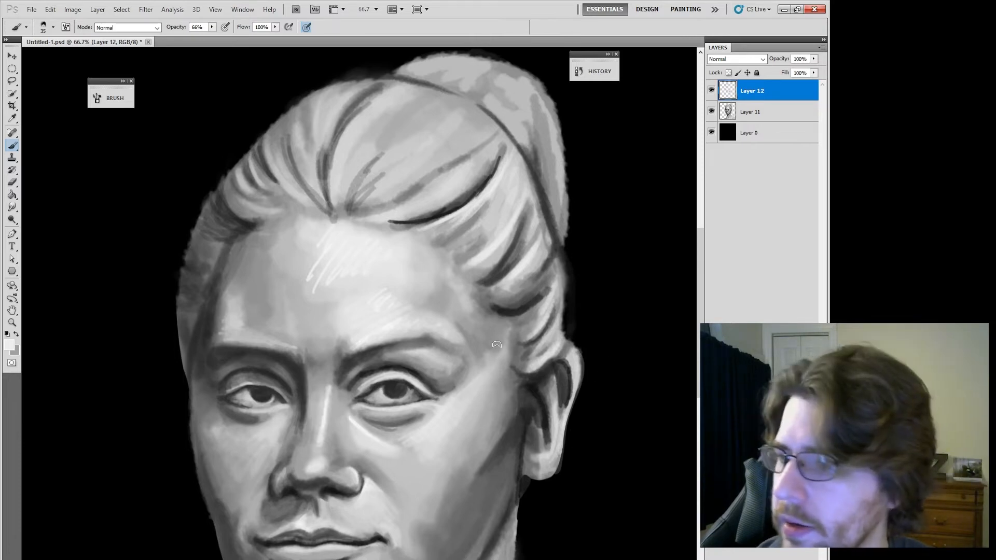
With a size 15 brush and sampled tones, touch up the right-hand iris and lighten the lower lid rim of the left-hand eye
key("bracketleft")
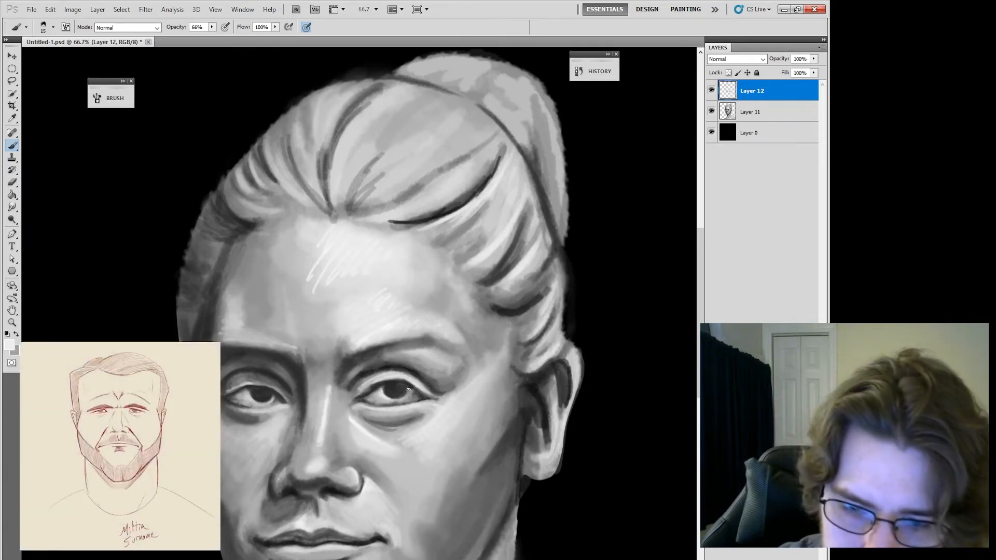
left_click_drag(408, 389, 407, 397)
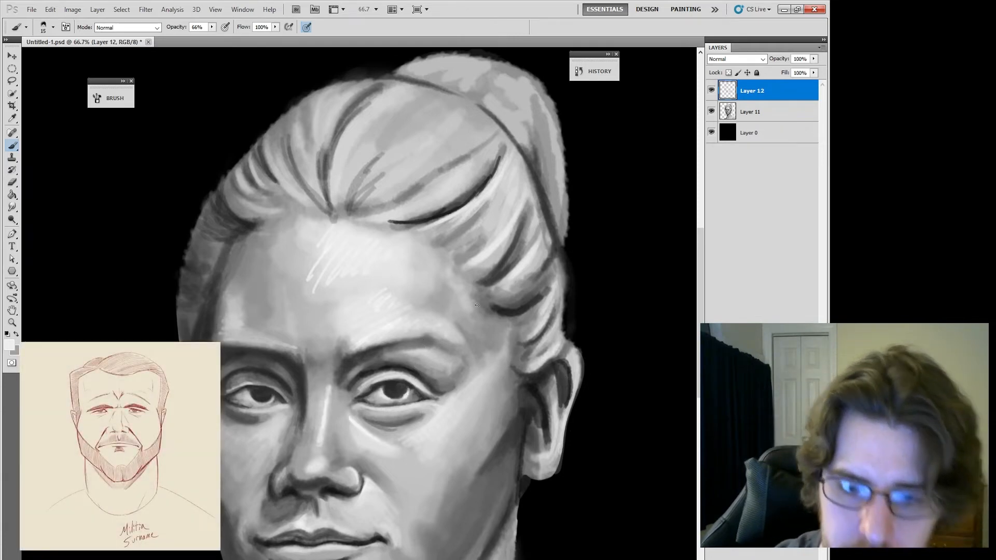
left_click(401, 396, "alt")
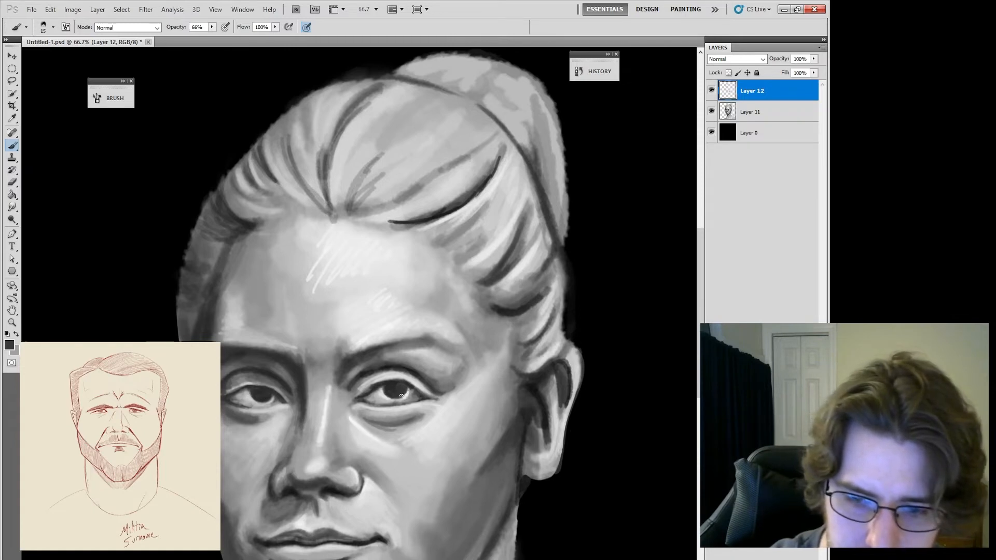
left_click(323, 274, "alt")
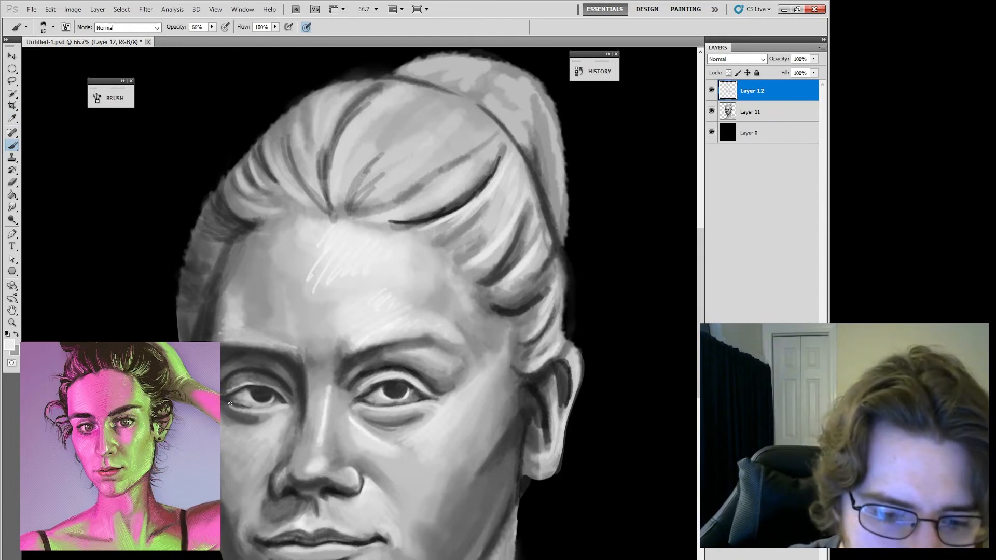
left_click_drag(259, 409, 276, 406)
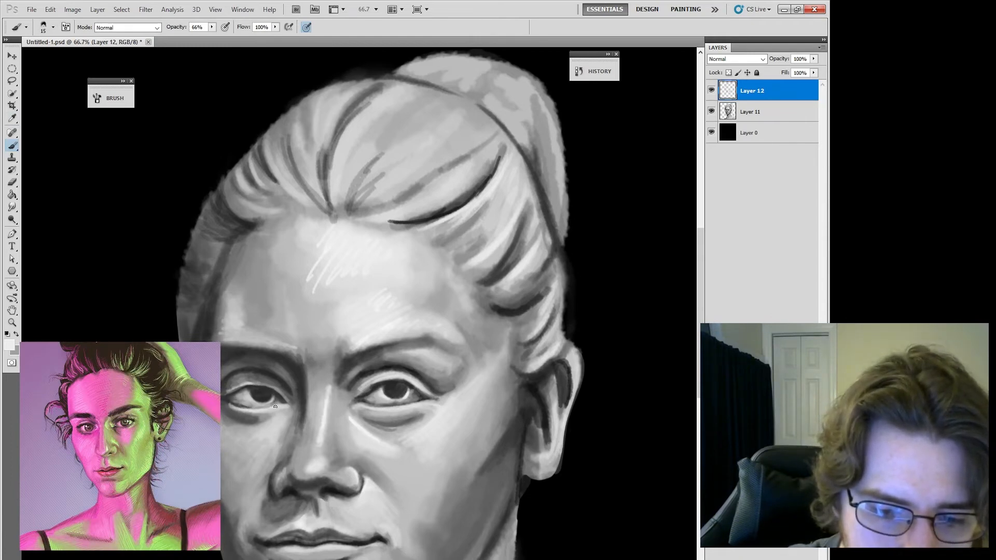
Highlight the right-hand eye's upper lid with the light tone, and refine its crease with a darker grey sampled beside the eye
left_click_drag(516, 418, 552, 340)
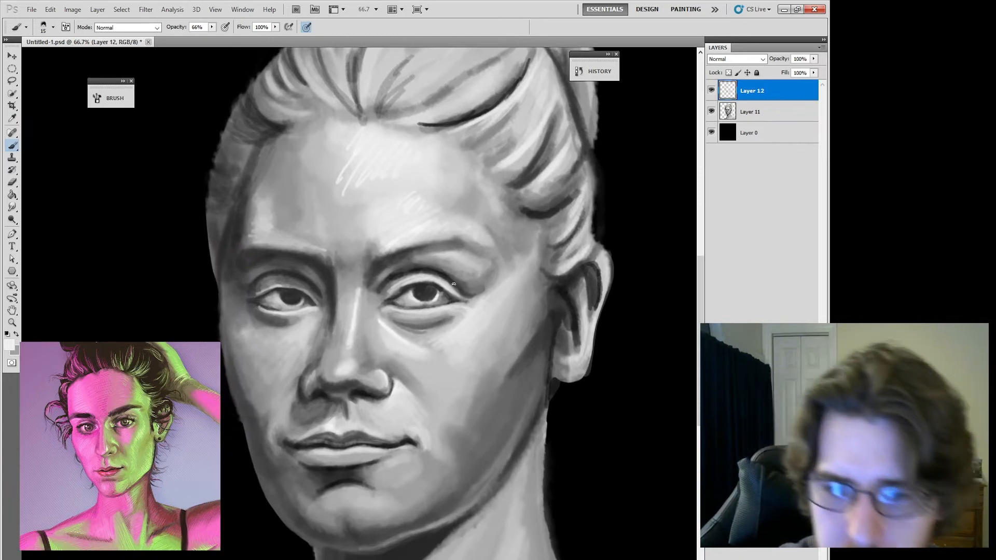
left_click_drag(454, 291, 422, 278)
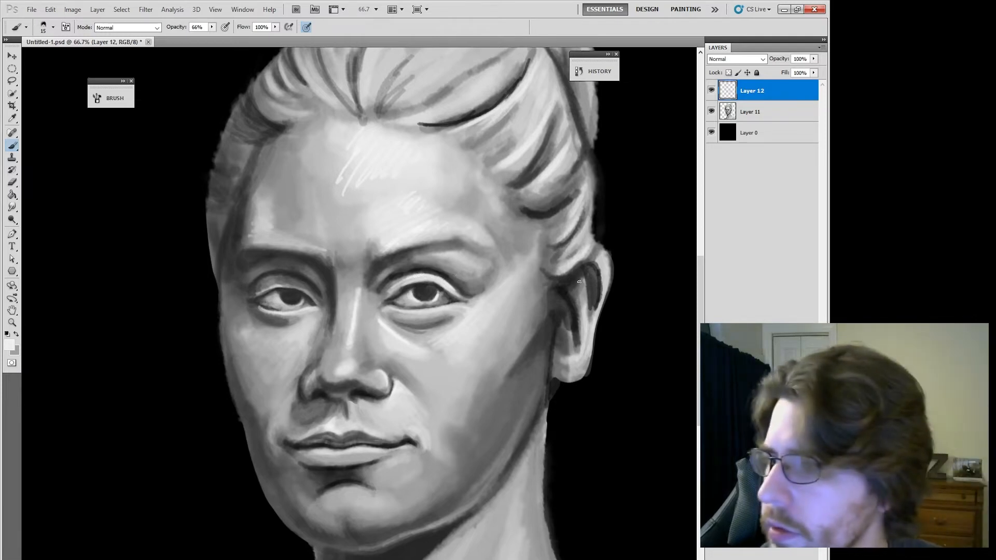
key("i")
left_click(454, 291)
key("b")
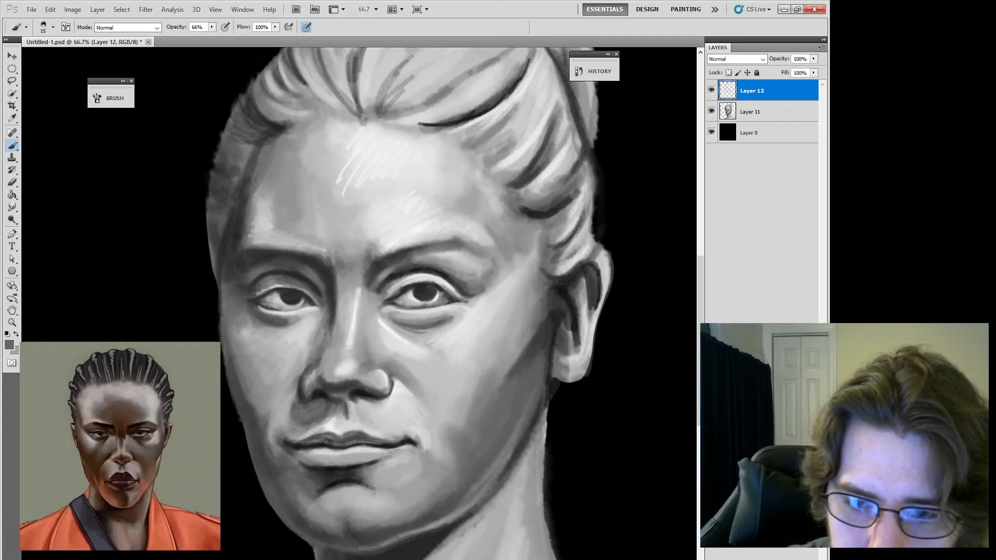
left_click_drag(424, 280, 414, 279)
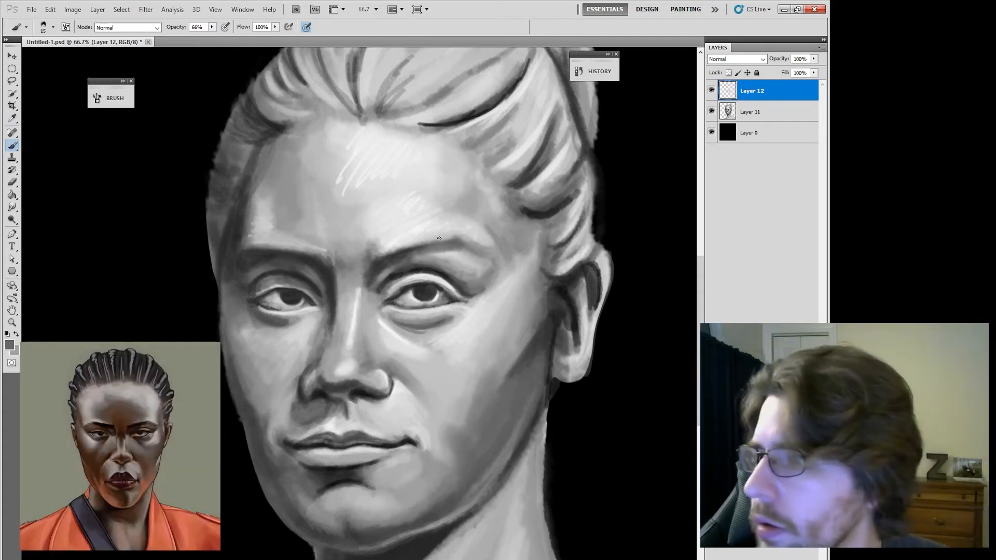
Sample grey tones near the right-hand eye's inner corner and blend a short stroke into the corner
left_click(403, 289, "alt")
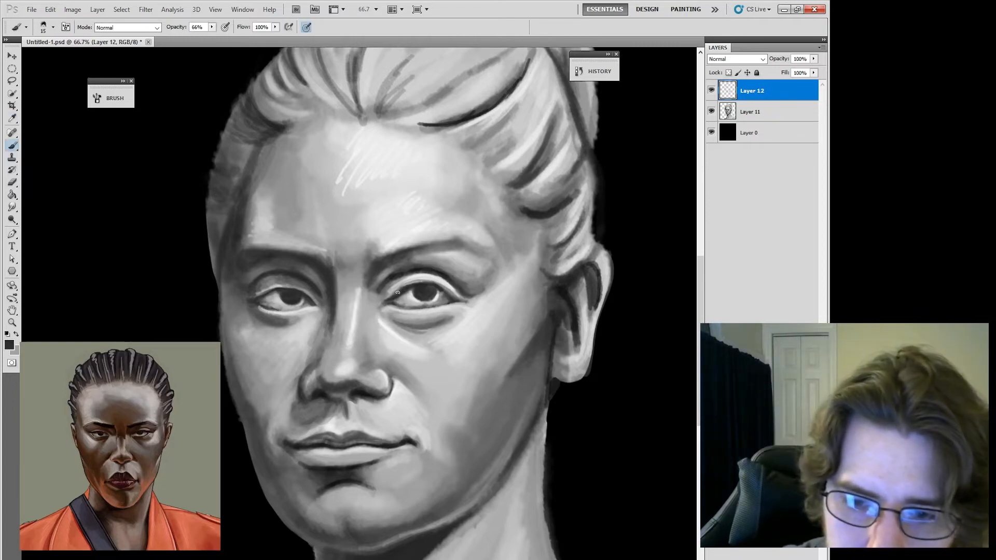
left_click(400, 292, "alt")
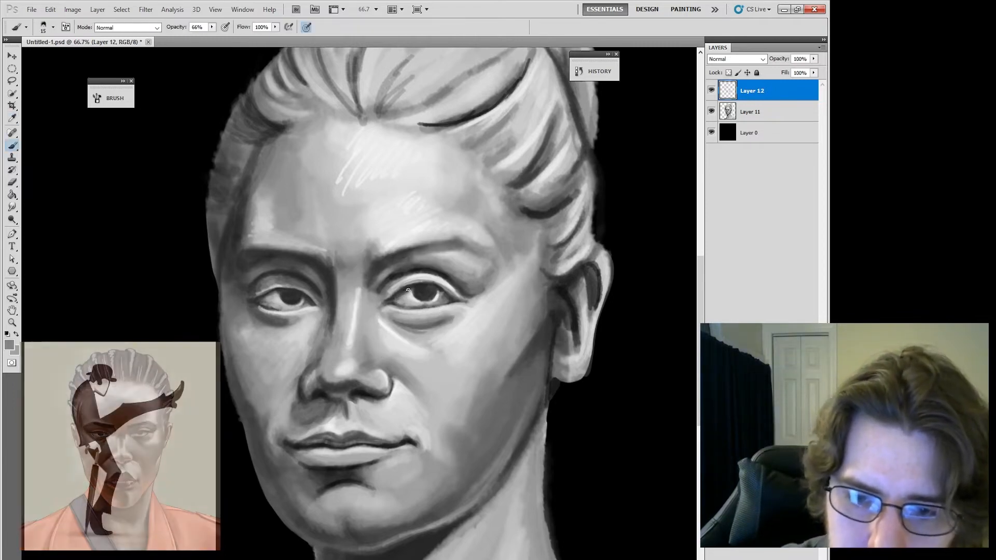
left_click_drag(402, 294, 406, 293)
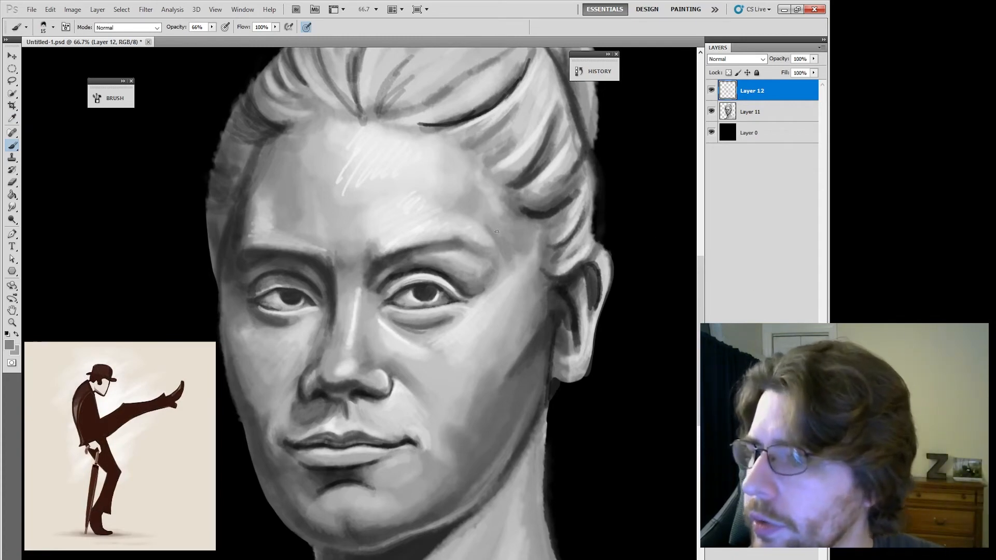
Darken the outer corner and upper lash line of the right-hand eye using dark and mid greys sampled around the lid
key("i")
left_click(406, 285)
key("b")
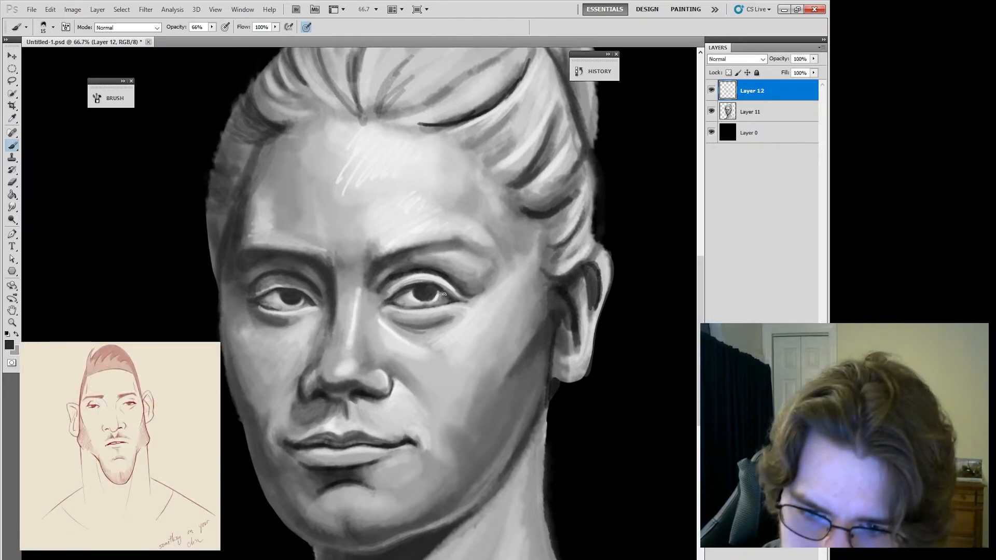
left_click_drag(445, 294, 442, 283)
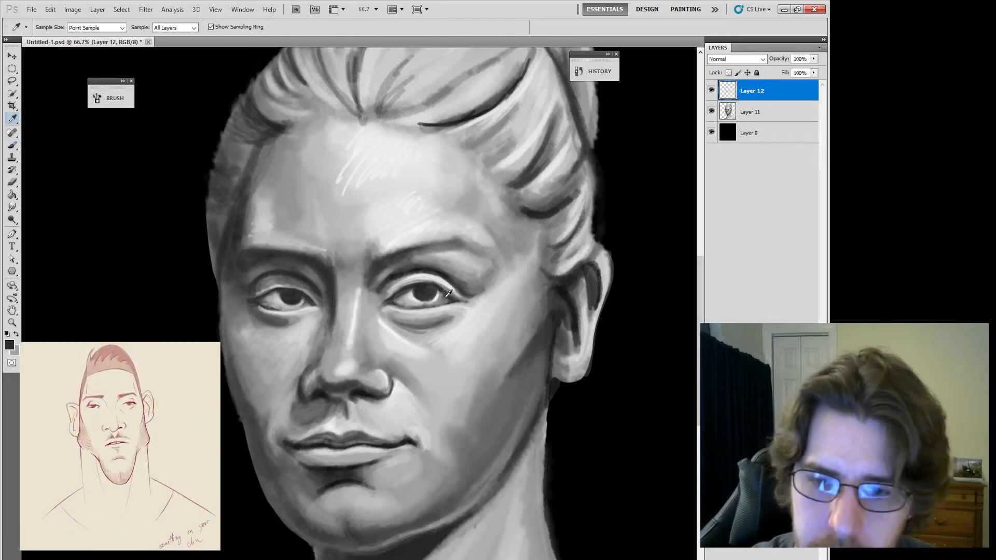
left_click(442, 294, "alt")
key("alt")
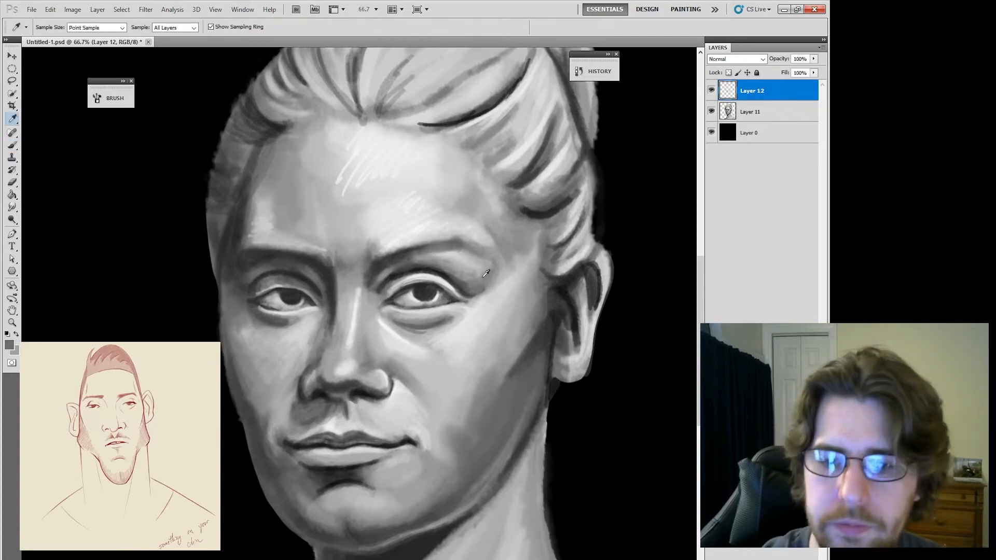
left_click(433, 280, "alt")
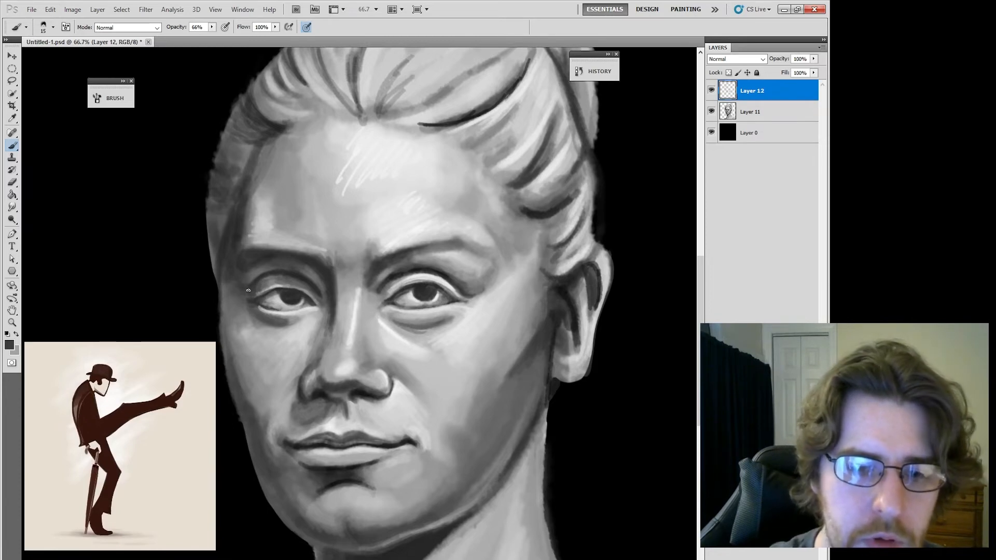
Refine the left-hand nostril wing and the shadow down to the mouth with grey tones sampled around them
left_click_drag(534, 387, 565, 377)
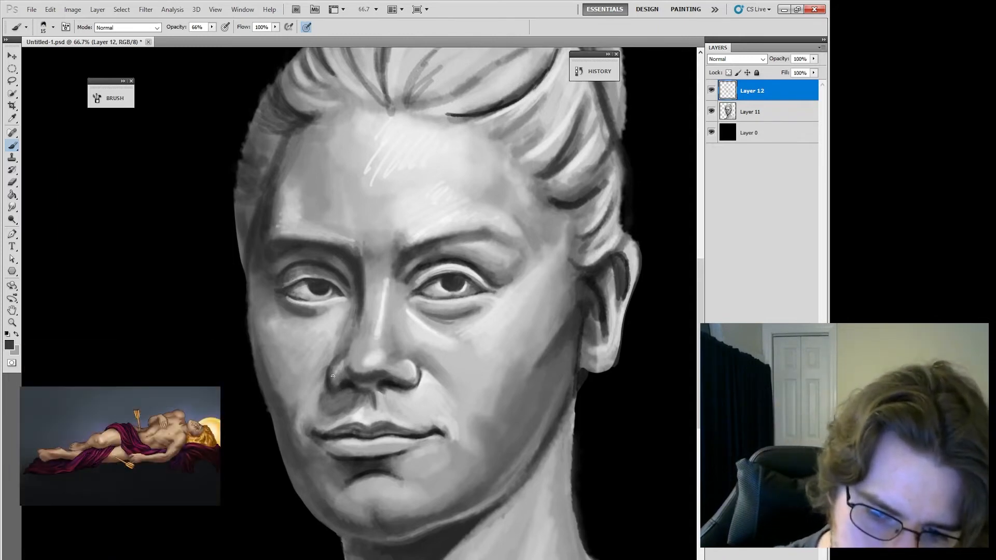
left_click(333, 376, "alt")
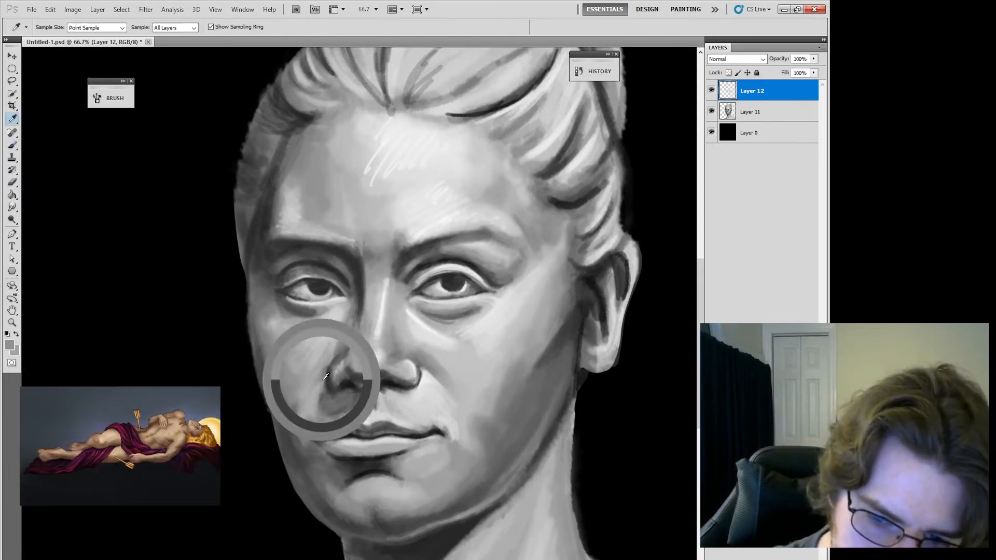
left_click(338, 390, "alt")
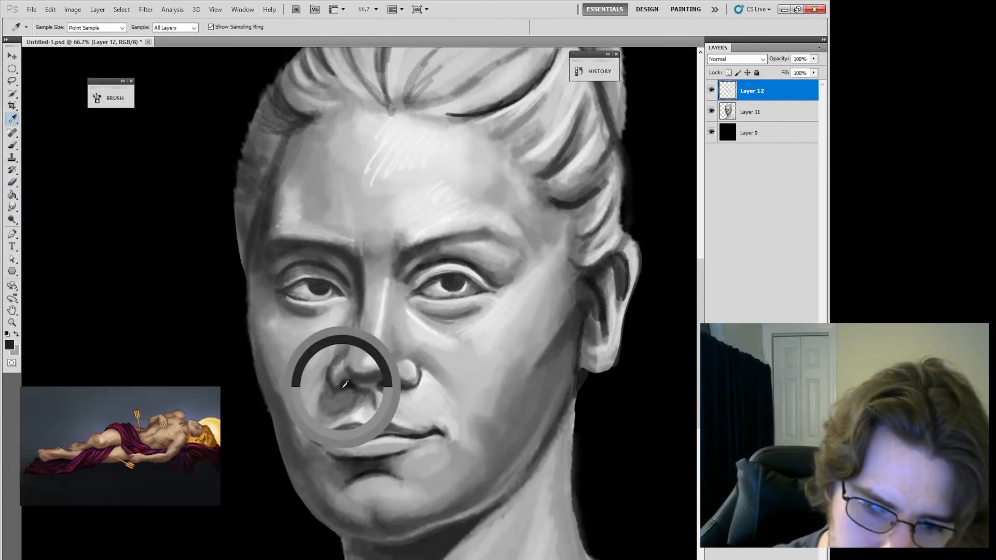
left_click(334, 401, "alt")
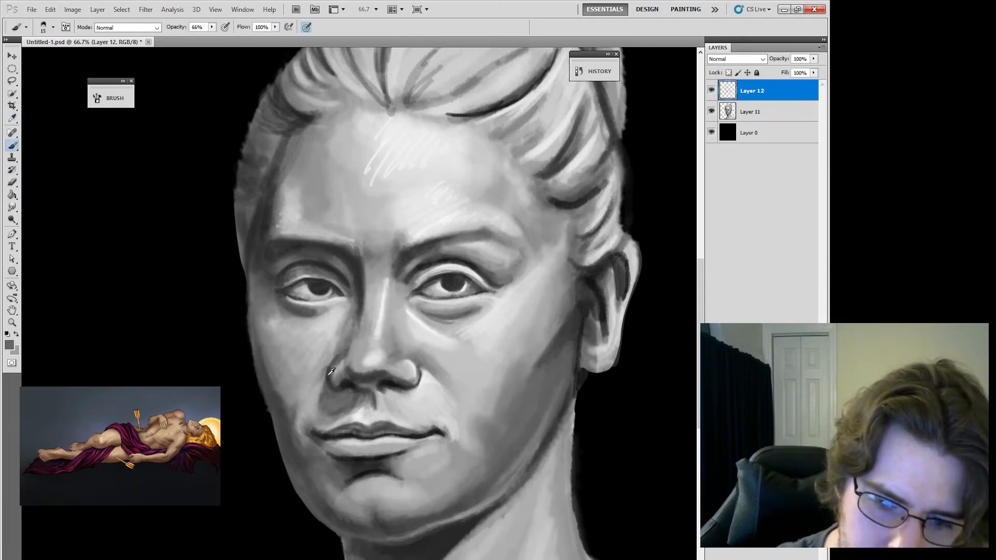
left_click(324, 384, "alt")
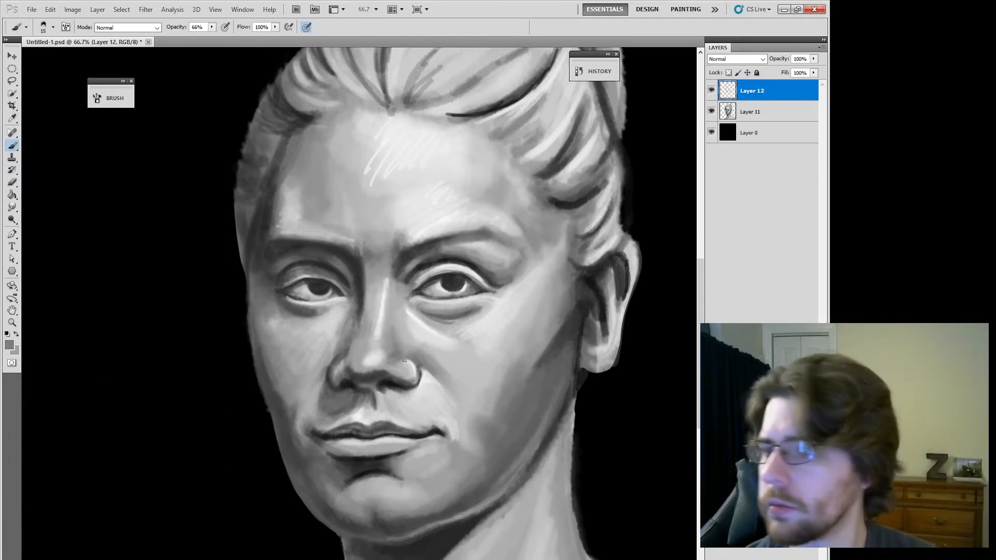
left_click(322, 385, "alt")
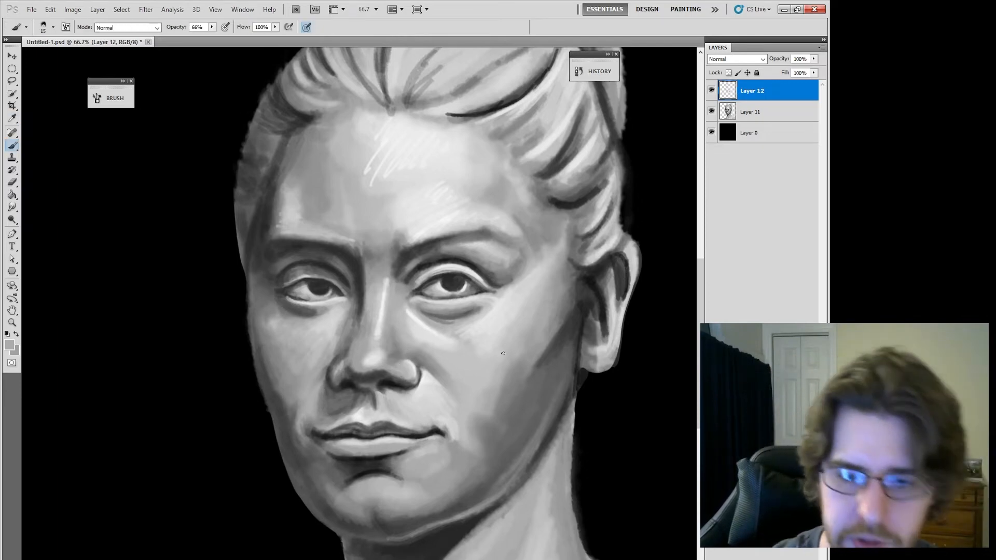
left_click(322, 388, "alt")
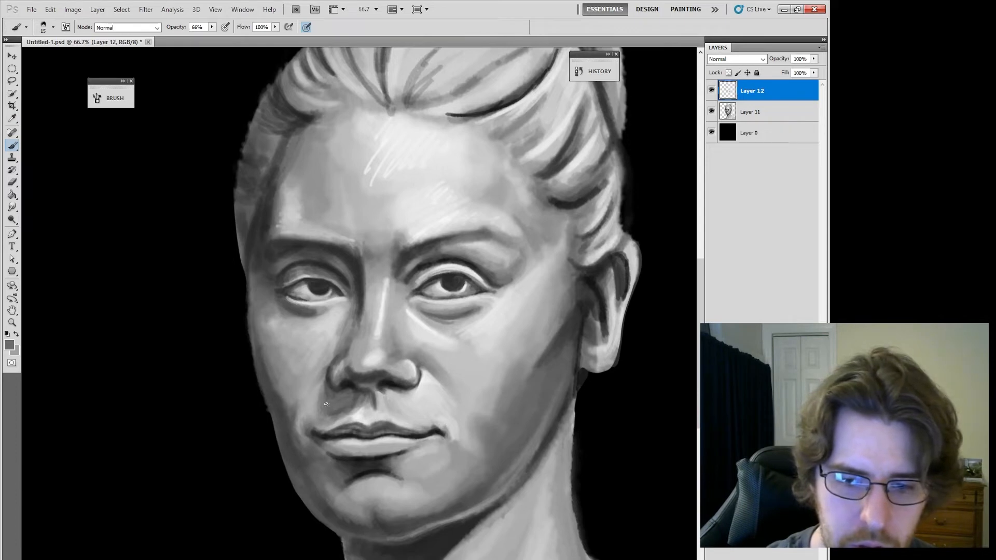
left_click(324, 411, "alt")
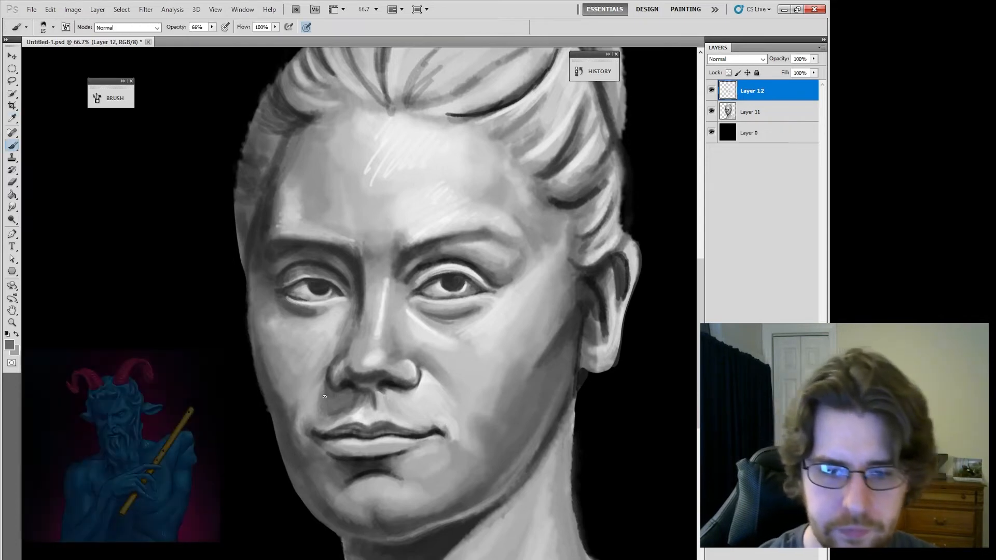
Sample the darkest tone under the nose and dab it into the groove above the upper lip
key("i")
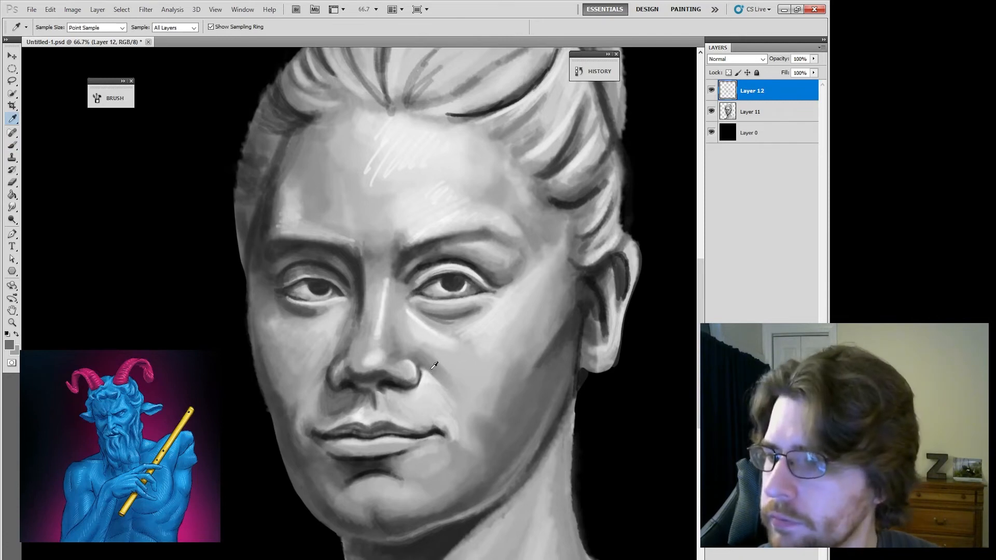
left_click(380, 384)
key("b")
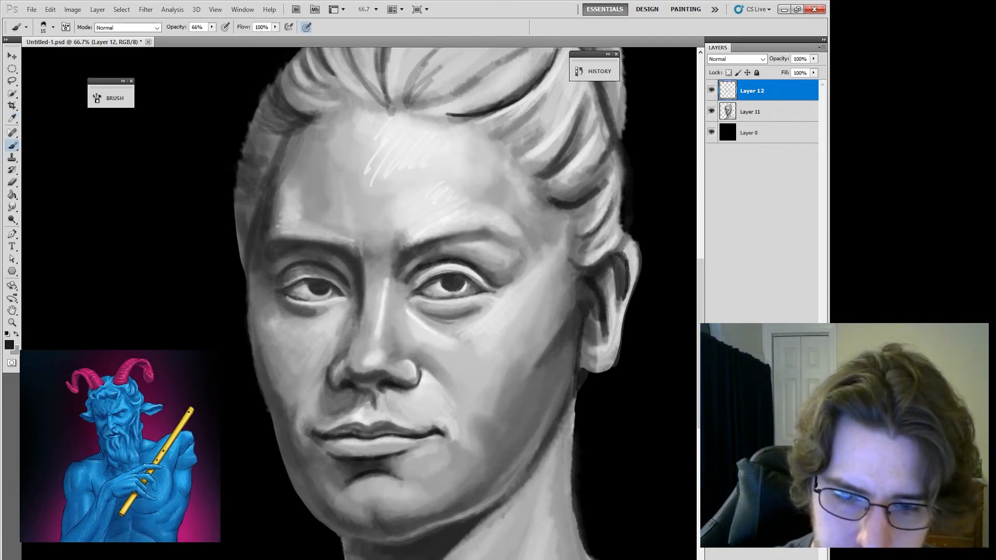
left_click(368, 403)
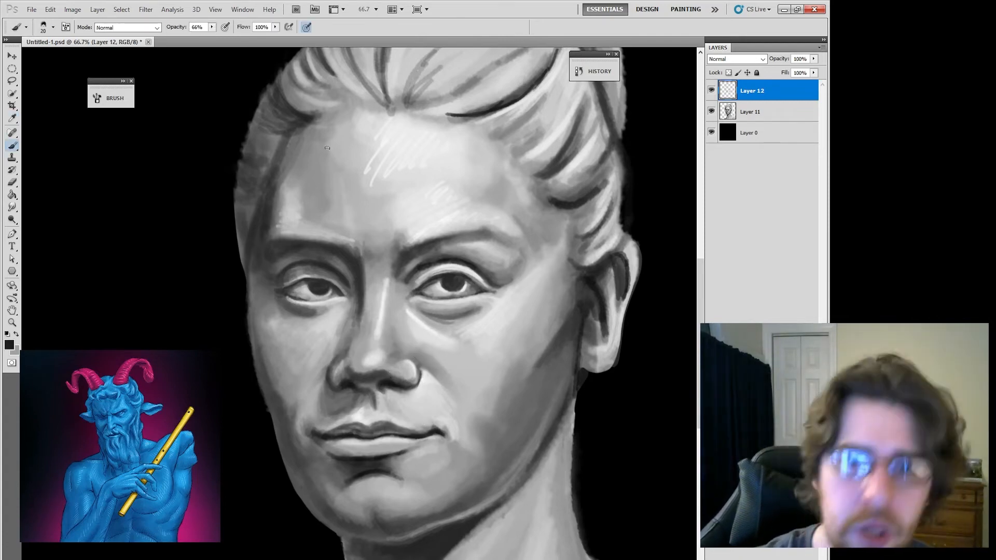
Enlarge the brush, lower its opacity to 36%, and deepen the soft shadow beneath the nose and around the nostrils
key("bracketright")
key("bracketright")
key("bracketright")
key("3")
key("6")
key("bracketright")
key("bracketright")
key("bracketright")
key("bracketright")
key("bracketright")
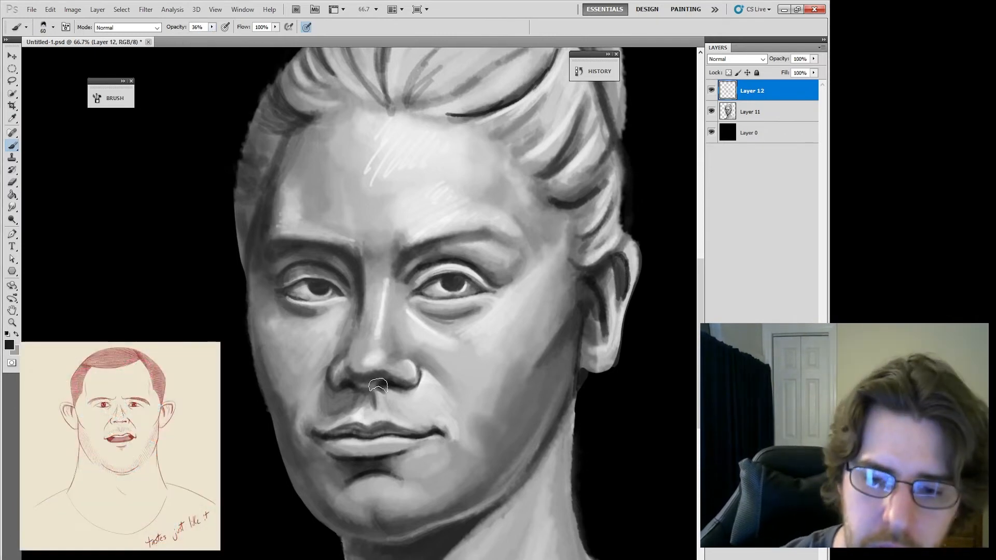
mouse_move(377, 395)
left_mouse_down()
mouse_move(366, 402)
mouse_move(386, 389)
mouse_move(354, 397)
left_mouse_up()
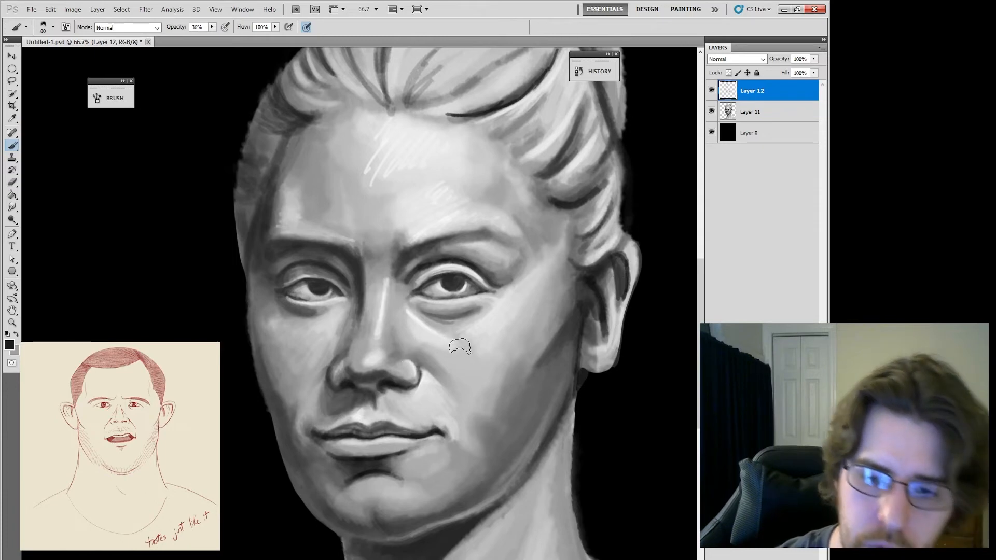
left_click_drag(358, 400, 418, 370)
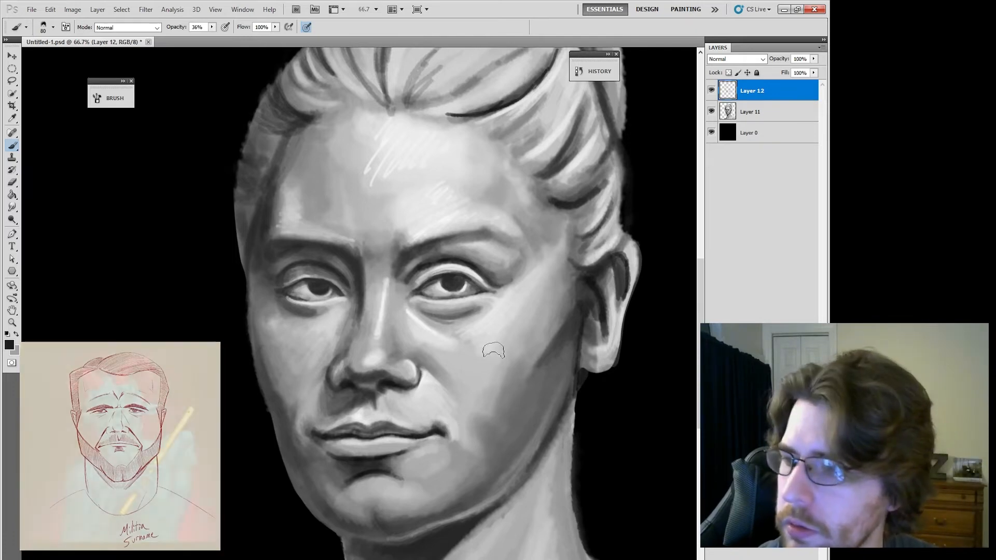
Smooth the shading on the right-hand cheek beside the nose with mid and light greys sampled from the face
key("i")
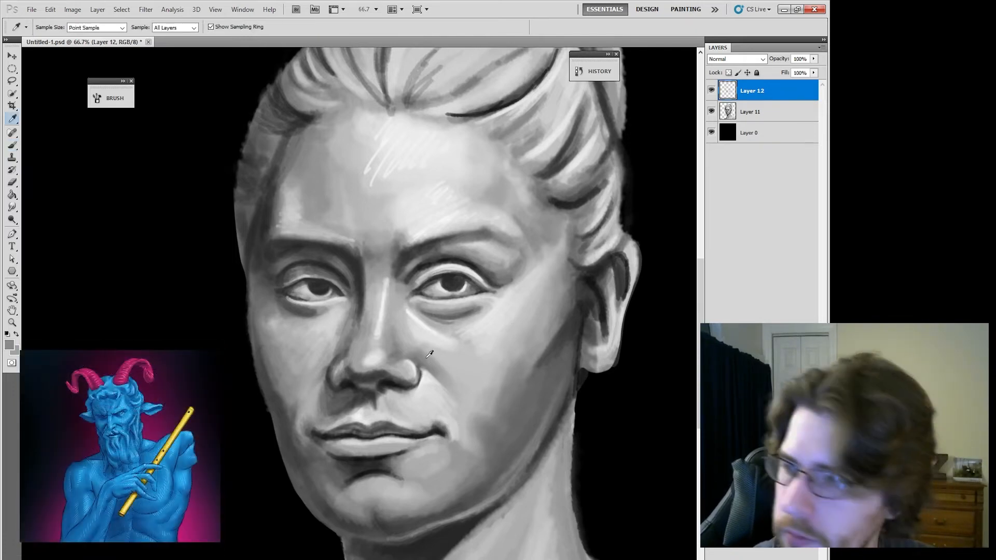
key("b")
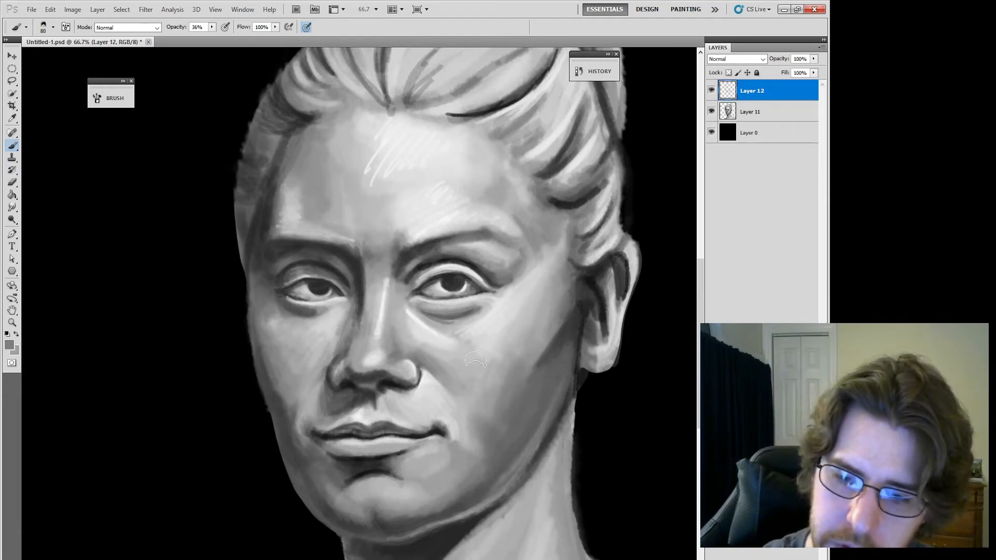
key("i")
left_click(452, 343)
key("b")
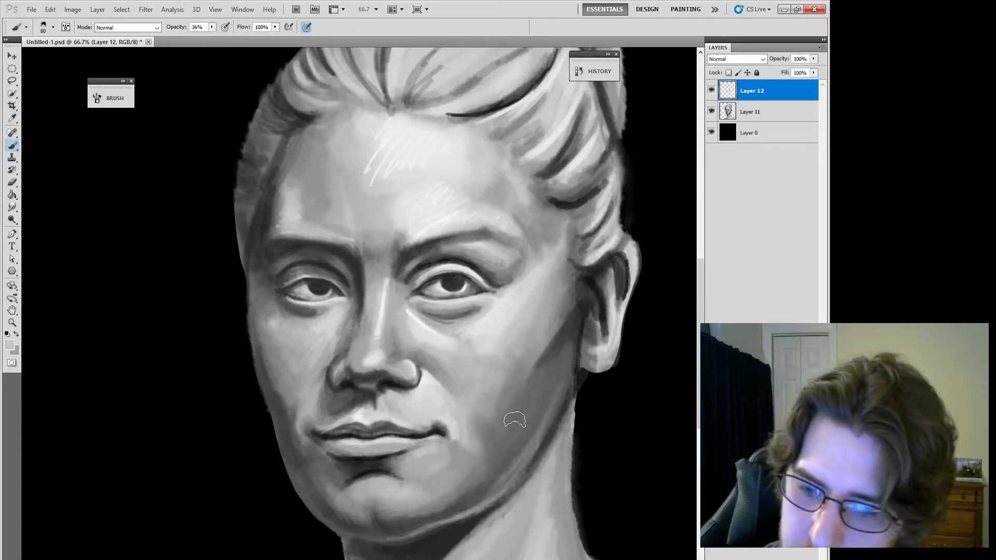
Blend the shadow edge on the right-hand cheek from the jaw up to the ear with dark and light greys sampled nearby
mouse_move(515, 420)
left_mouse_down()
mouse_move(548, 363)
mouse_move(563, 369)
left_mouse_up()
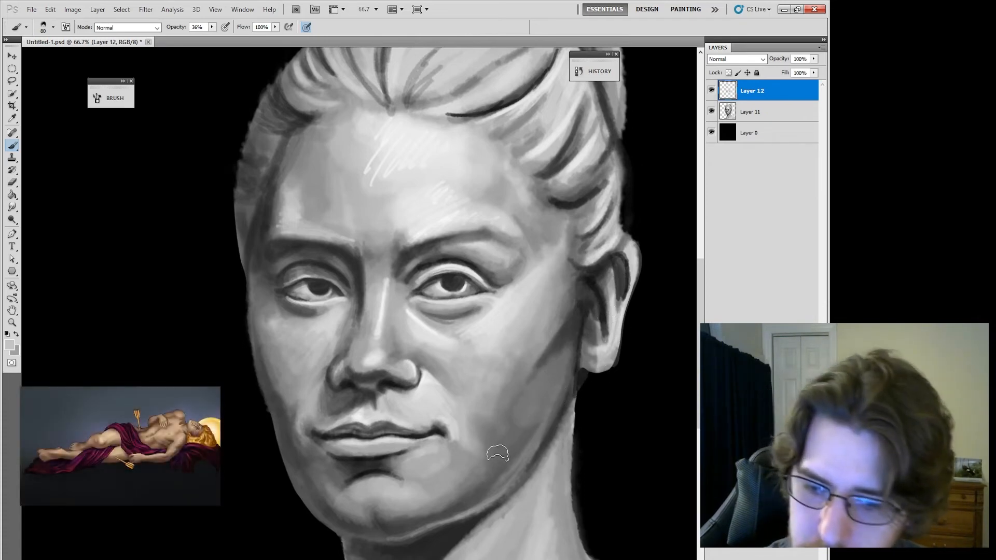
mouse_move(498, 453)
left_mouse_down()
mouse_move(491, 411)
mouse_move(499, 431)
mouse_move(540, 414)
left_mouse_up()
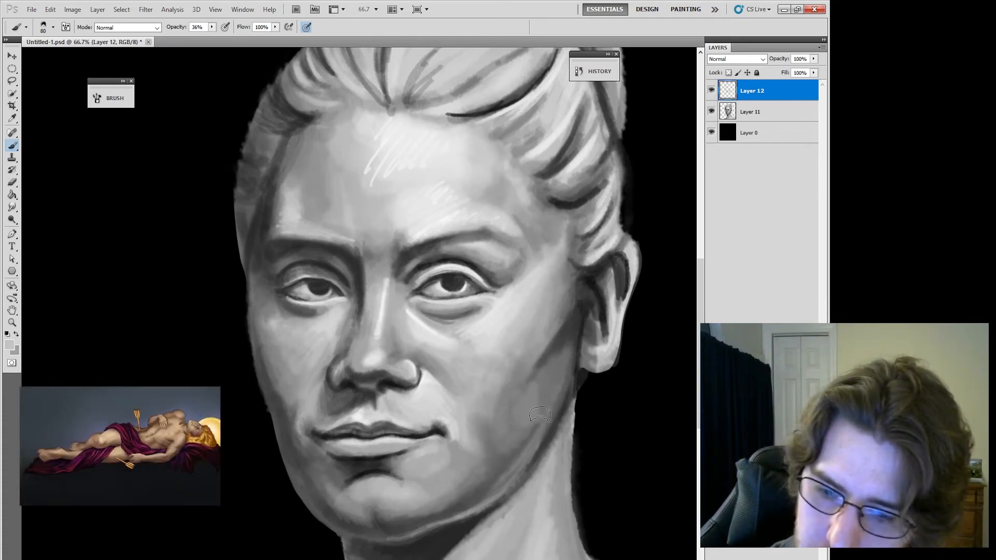
key("i")
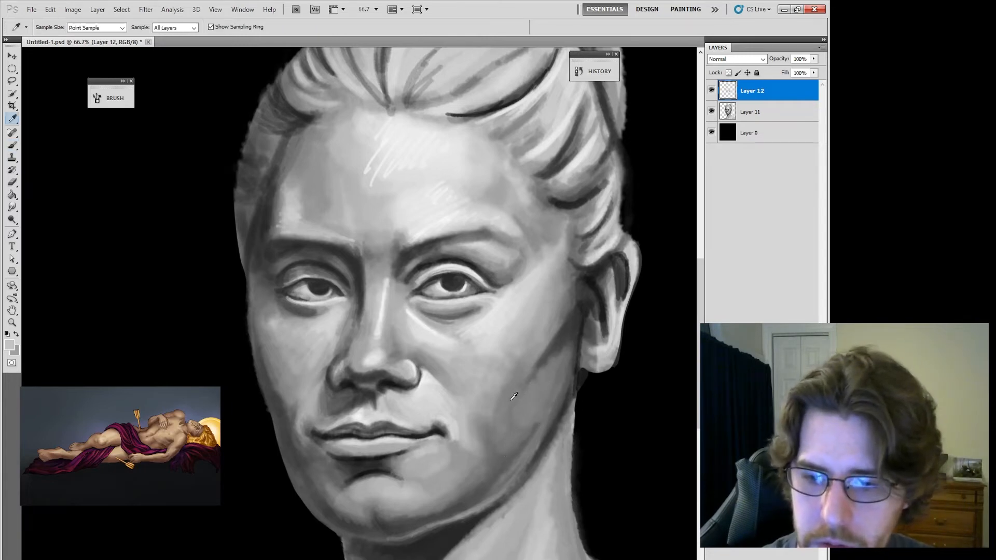
key("b")
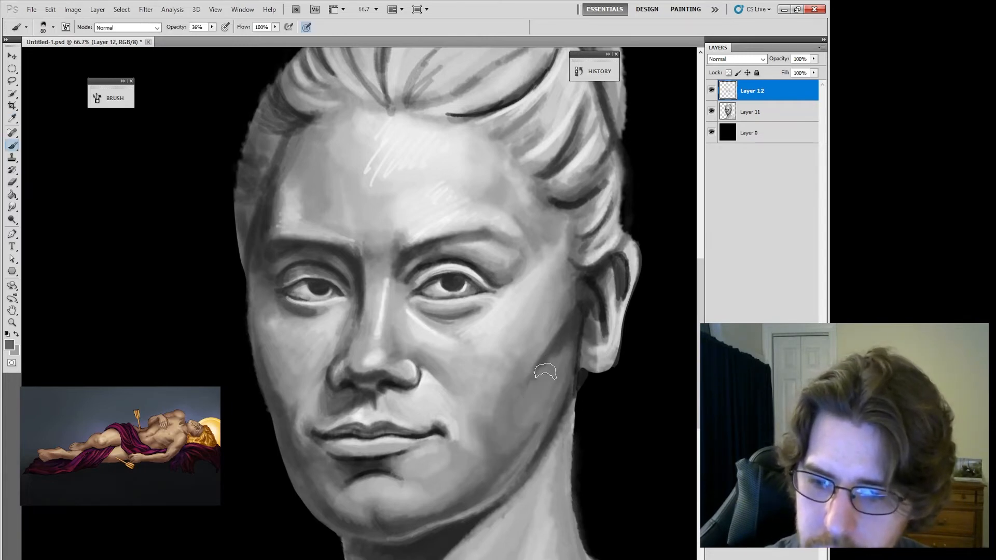
left_click(504, 452, "alt")
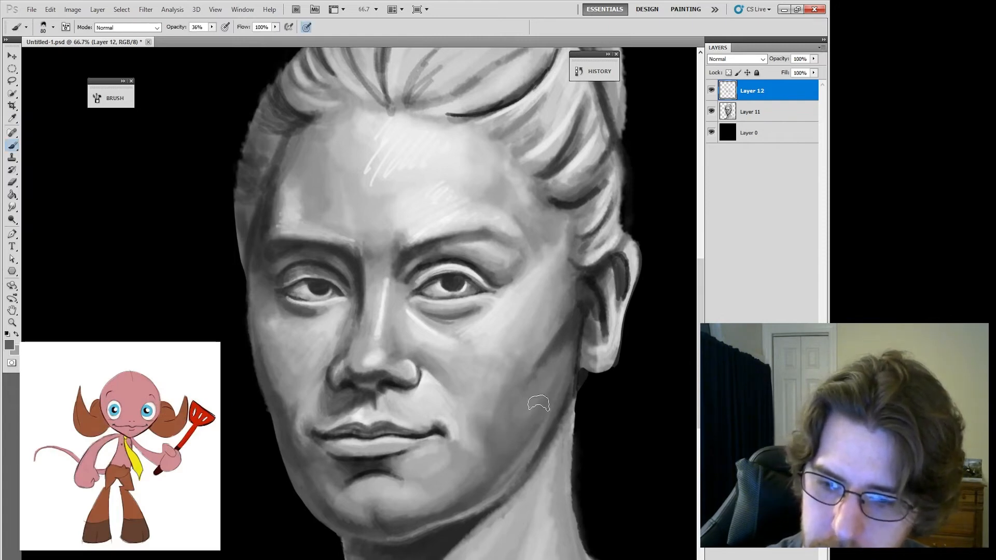
left_click(564, 343, "alt")
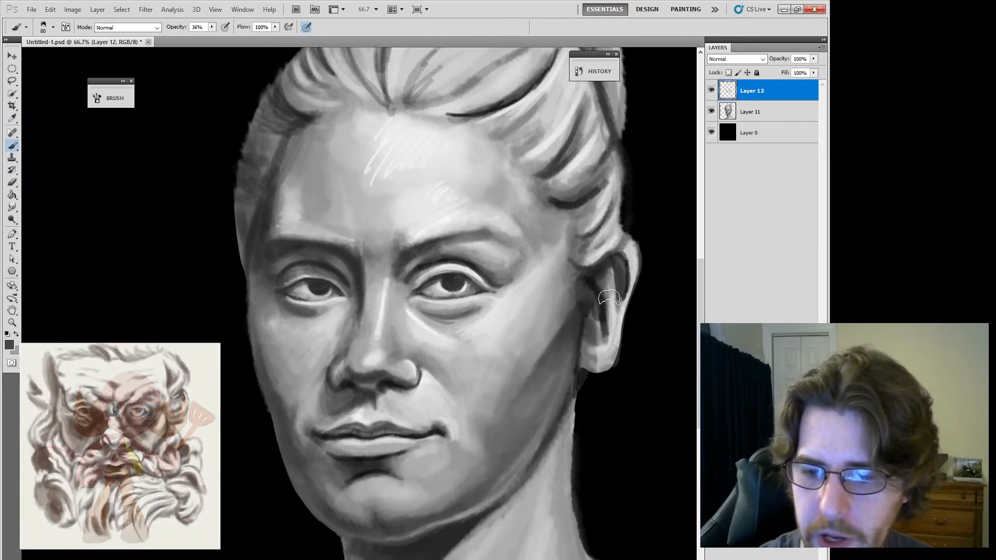
left_click(506, 370, "alt")
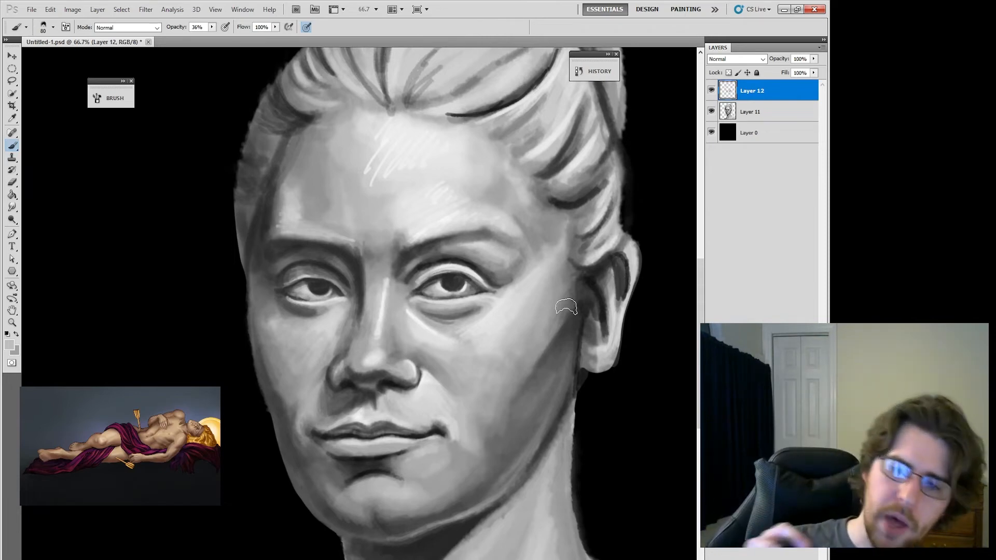
Sample the light tone below the right-hand eye and brush soft highlights onto the front of the nose
key("i")
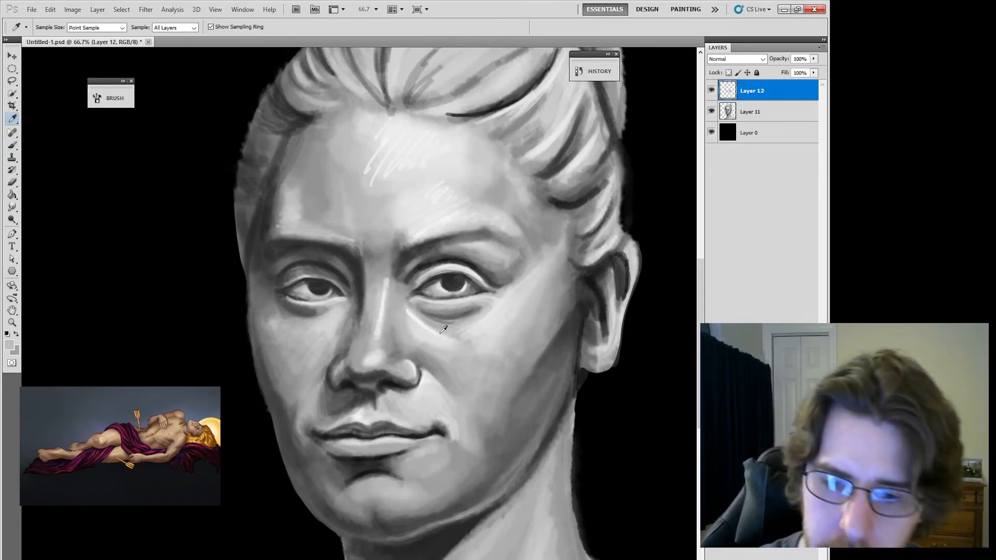
left_click(440, 333)
key("b")
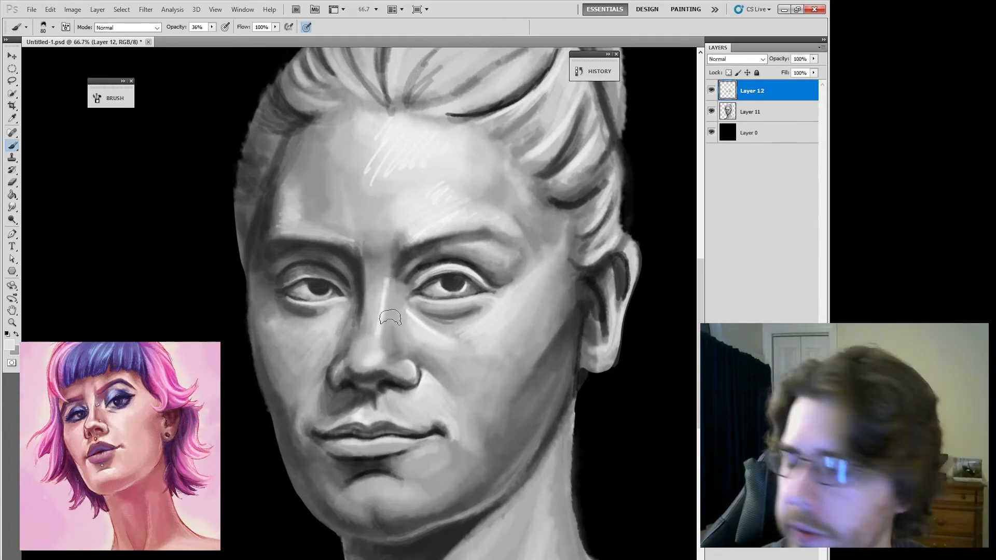
left_click_drag(376, 350, 370, 348)
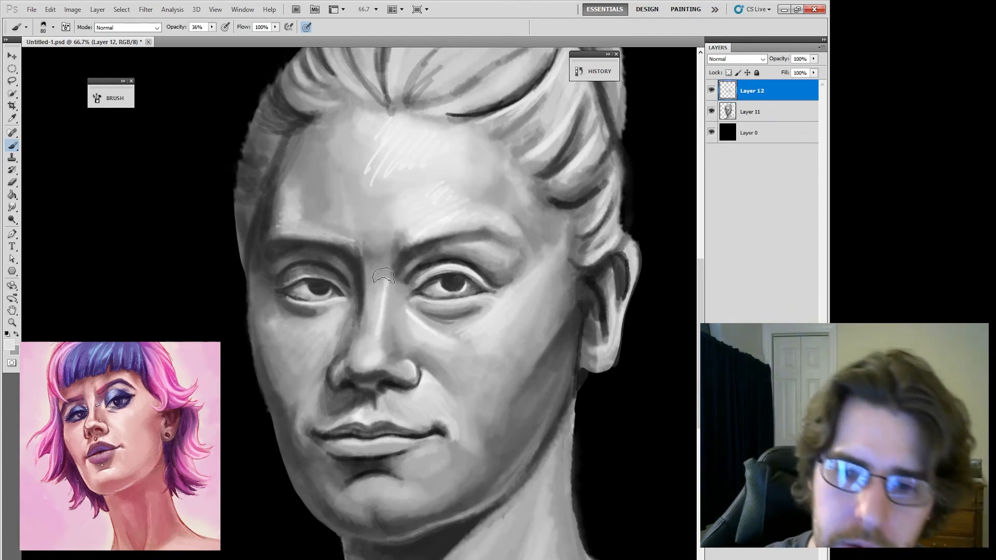
left_click_drag(370, 347, 372, 356)
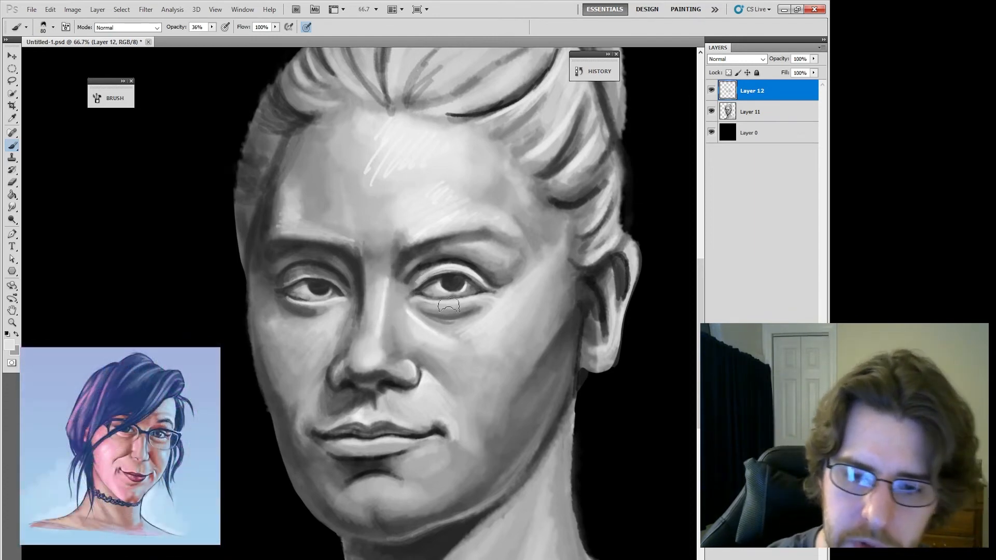
Set the brush size to 45 and shade between the nose tip and right-hand nostril wing with greys sampled from the nose
key("bracketleft")
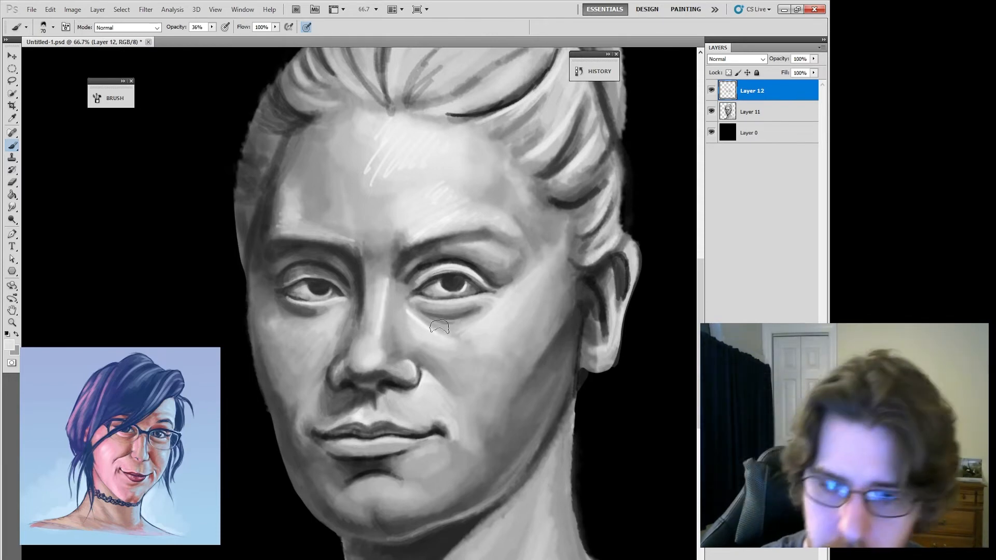
key("bracketright")
key("bracketright")
key("bracketright")
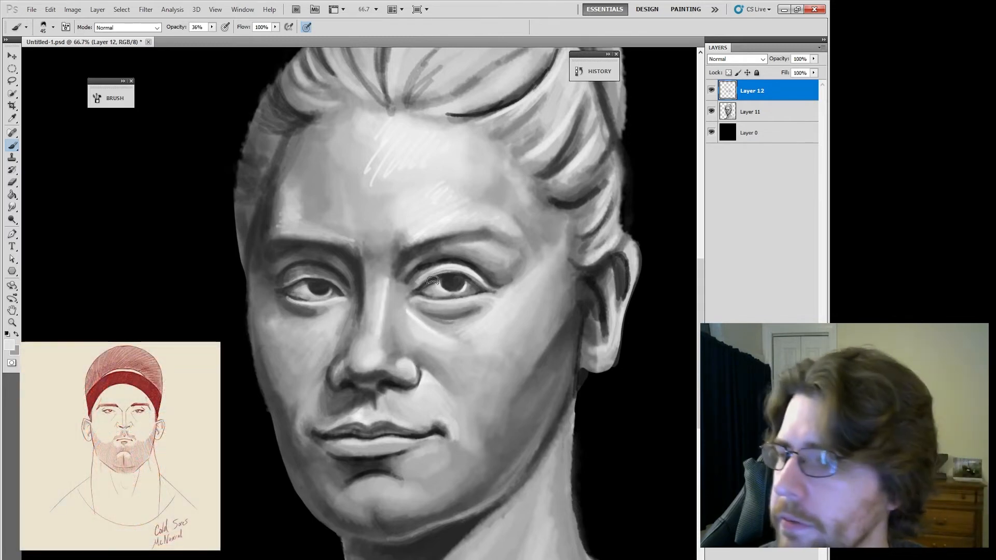
left_click(415, 375, "alt")
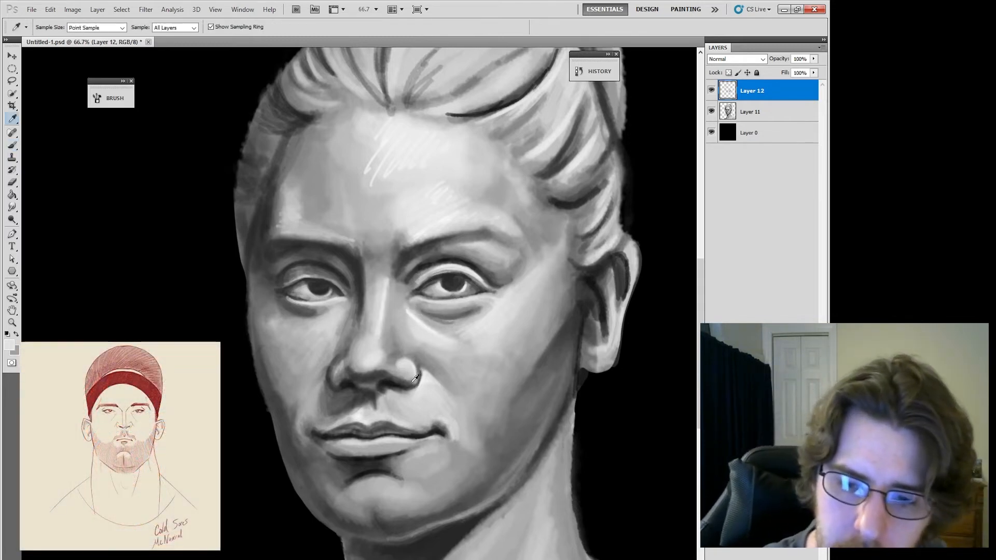
key("alt")
left_click(390, 357, "alt")
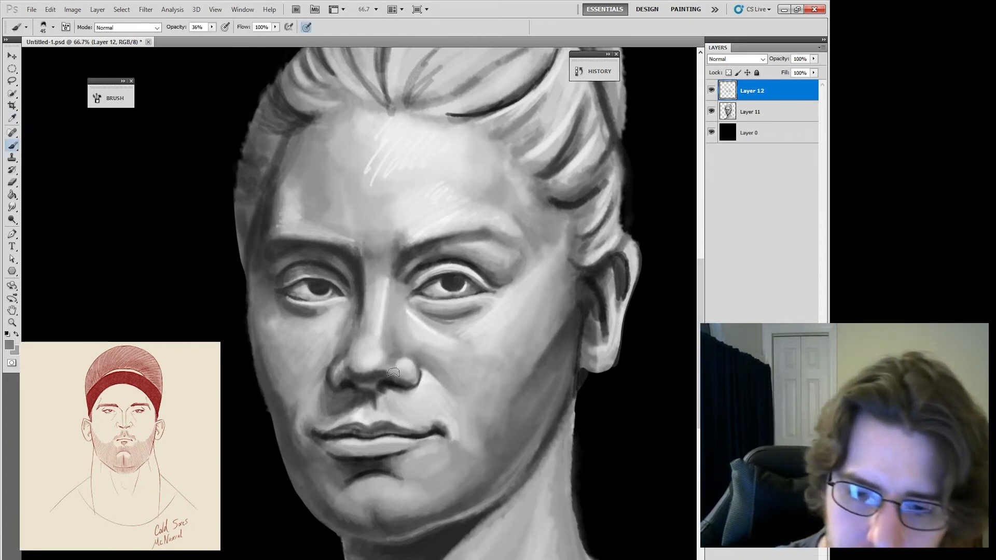
left_click(388, 373, "alt")
left_click_drag(392, 372, 404, 375)
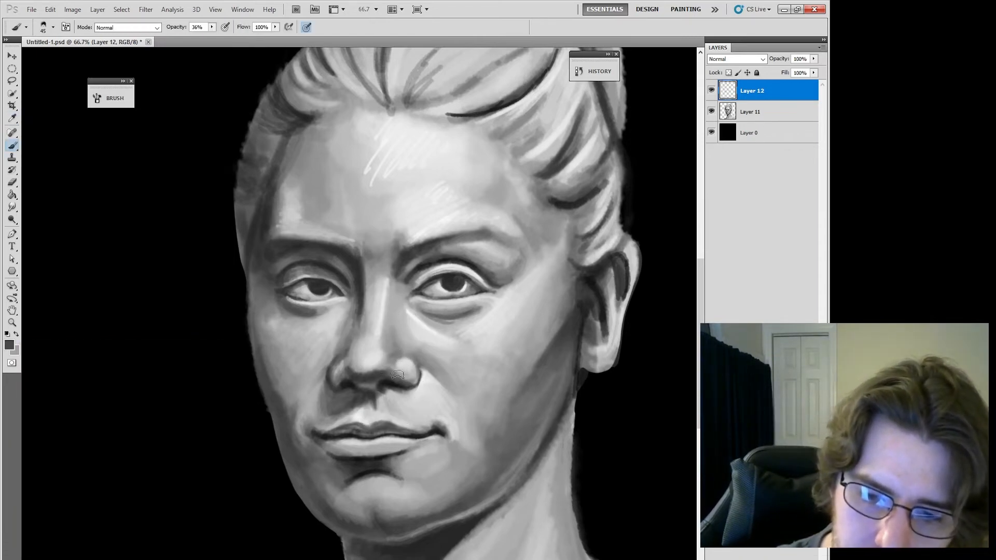
key("alt")
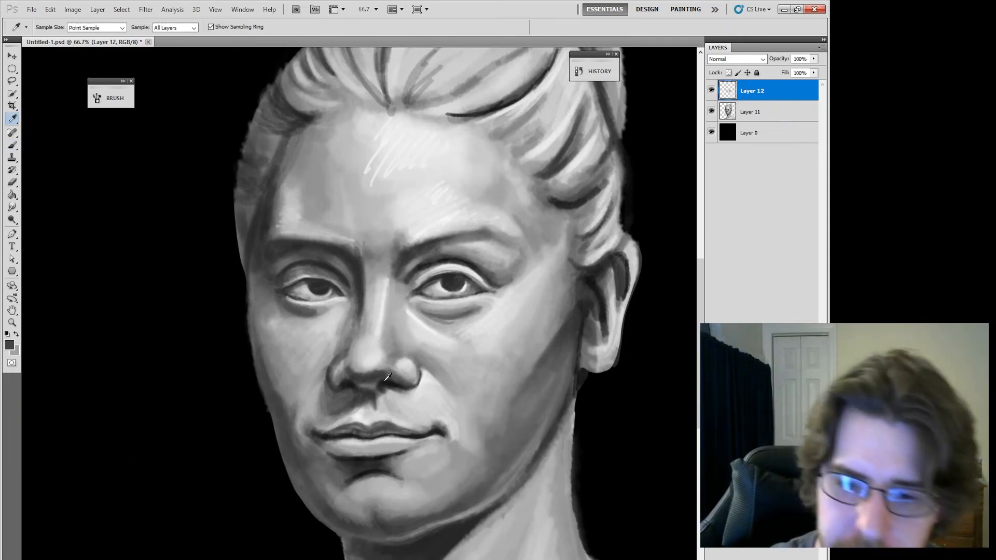
left_click(395, 363, "alt")
Reduce the brush size to 25 and refine the right-hand nostril and its lower edge with light and dark sampled tones
key("bracketleft")
key("bracketleft")
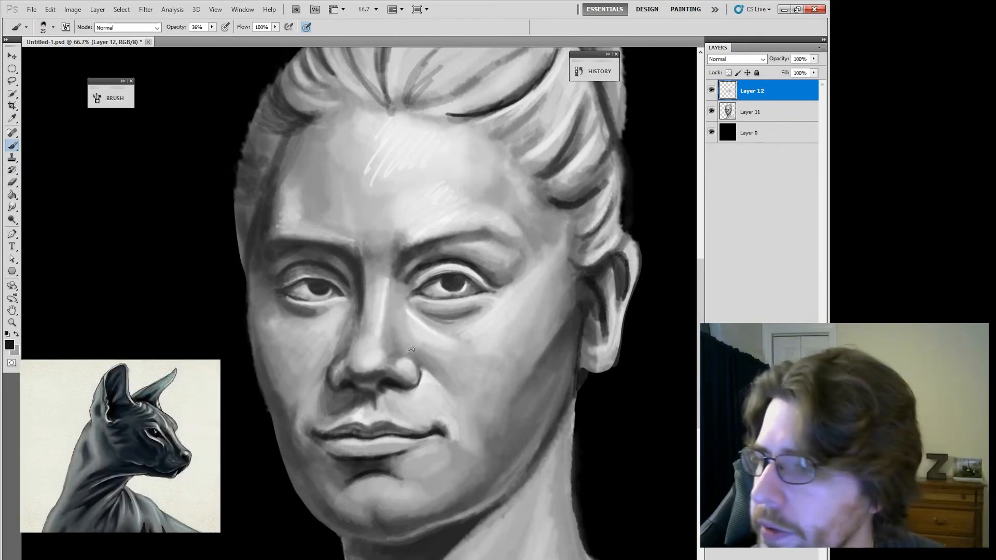
left_click(408, 372, "alt")
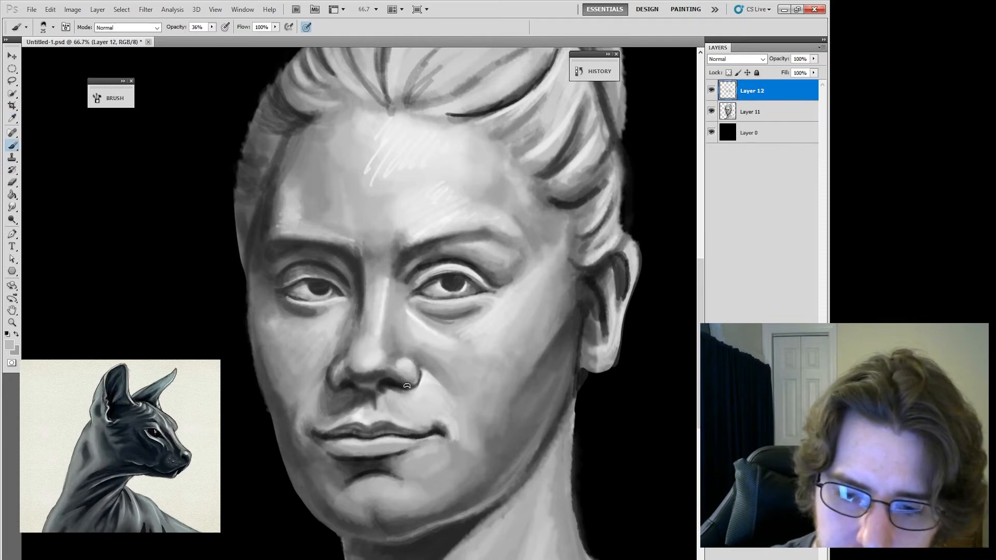
left_click(389, 380)
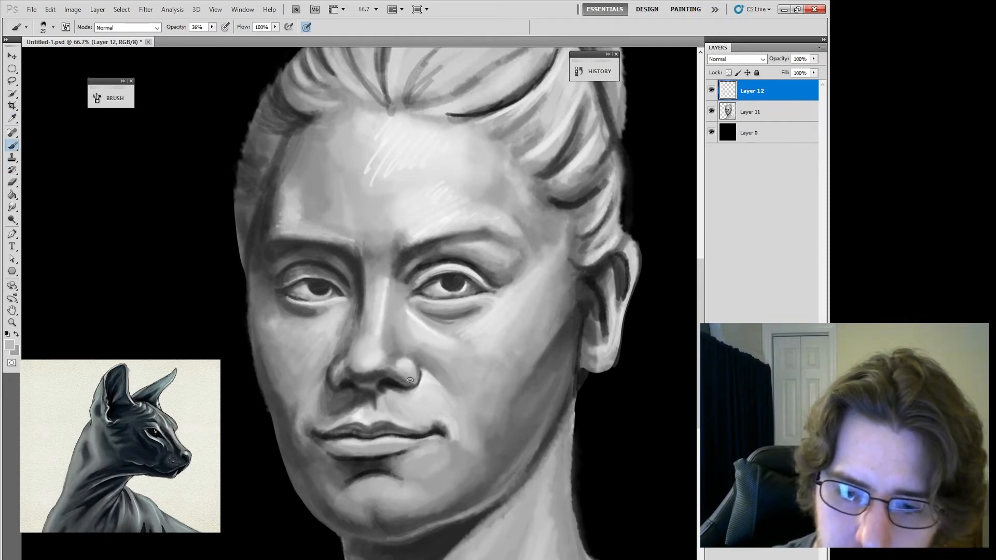
key("alt")
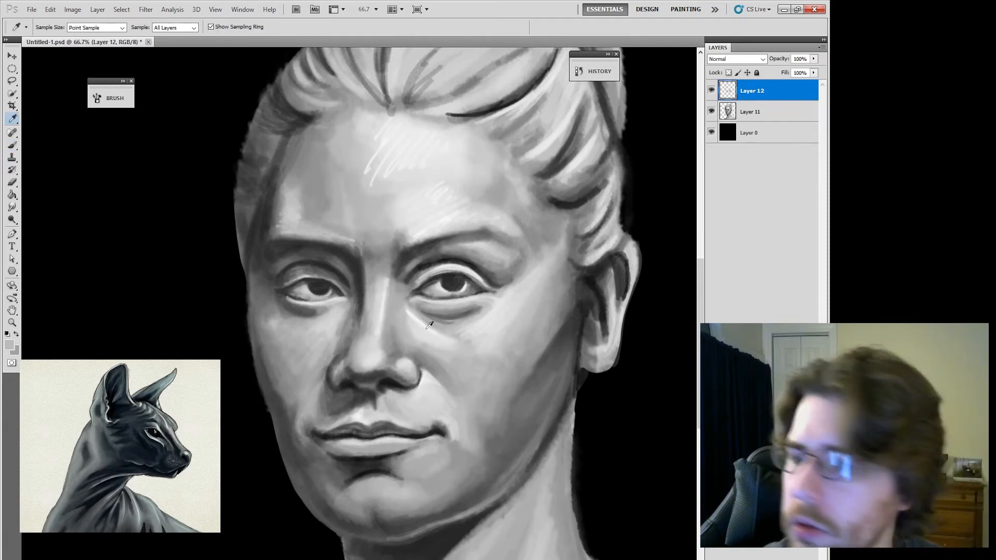
left_click(384, 369, "alt")
left_click(390, 367)
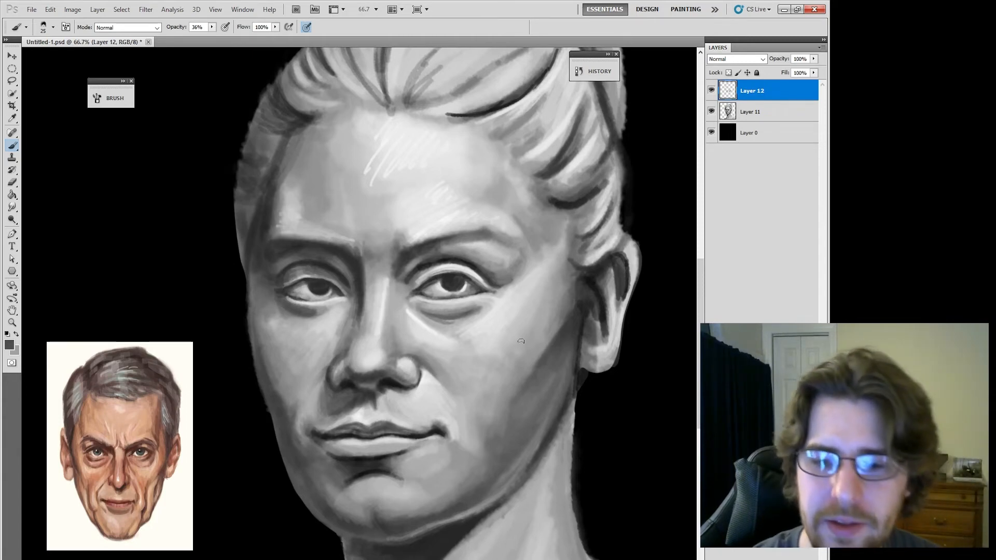
Soften the shading between the left-hand eye's inner corner and the nose bridge with greys sampled there
key("i")
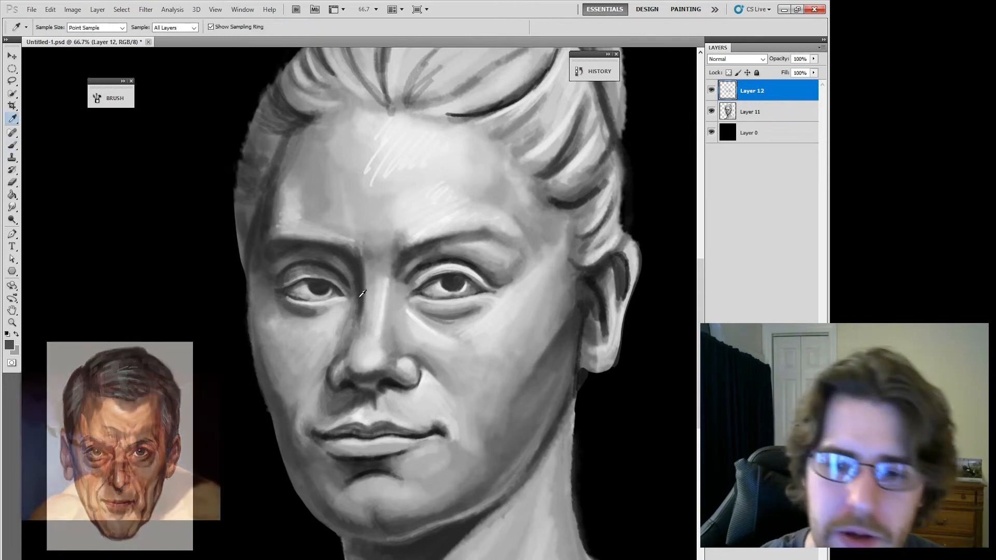
left_click(363, 311)
key("b")
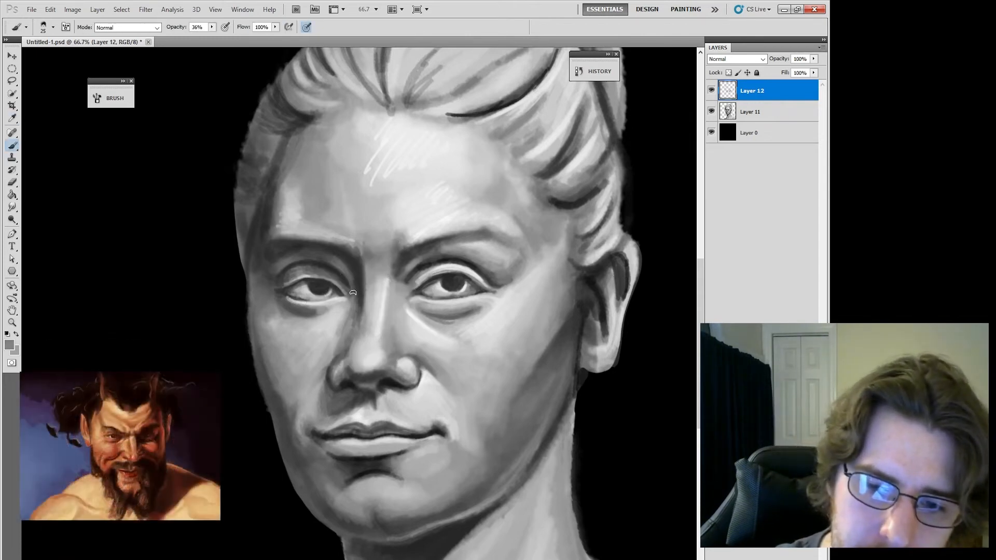
key("i")
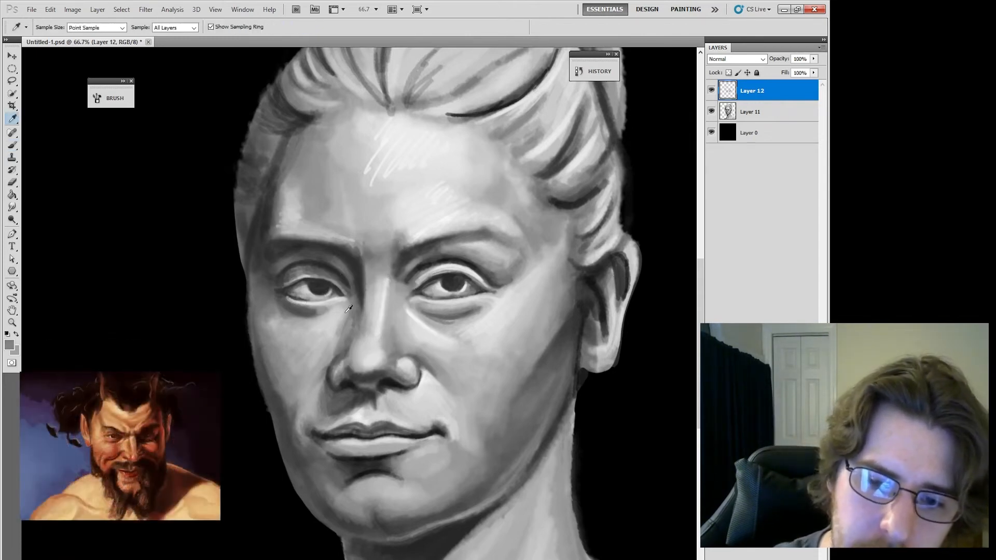
left_click(353, 306)
key("b")
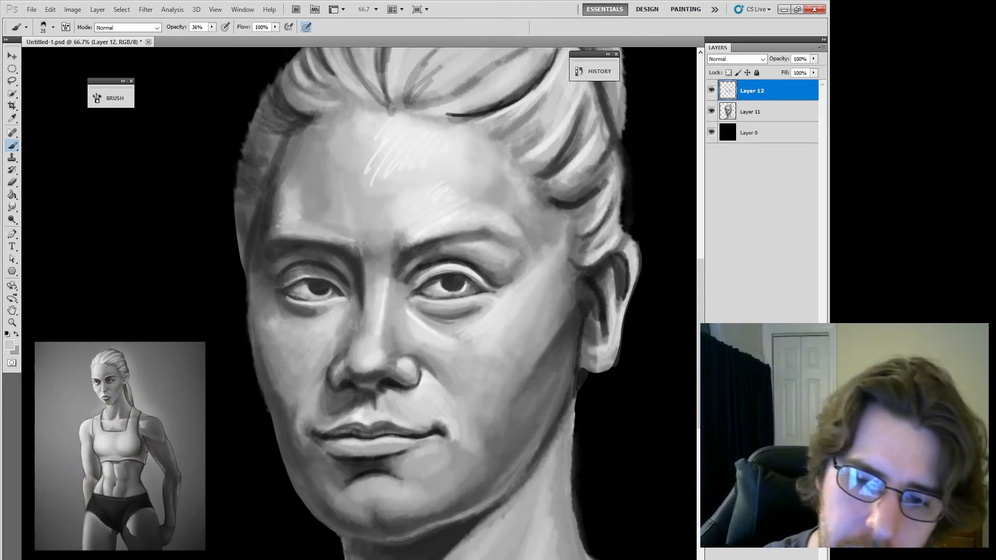
Blend the inner end of the left-hand eyebrow into the nose bridge with mid and dark greys sampled around it
key("i")
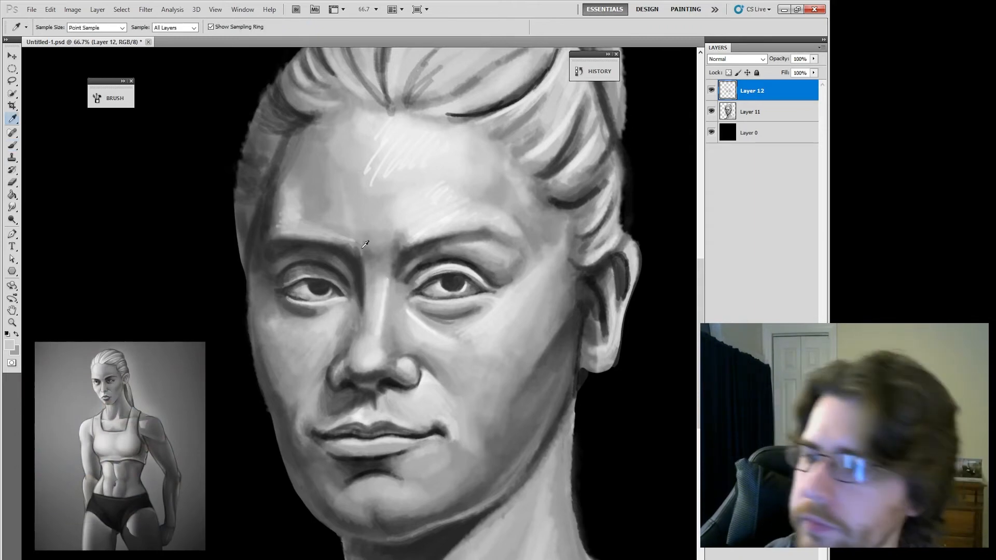
key("b")
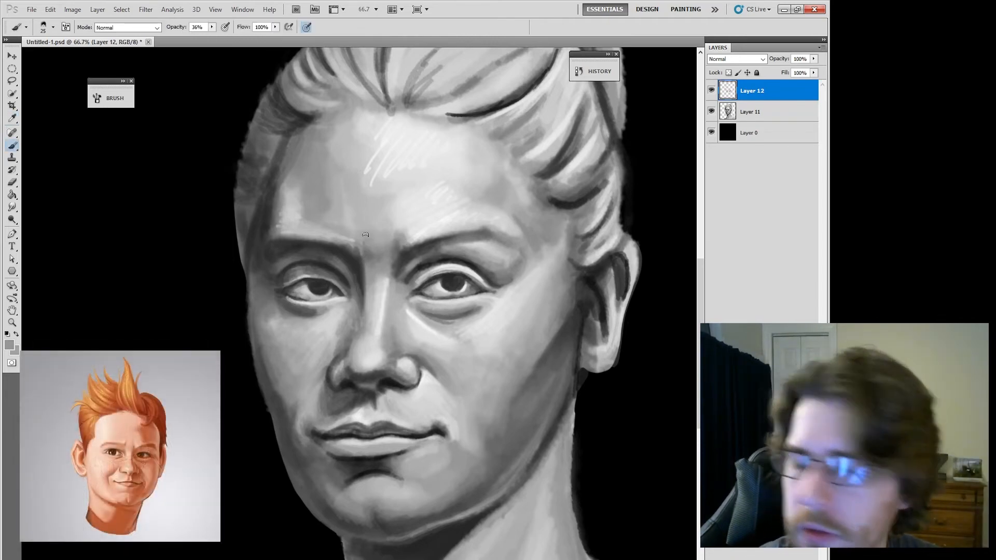
left_click(357, 283, "alt")
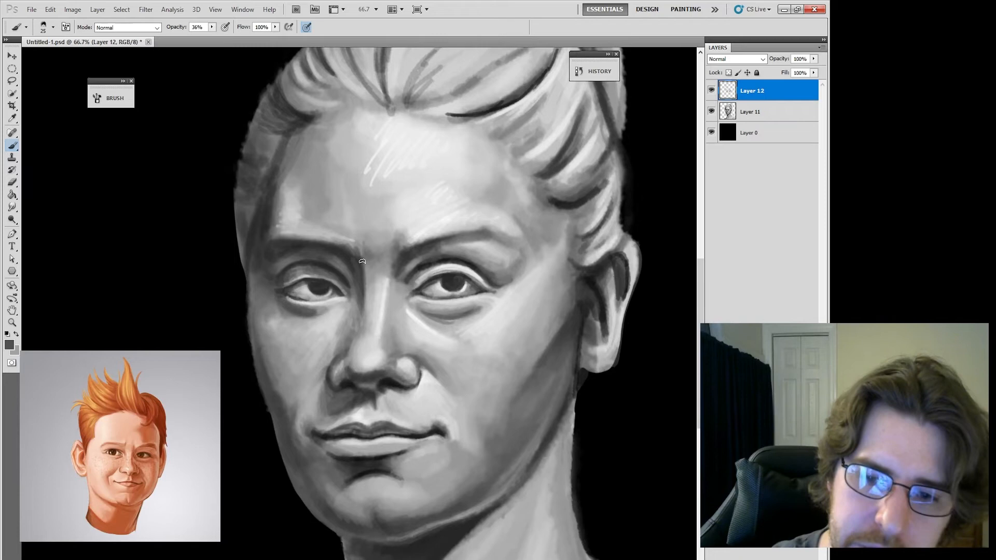
left_click(366, 311, "alt")
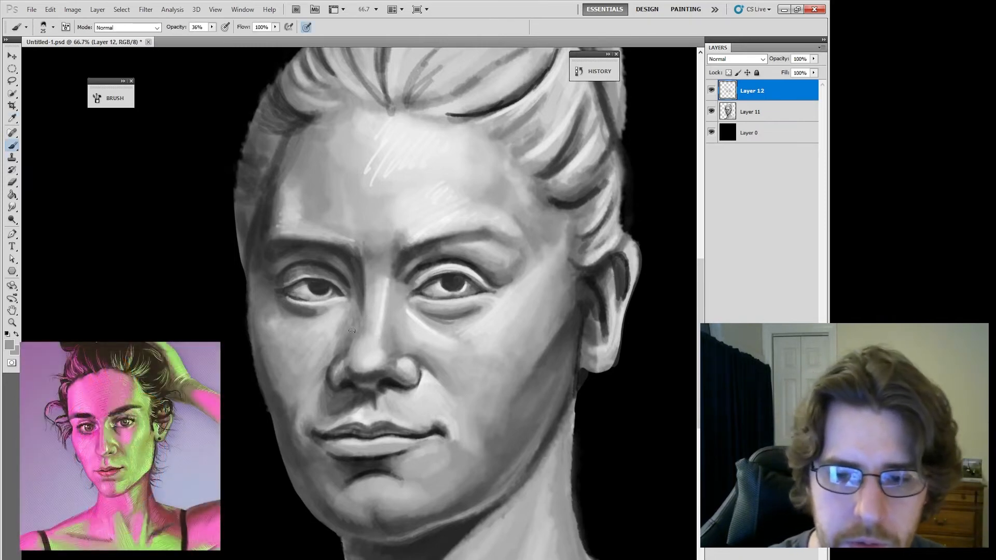
Set the brush size to 70 and soften the shading between the nose's left-hand side and the cheek with sampled greys
key("bracketright")
key("bracketright")
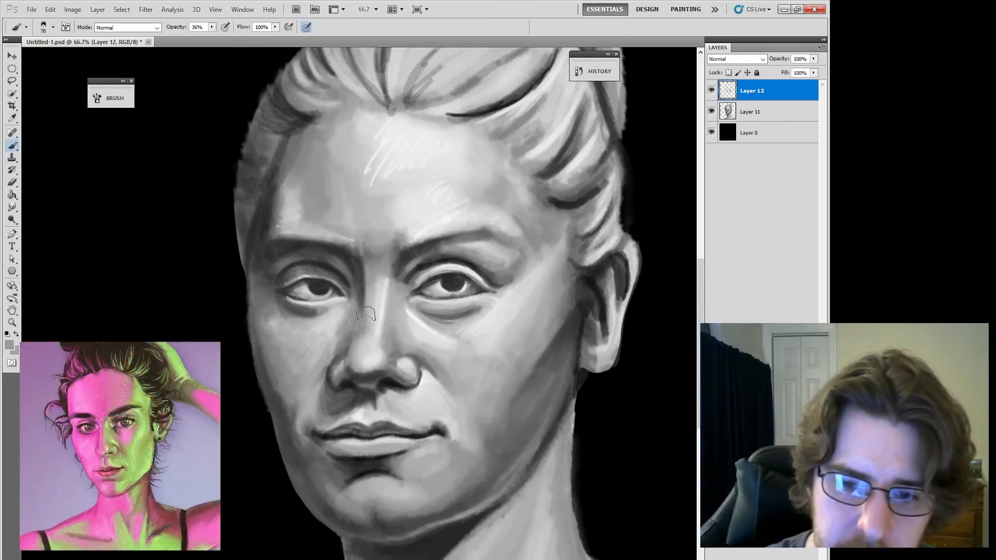
left_click_drag(366, 313, 342, 335)
left_click(339, 326, "alt")
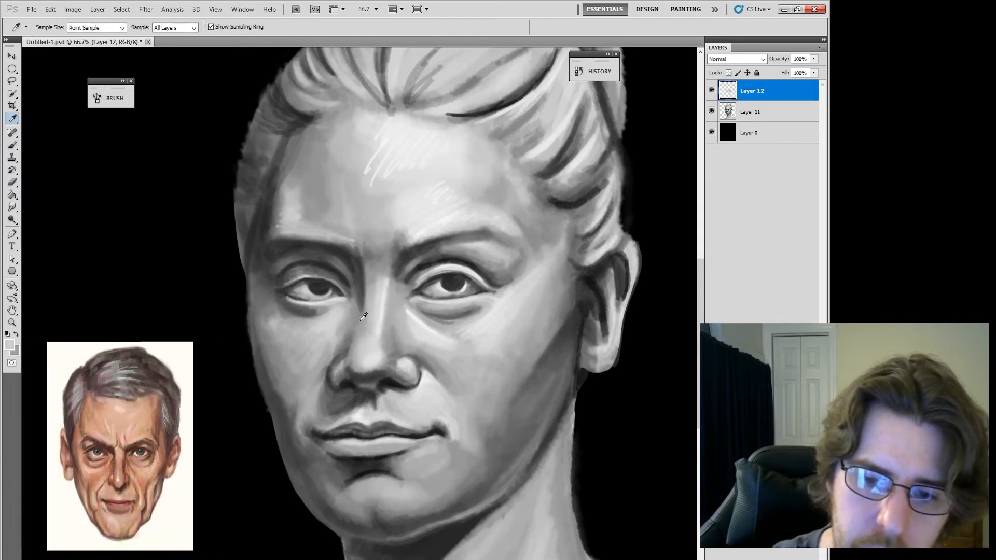
key("b")
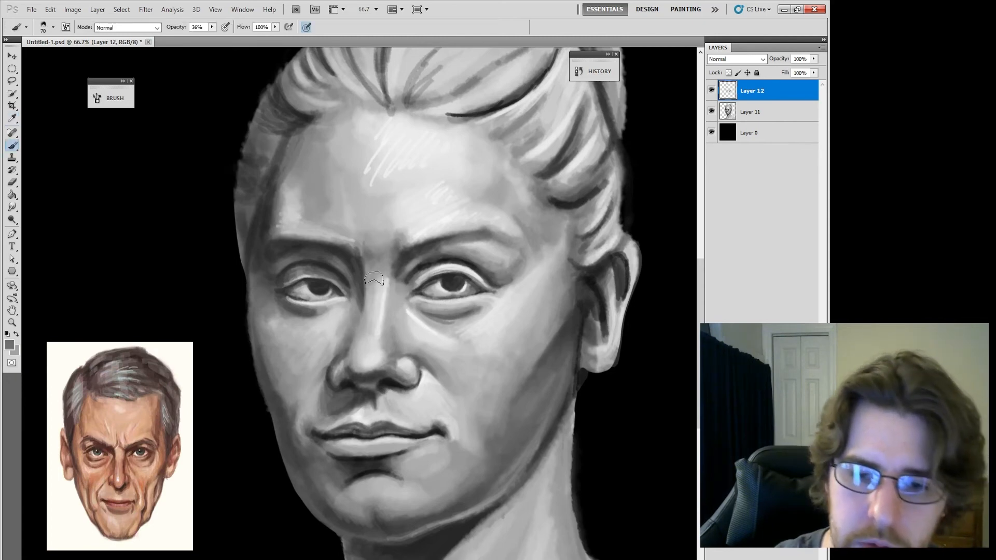
left_click_drag(343, 317, 333, 342)
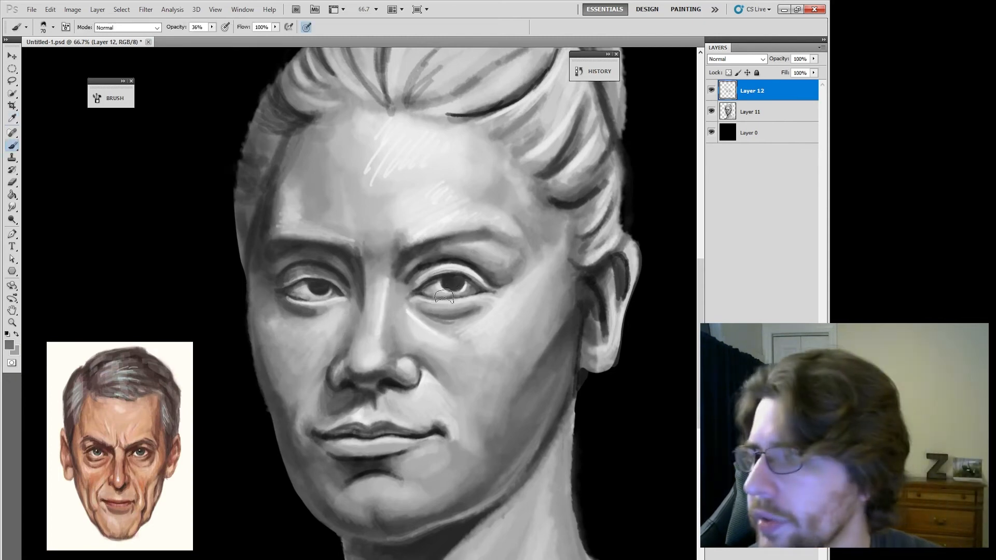
Blend the left-hand cheek from below the eye toward the nostril with greys sampled along the cheek's outer edge
key("i")
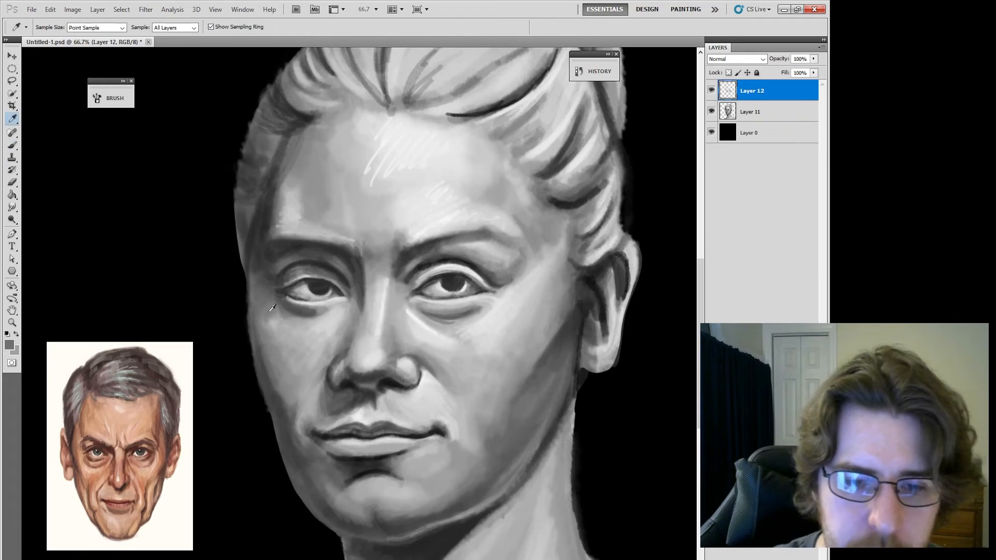
left_click(272, 308)
key("b")
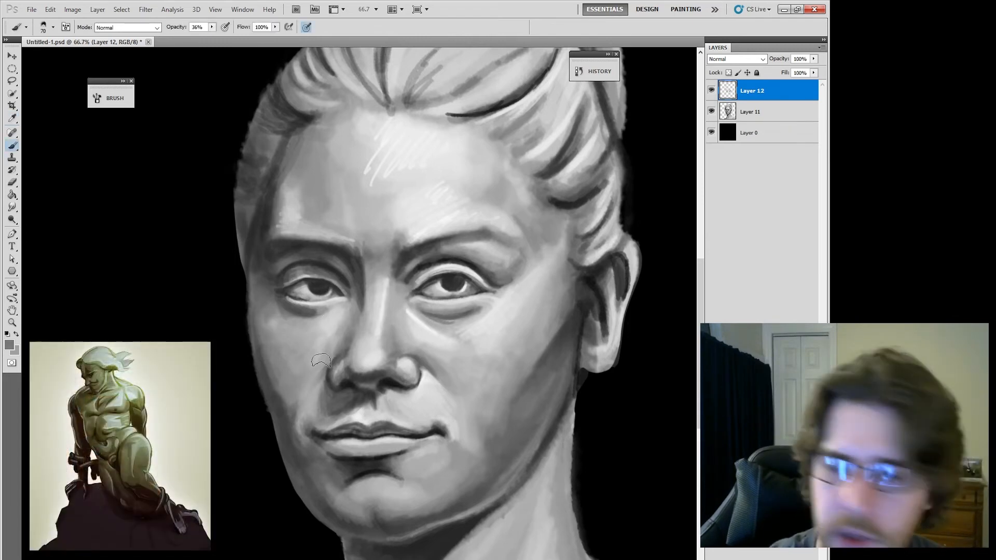
left_click(277, 407, "alt")
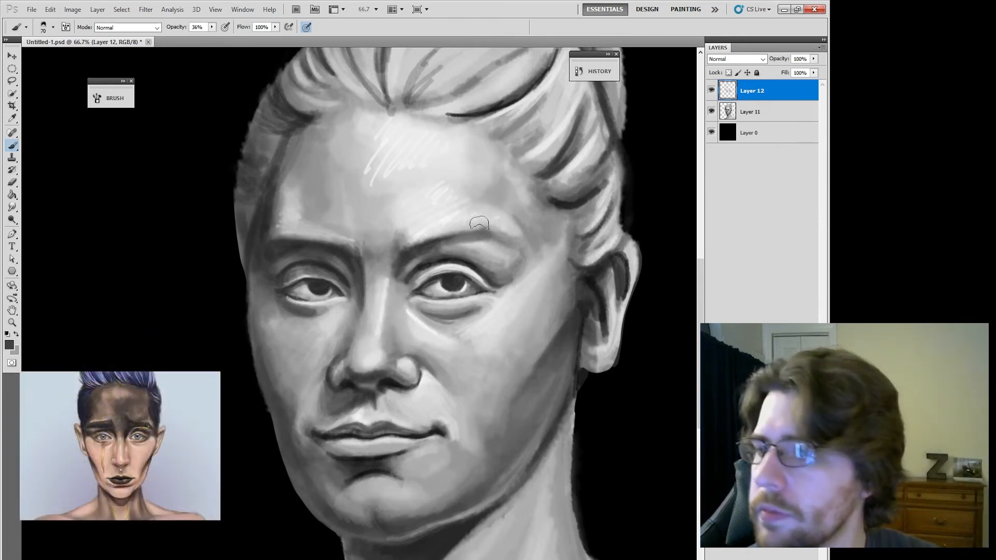
Lighten the forehead just above the inner half of the left-hand eyebrow with a highlight tone sampled from the forehead
key("i")
left_click(395, 148)
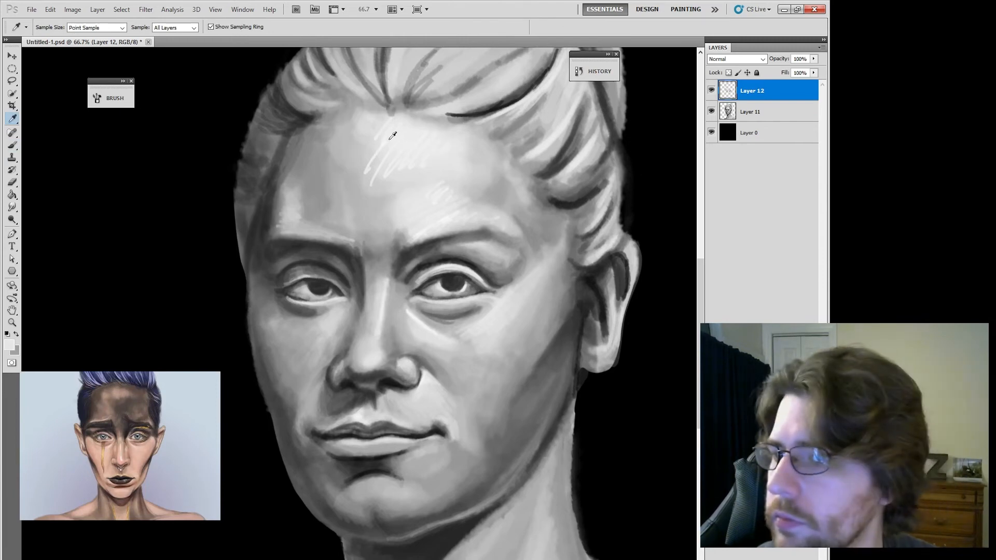
key("b")
left_click_drag(338, 221, 344, 227)
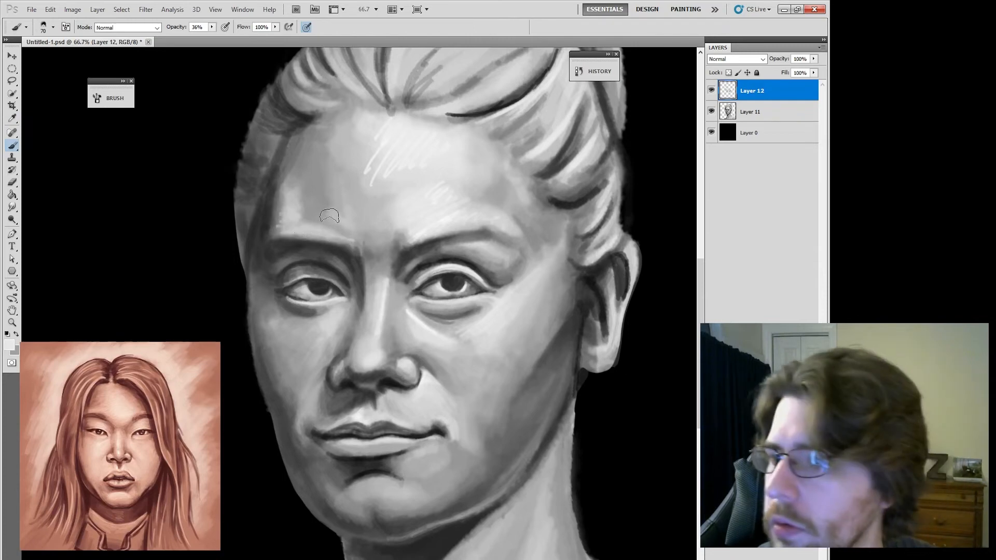
key("i")
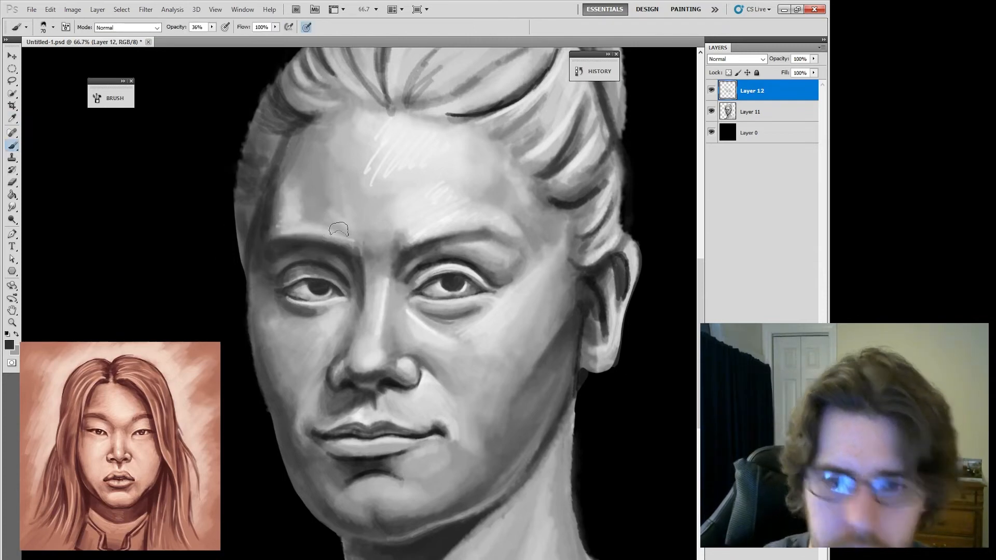
Darken and blend the outer part of the left-hand eyebrow into the temple with light and dark tones sampled around it
key("i")
left_click(293, 221)
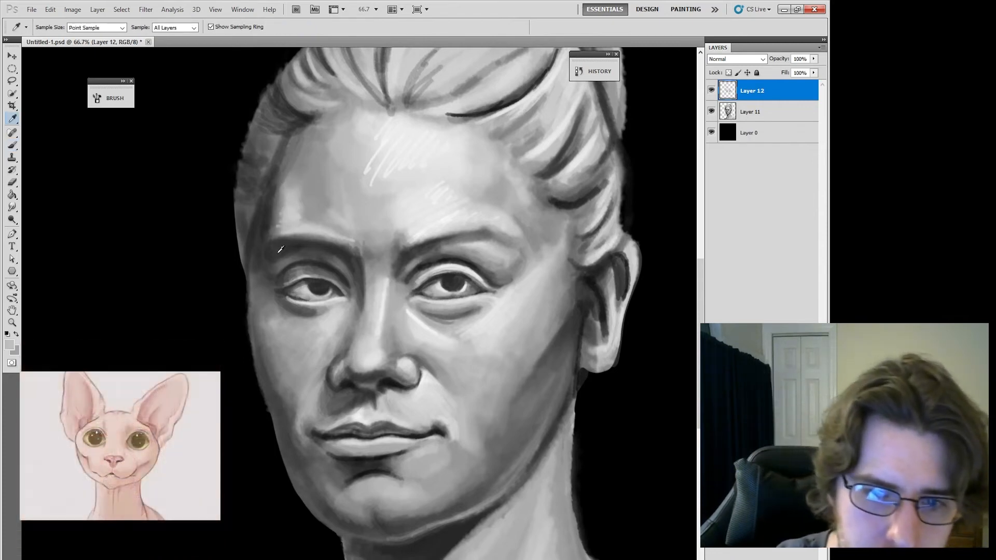
key("b")
left_click(273, 260, "alt")
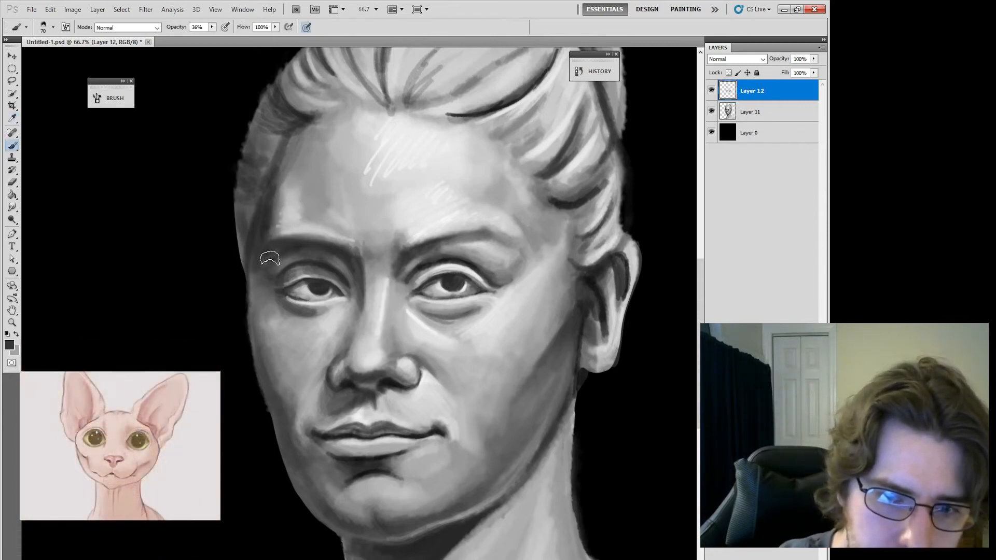
left_click(270, 258, "alt")
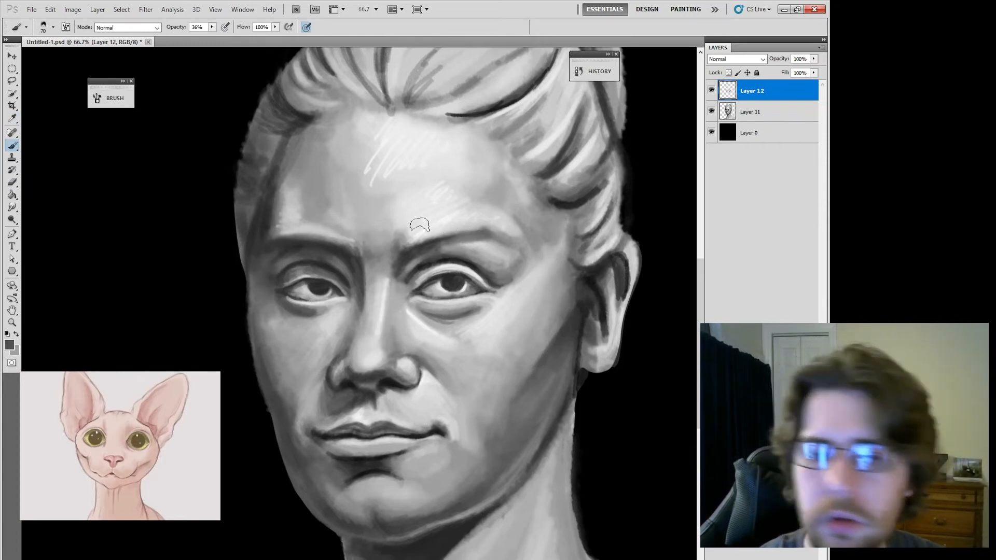
left_click_drag(284, 239, 288, 243)
left_click(299, 245, "alt")
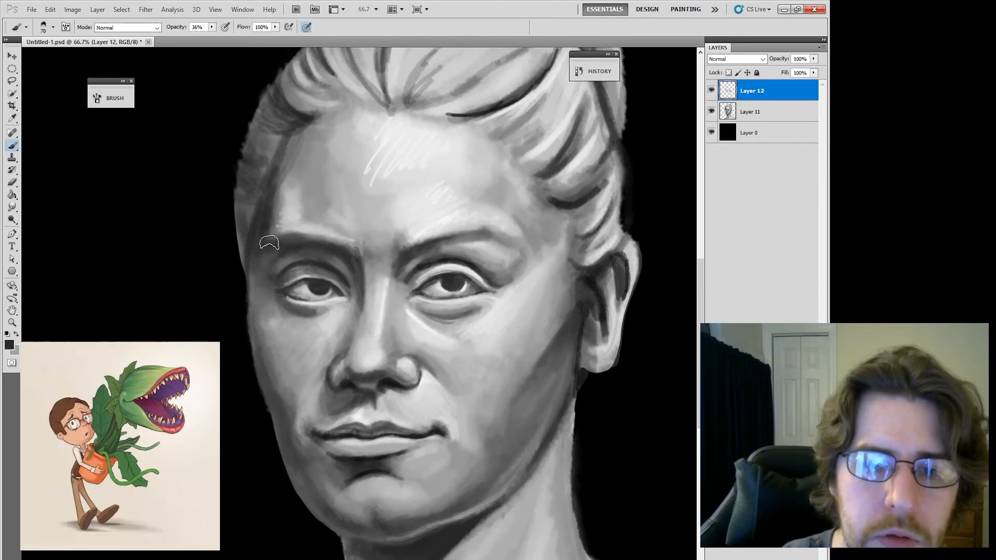
left_click_drag(280, 247, 314, 248)
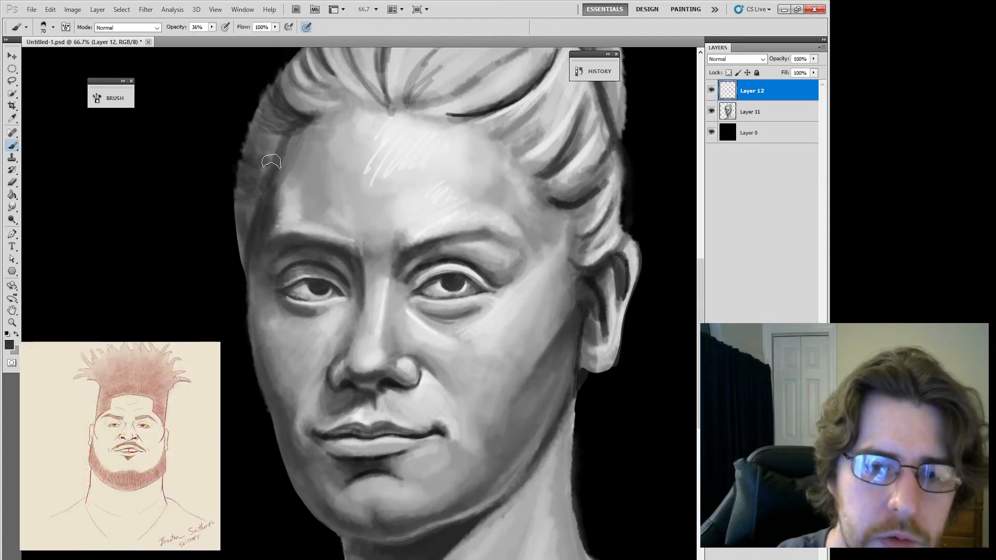
Reduce the brush size to 30 and refine the dark hair strands above the ear
left_click_drag(597, 311, 584, 336)
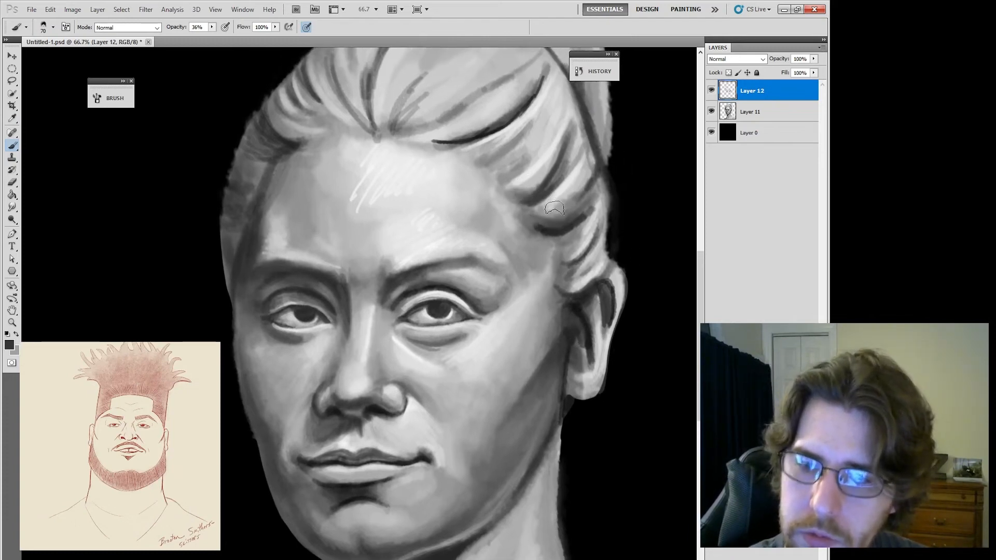
key("bracketleft")
key("bracketleft")
key("bracketleft")
key("bracketleft")
key("bracketleft")
key("bracketleft")
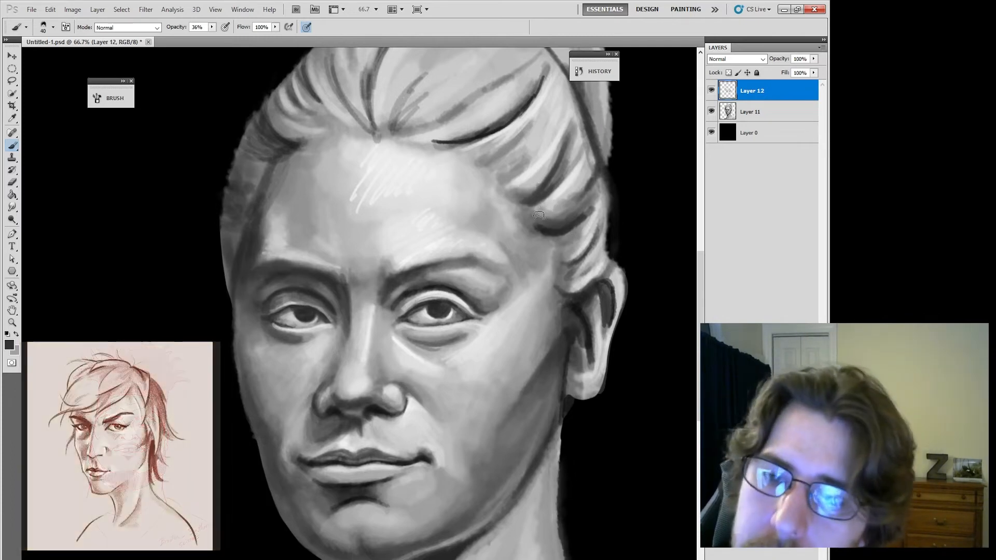
left_click_drag(533, 217, 560, 219)
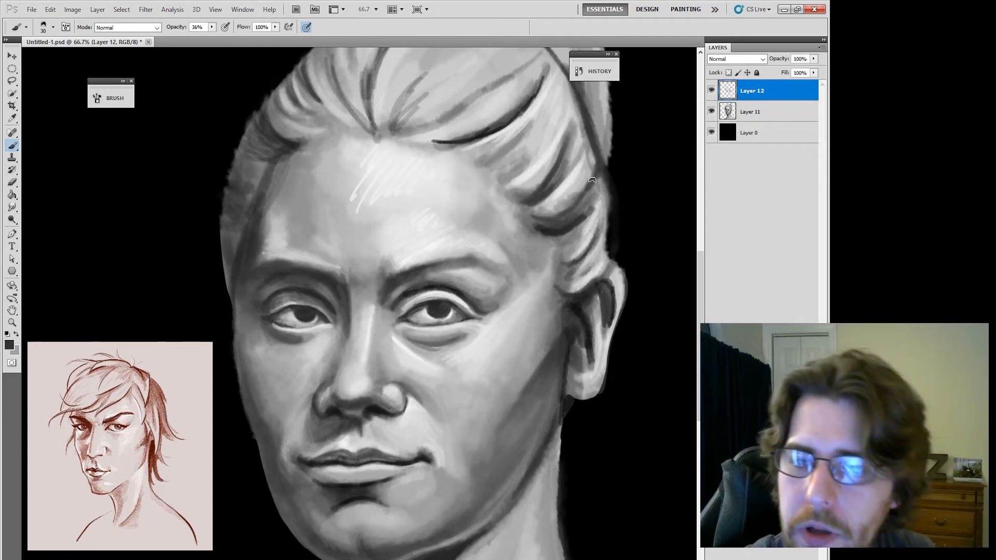
Paint strands across the crown beneath the bun and on the hair's left-hand side with greys sampled from the hair
left_click(591, 200, "alt")
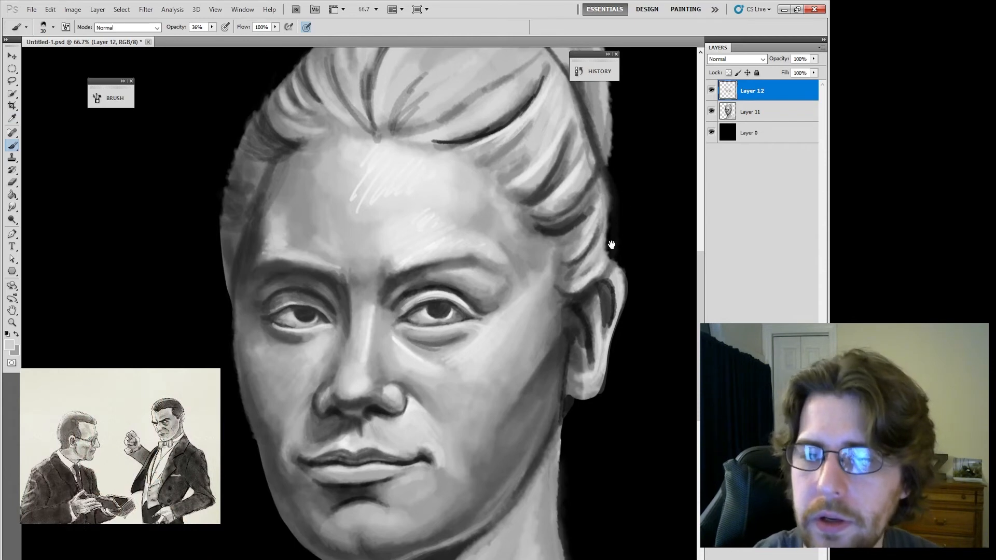
left_click_drag(571, 125, 535, 224)
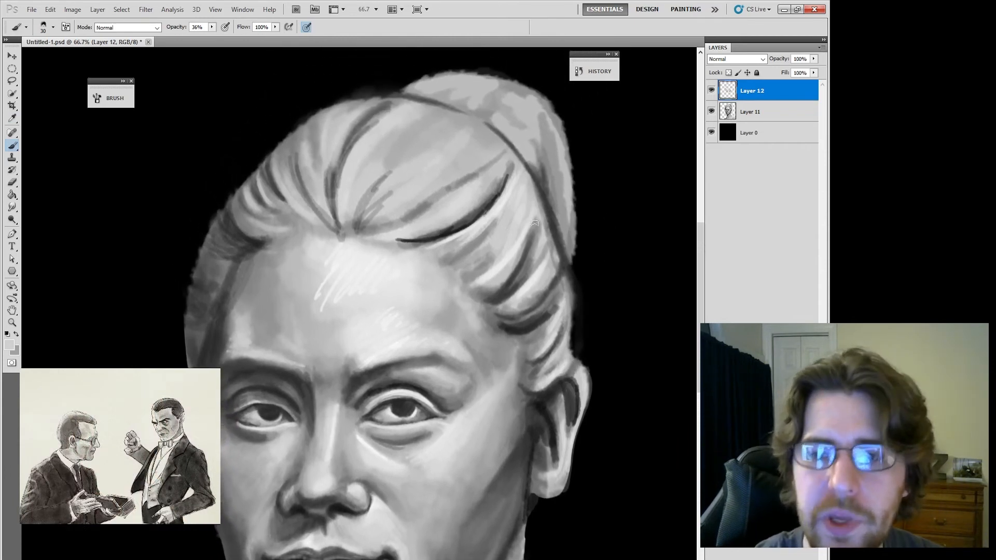
left_click(496, 129, "alt")
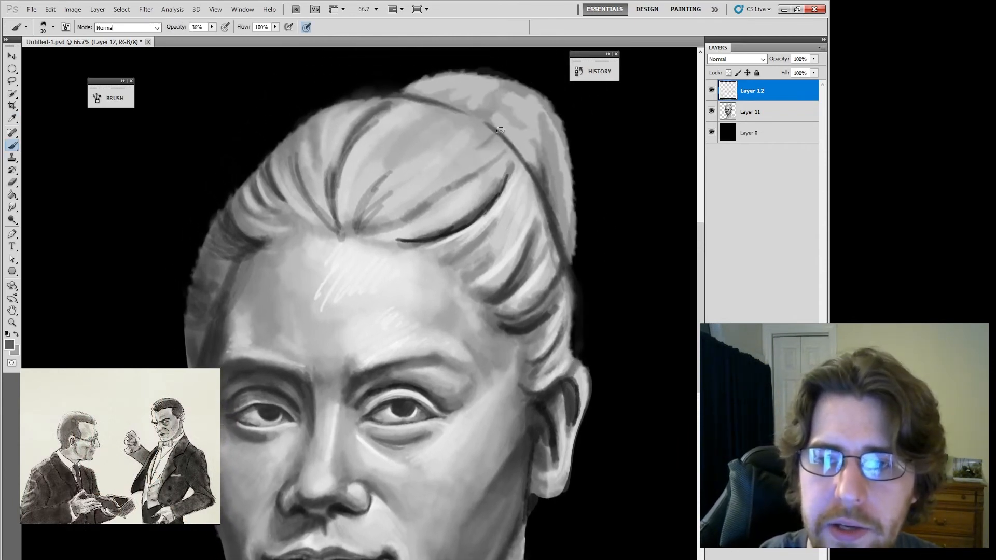
left_click_drag(501, 129, 492, 141)
left_click_drag(441, 111, 415, 131)
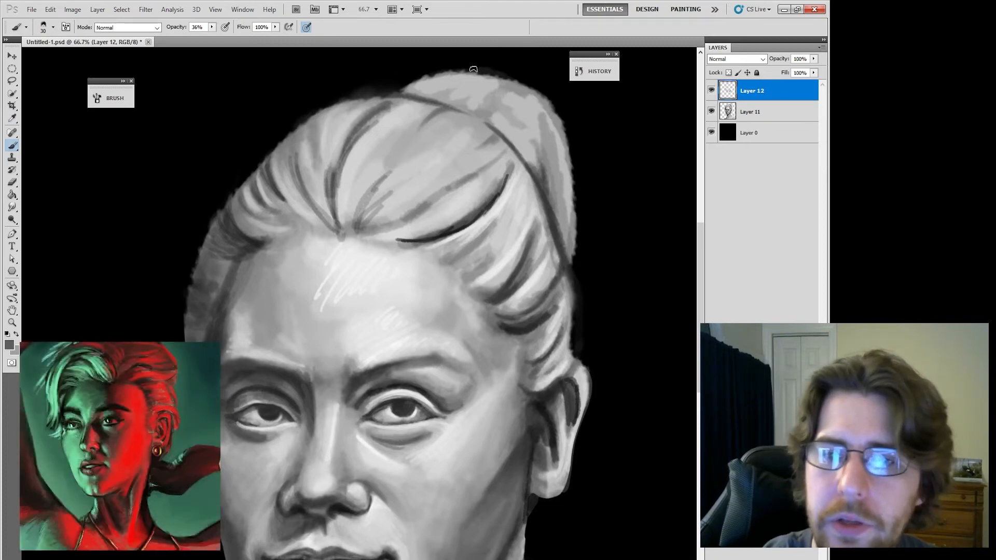
left_click_drag(457, 122, 419, 150)
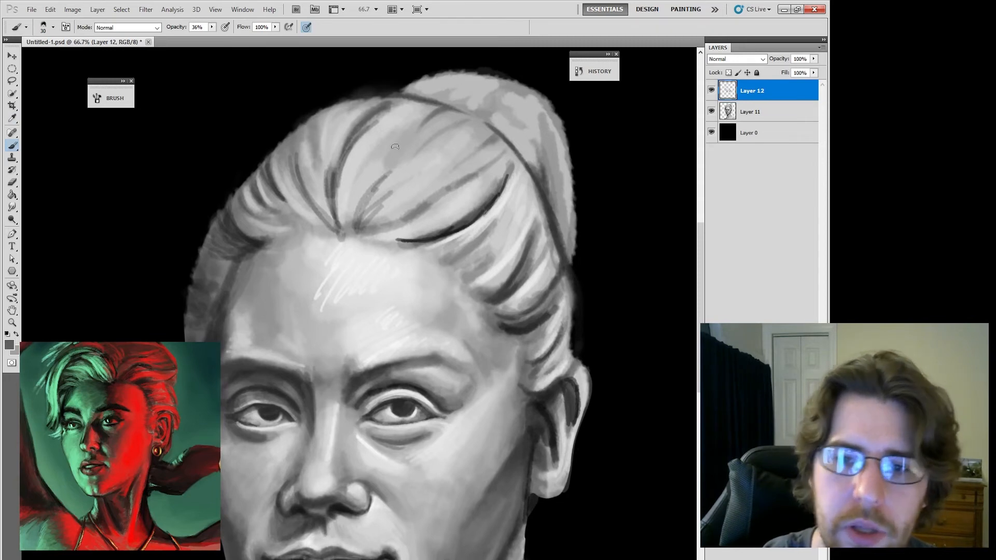
left_click(322, 133, "alt")
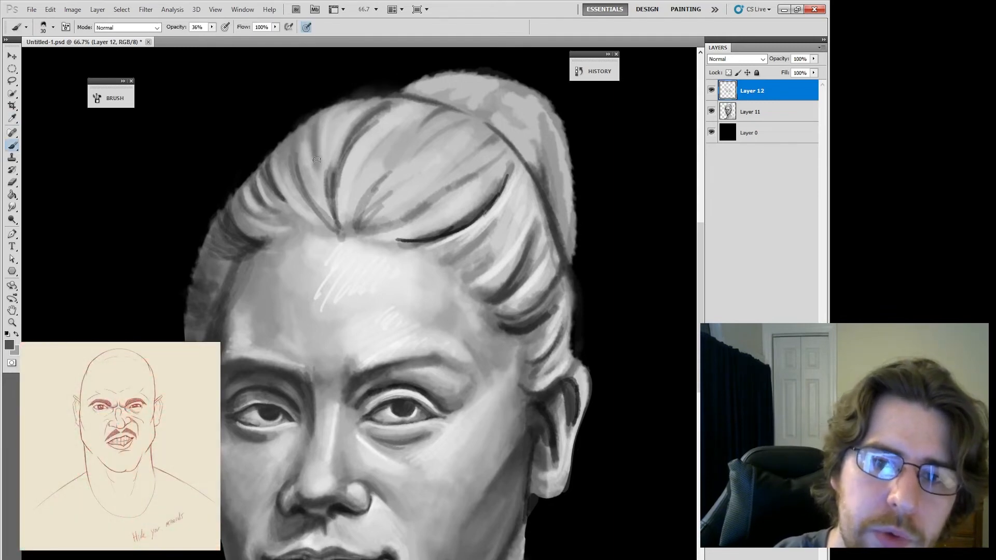
left_click_drag(322, 127, 328, 107)
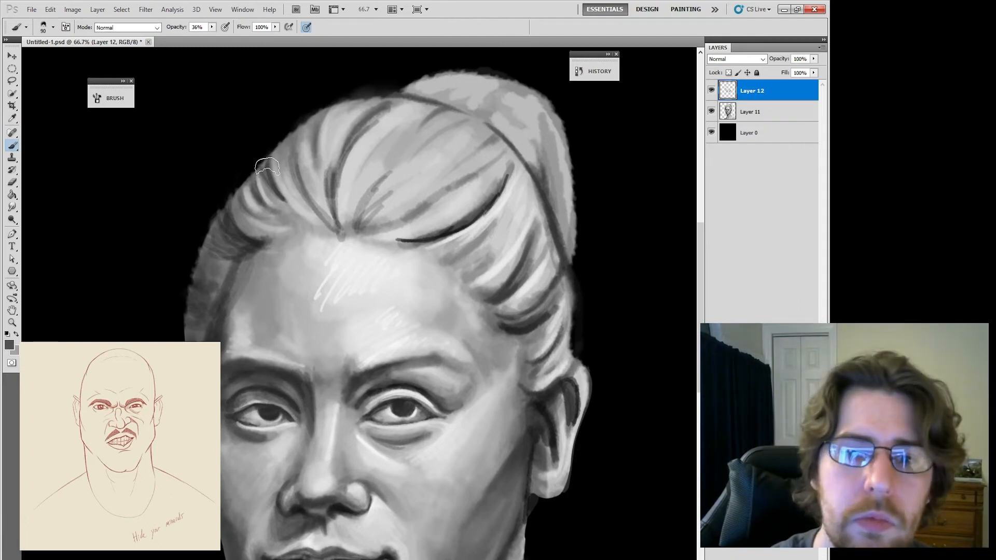
Enlarge the brush to 175 and shade the crown and the base of the bun with broad dark grey strokes
key("bracketright")
key("bracketright")
key("bracketright")
key("bracketright")
key("bracketright")
key("bracketright")
key("bracketright")
key("bracketright")
key("bracketright")
key("bracketright")
key("bracketright")
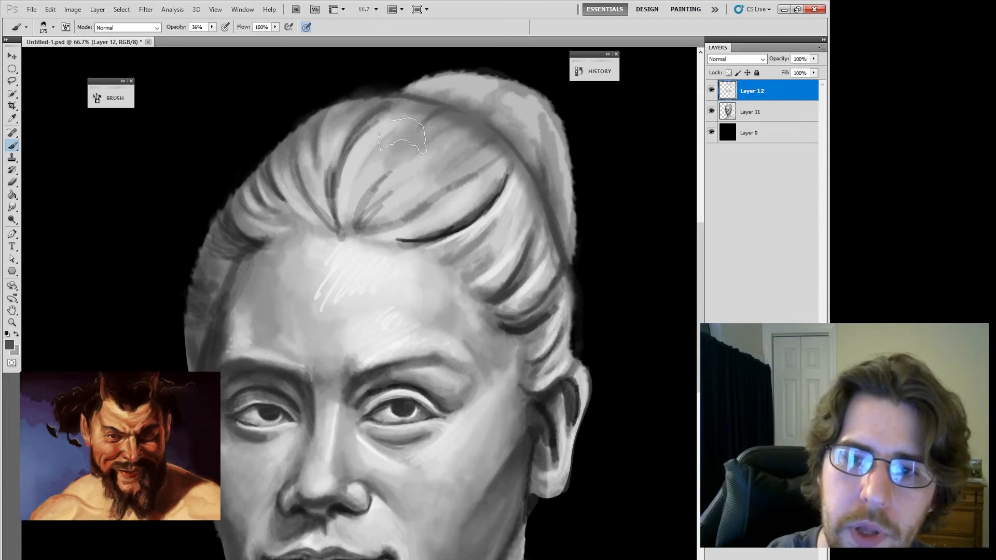
Set the brush size to 60 and paint strands over the crown down to the hairline with light and dark tones sampled there
key("e")
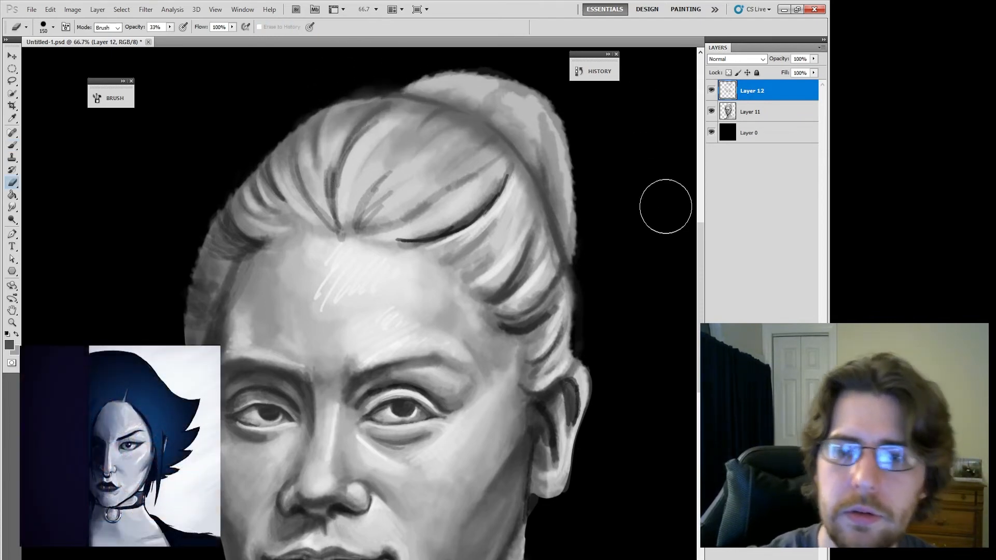
key("ctrl+minus")
key("ctrl+minus")
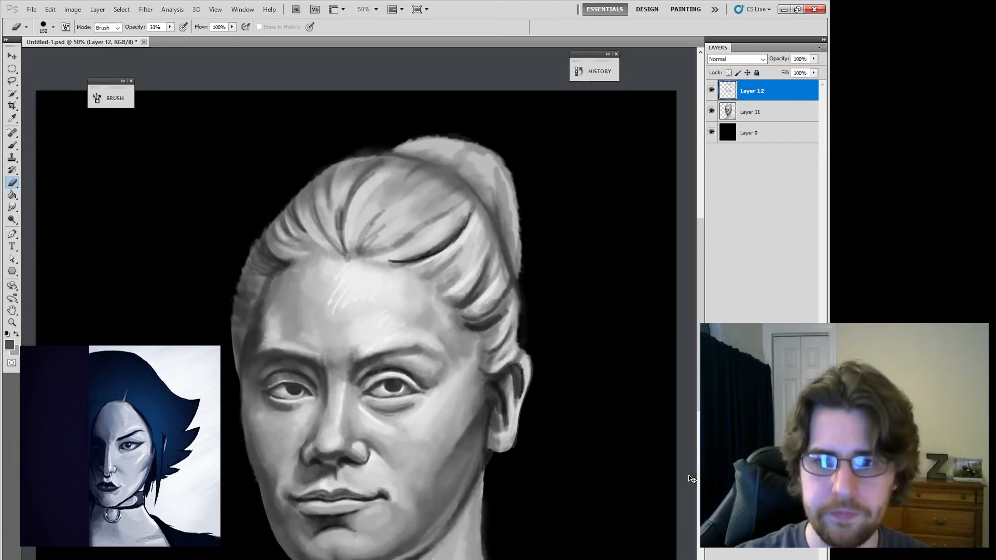
key("i")
left_click(418, 209)
key("b")
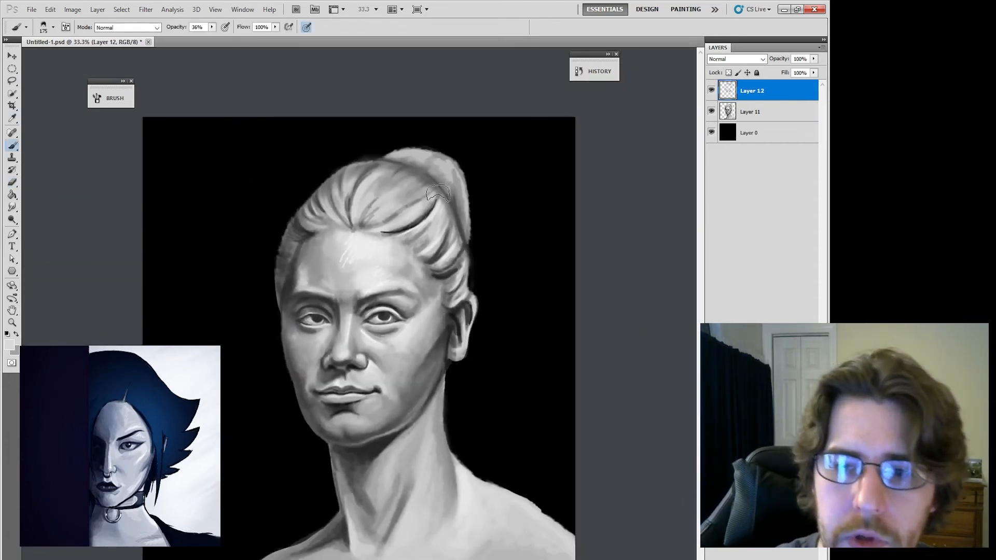
key("bracketleft")
key("bracketleft")
key("bracketleft")
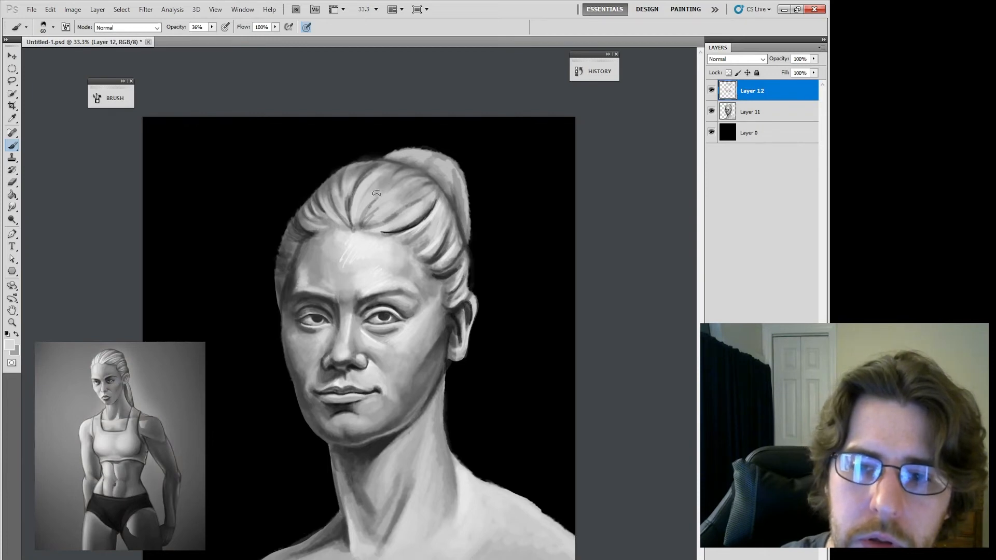
left_click_drag(403, 167, 380, 181)
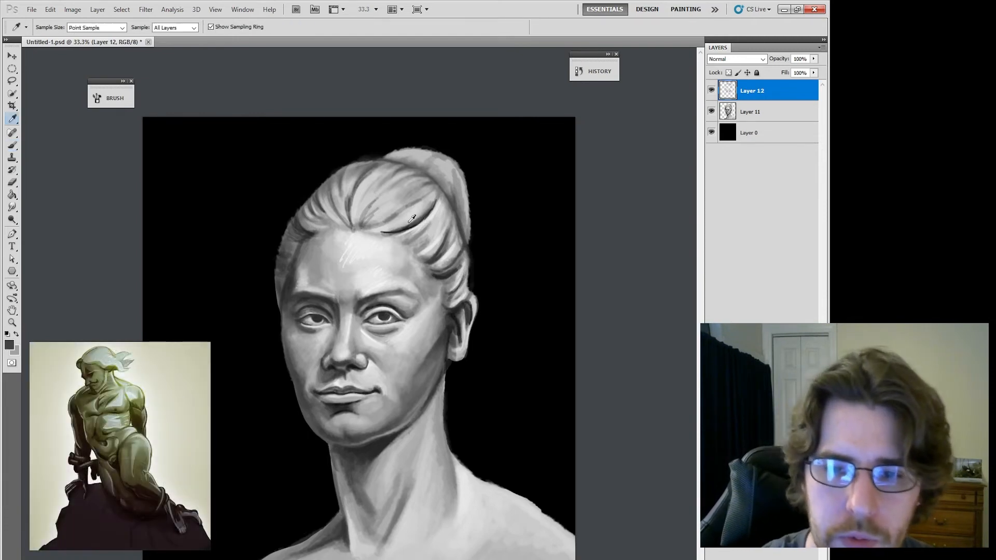
left_click_drag(393, 227, 384, 227)
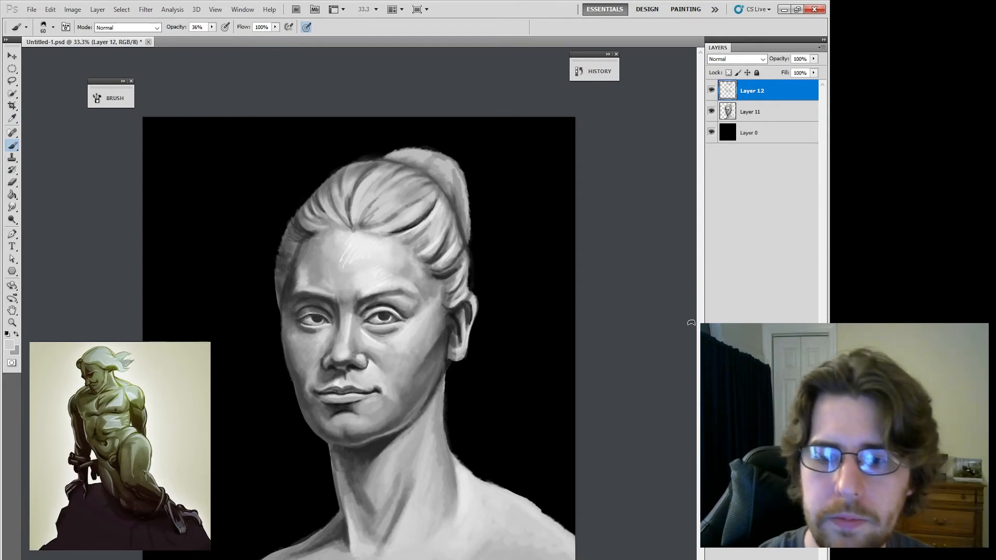
Paint strands along the hair's left-hand side, the crown and above the forehead hairline with dark and light tones sampled from the canvas
key("i")
left_click(450, 272)
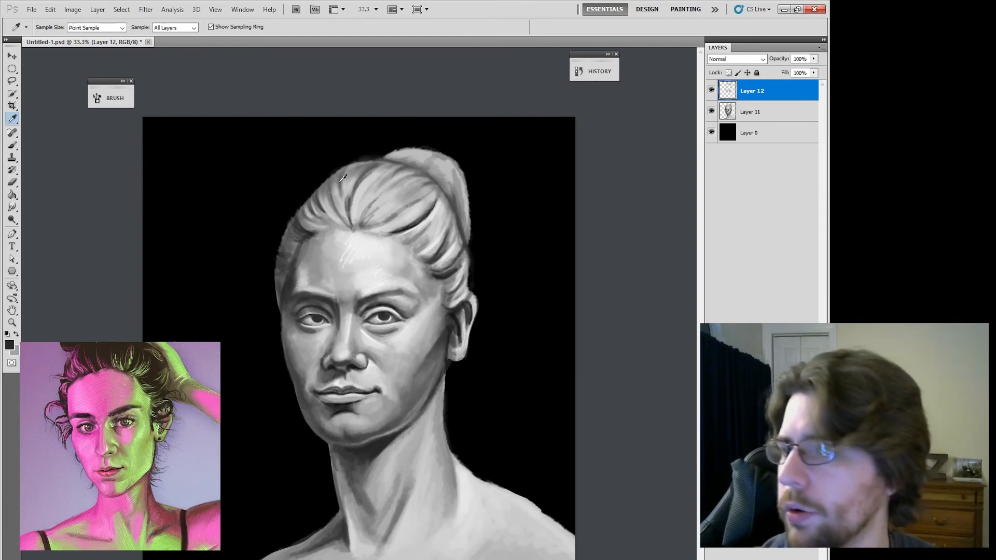
key("b")
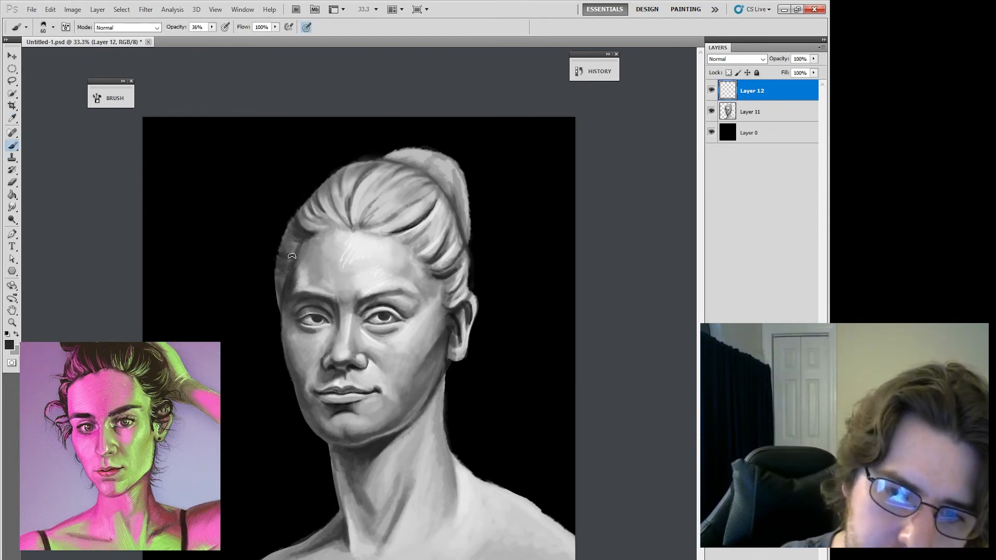
left_click(284, 190, "alt")
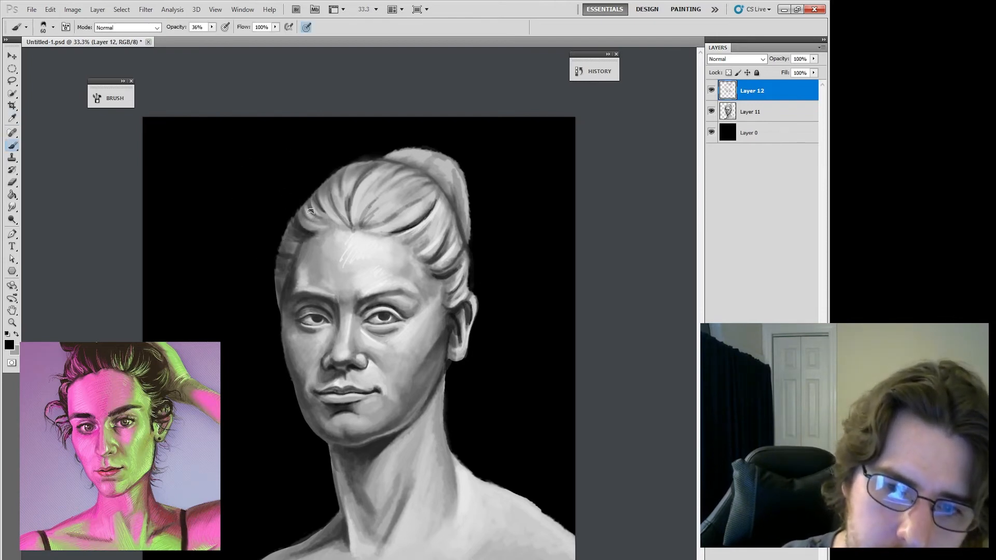
left_click_drag(291, 255, 297, 245)
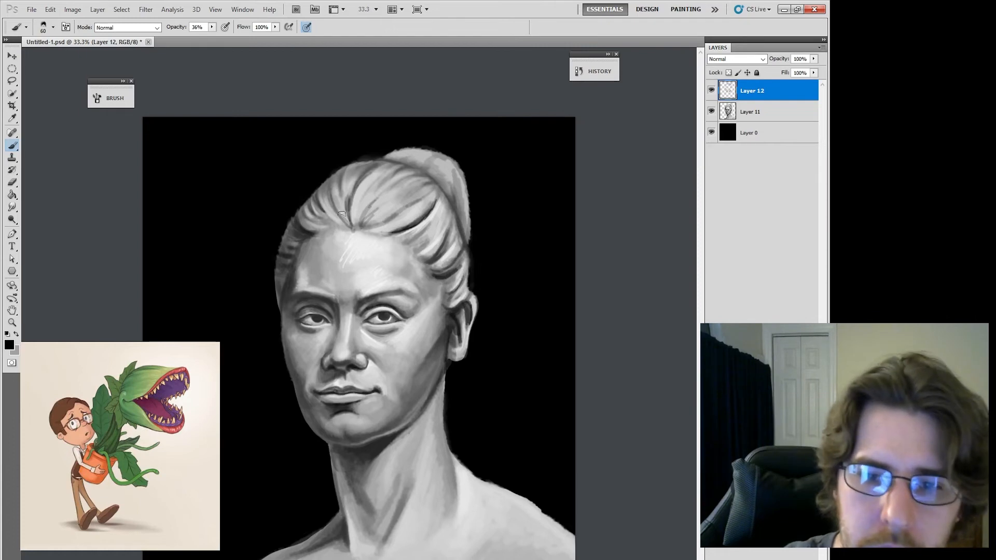
left_click_drag(342, 214, 336, 207)
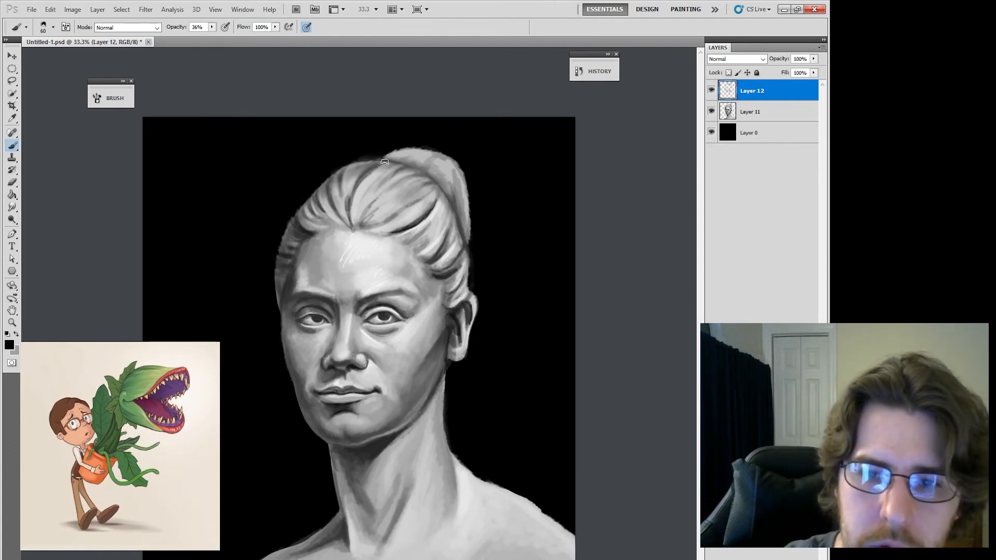
left_click(436, 200, "alt")
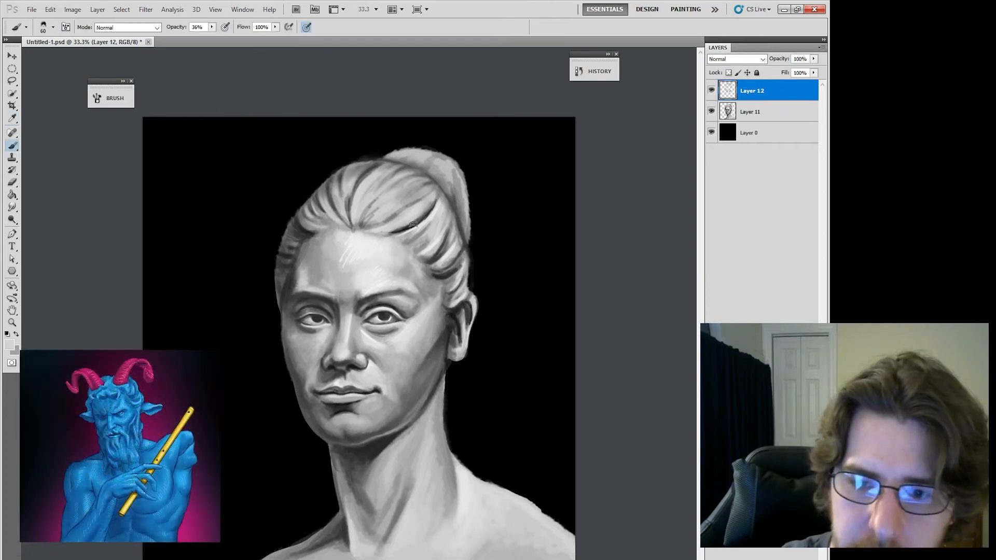
mouse_move(400, 232)
left_mouse_down()
mouse_move(430, 212)
mouse_move(388, 235)
left_mouse_up()
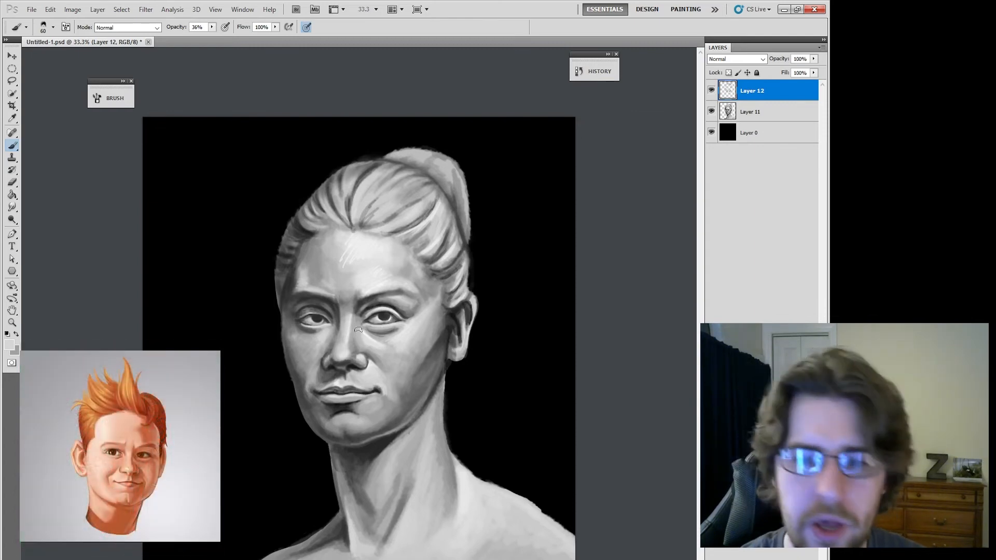
Merge Layer 11 and Layer 12 into a single portrait layer
left_click(751, 109, "shift")
right_click(752, 101)
left_click(763, 308)
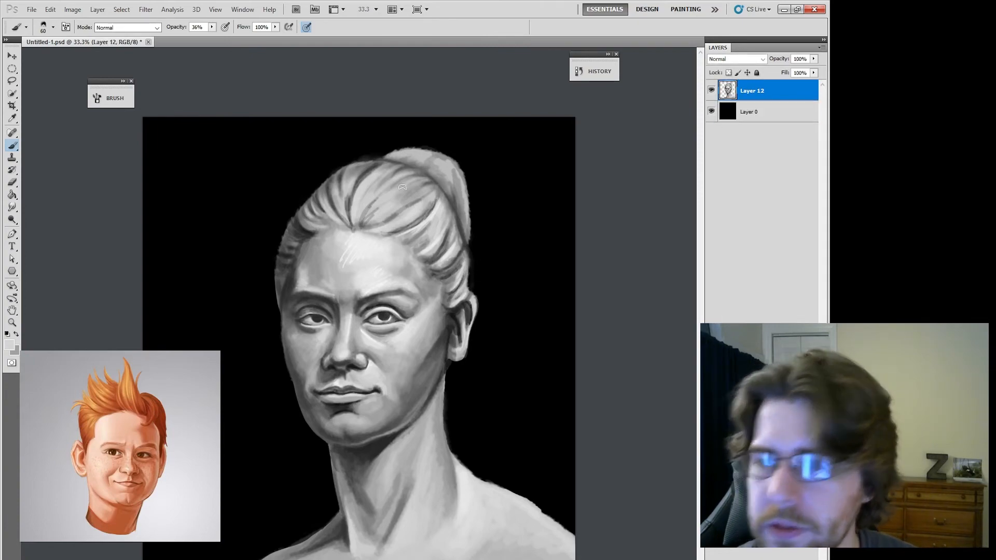
Reshape the left-hand eye and brow and the nose area with Liquify, and compare the portrait with its pre-Liquify state
left_click(144, 9)
left_click(156, 70)
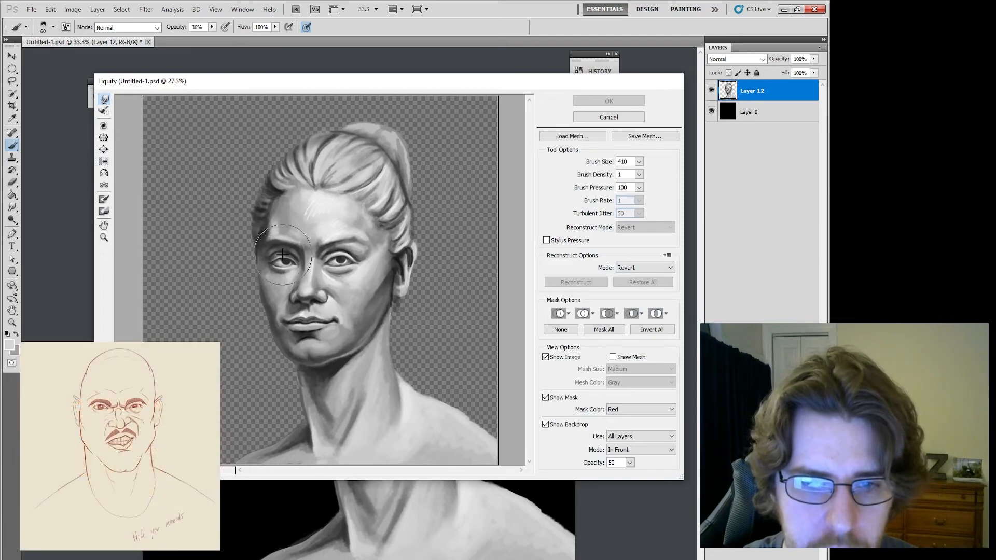
mouse_move(281, 253)
left_mouse_down()
mouse_move(275, 259)
mouse_move(288, 261)
mouse_move(278, 244)
left_mouse_up()
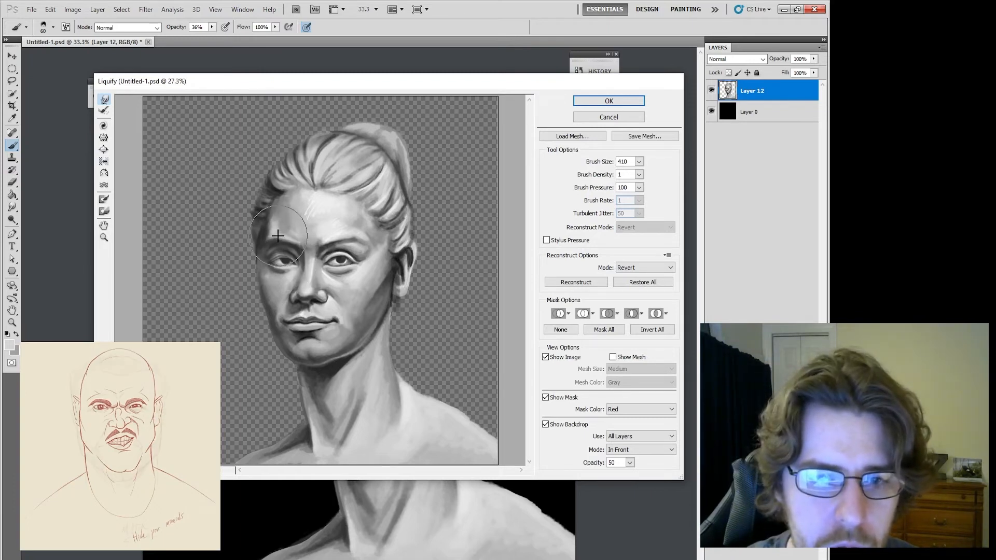
mouse_move(310, 289)
left_mouse_down()
mouse_move(297, 294)
mouse_move(301, 287)
mouse_move(304, 319)
mouse_move(311, 313)
left_mouse_up()
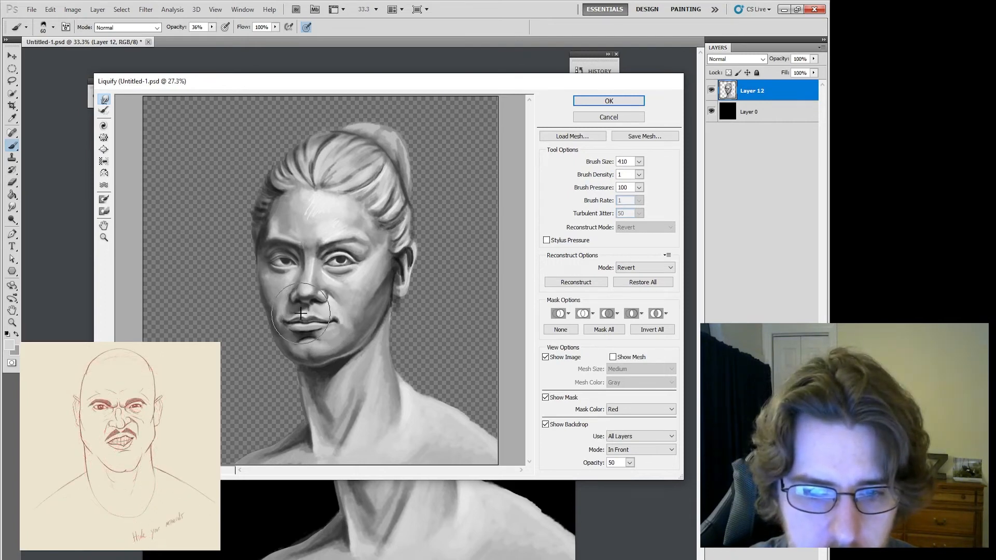
left_click(605, 102)
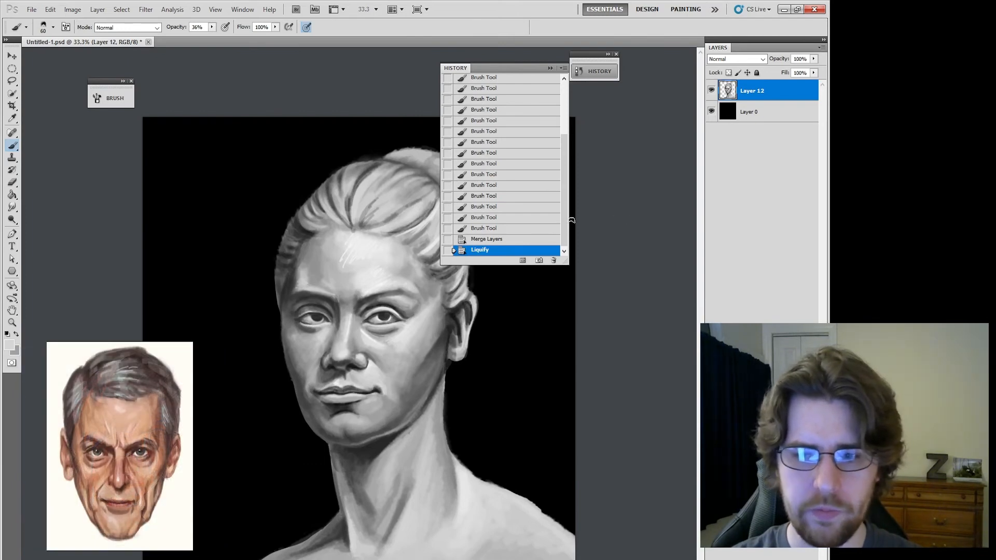
left_click(510, 240)
left_click(498, 250)
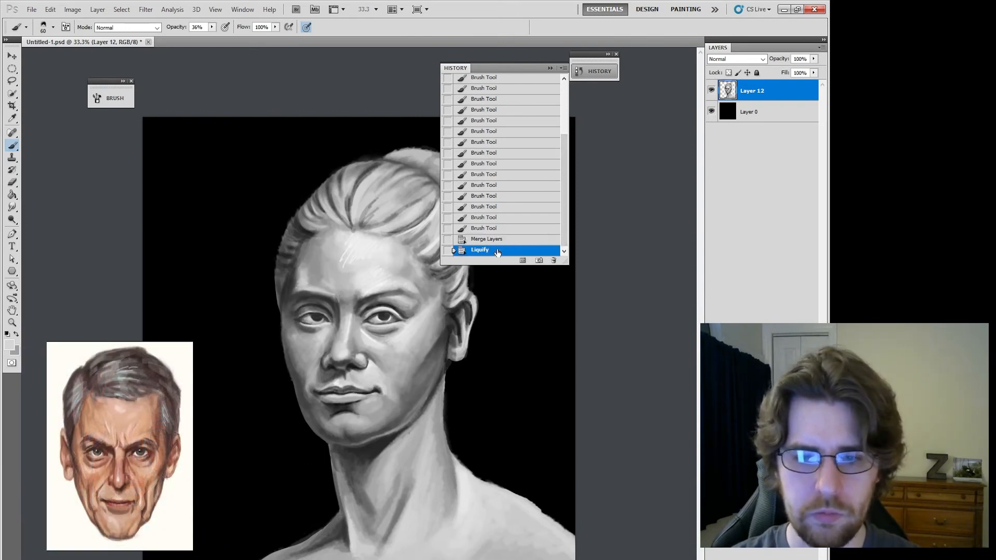
Copy the lassoed right-hand eye, nose and upper lip, revert to the merged state before Liquify, and paste the copy in place on a new layer
key("l")
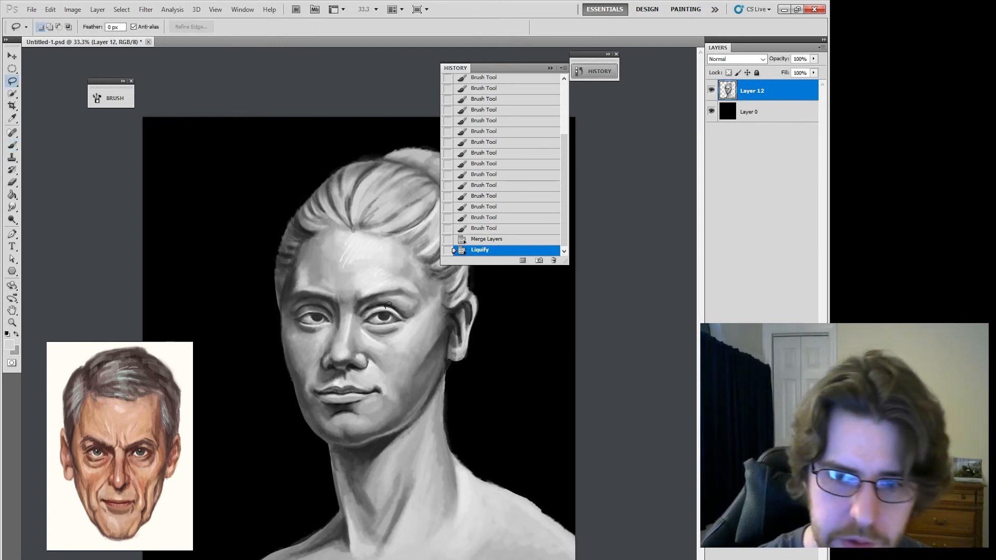
mouse_move(404, 303)
left_mouse_down()
mouse_move(359, 283)
mouse_move(314, 365)
mouse_move(410, 338)
left_mouse_up()
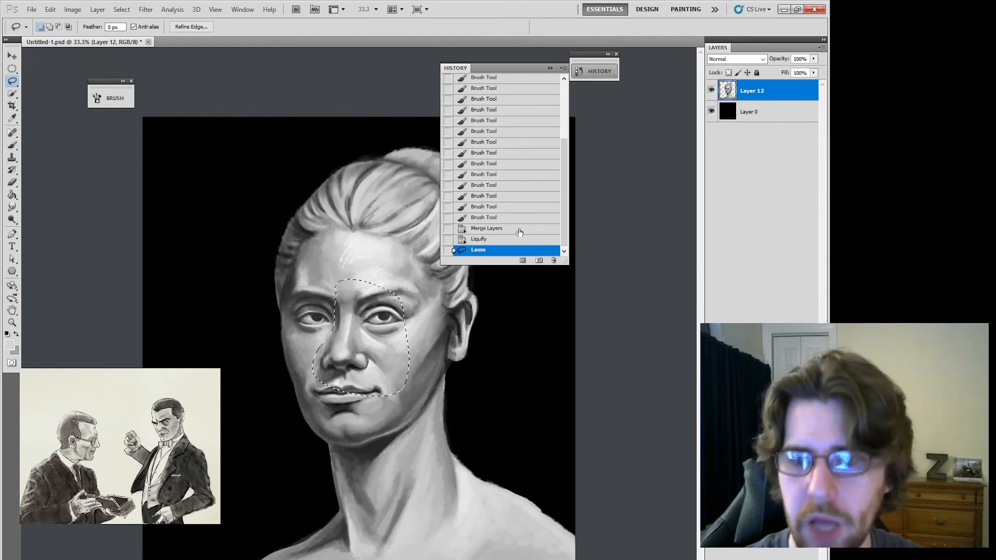
left_click(487, 232)
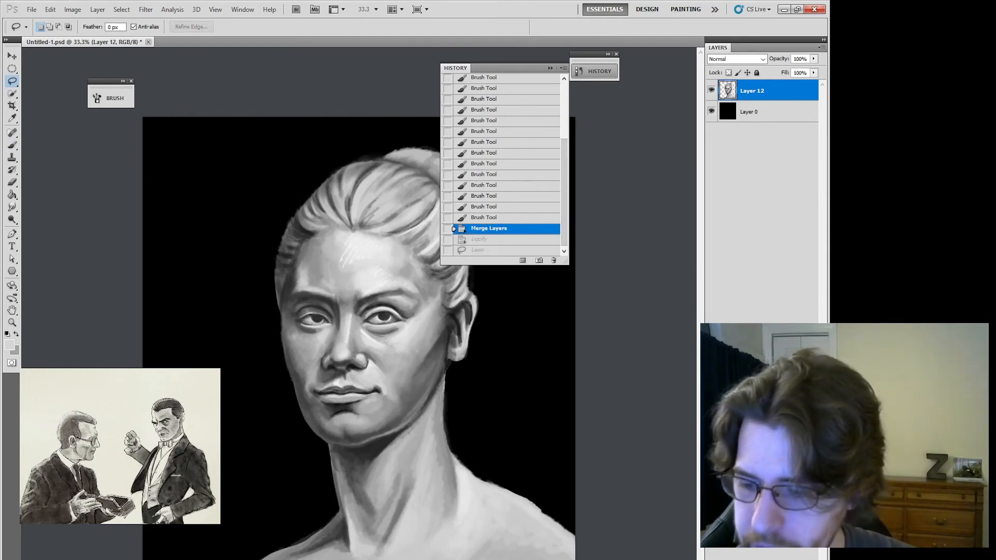
key("ctrl+shift+alt+n")
key("ctrl+shift+v")
Copy the left-hand eye and brow from Layer 12 in place onto its own layer, warp the brow, and compare with the layer hidden
left_click(786, 118)
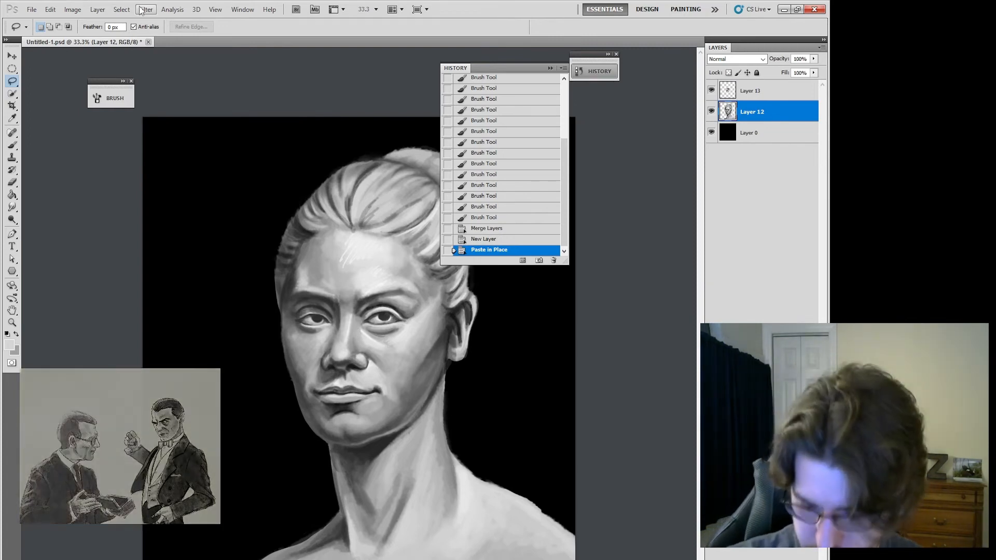
mouse_move(340, 294)
left_mouse_down()
mouse_move(339, 327)
mouse_move(316, 335)
mouse_move(296, 334)
mouse_move(288, 296)
mouse_move(337, 293)
mouse_move(314, 263)
mouse_move(349, 296)
mouse_move(338, 322)
left_mouse_up()
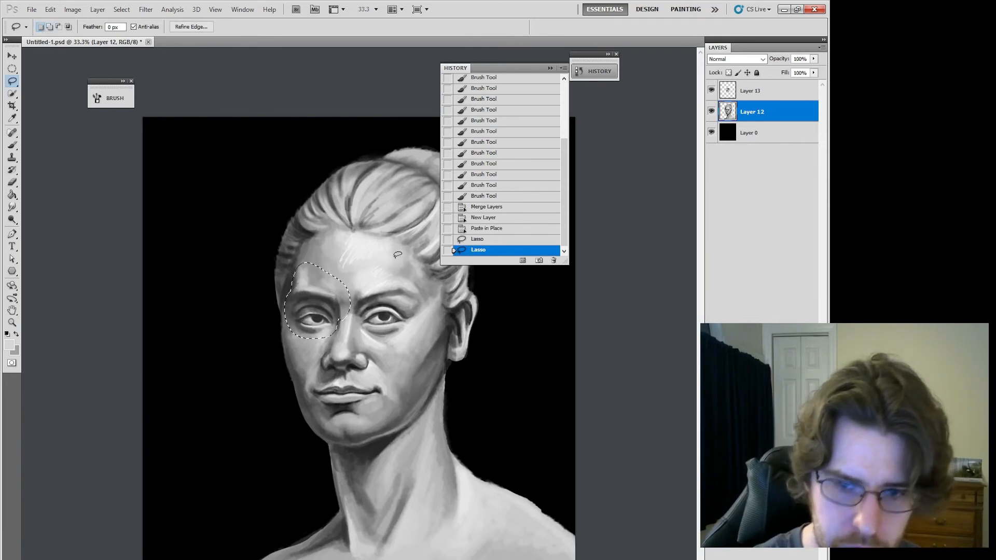
key("ctrl+shift+v")
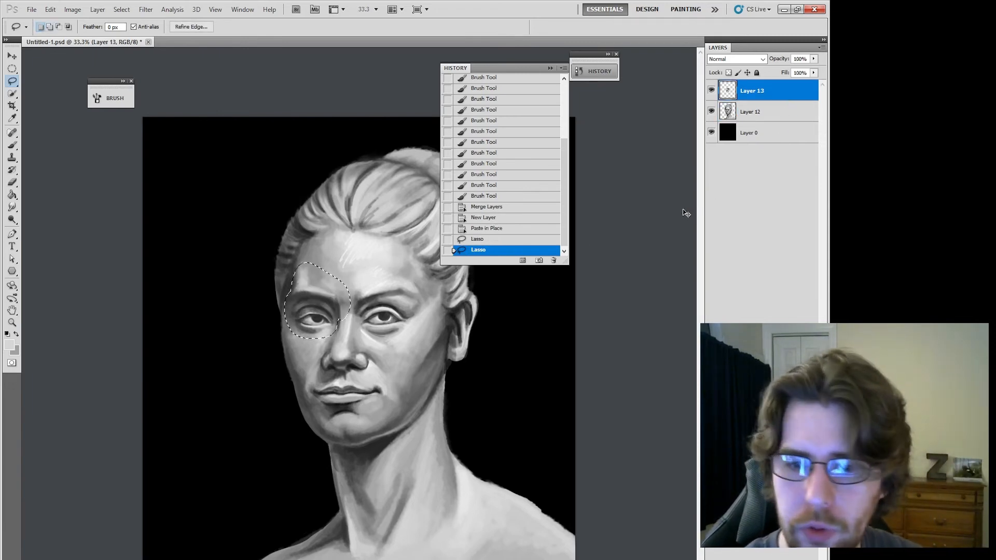
key("ctrl+t")
left_click(488, 28)
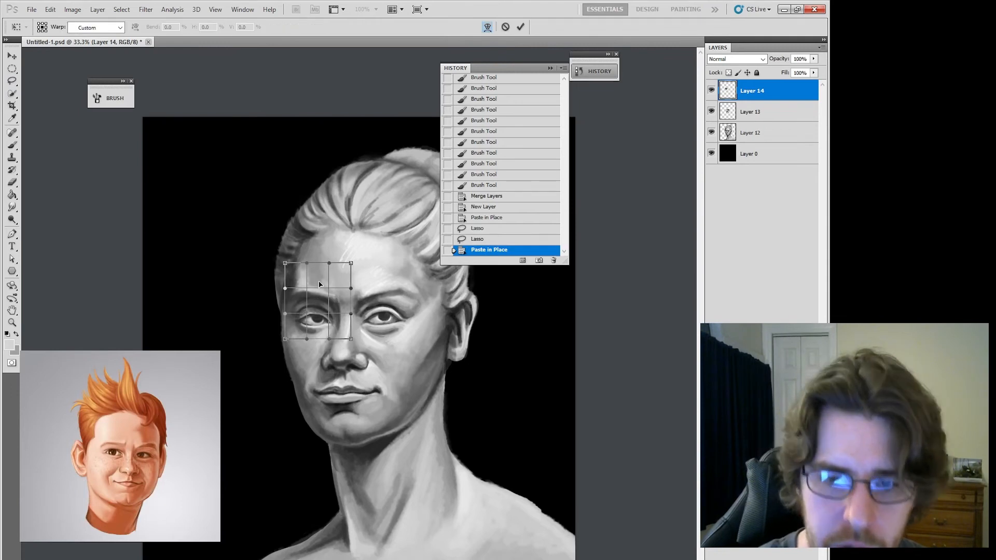
left_click_drag(317, 301, 336, 302)
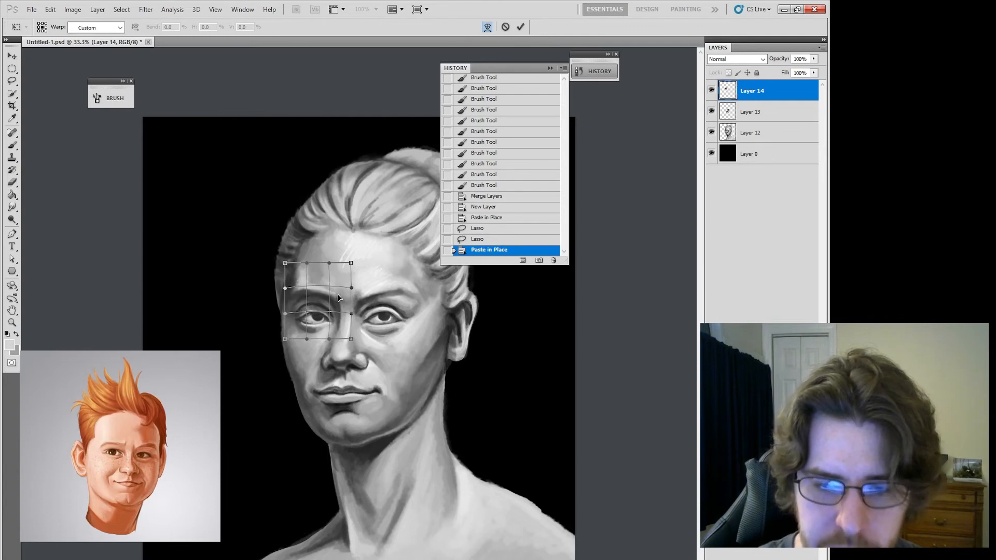
left_click(520, 26)
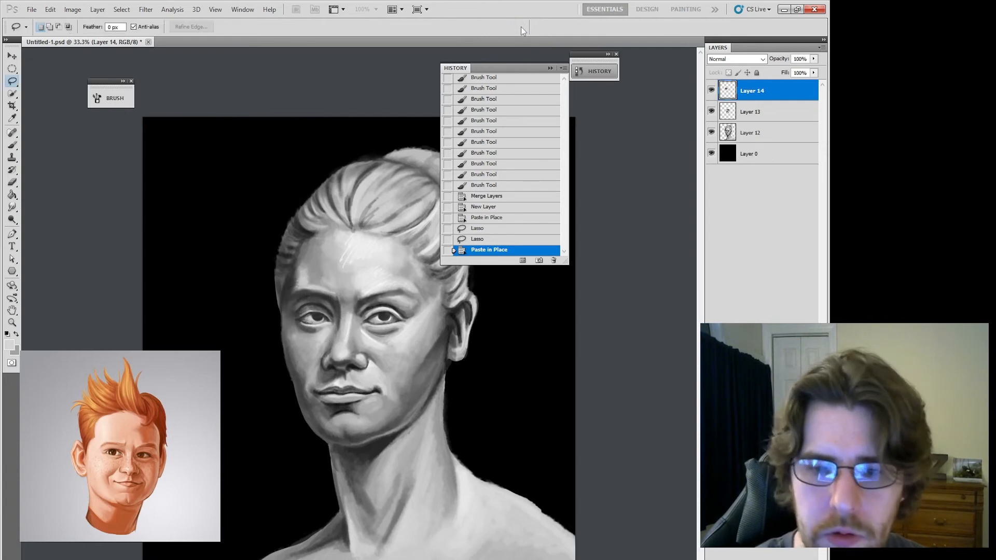
left_click(711, 90)
left_click(712, 91)
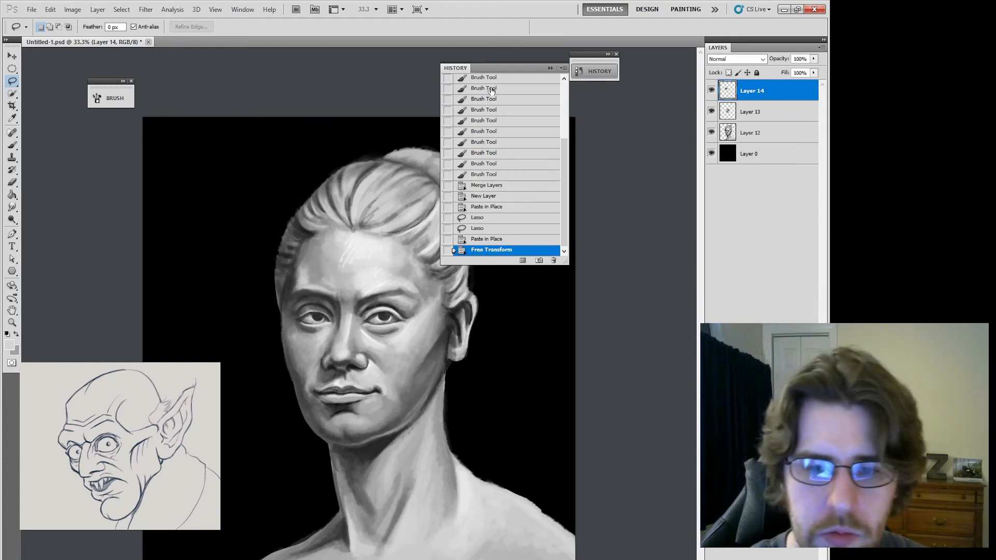
Warp the copied left-hand brow slightly once more and compare the face with Layer 14 hidden and shown
key("ctrl+t")
left_click(487, 27)
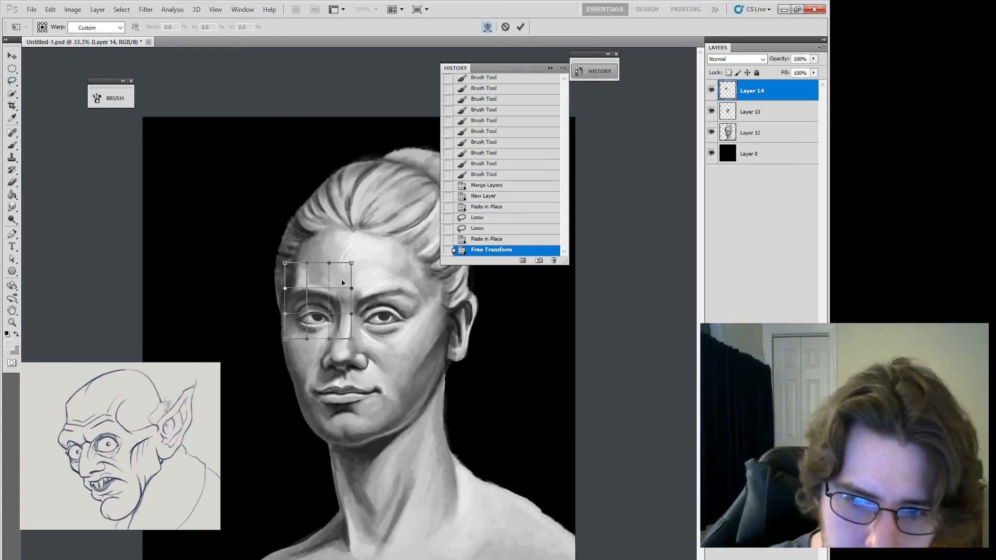
left_click_drag(342, 282, 341, 279)
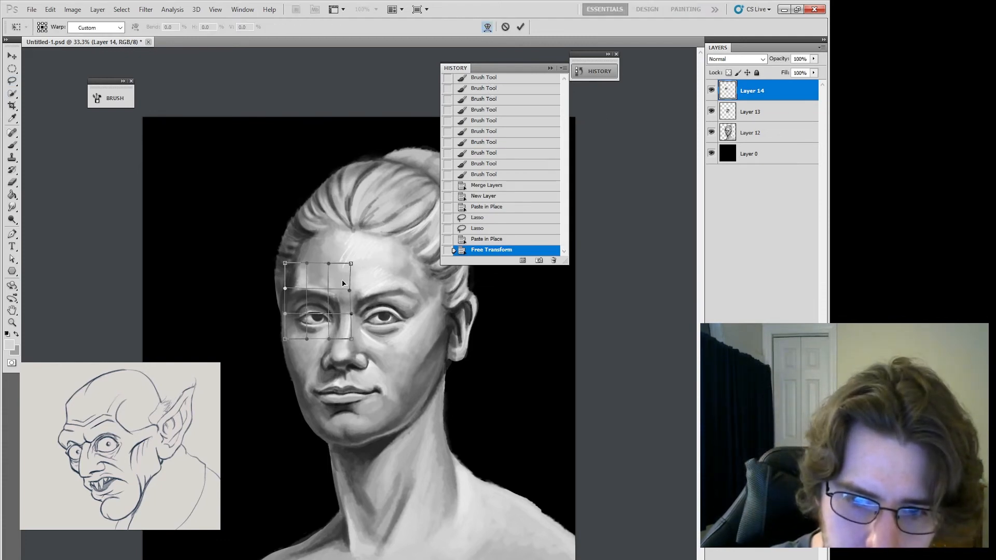
left_click(521, 28)
left_click(712, 92)
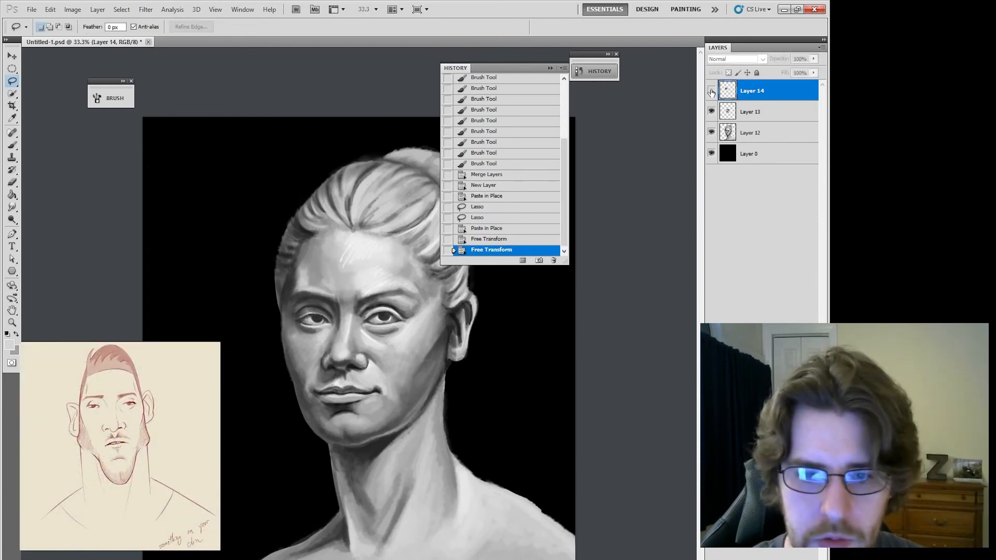
left_click(711, 91)
left_click(711, 92)
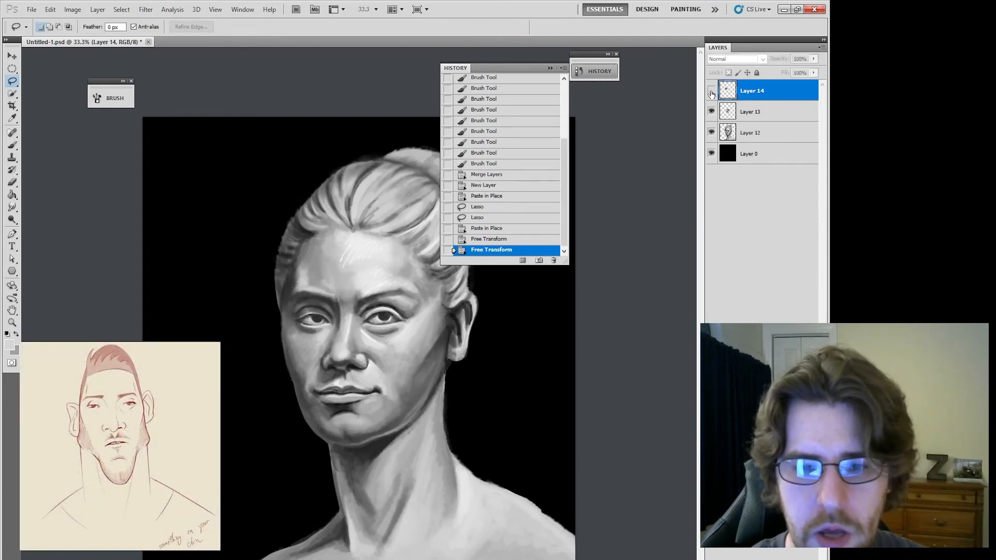
left_click(711, 92)
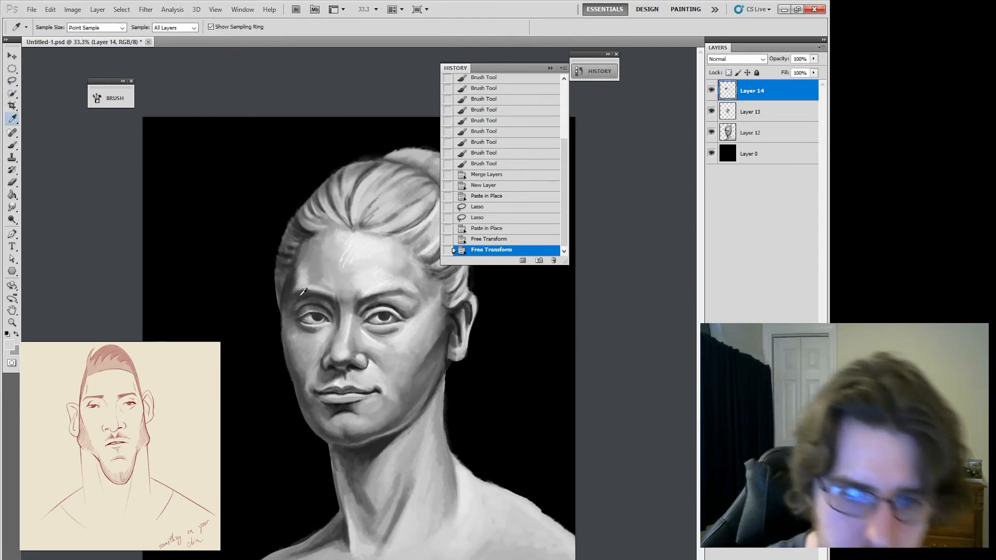
Darken the outer corner and lower lash line of the left-hand eye with short dark grey strokes
key("b")
left_click(303, 327)
left_click(303, 325)
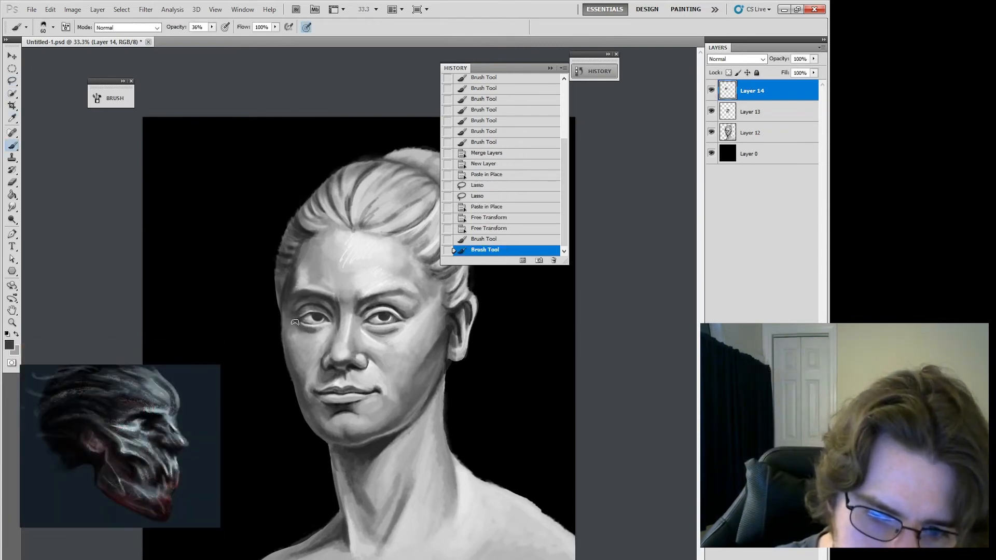
left_click(306, 323)
left_click(308, 322)
left_click(310, 320)
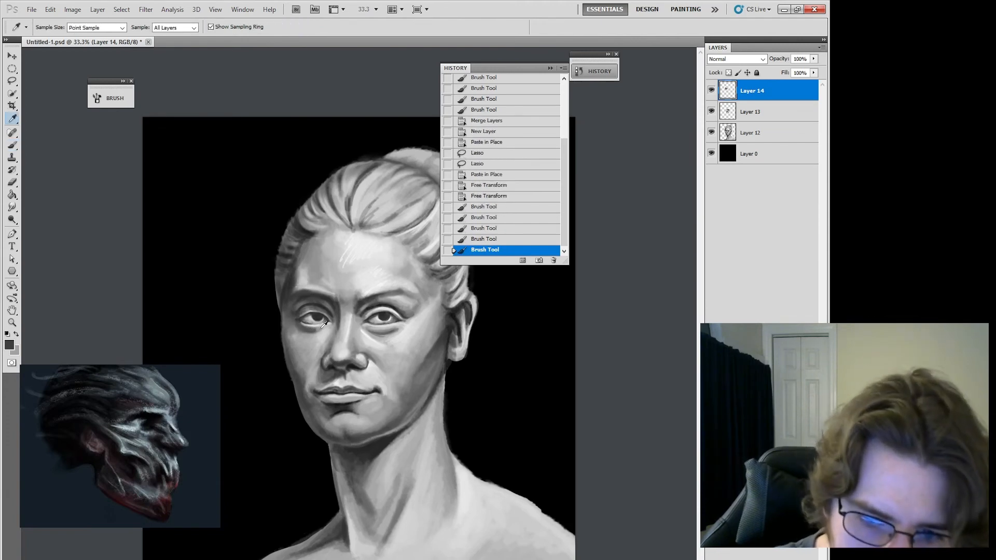
Dab a lighter grey sampled at the left-hand eye along its lower lid toward the inner corner
left_click(310, 319, "alt")
left_click(312, 325)
left_click(312, 328)
left_click(314, 329)
left_click(316, 328)
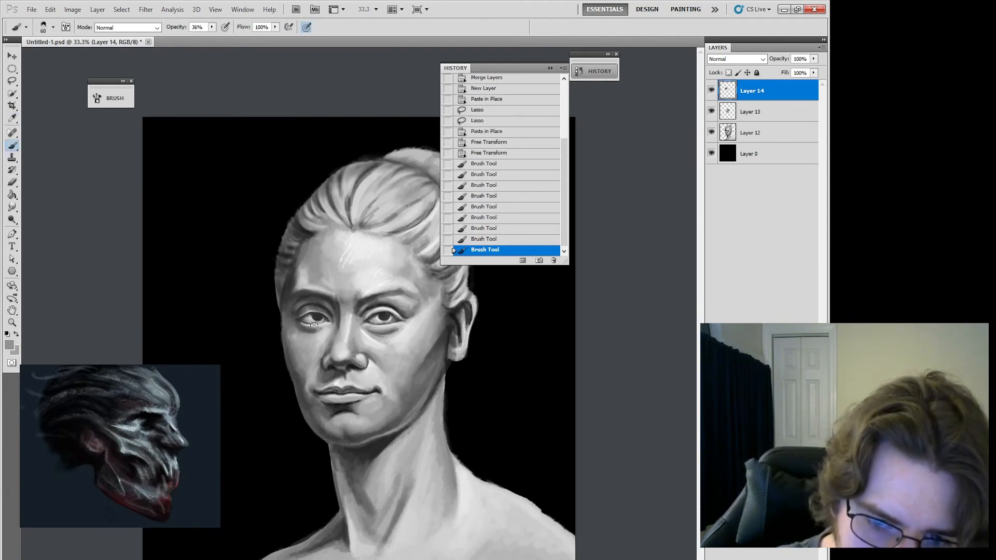
left_click(317, 328)
left_click(319, 327)
left_click(321, 327)
left_click(321, 327)
left_click(323, 328)
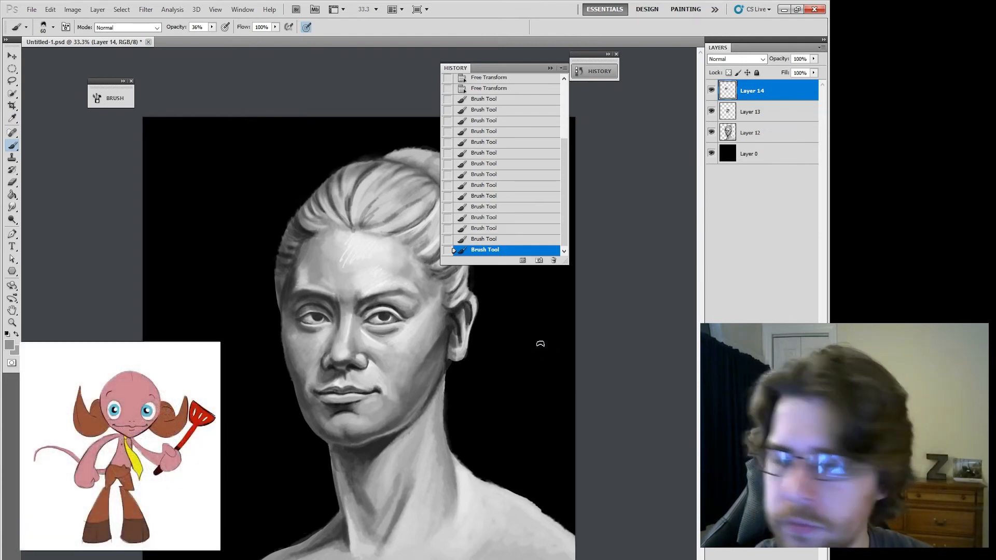
Sample a grey beside the right-hand eye and dab it along the skin beneath the lower lid
key("i")
left_click(397, 325)
key("b")
left_click(395, 331)
left_click(394, 335)
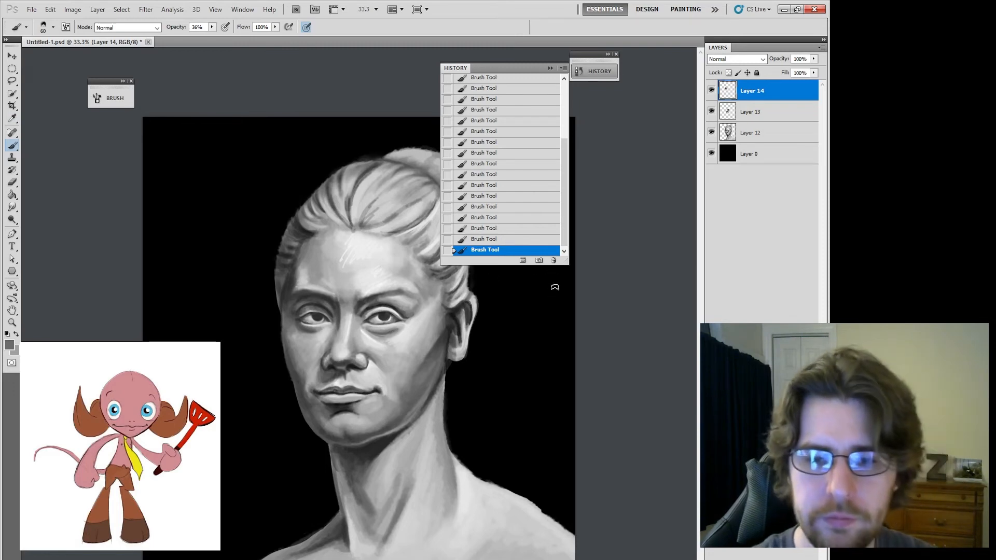
Step back through the history to undo the most recent brush strokes
left_click(507, 208)
left_click(510, 185)
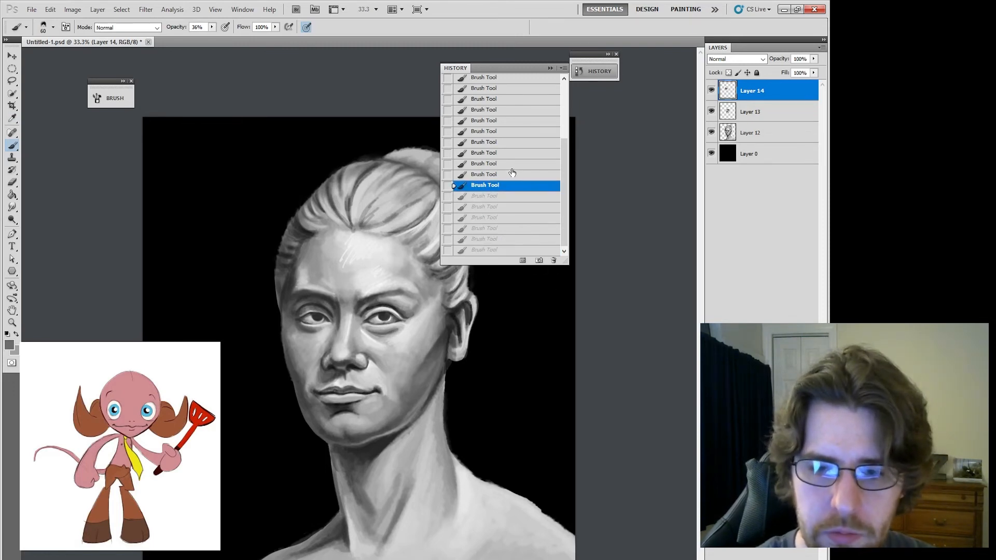
left_click(516, 153)
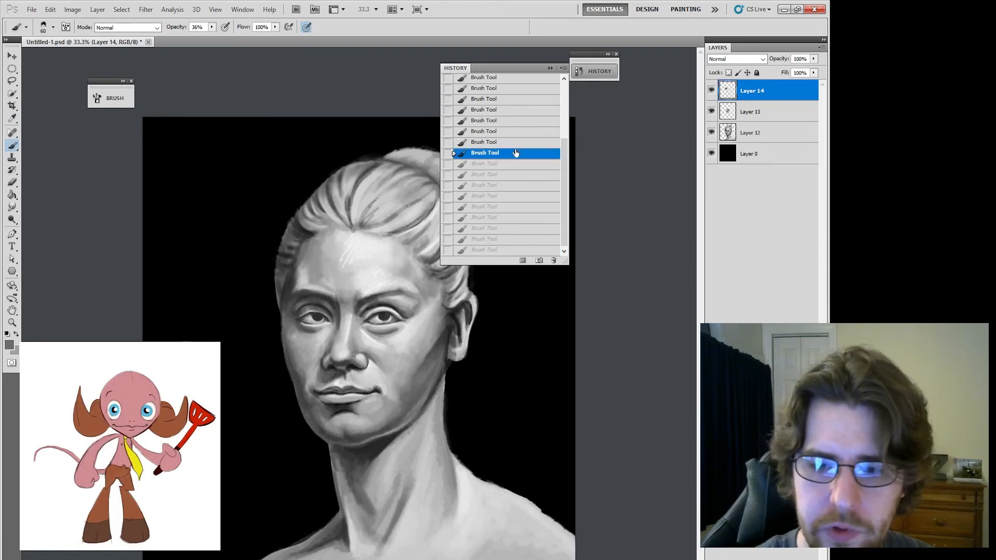
Restore some of the undone brush strokes through the history and toggle Layer 14's visibility to compare the eye retouching
left_click(508, 196)
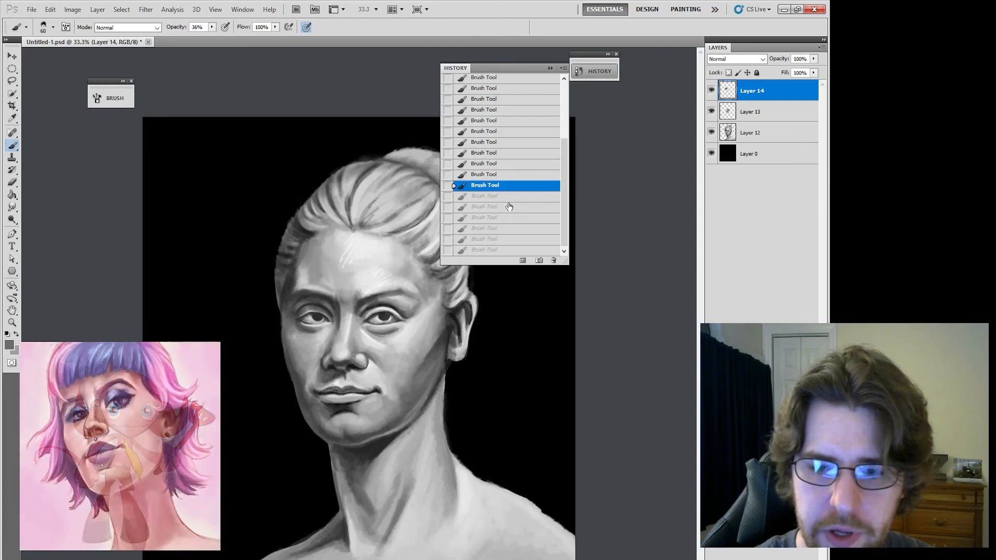
left_click(712, 92)
left_click(712, 92)
left_click(713, 92)
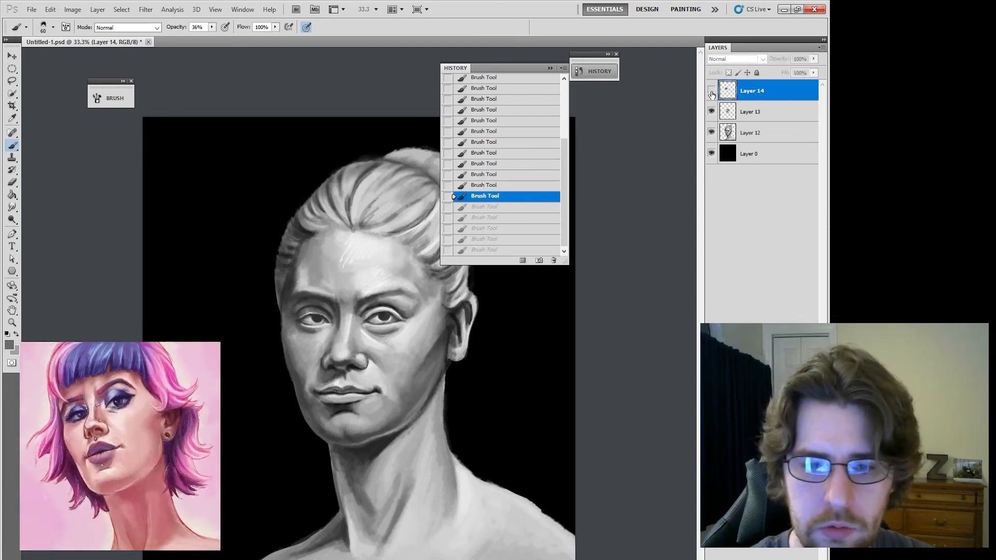
left_click(713, 93)
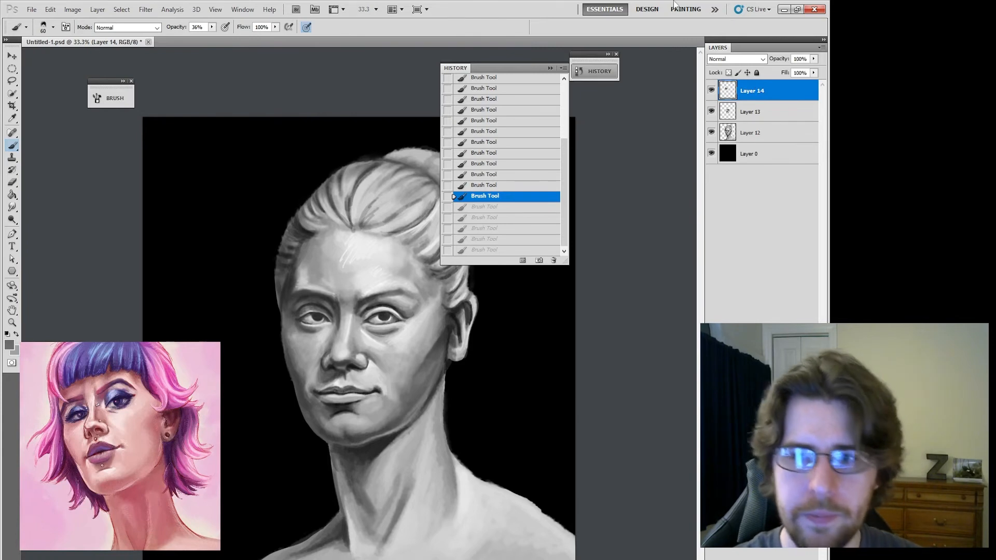
Move the history away from the portrait and save the current state as a new snapshot
left_click_drag(584, 57, 659, 75)
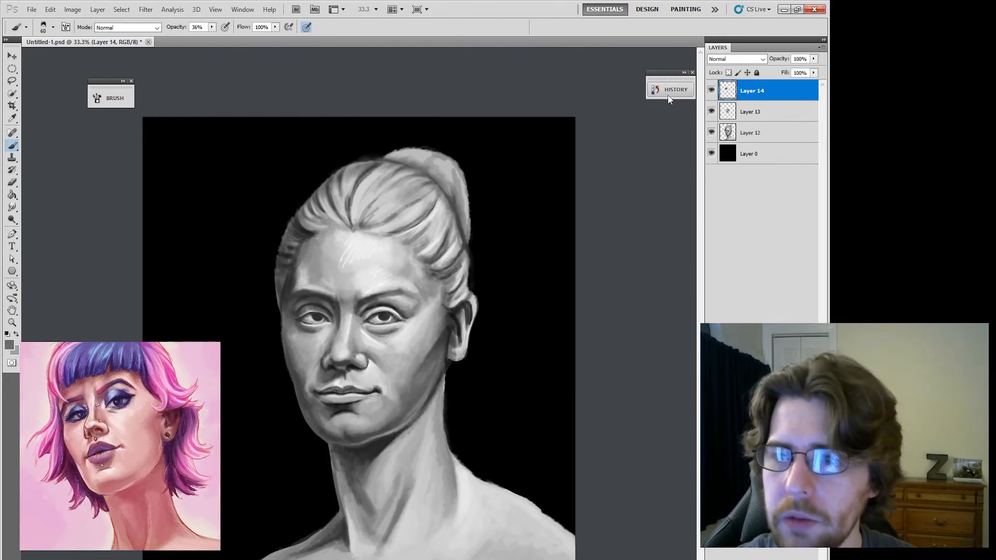
left_click(668, 95)
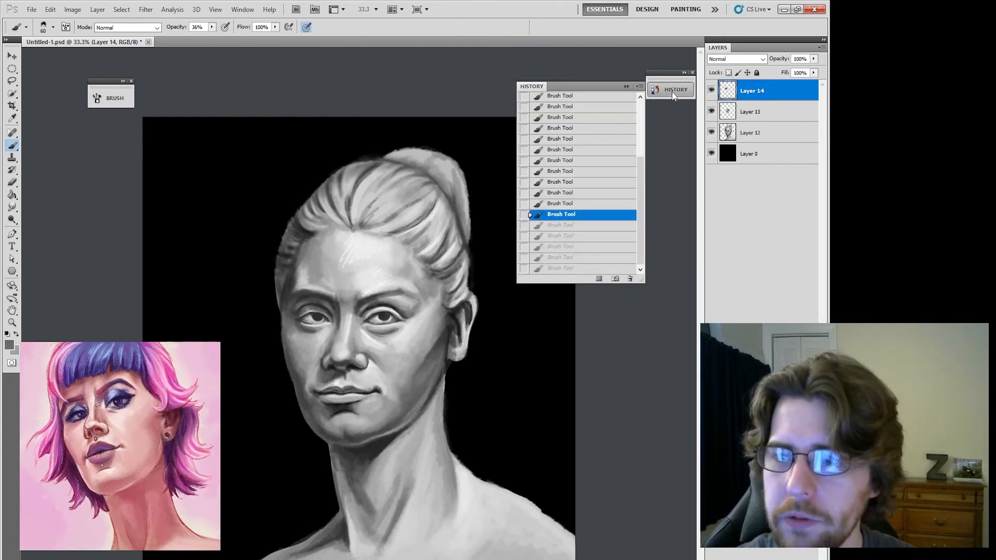
left_click(617, 280)
scroll(591, 222, "up", 10)
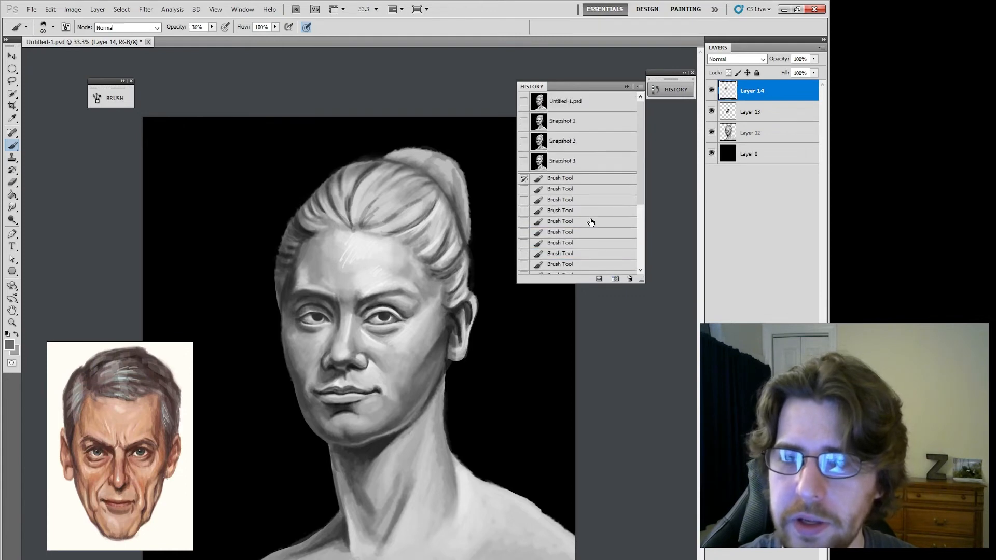
Compare the original Untitled-1.psd state with Snapshot 1 and Snapshot 2, ending on Snapshot 3
left_click(600, 107)
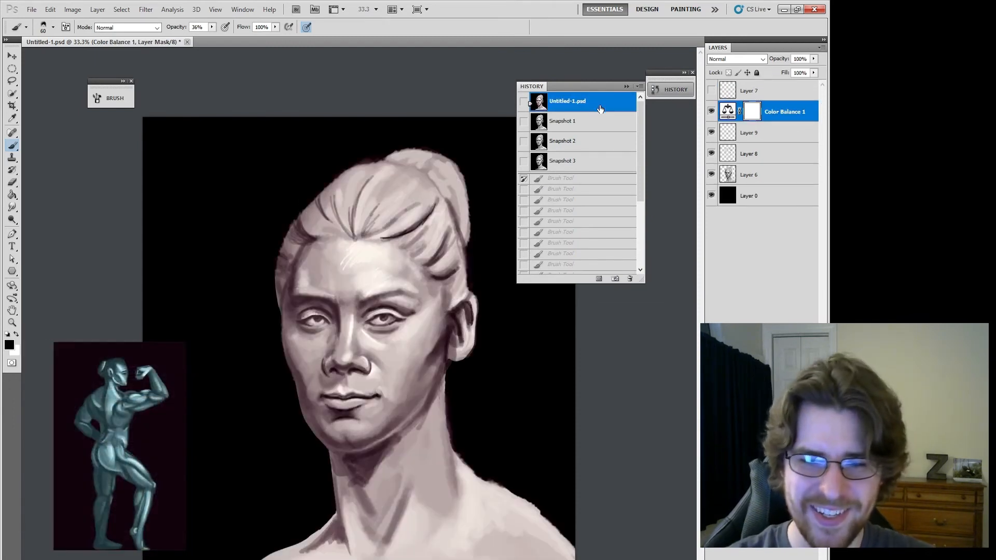
left_click(600, 123)
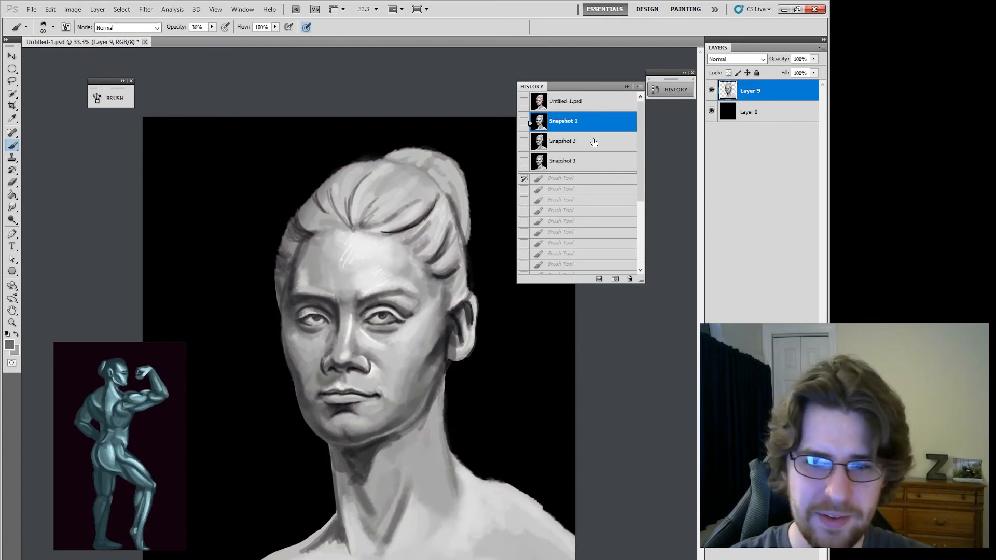
left_click(595, 142)
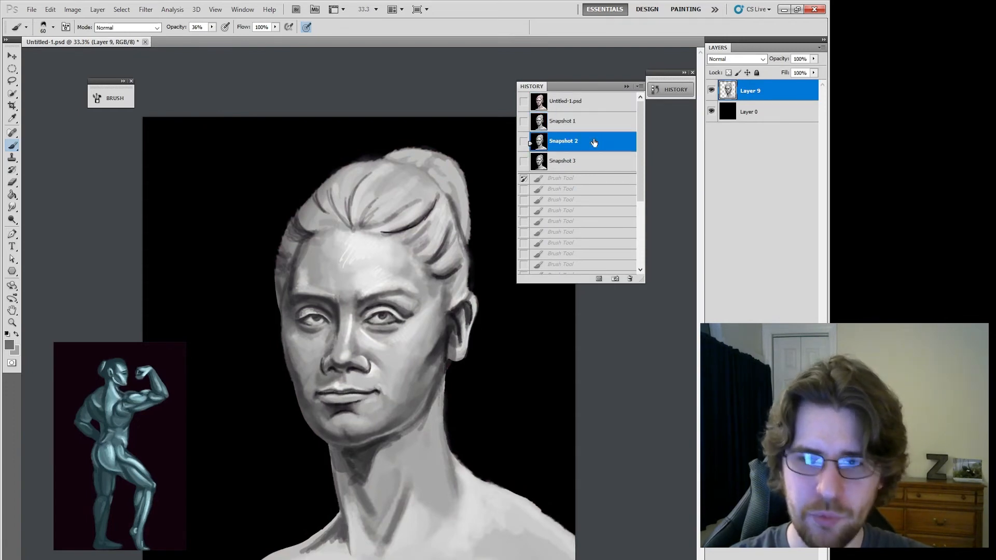
left_click(590, 161)
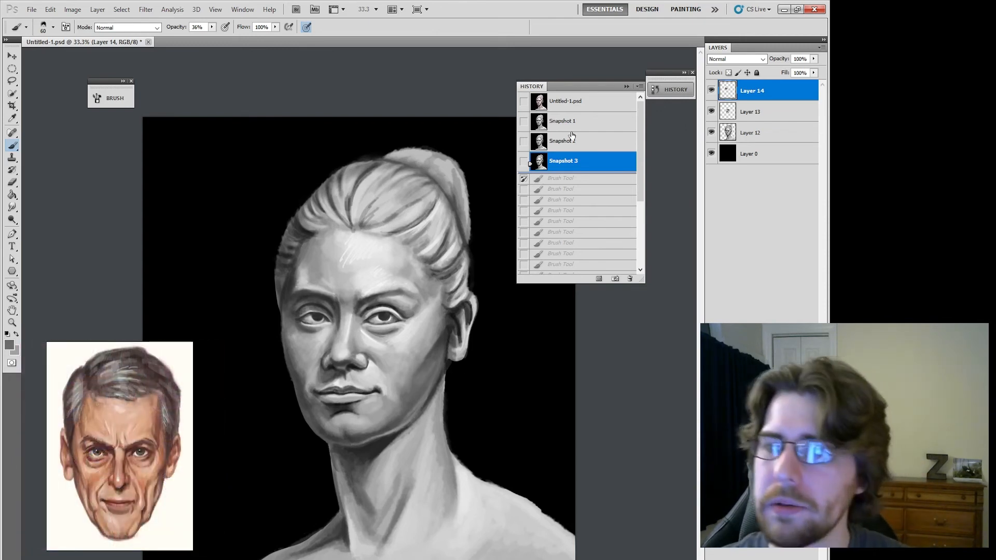
Add a Levels adjustment layer above Layer 14 with midtones at 1.24 and the white output level lowered to about 232
left_click(766, 559)
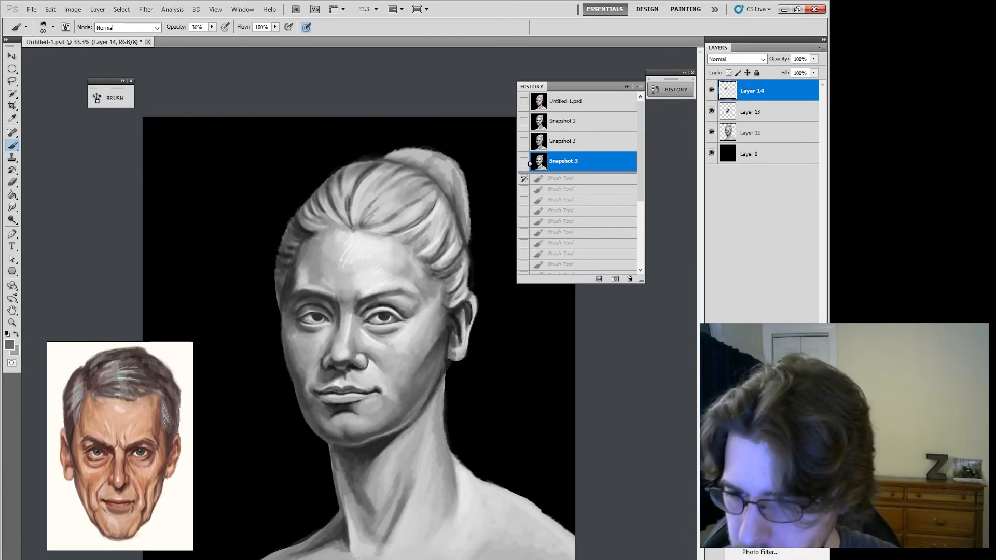
left_click(760, 456)
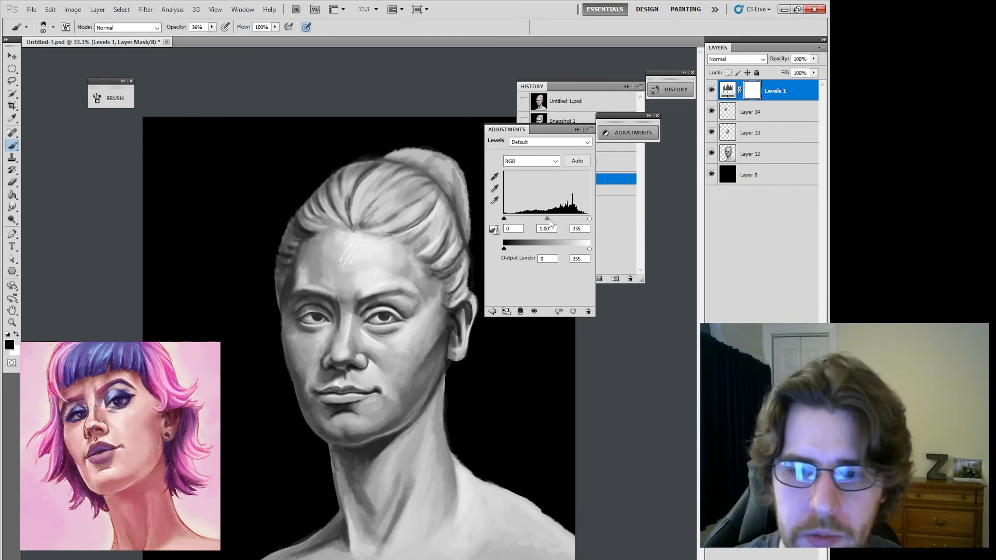
left_click_drag(549, 219, 543, 223)
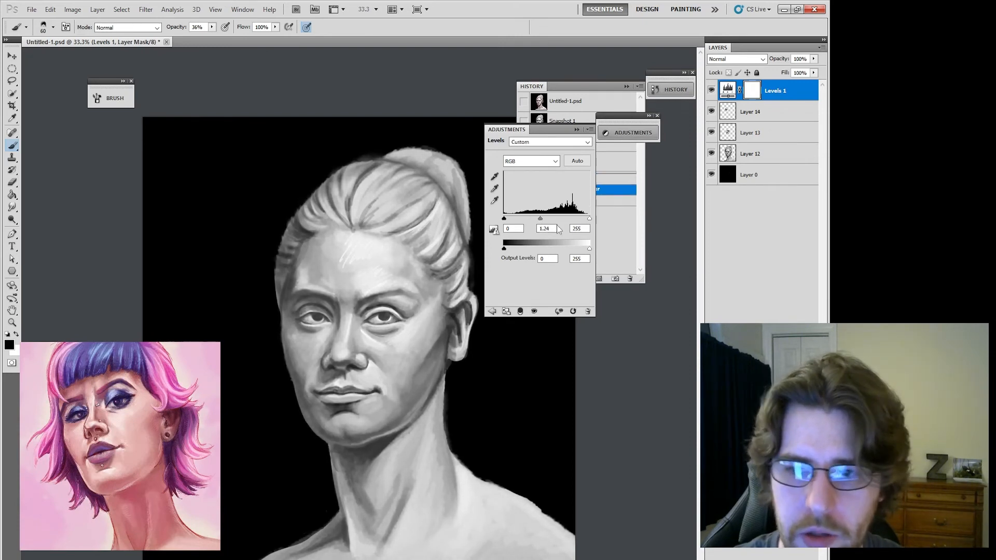
left_click_drag(589, 249, 581, 249)
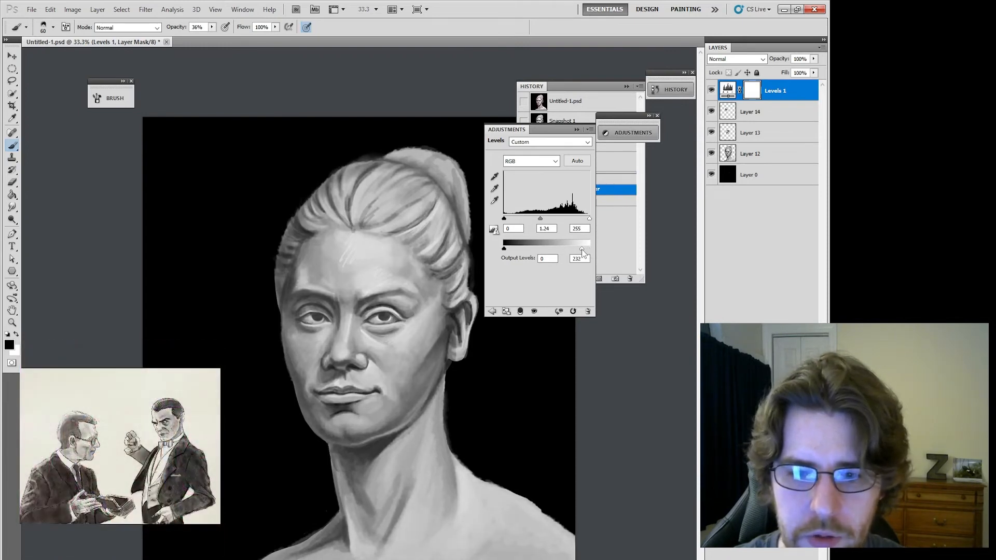
left_click(580, 132)
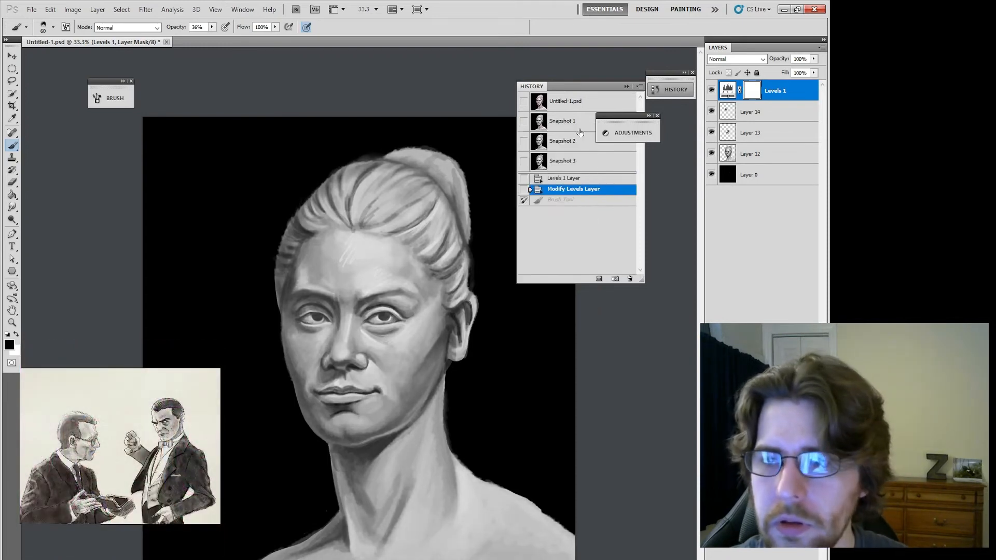
Toggle the Levels adjustment to compare the portrait and set its white output level to 216
left_click(712, 95)
left_click(712, 95)
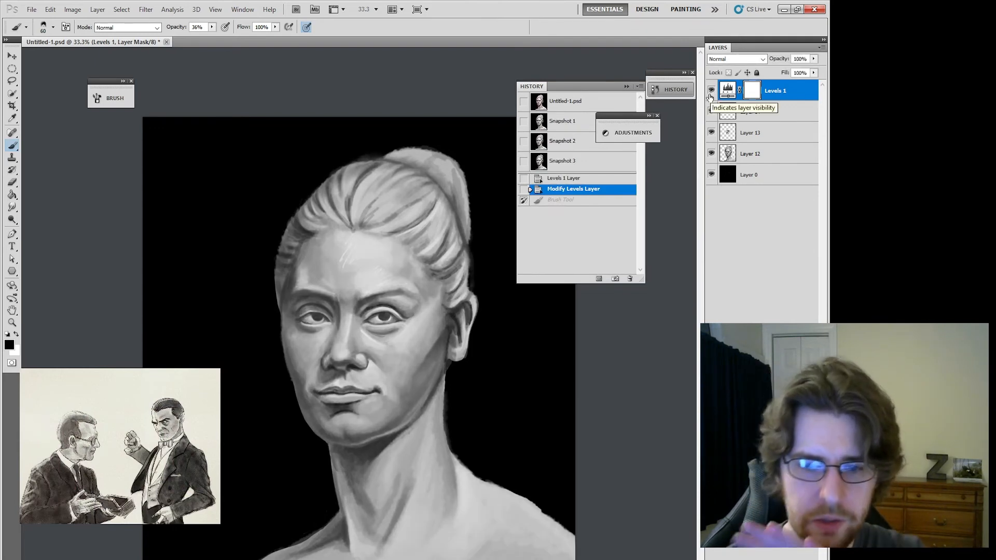
left_click(728, 90)
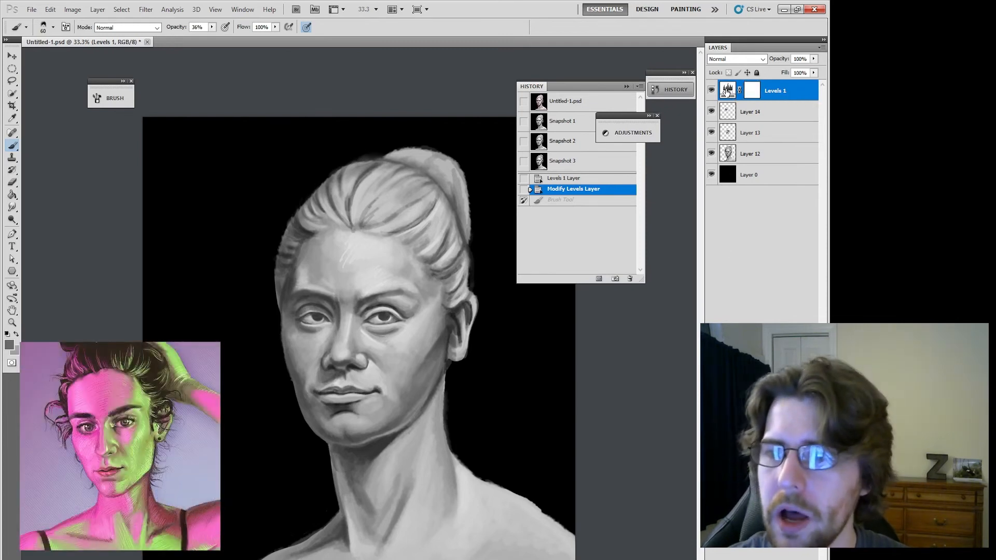
double_click(728, 91)
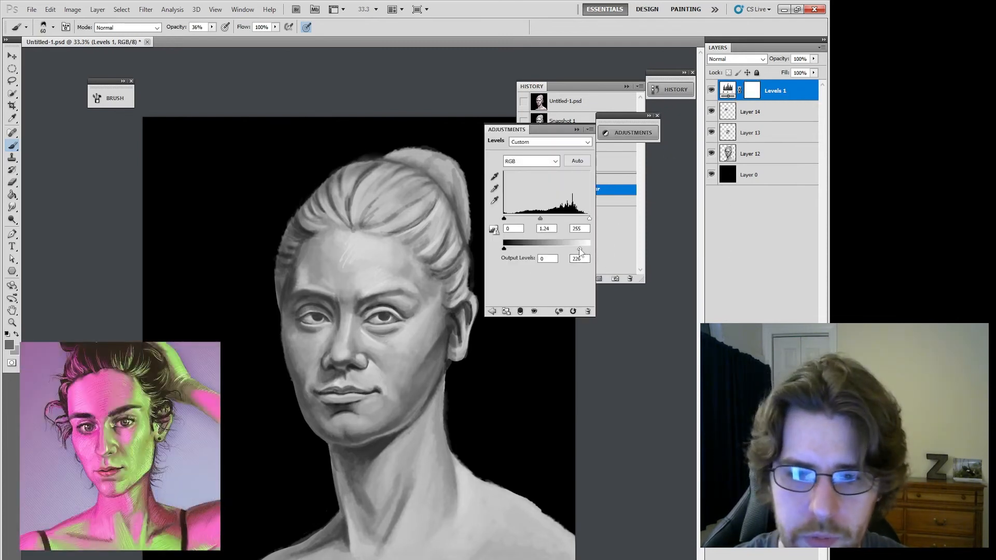
left_click_drag(578, 253, 577, 251)
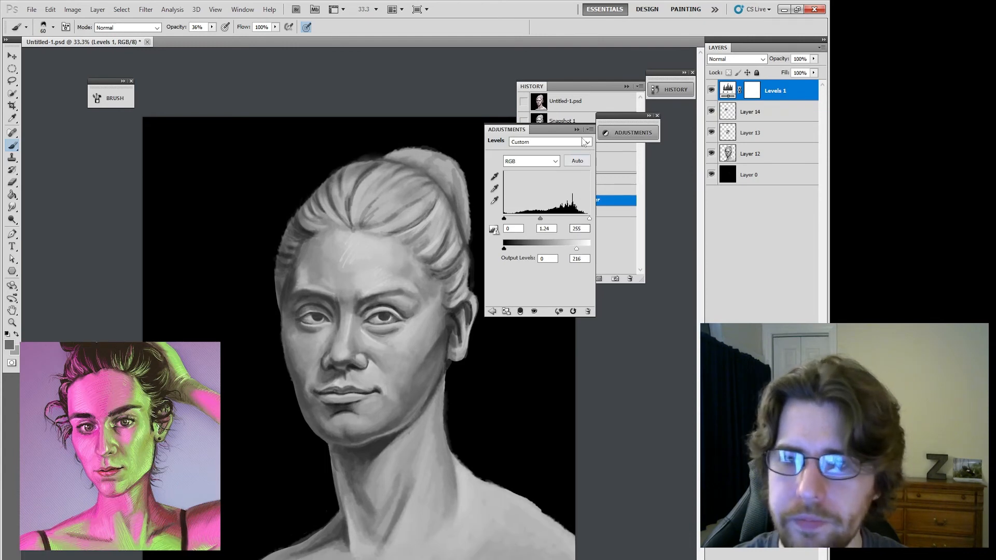
left_click(602, 134)
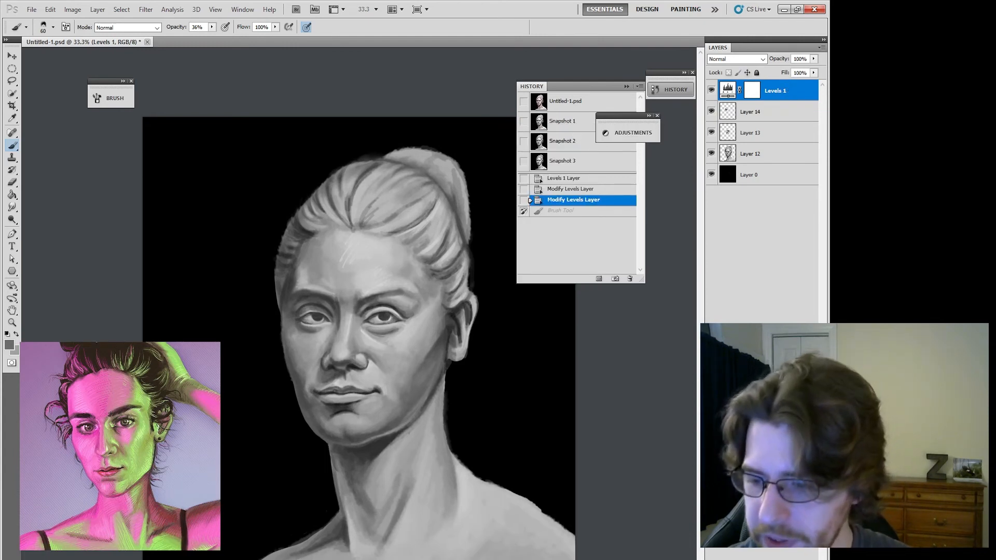
Add a new layer above the Levels adjustment and set the adjustment's black input level to 9
key("ctrl+shift+alt+n")
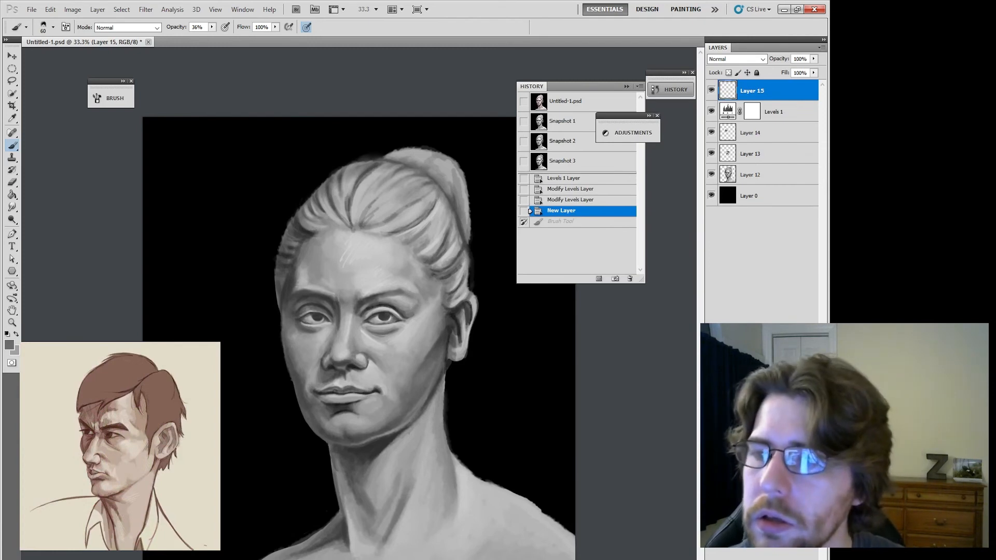
left_click(729, 111)
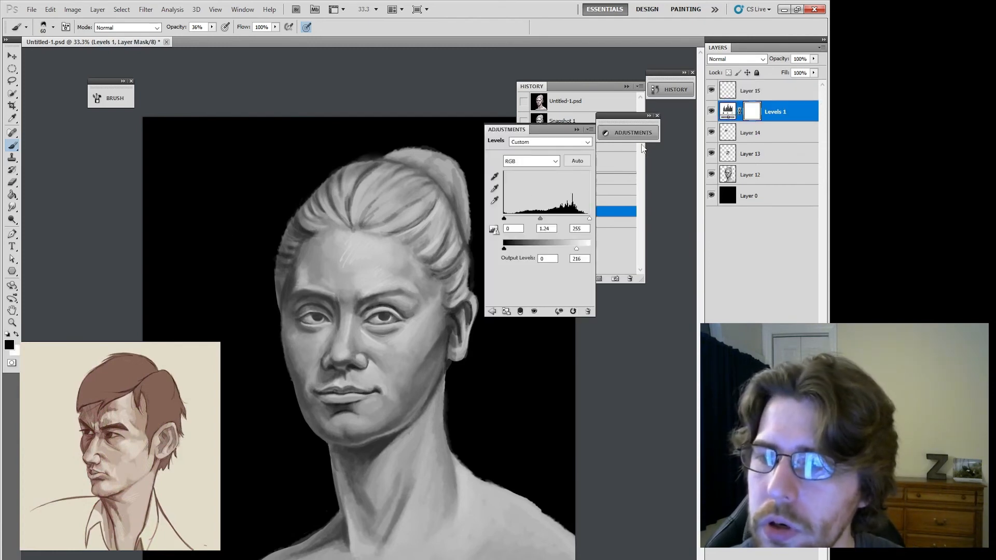
left_click_drag(504, 219, 507, 219)
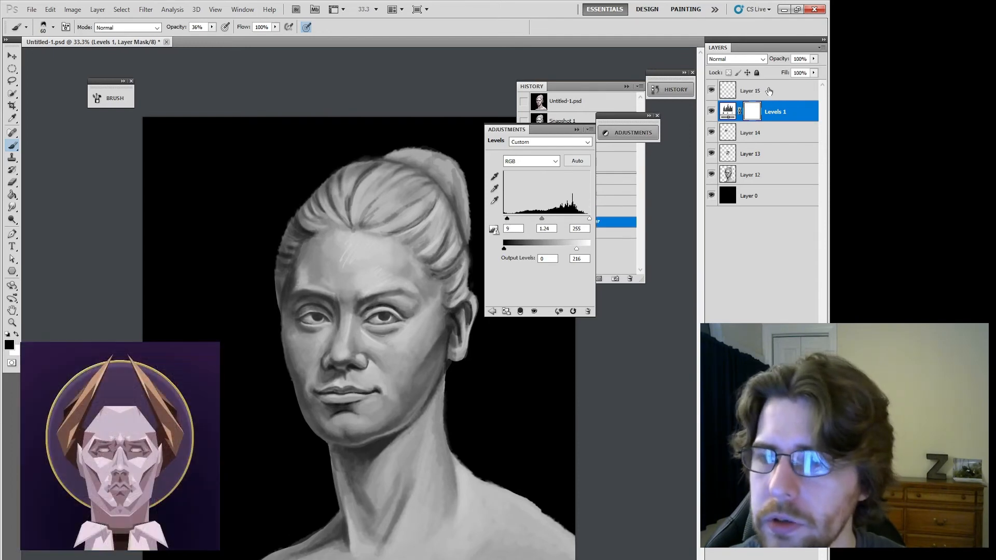
Make Layer 15 active and set the foreground color to white (ffffff)
key("alt+bracketright")
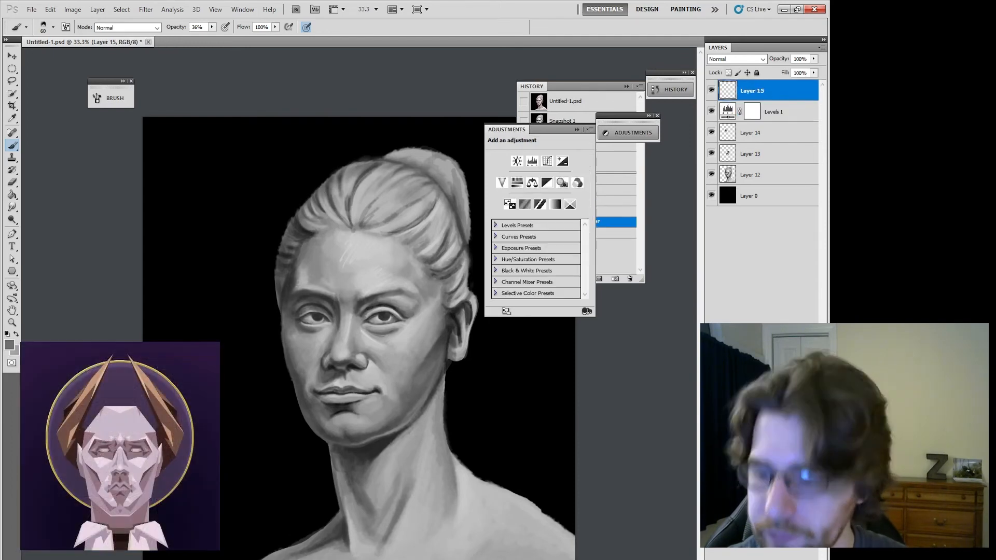
left_click(7, 345)
left_click_drag(389, 216, 361, 188)
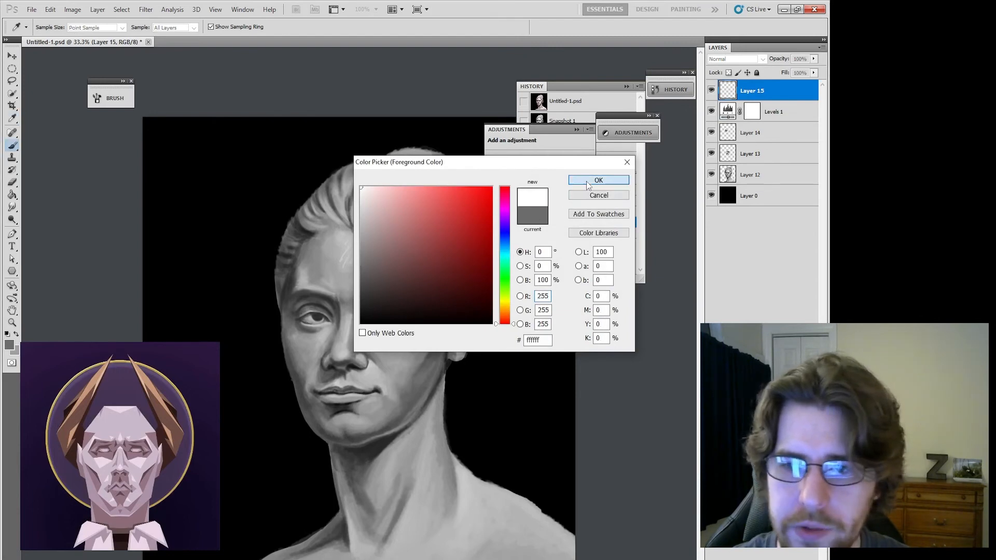
left_click(589, 182)
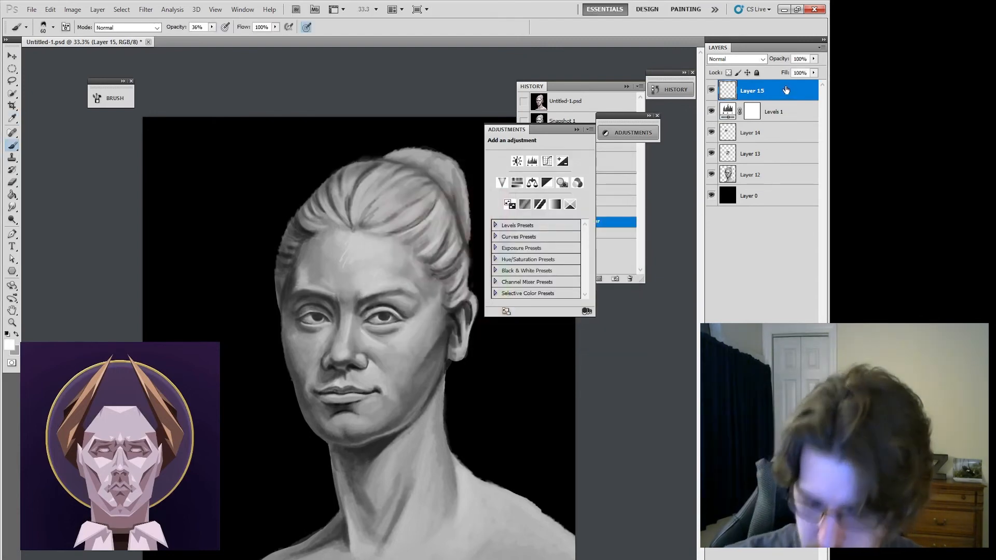
Paint a soft white highlight on the cheekbone below the right-hand eye's outer corner with a size 100 brush
key("ctrl+equal")
key("ctrl+equal")
left_click_drag(467, 364, 438, 405)
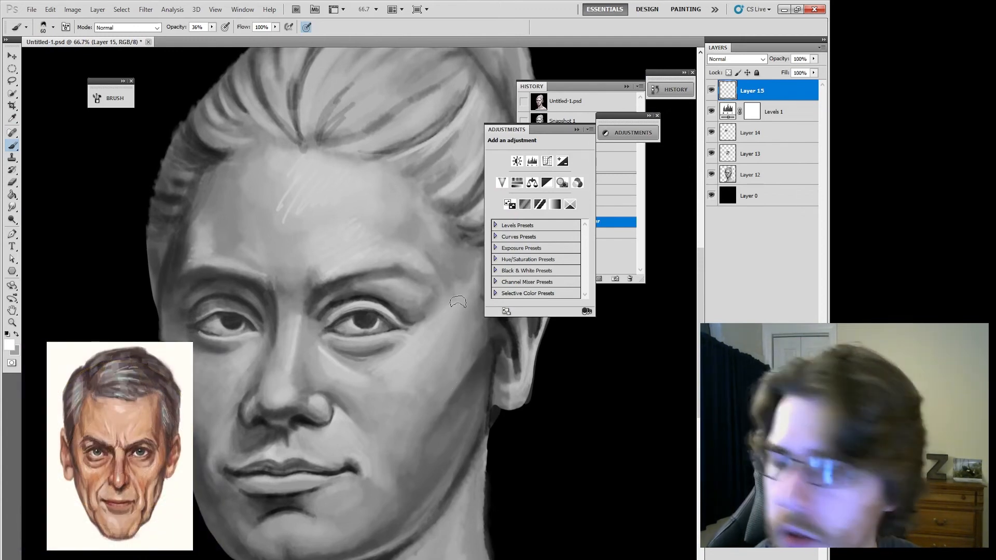
key("bracketright")
key("bracketright")
key("bracketright")
key("bracketright")
mouse_move(400, 361)
left_mouse_down()
mouse_move(413, 339)
mouse_move(423, 342)
mouse_move(397, 358)
left_mouse_up()
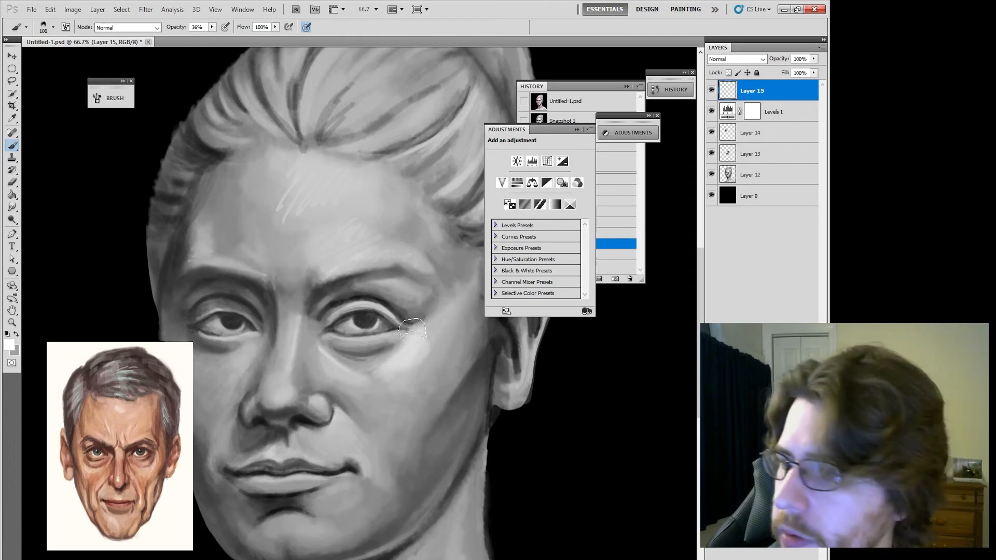
Brush thinner white highlights under the right-hand eye, from beside the nose out to the cheekbone, with a size 50 brush
key("bracketleft")
key("bracketleft")
key("bracketleft")
key("bracketleft")
key("bracketleft")
left_click_drag(328, 364, 353, 371)
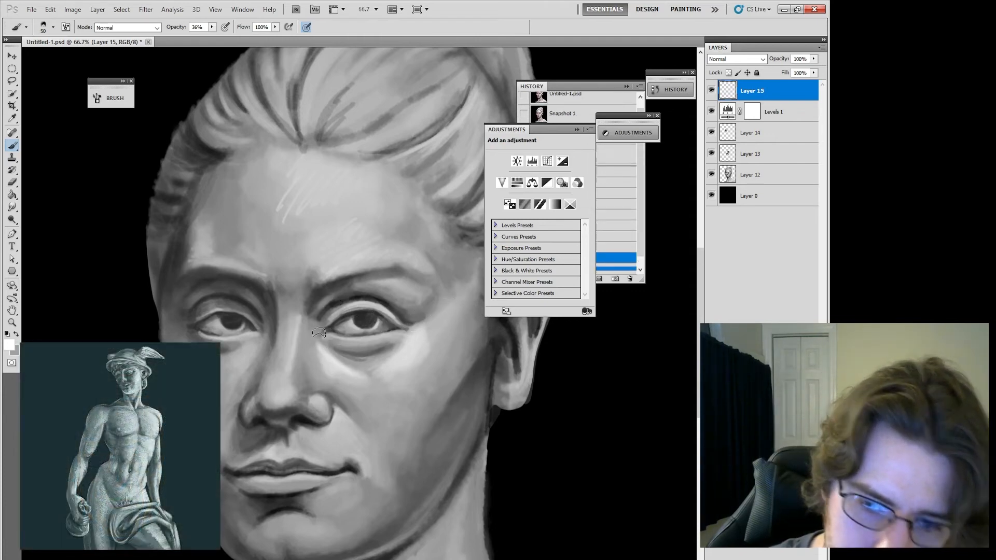
mouse_move(429, 343)
left_mouse_down()
mouse_move(379, 349)
mouse_move(396, 356)
left_mouse_up()
Reduce the brush to size 20 and add a fine white highlight along the right-hand eye's upper lid
key("bracketright")
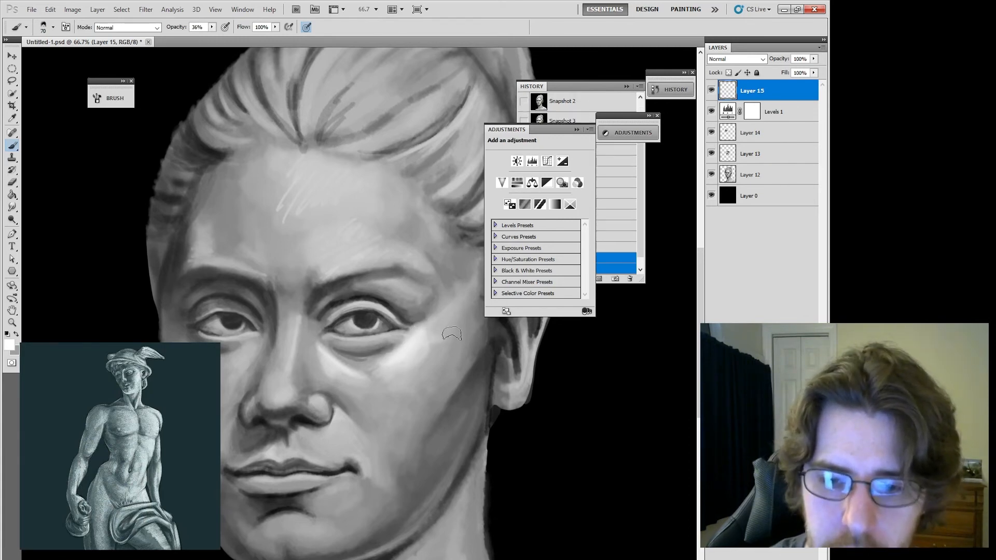
key("bracketleft")
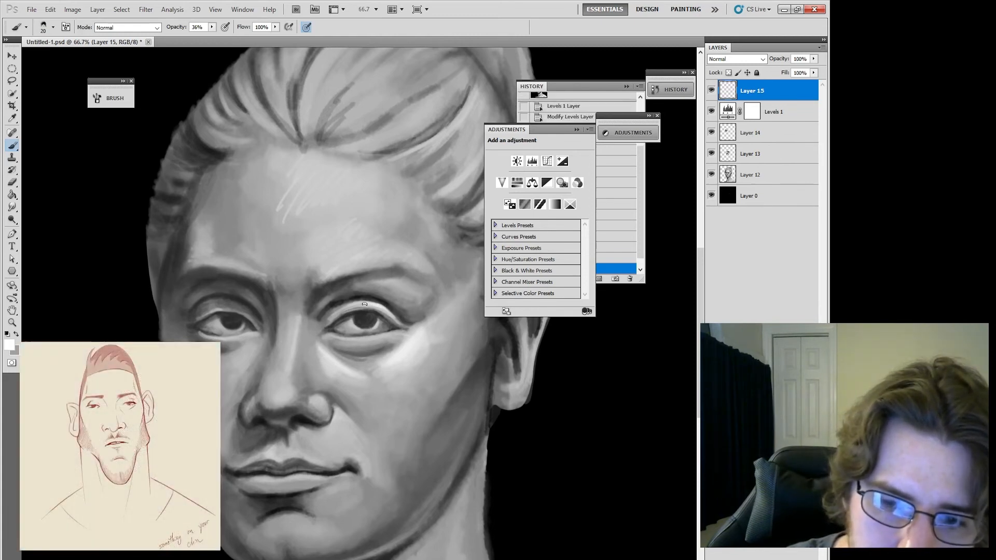
mouse_move(388, 311)
left_mouse_down()
mouse_move(363, 301)
mouse_move(389, 313)
left_mouse_up()
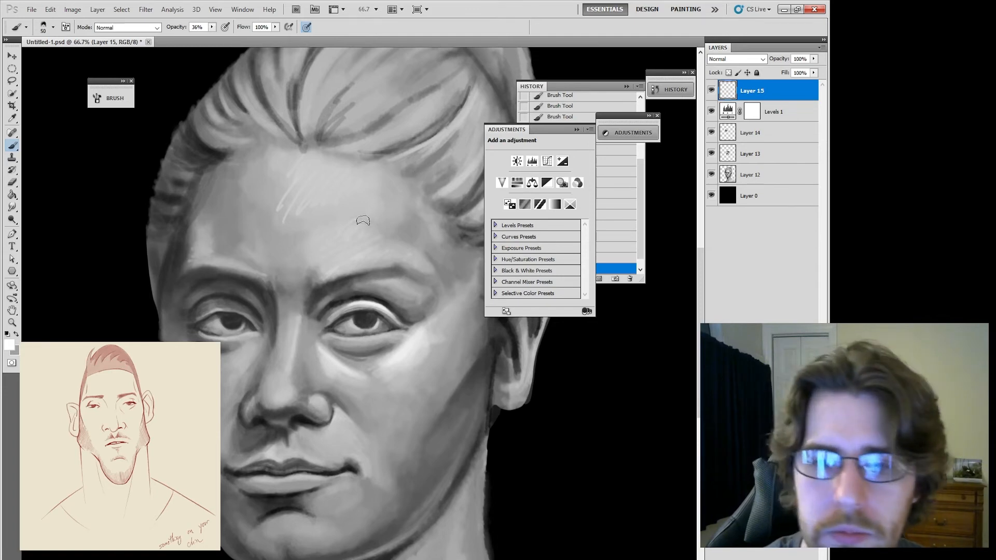
Enlarge the brush to size 100 and paint a broad white highlight across the forehead above the right-hand eyebrow
key("bracketright")
key("bracketright")
key("bracketright")
key("bracketright")
key("bracketright")
key("bracketright")
key("bracketright")
key("bracketright")
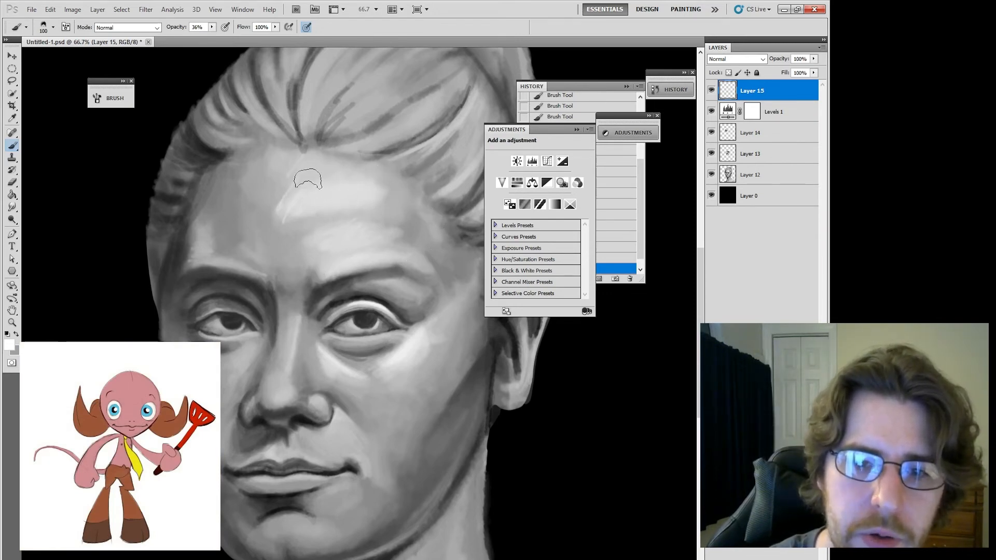
Blend the forehead highlight into the surrounding skin with light and mid greys sampled from the forehead
left_click(281, 218, "alt")
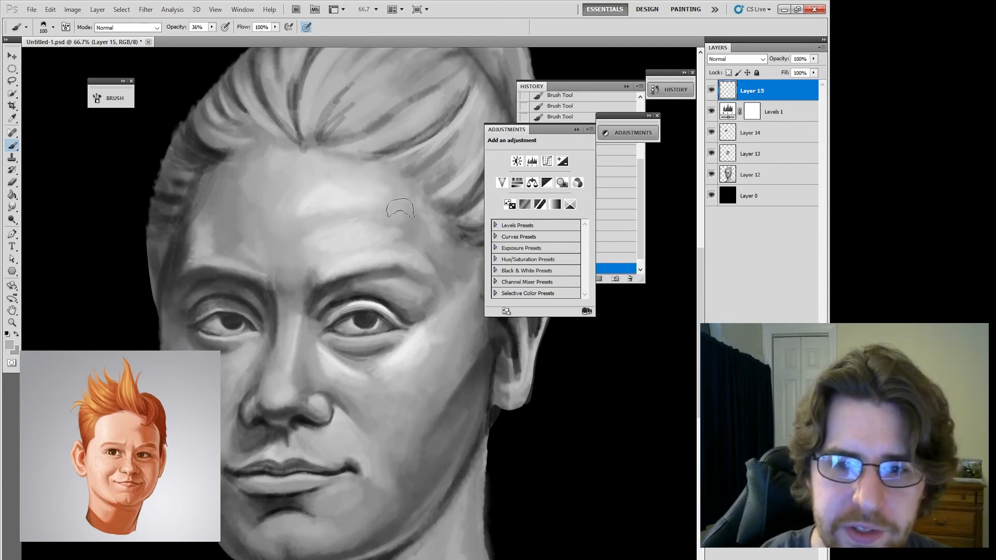
left_click(330, 193, "alt")
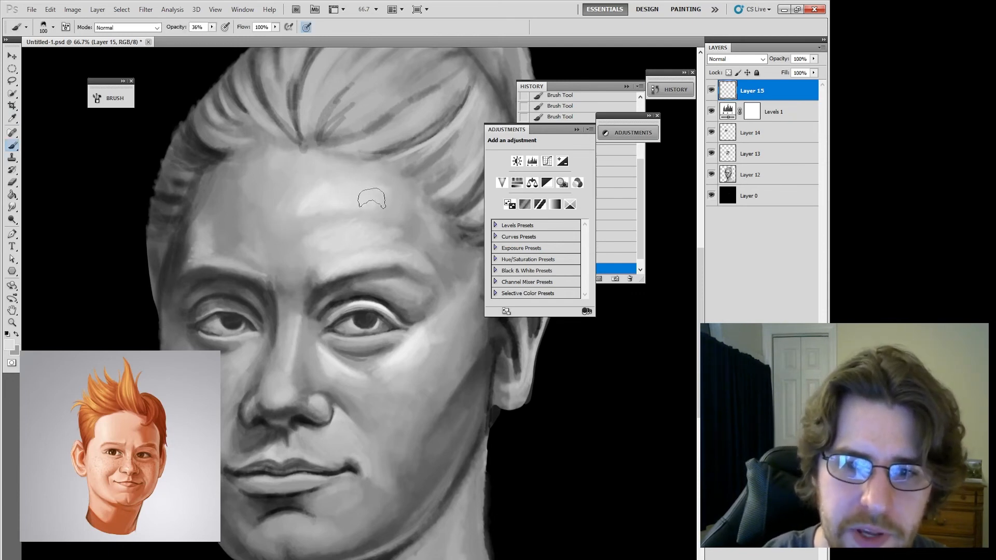
left_click(321, 189, "alt")
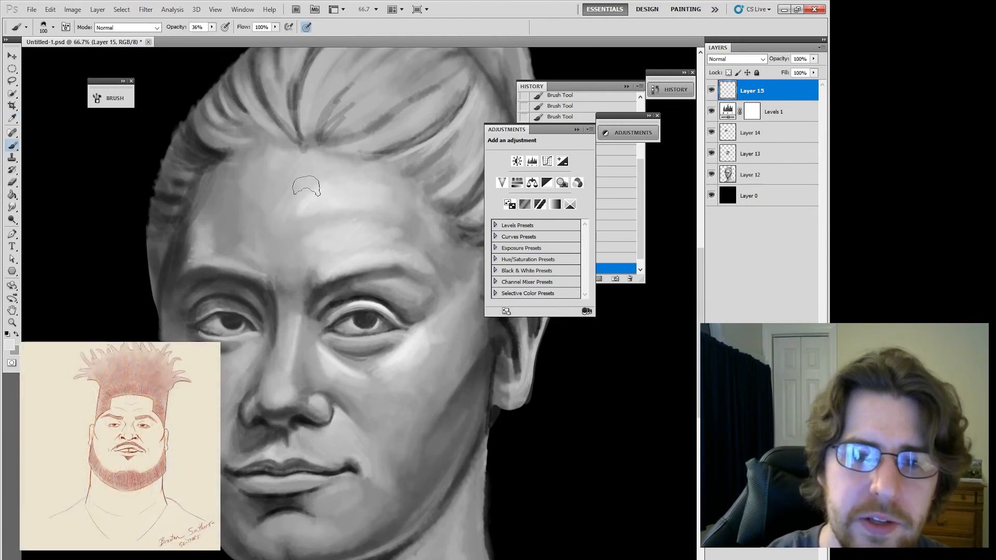
left_click(259, 182, "alt")
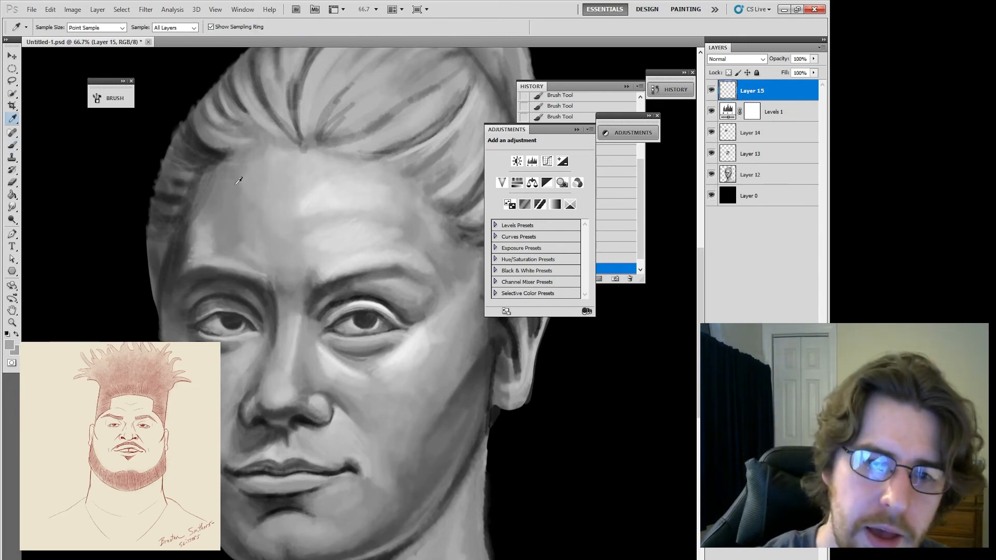
left_click(270, 177, "alt")
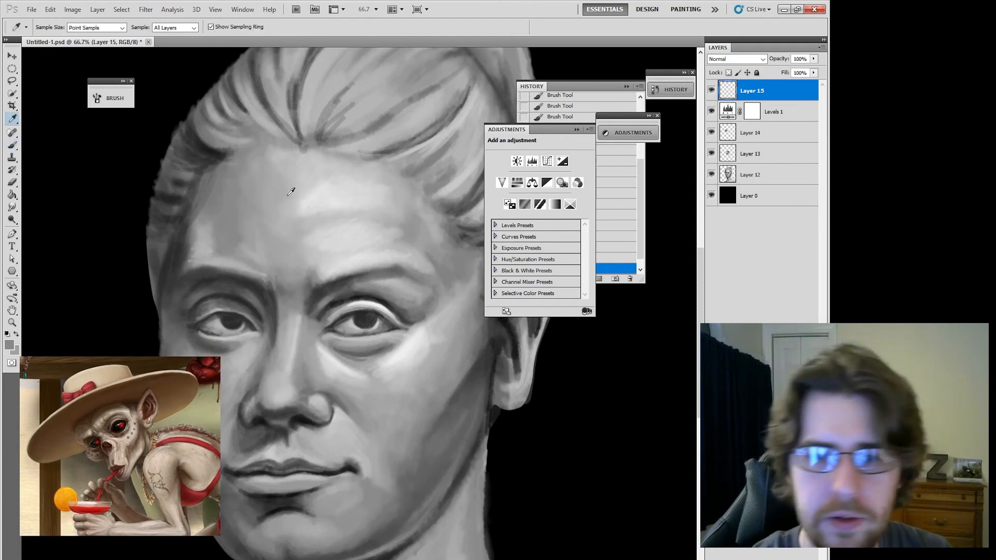
left_click(325, 188, "alt")
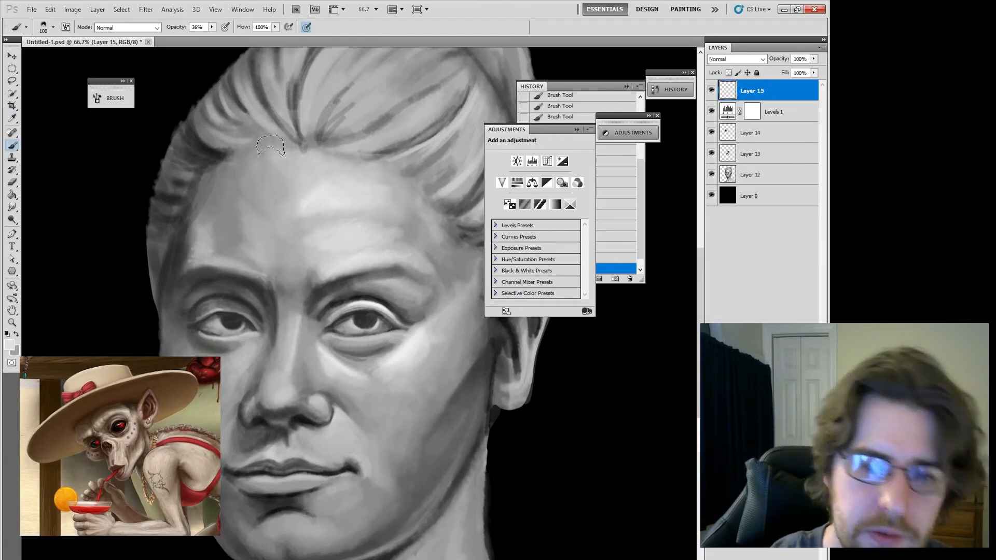
left_click(240, 197, "alt")
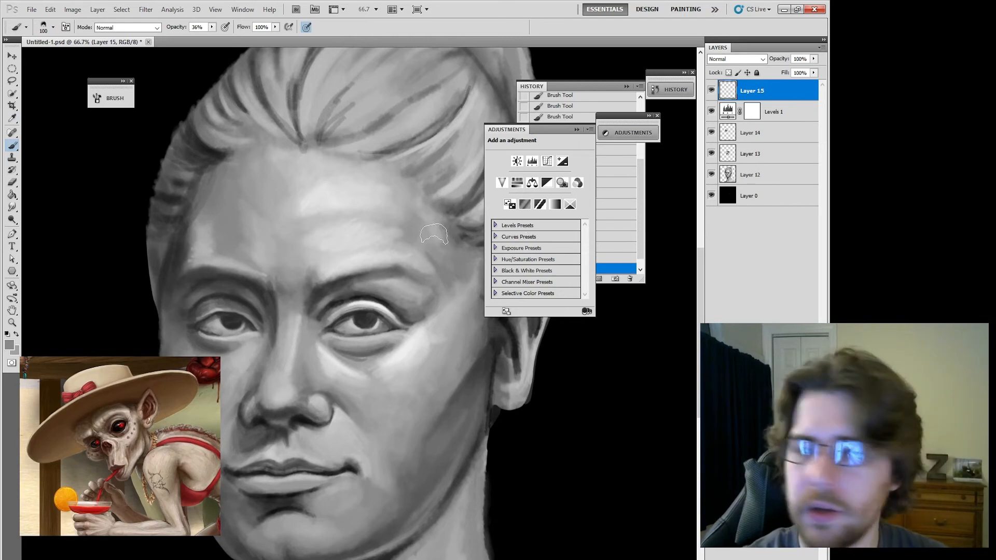
Sample a darker grey at the inner end of the right-hand eyebrow and shade the area between the brows
left_click(313, 280)
key("b")
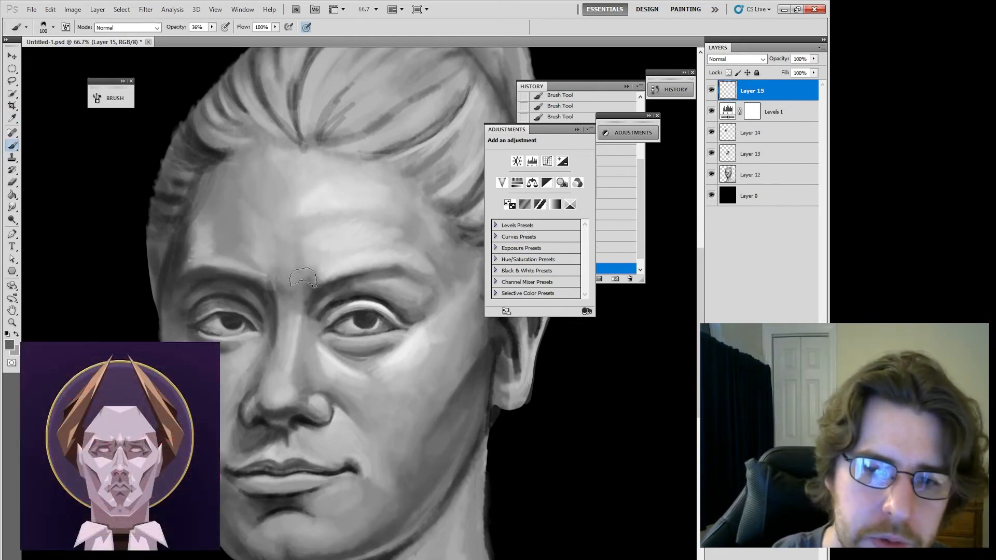
left_click_drag(303, 277, 280, 265)
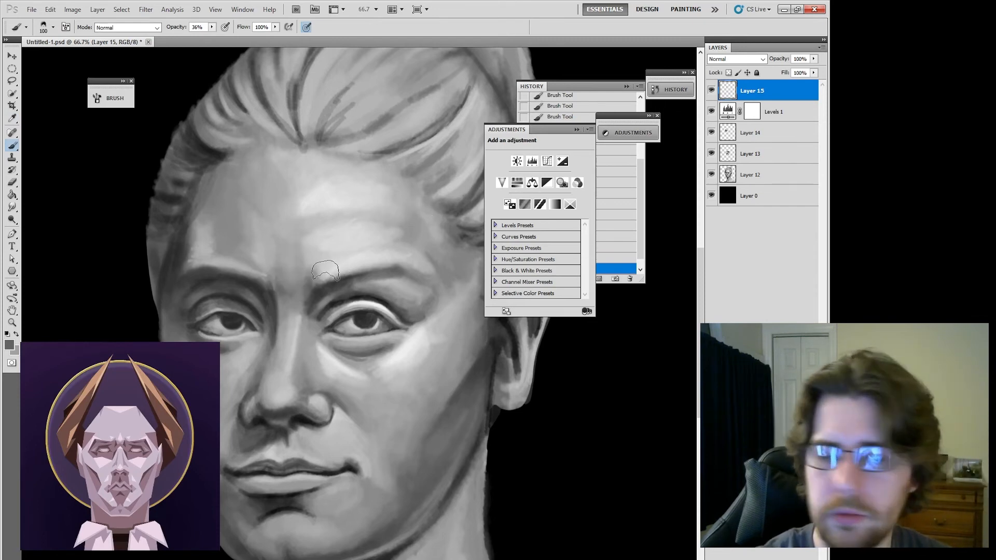
Sample the bright tone of the right-hand upper eyelid and brush highlights from beside the nose to below the eye
key("i")
left_click(368, 306)
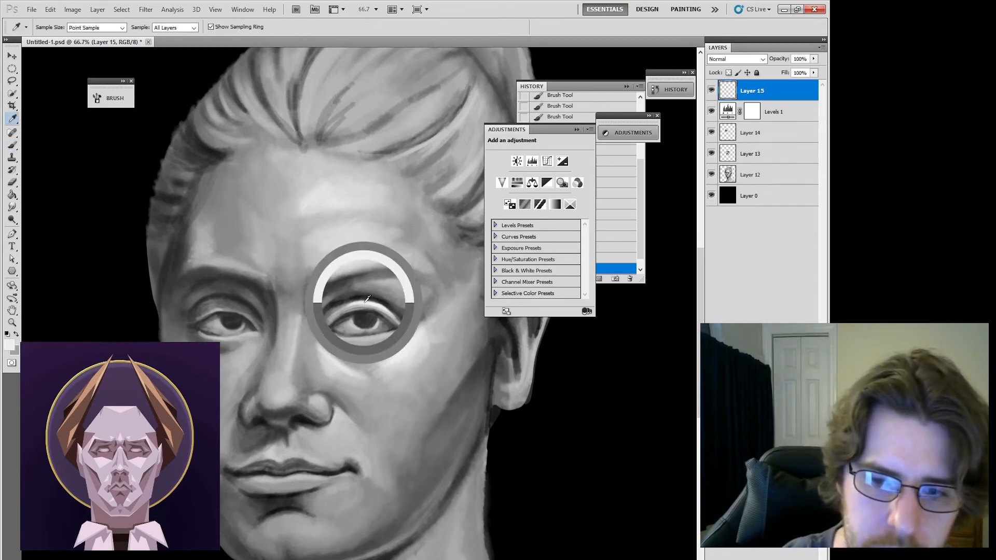
key("b")
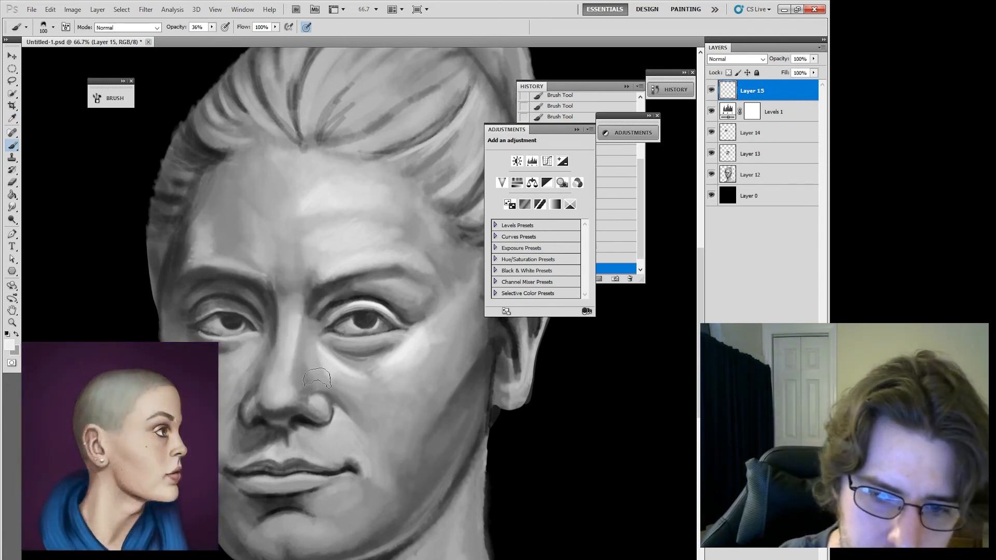
left_click_drag(319, 360, 378, 352)
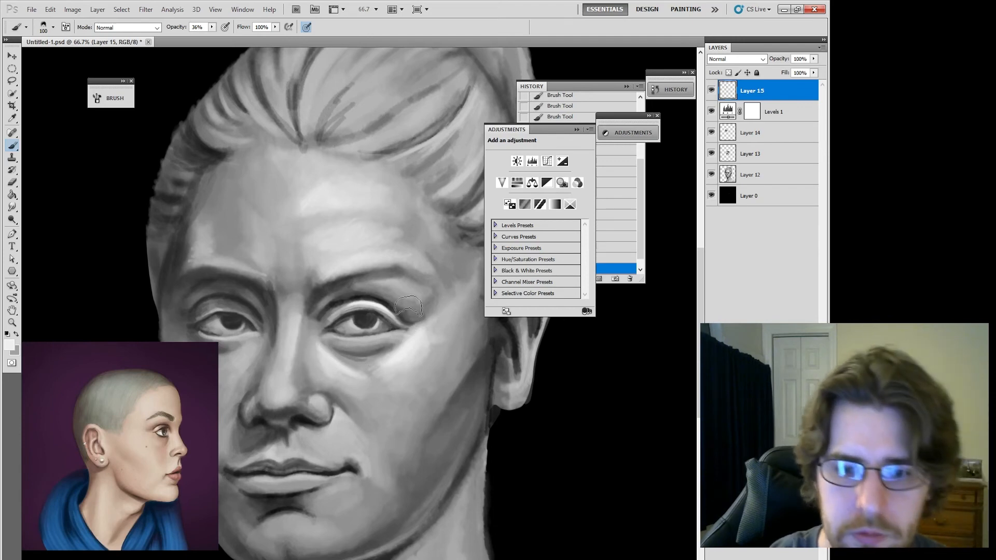
Reduce the brush to size 50 and strengthen the highlight along the bridge of the nose
key("bracketleft")
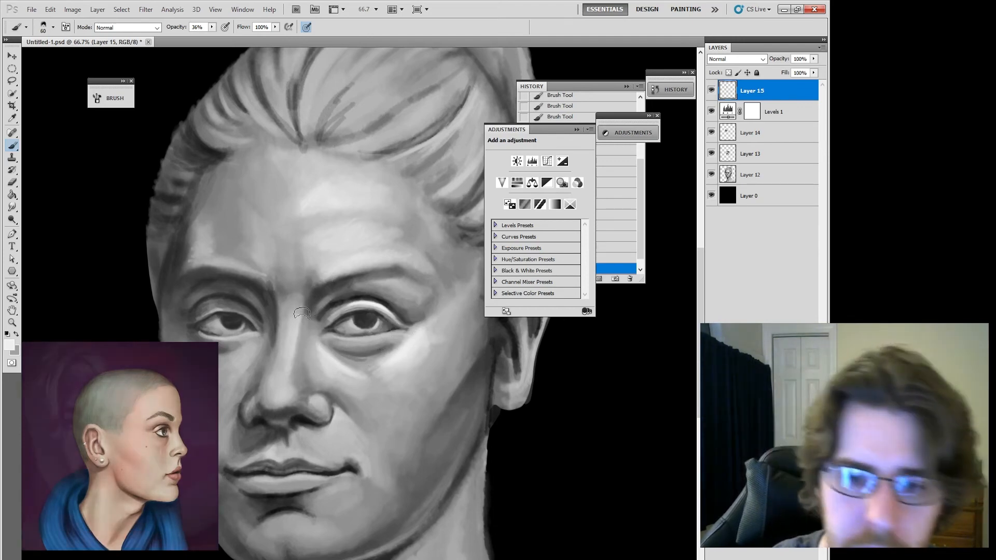
key("bracketleft")
key("bracketleft")
key("bracketleft")
key("bracketleft")
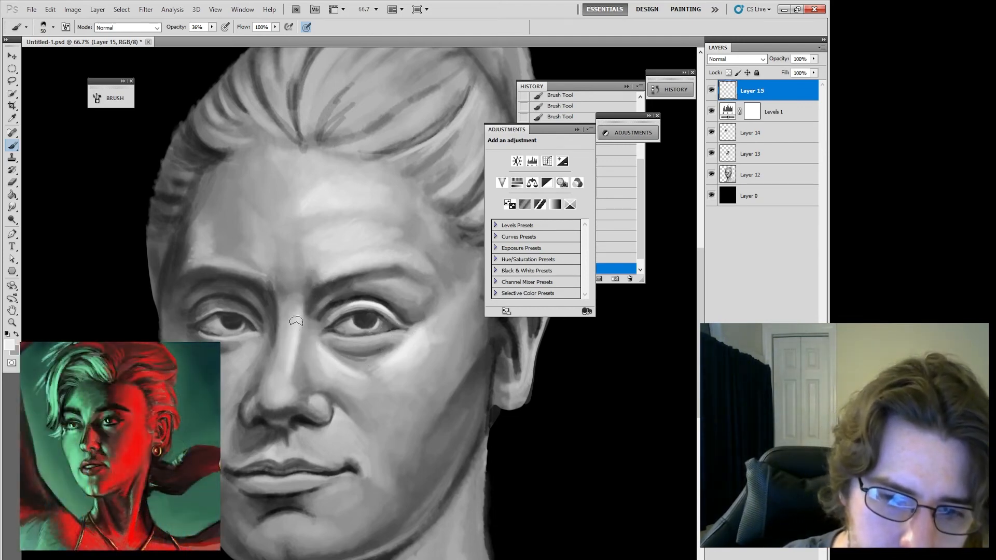
Enlarge the brush to size 200 and softly brighten the forehead highlight
key("bracketright")
key("bracketright")
key("bracketright")
key("bracketright")
key("bracketright")
key("bracketright")
key("bracketright")
key("bracketright")
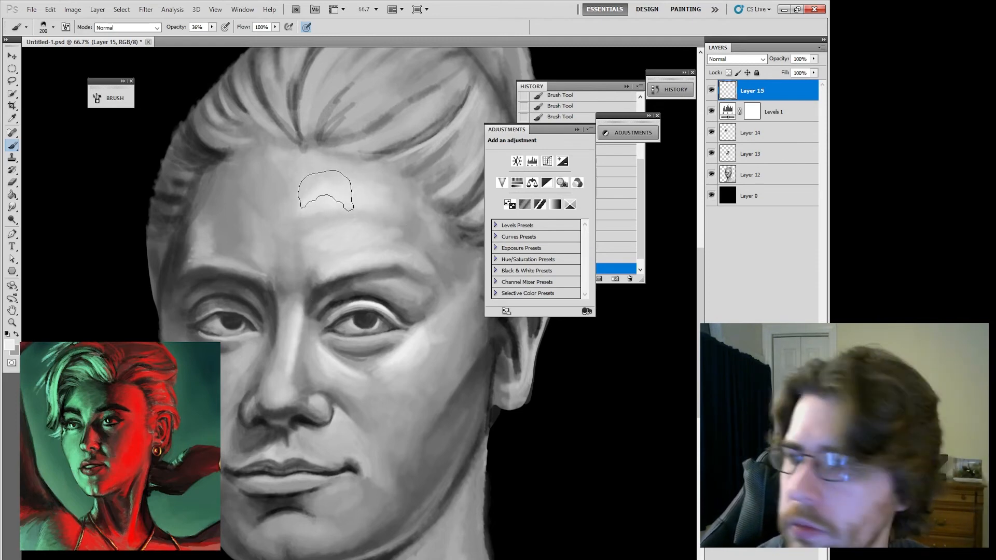
Reduce the brush to size 40 and paint light highlights along the hair strands above the forehead
key("bracketleft")
key("bracketleft")
key("bracketleft")
key("bracketleft")
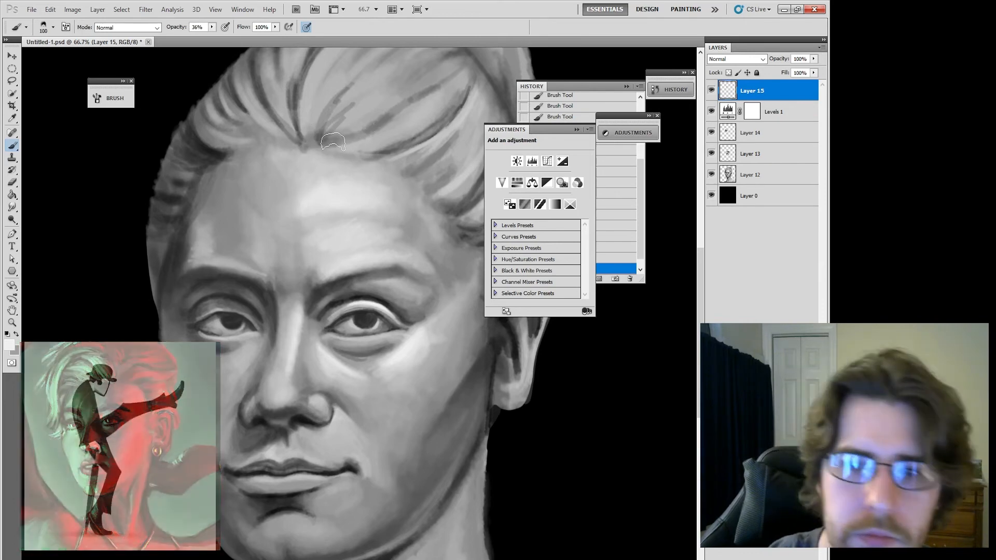
key("bracketleft")
key("bracketleft")
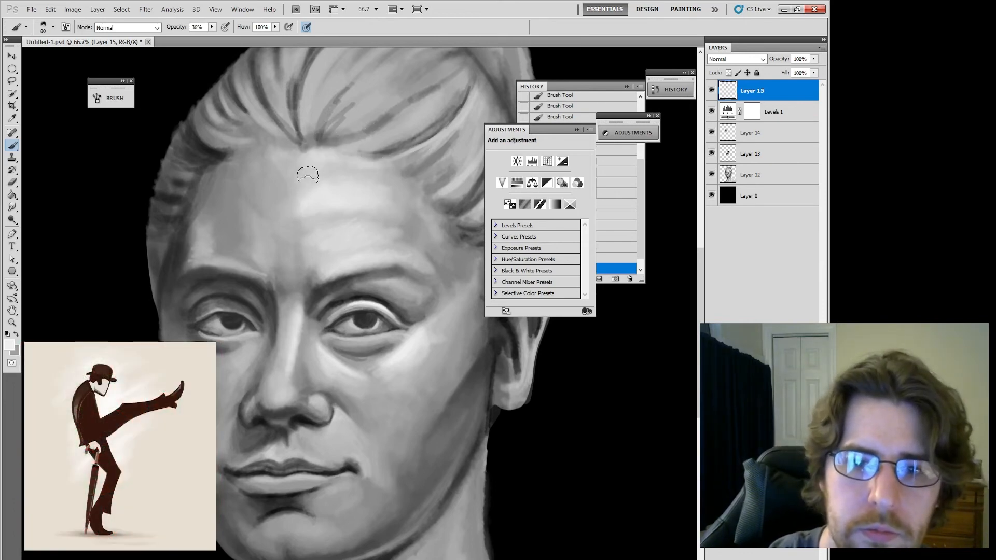
key("bracketleft")
key("bracketleft")
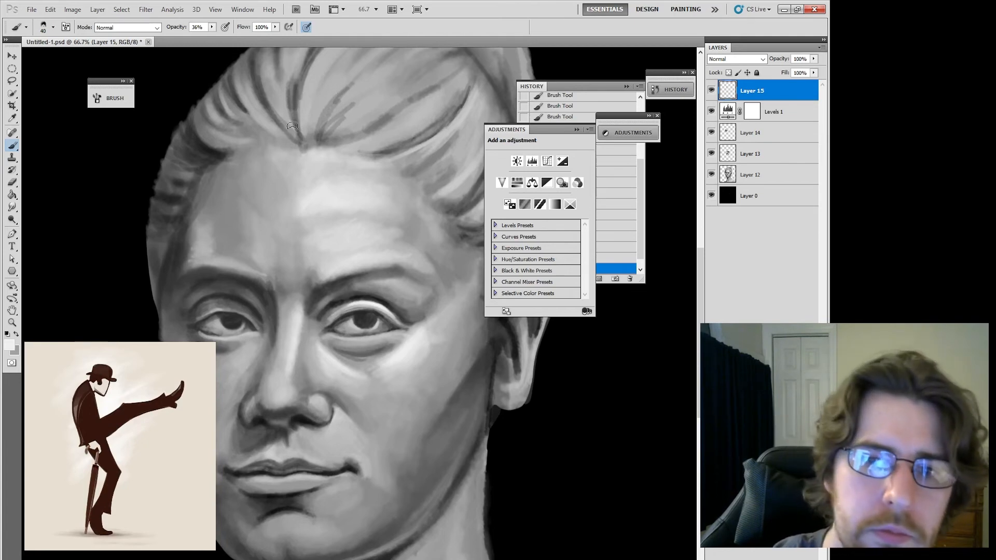
mouse_move(289, 65)
left_mouse_down()
mouse_move(298, 141)
mouse_move(281, 115)
mouse_move(324, 64)
mouse_move(312, 132)
mouse_move(360, 73)
mouse_move(413, 93)
mouse_move(346, 130)
mouse_move(415, 94)
mouse_move(365, 124)
mouse_move(351, 119)
mouse_move(362, 107)
mouse_move(468, 101)
mouse_move(362, 147)
mouse_move(392, 148)
left_mouse_up()
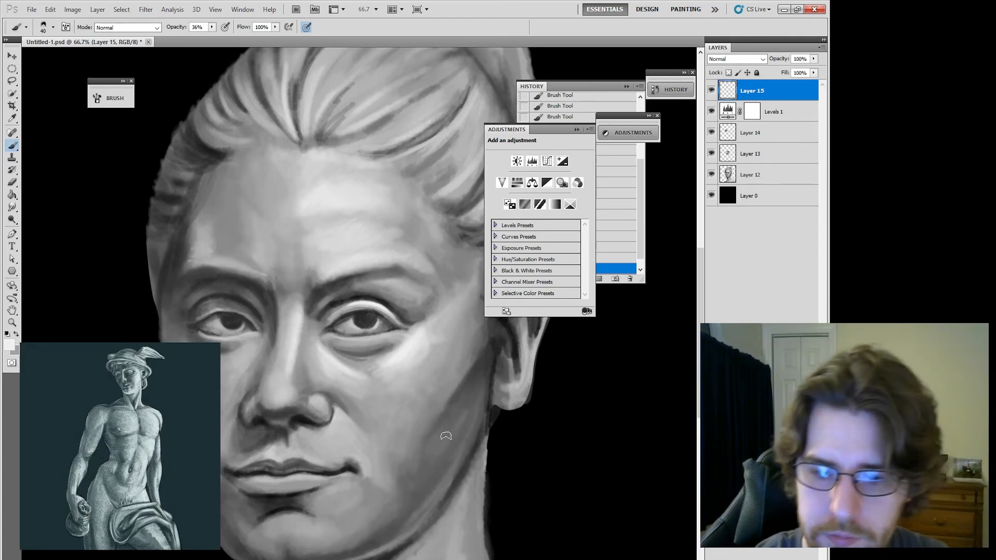
Undo the highlight stroke on the cheek beside the nostril and paint a highlight at the right-hand corner of the mouth
left_click_drag(453, 369, 475, 344)
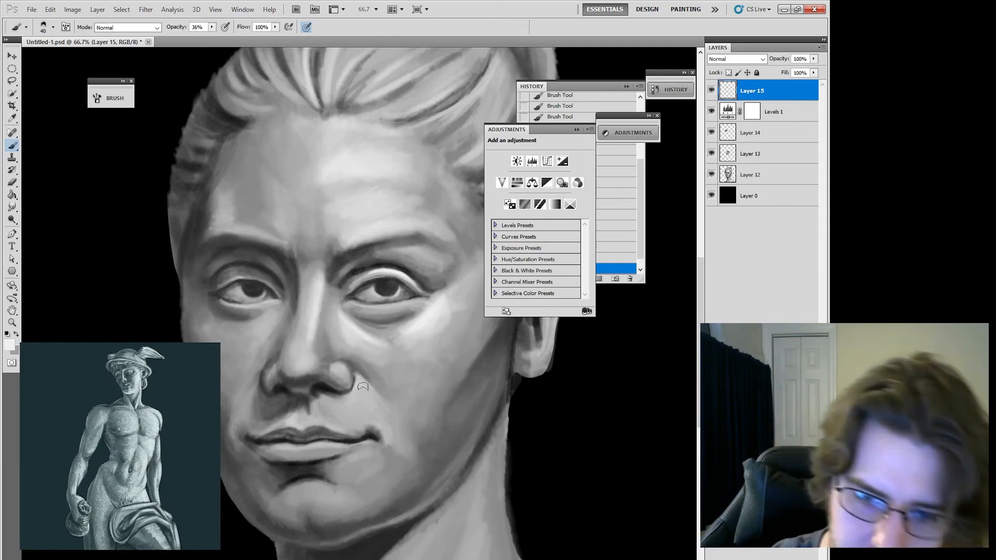
left_click_drag(363, 386, 385, 402)
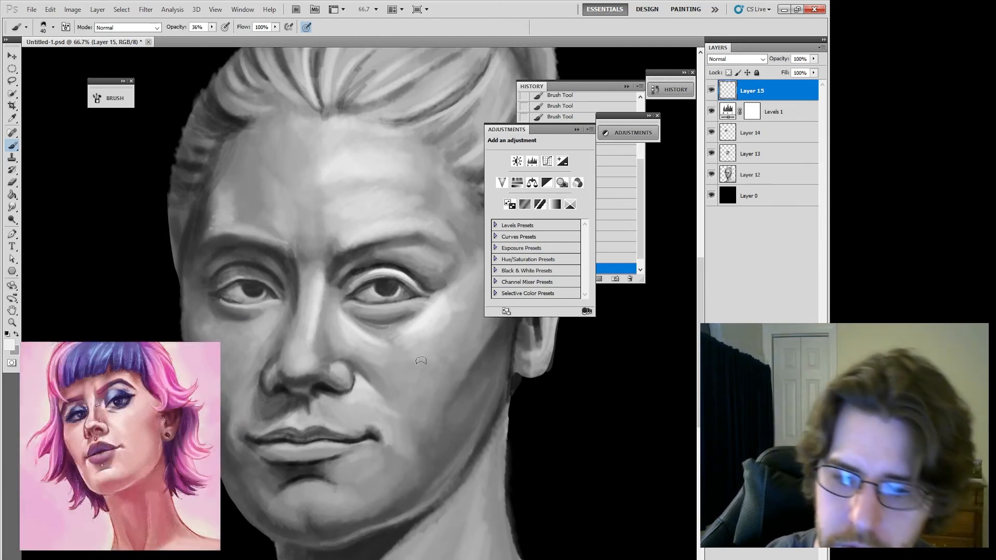
key("ctrl+z")
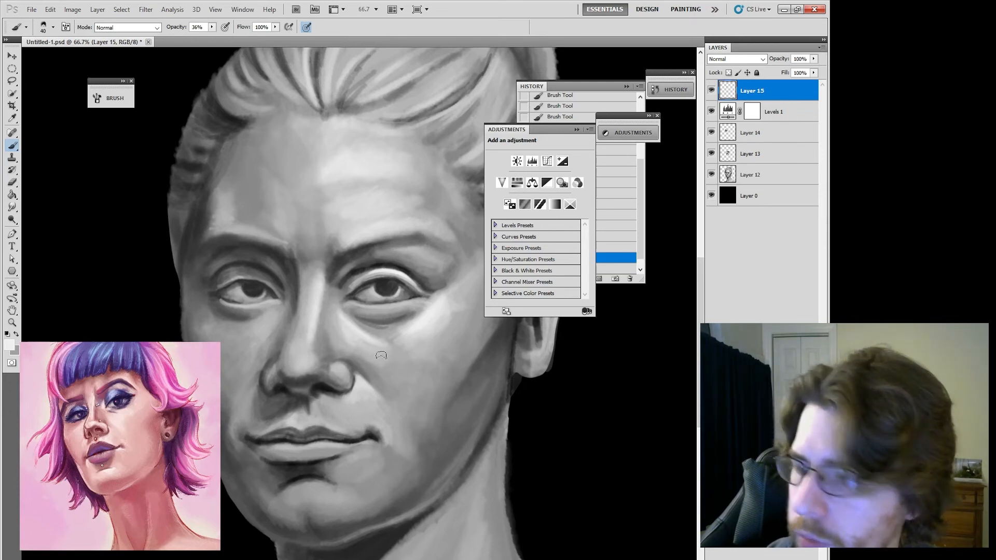
left_click_drag(380, 420, 385, 427)
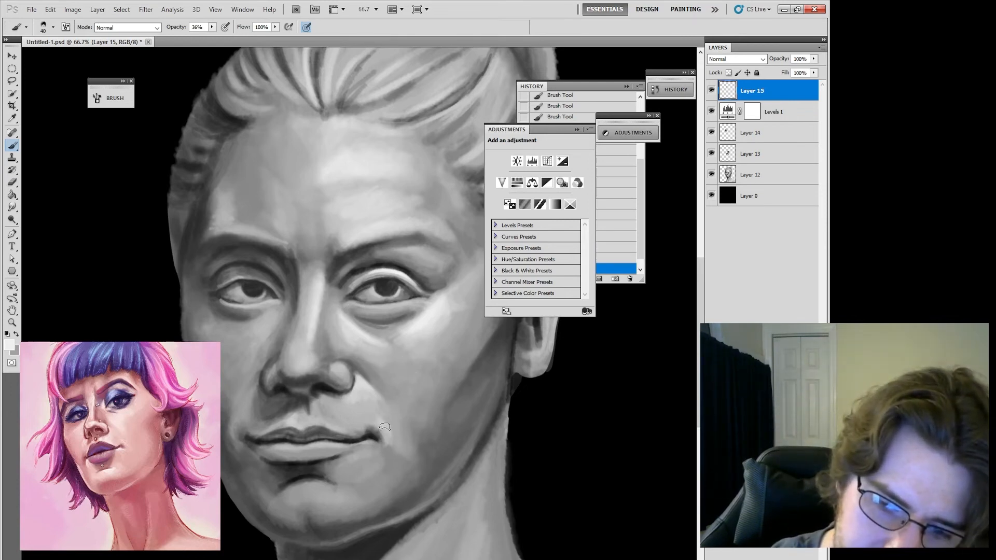
Reduce the brush to size 25 for fine highlights around the right-hand nostril
key("bracketleft")
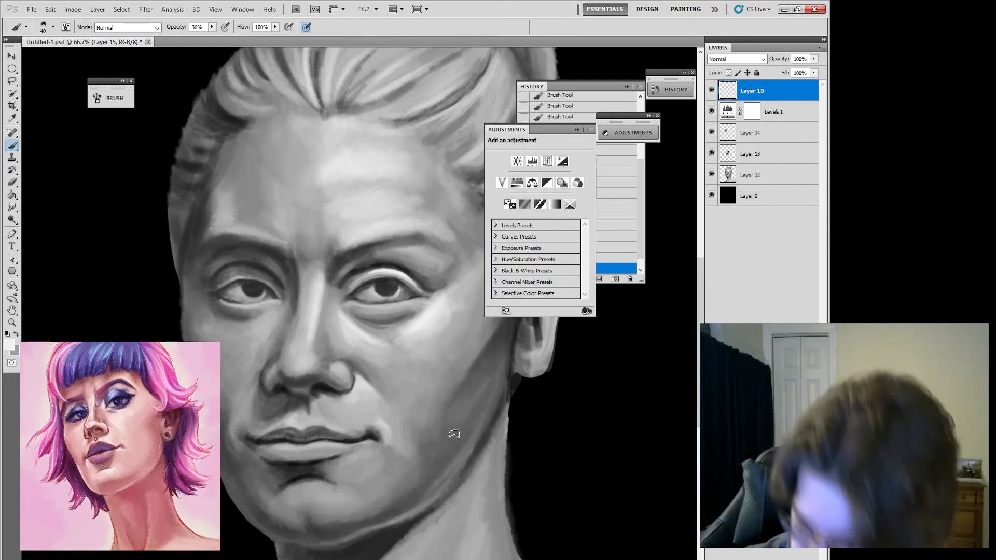
key("bracketleft")
key("bracketleft")
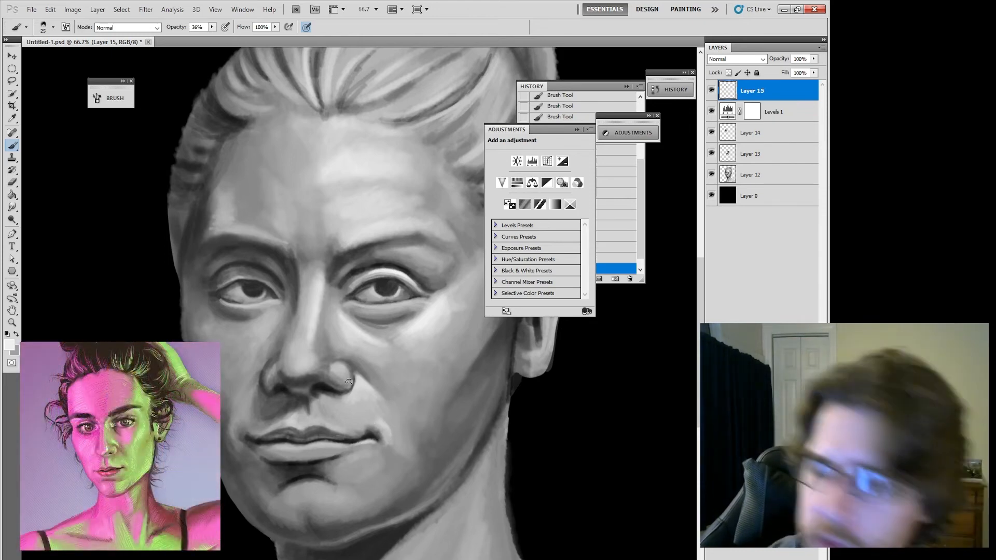
Set the brush to size 40, sample the near-black shadow under the lower lip and darken the shadows around the lips
key("bracketright")
key("bracketright")
key("bracketright")
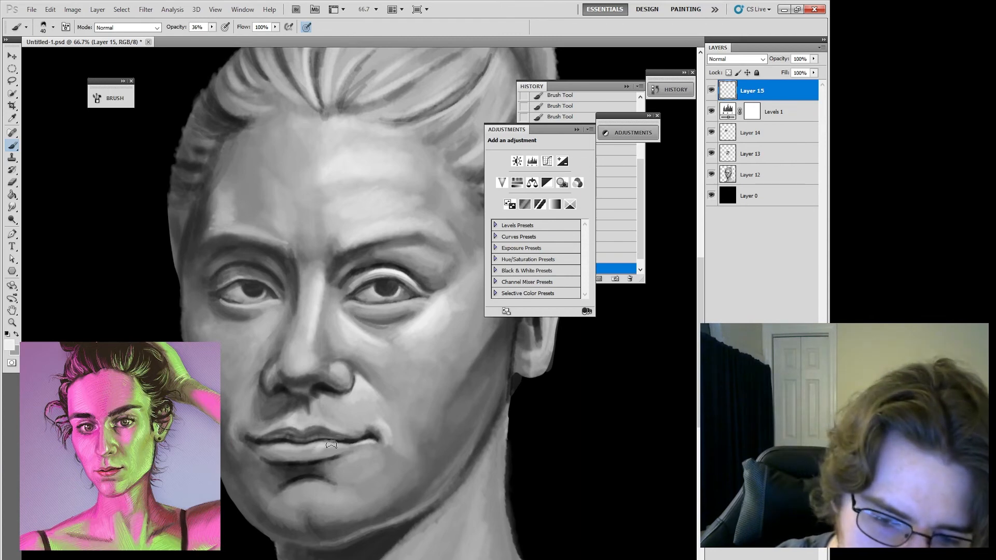
key("i")
left_click(303, 470)
key("b")
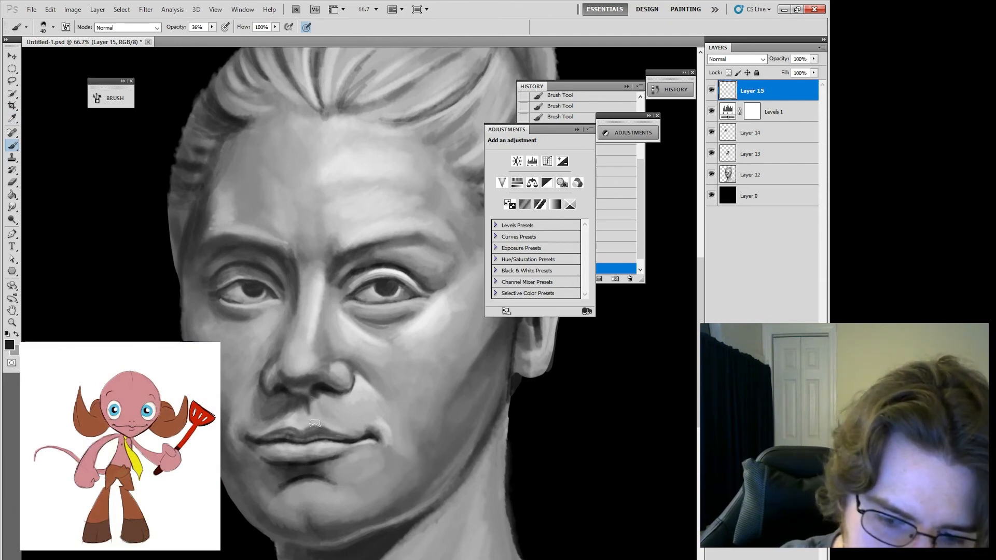
Sample the bright tone of the right-hand upper eyelid and paint highlights on the lower lip and the top of the chin
key("i")
left_click(402, 271)
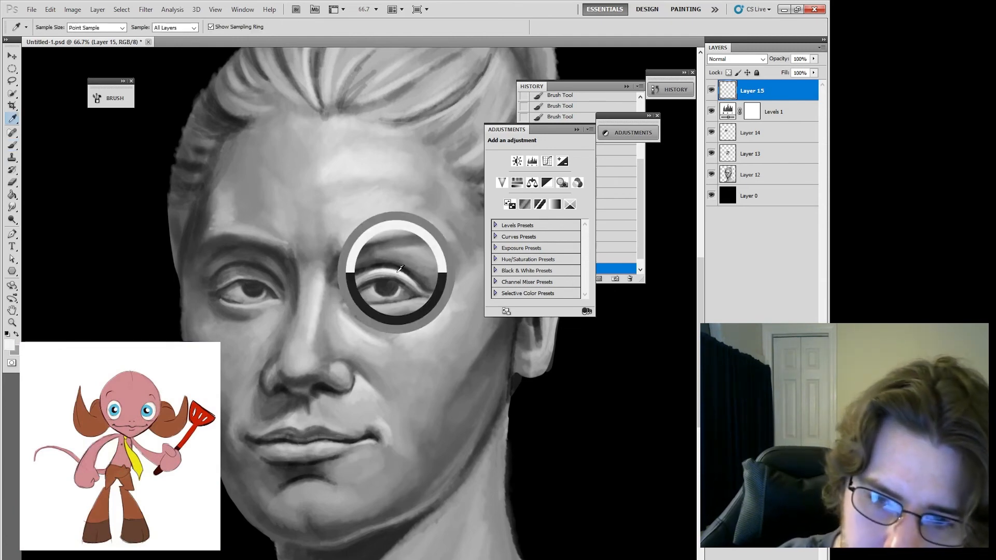
key("b")
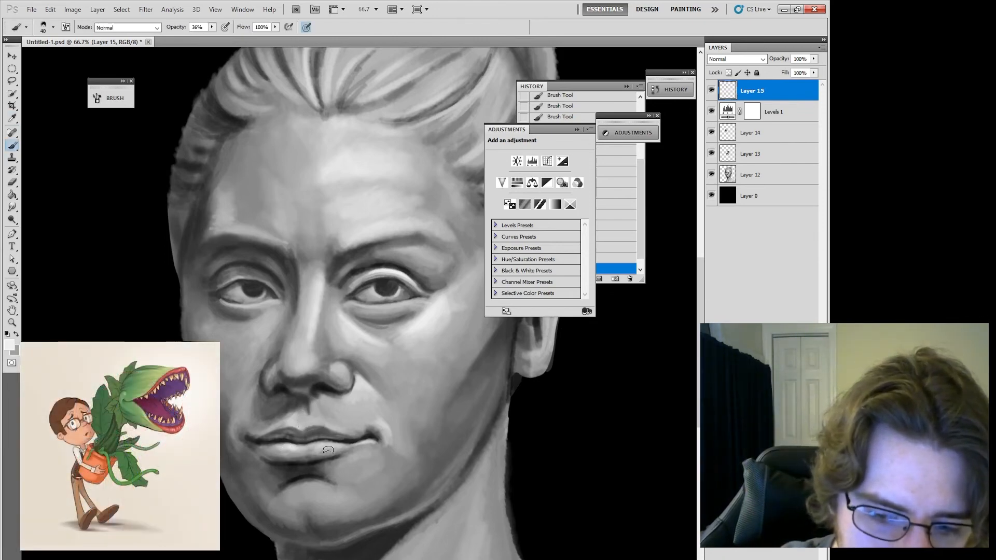
left_click_drag(336, 444, 348, 445)
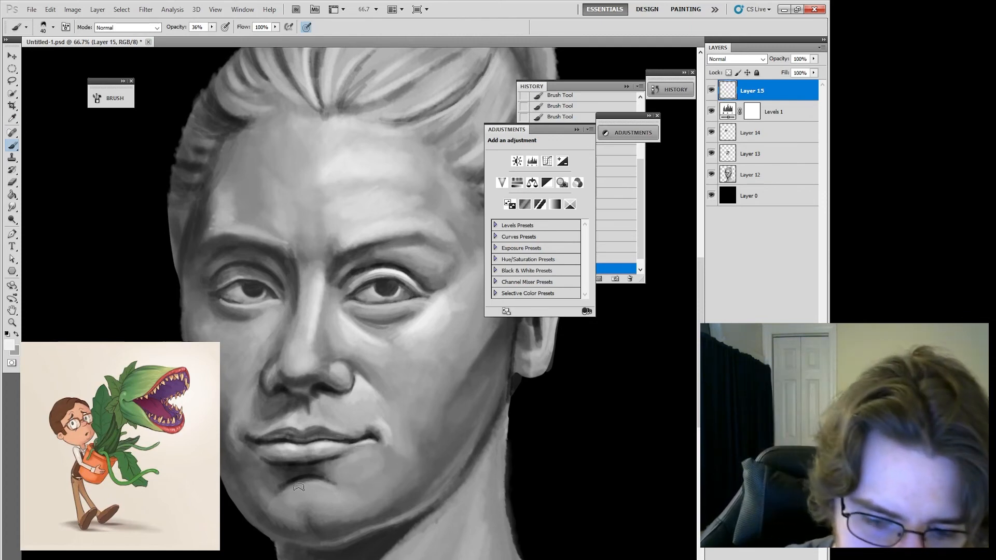
mouse_move(299, 488)
left_mouse_down()
mouse_move(347, 492)
mouse_move(301, 489)
left_mouse_up()
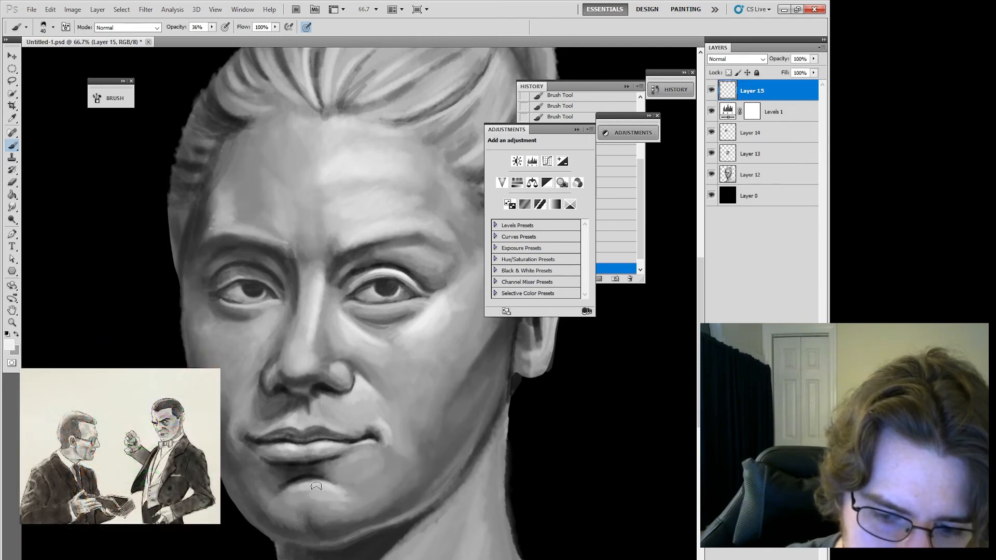
Brush light highlights down the right-hand side of the neck just below the jawline
left_click_drag(509, 487, 391, 404)
left_click_drag(372, 371, 388, 348)
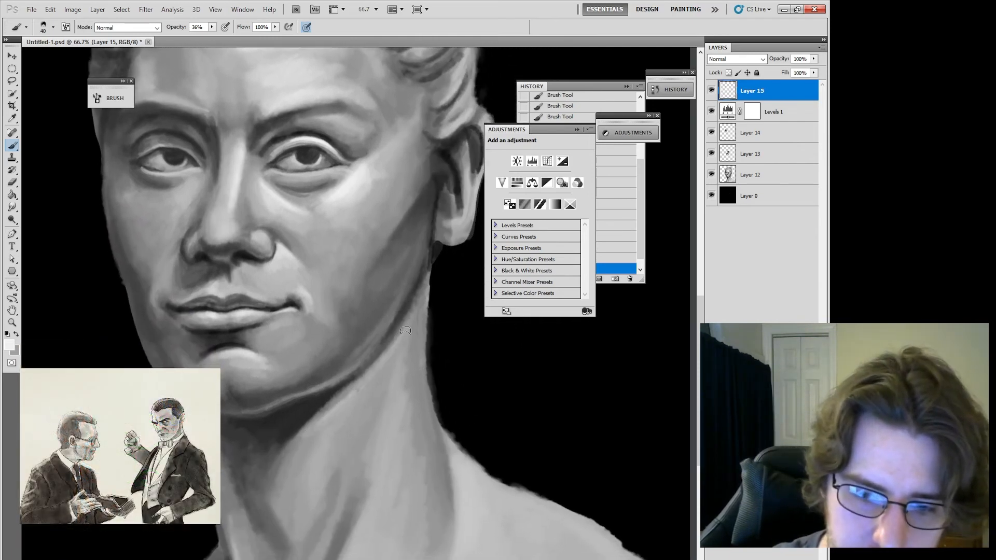
mouse_move(328, 425)
left_mouse_down()
mouse_move(384, 366)
mouse_move(364, 409)
left_mouse_up()
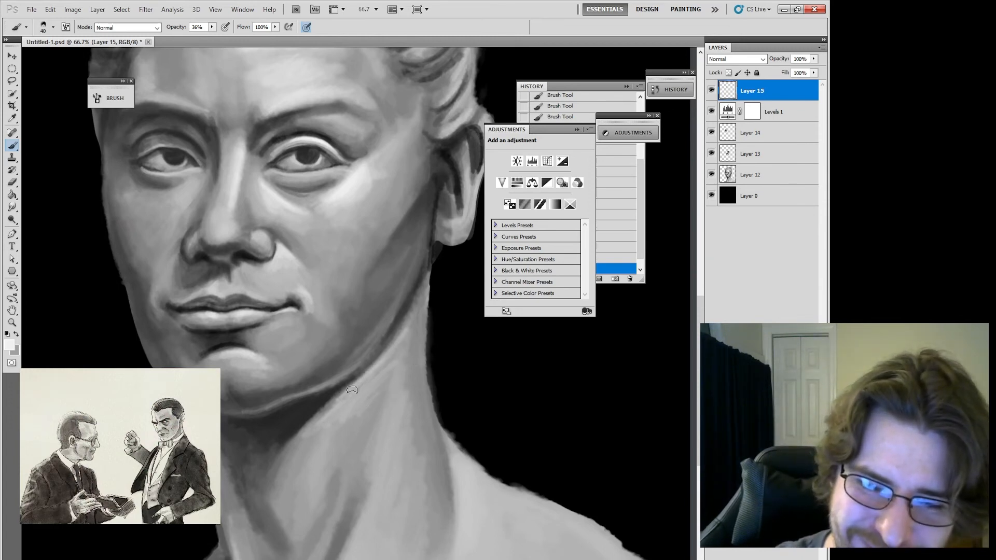
left_click_drag(396, 343, 374, 393)
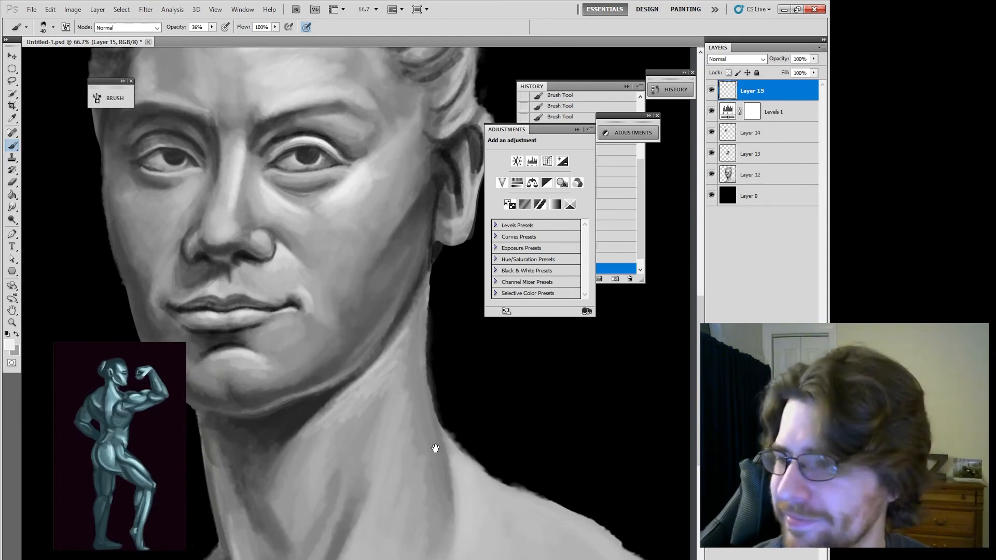
Paint light highlights along the right-hand base of the neck and blend them toward the shoulder with the brush enlarged to 150
mouse_move(436, 447)
left_mouse_down()
mouse_move(423, 396)
mouse_move(389, 396)
left_mouse_up()
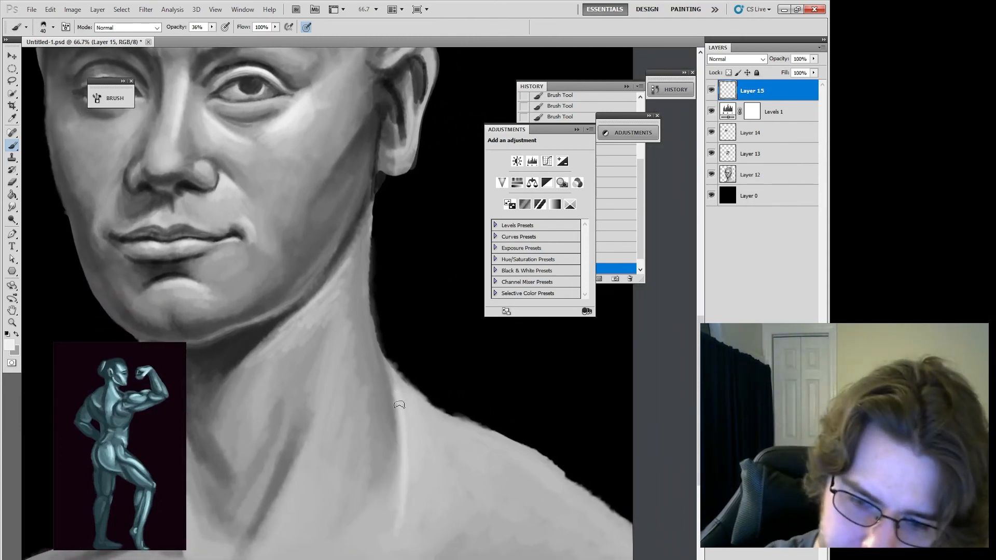
mouse_move(399, 404)
left_mouse_down()
mouse_move(419, 499)
mouse_move(406, 385)
mouse_move(419, 424)
left_mouse_up()
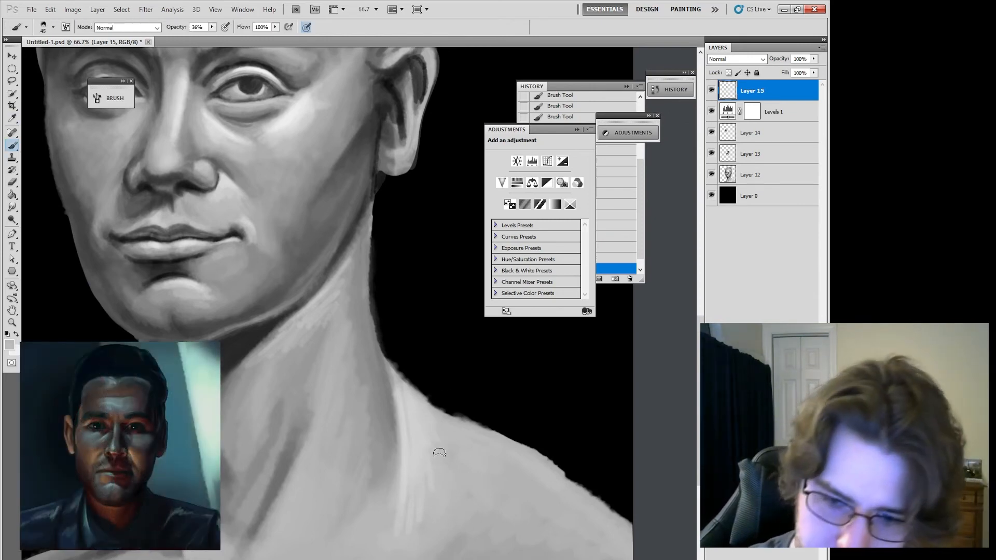
key("bracketright")
key("bracketright")
key("bracketright")
key("bracketright")
key("bracketright")
key("bracketright")
key("bracketright")
key("bracketright")
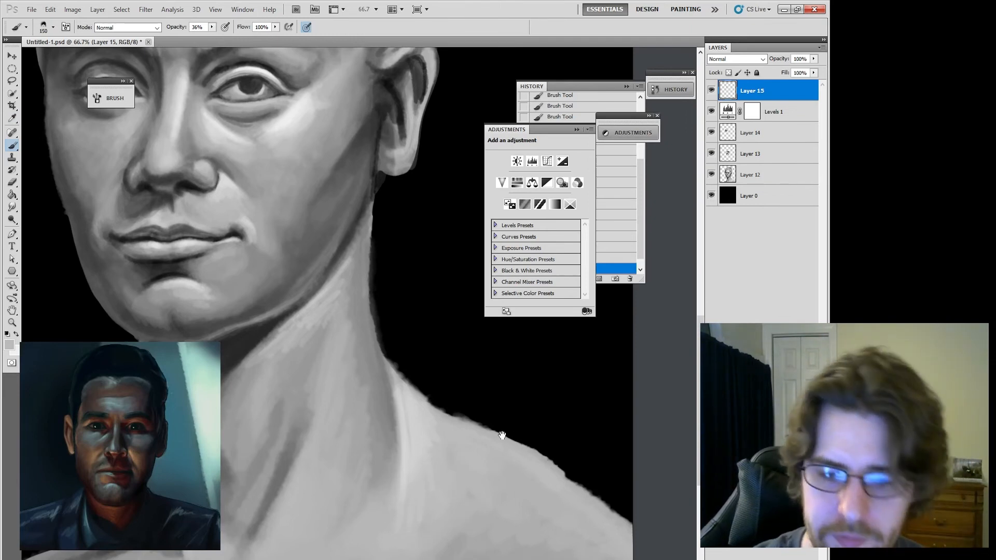
left_click(411, 414, "alt")
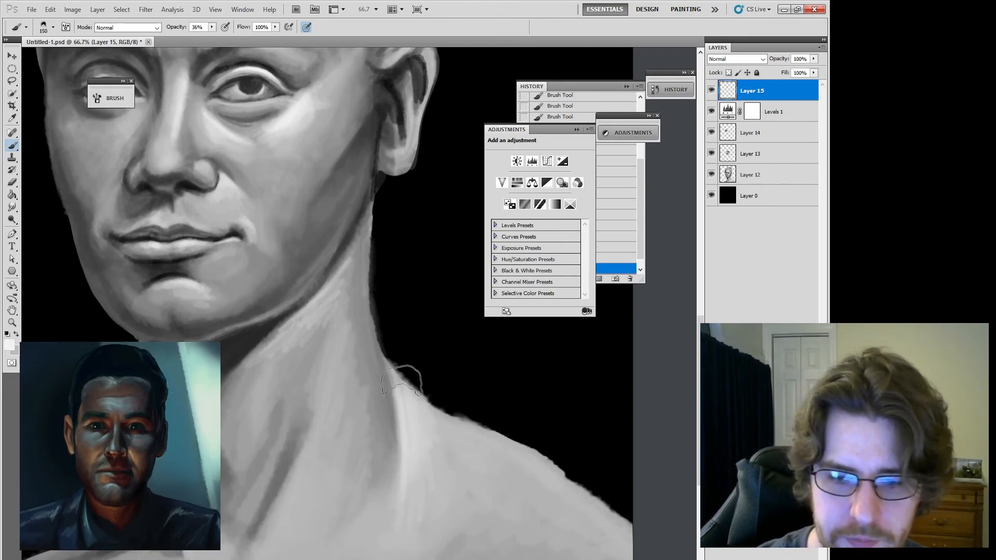
left_click_drag(391, 338, 431, 446)
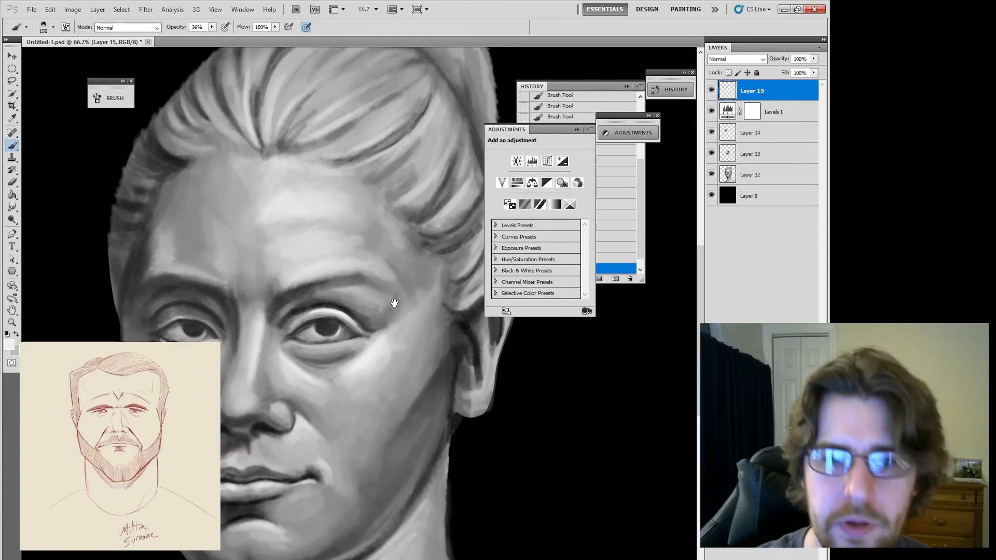
Reduce the brush to size 35 and touch up the face around the nose with grey tones sampled from the skin
mouse_move(394, 294)
left_mouse_down()
mouse_move(393, 316)
mouse_move(395, 304)
left_mouse_up()
key("bracketleft")
key("bracketleft")
key("bracketleft")
key("bracketleft")
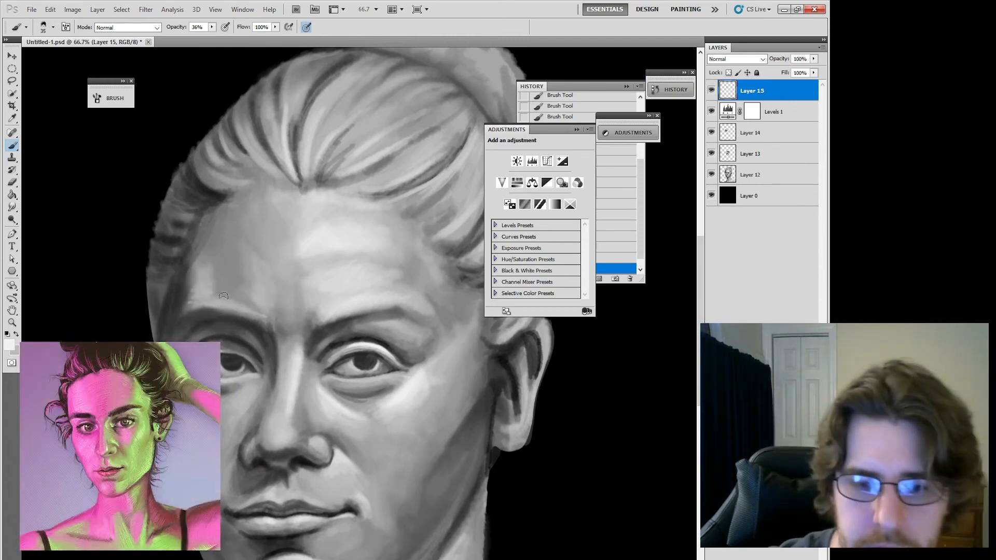
key("i")
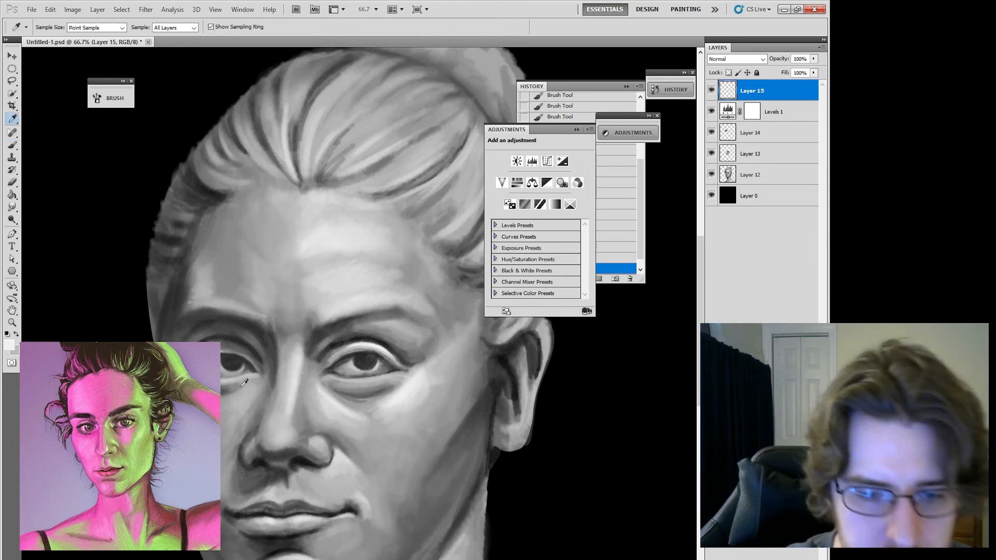
key("b")
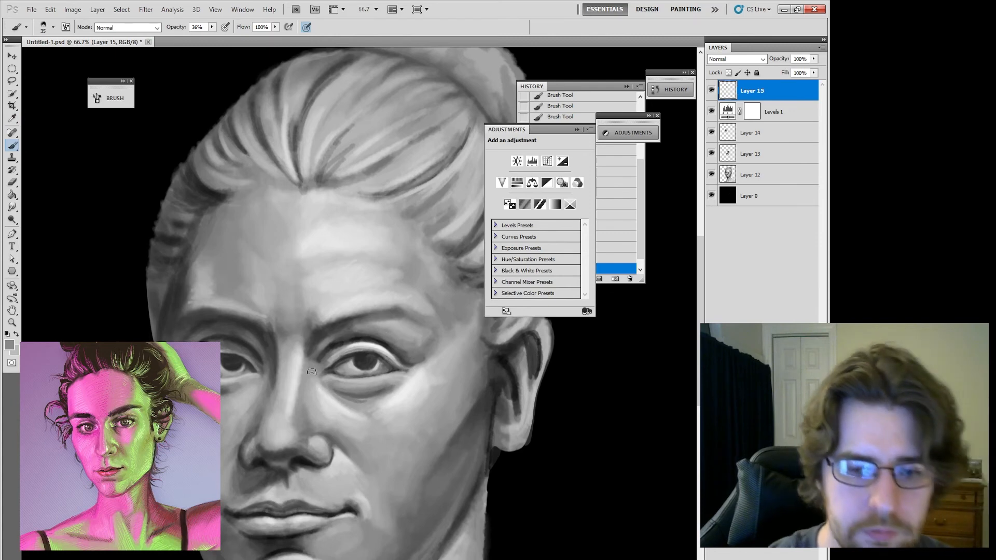
key("i")
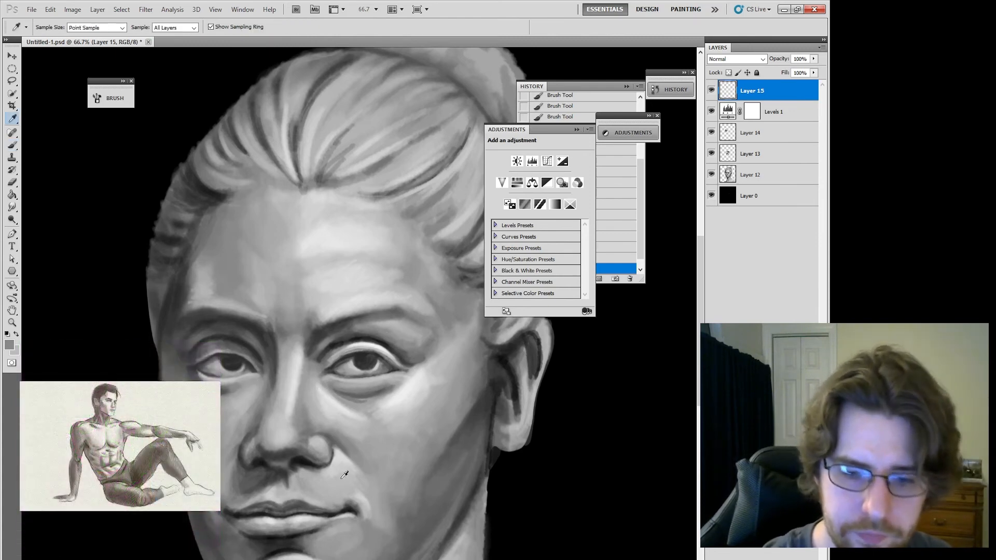
left_click(340, 452)
key("b")
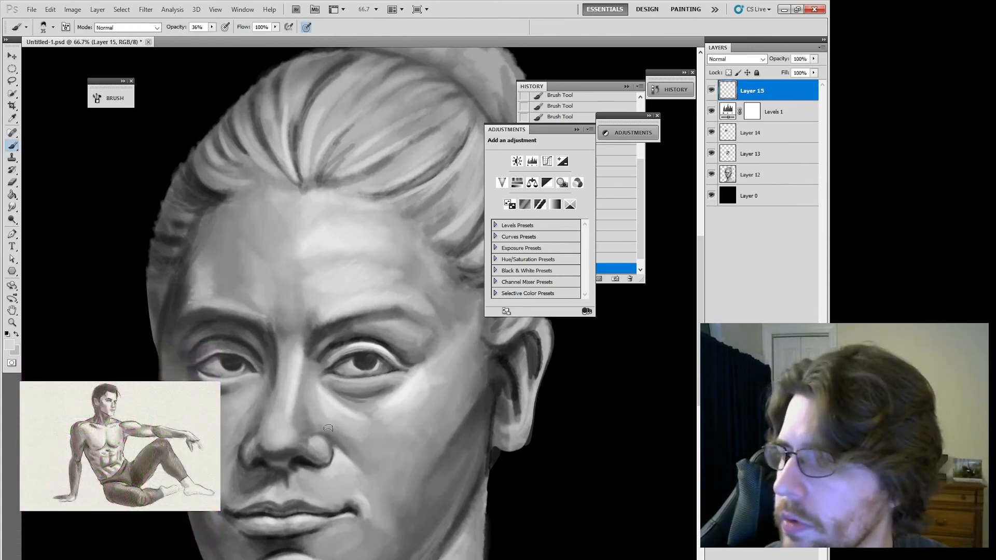
Sample tones on the nose, ending with the near-black crease of the left-hand nostril, and deepen the shadows around the nose
left_click(267, 446, "alt")
left_click(291, 447, "alt")
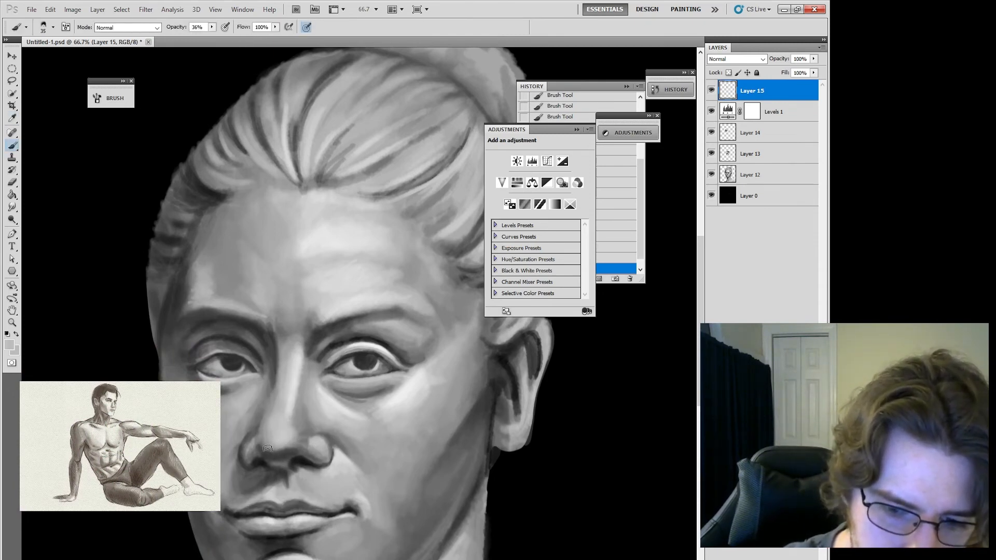
key("i")
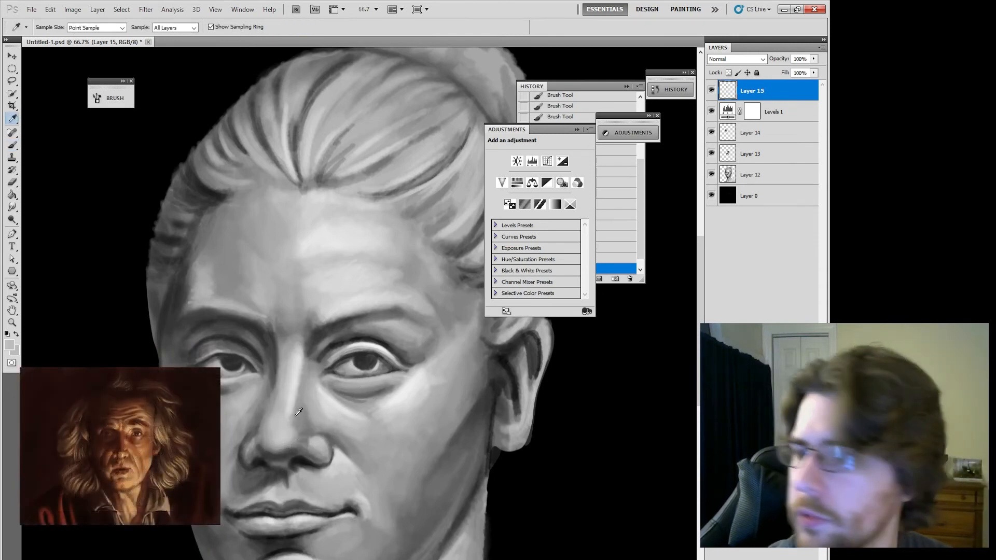
left_click(257, 453)
key("b")
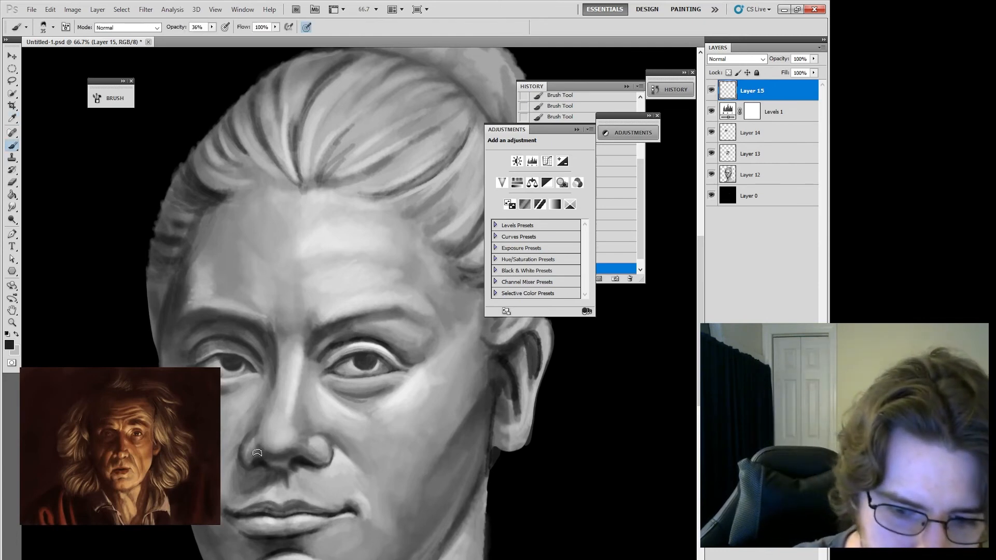
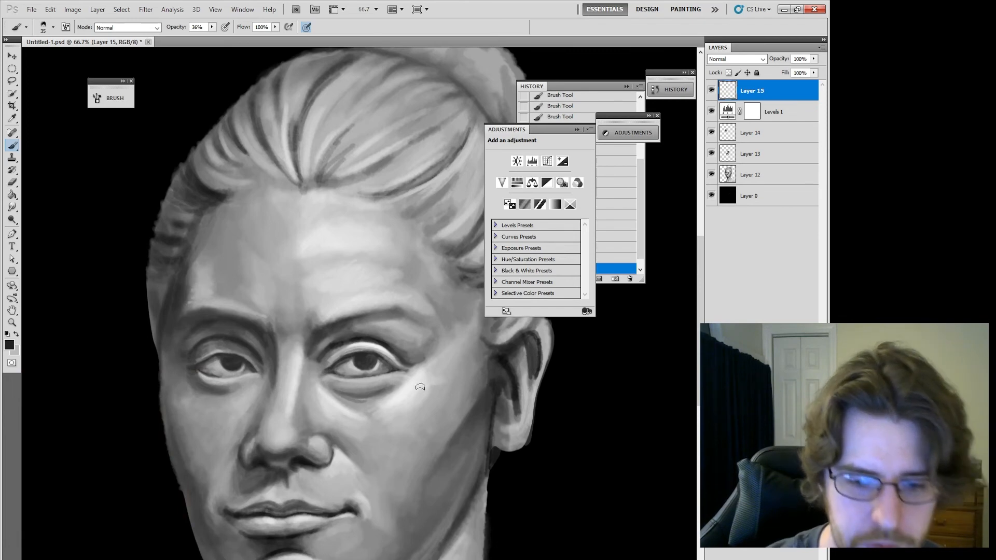
Sample the bright tone under the right-hand eye and lighten the left-hand cheek at brush size 90, toggling the last stroke off and on
key("i")
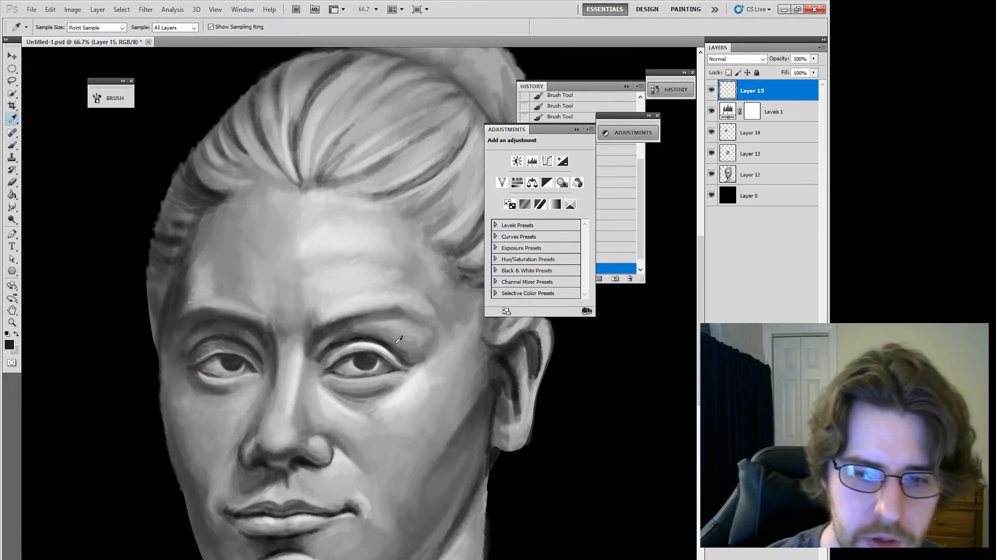
left_click(355, 411)
key("b")
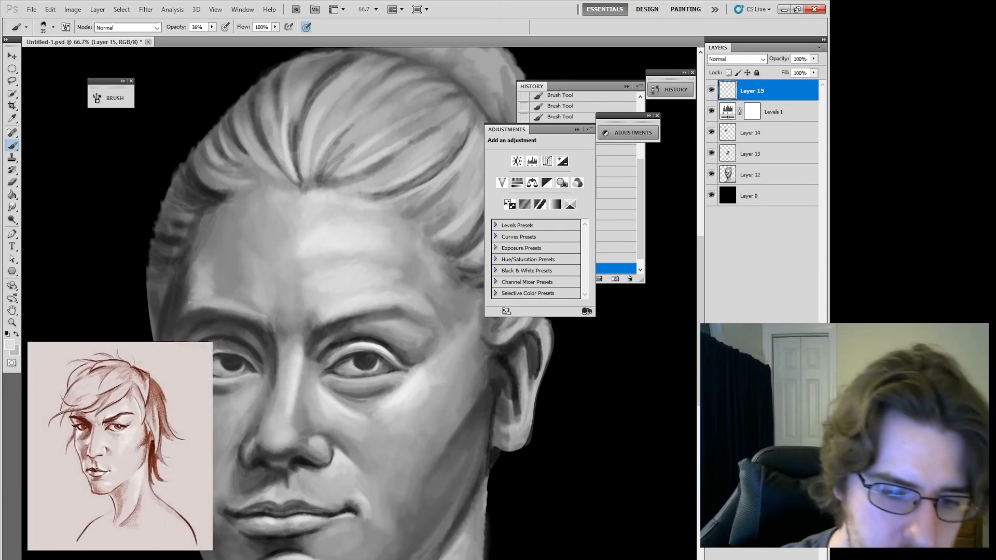
key("ctrl+z")
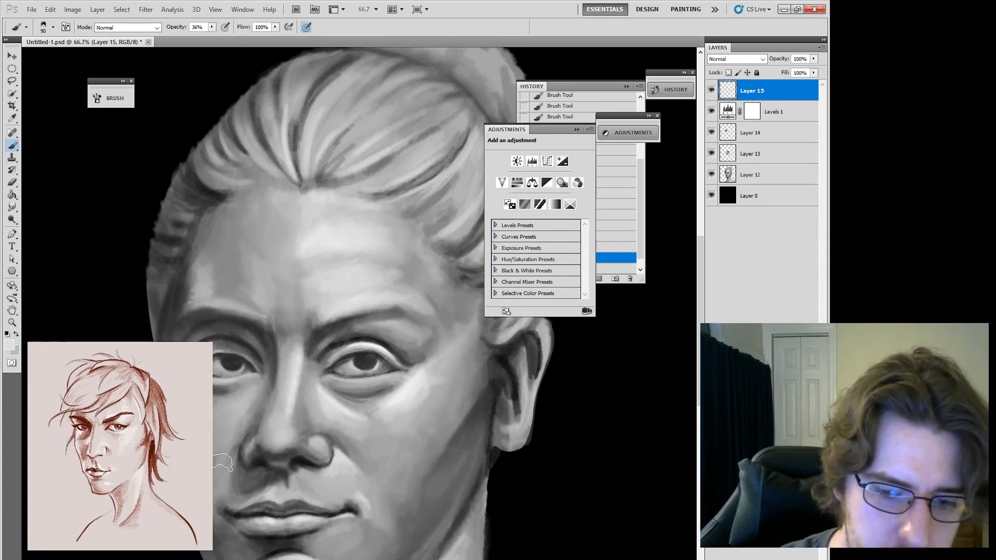
key("ctrl+z")
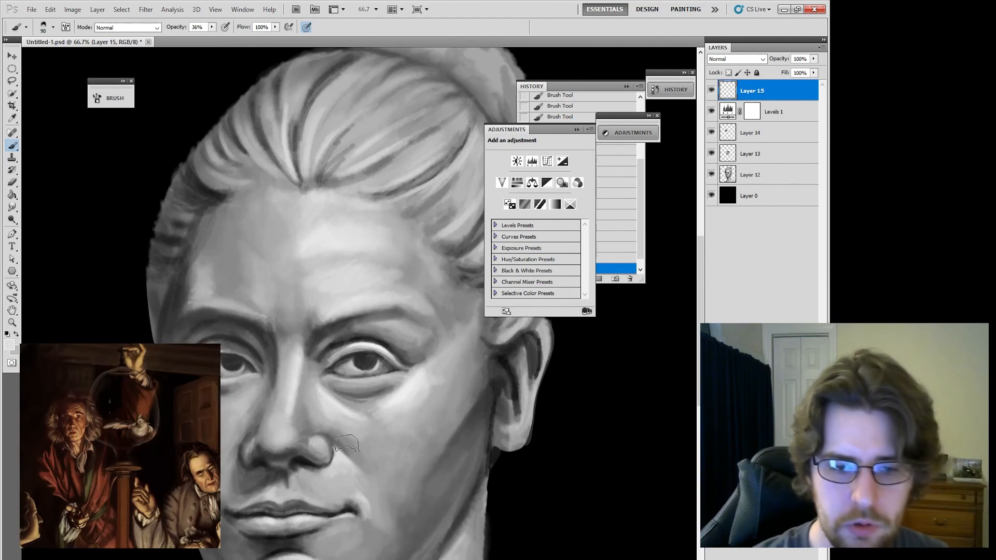
Sample light and dark greys from the cheeks and jaw and blend the shading along the right-hand side of the jaw
left_click(227, 410, "alt")
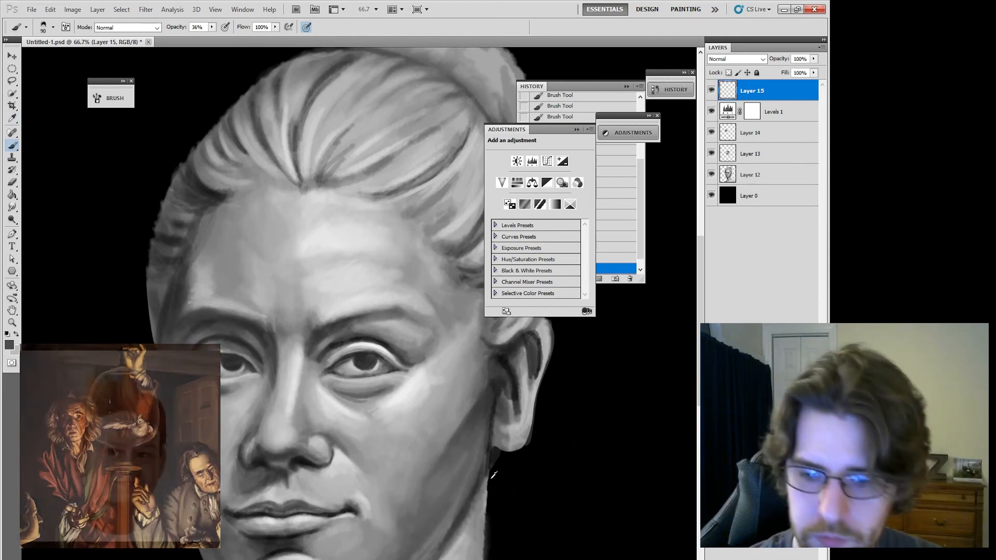
left_click(424, 419, "alt")
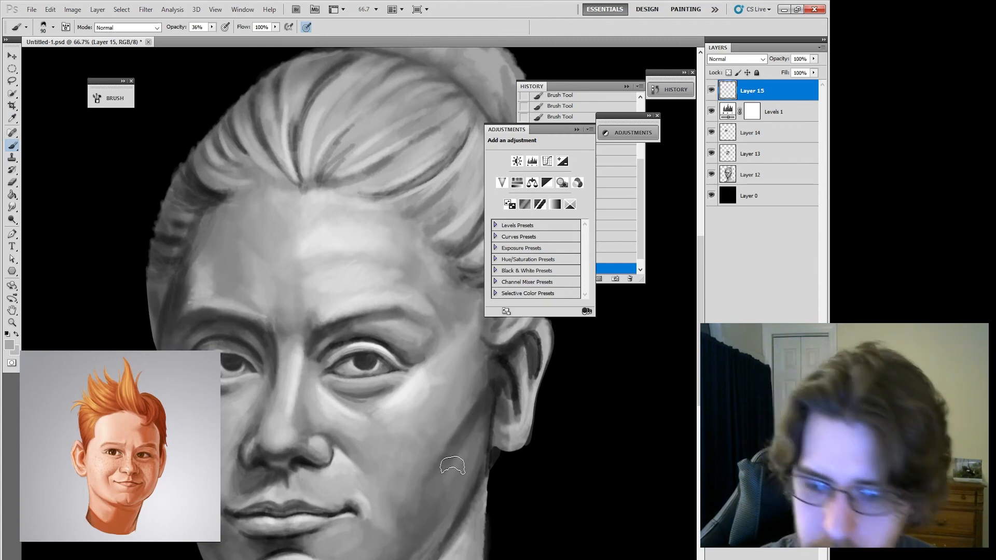
key("alt")
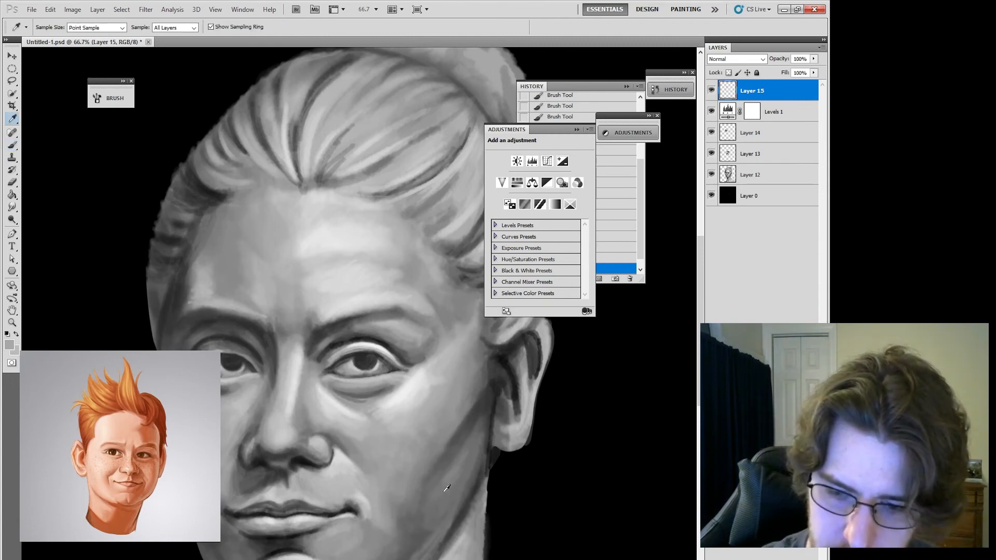
left_click(433, 512, "alt")
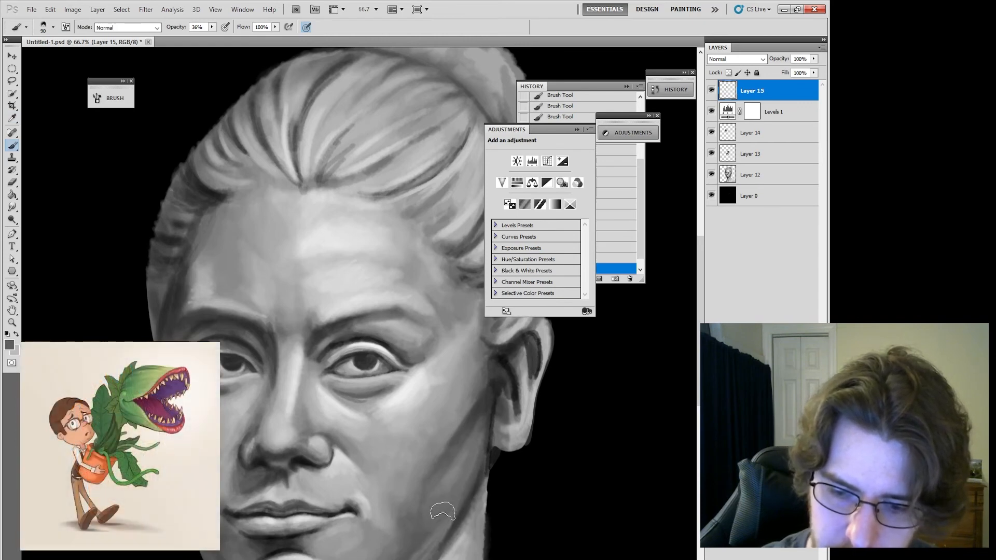
Sample the near-black tone in front of the right-hand ear and darken the shadow there with the brush reduced to size 30
key("alt")
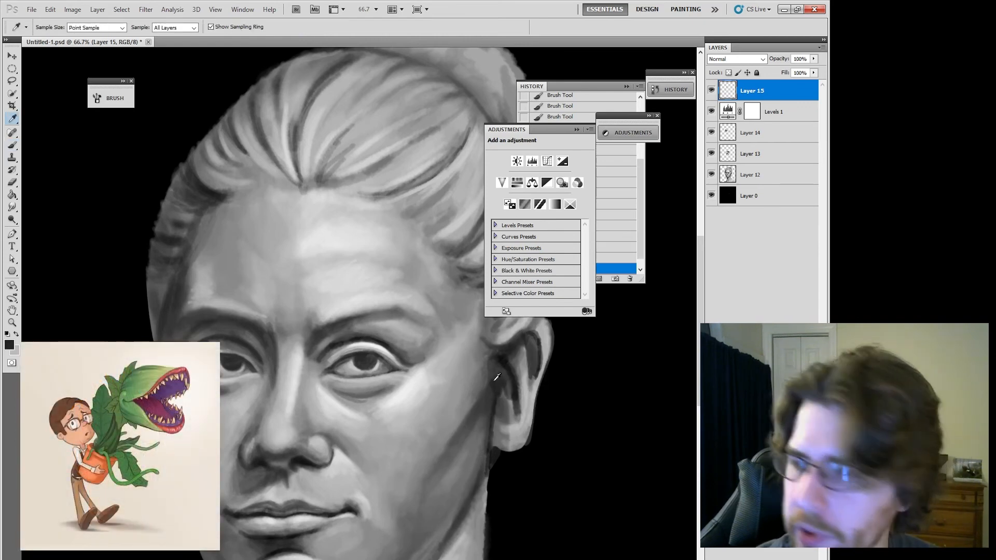
left_click(499, 374, "alt")
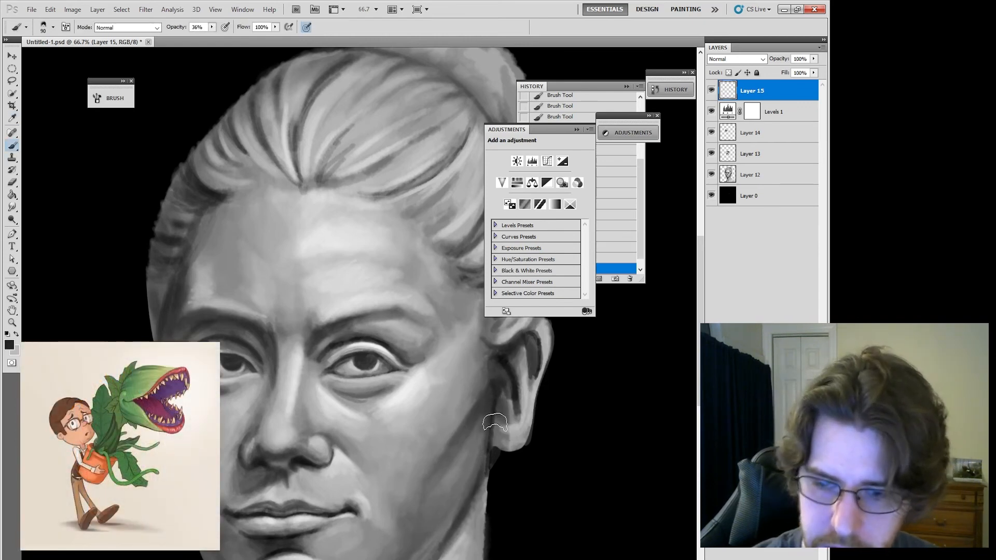
key("bracketleft")
key("bracketleft")
key("bracketleft")
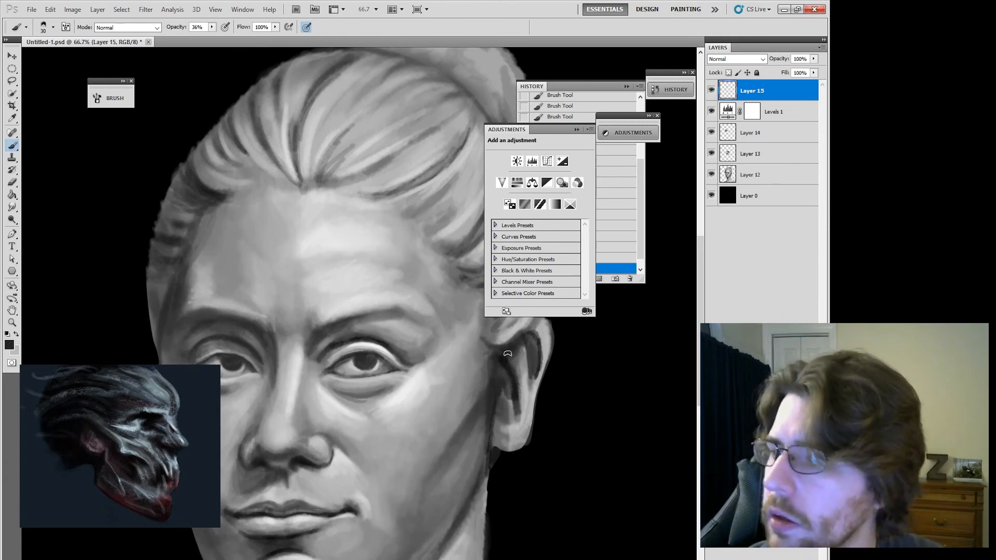
Sample mid greys along the cheek edge and soften the transition between the cheek and the right-hand ear
key("i")
left_click(482, 416)
key("b")
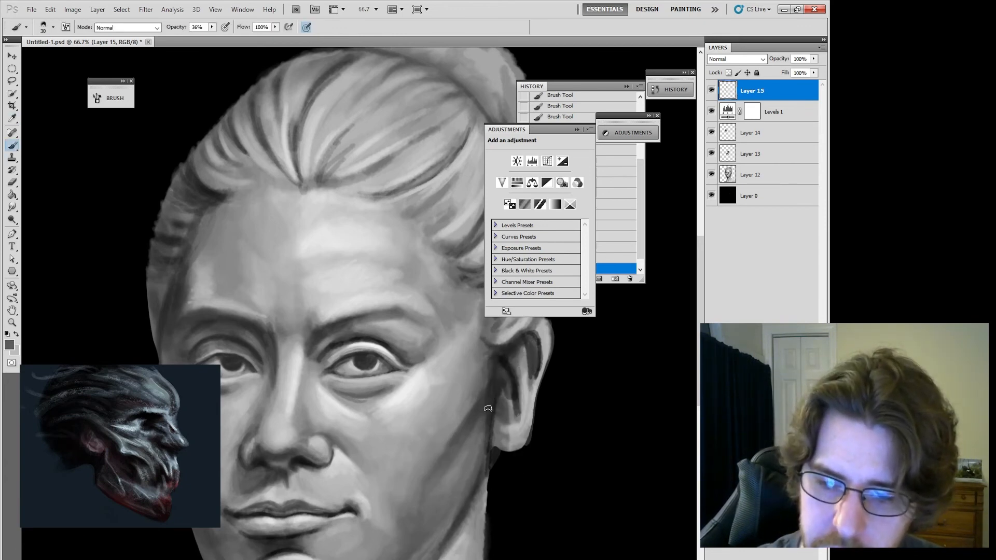
left_click(493, 359, "alt")
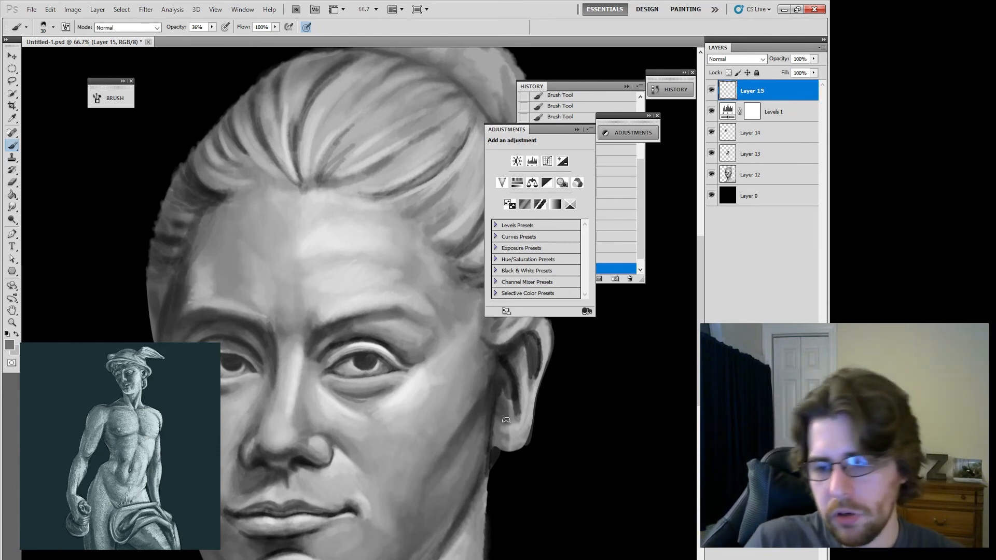
key("i")
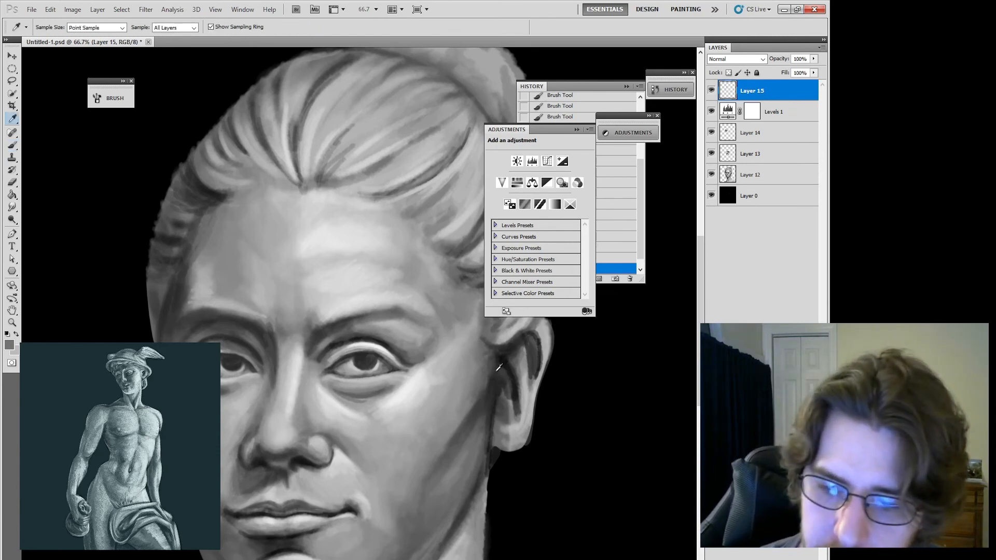
key("b")
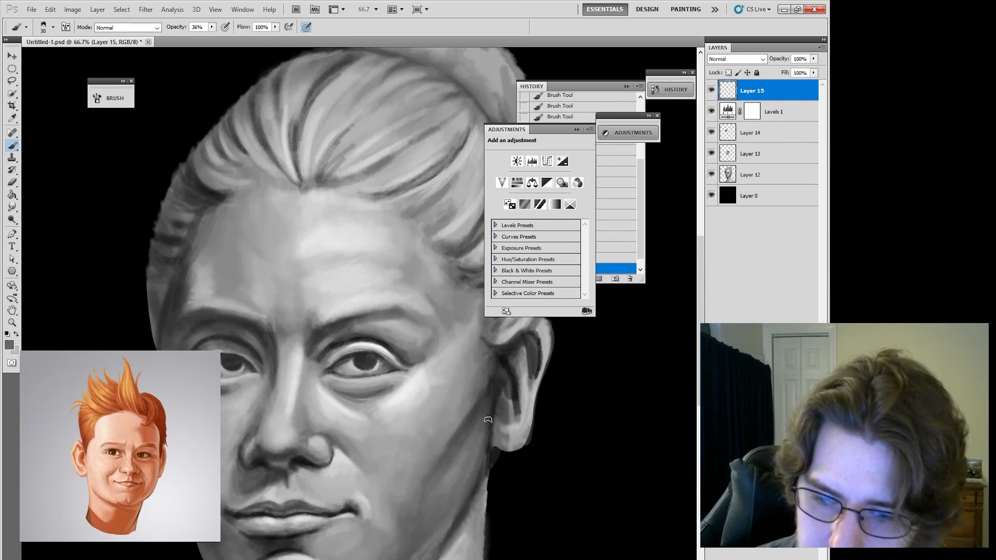
Sample the near-black tone inside the right-hand ear and deepen the shadow where the ear meets the face
key("i")
left_click(505, 359)
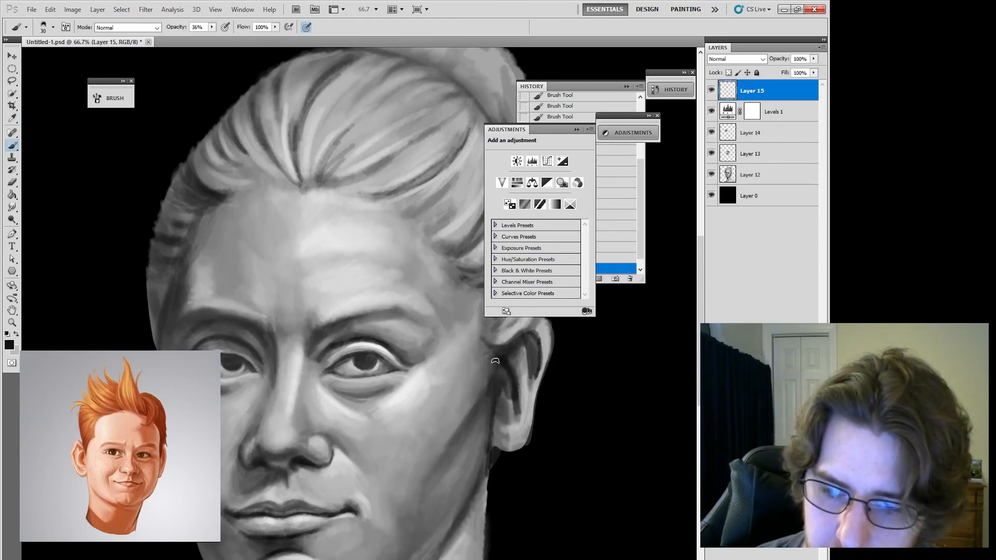
key("b")
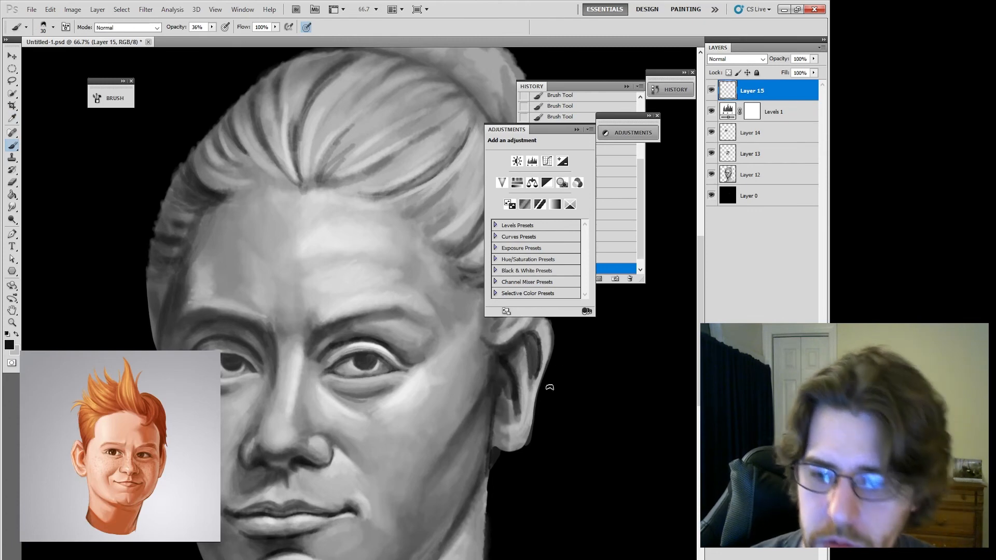
Sample dark greys around the top of the right-hand ear and paint the shadow between its upper rim and the hair
mouse_move(542, 398)
left_mouse_down()
mouse_move(469, 396)
mouse_move(460, 377)
left_mouse_up()
key("i")
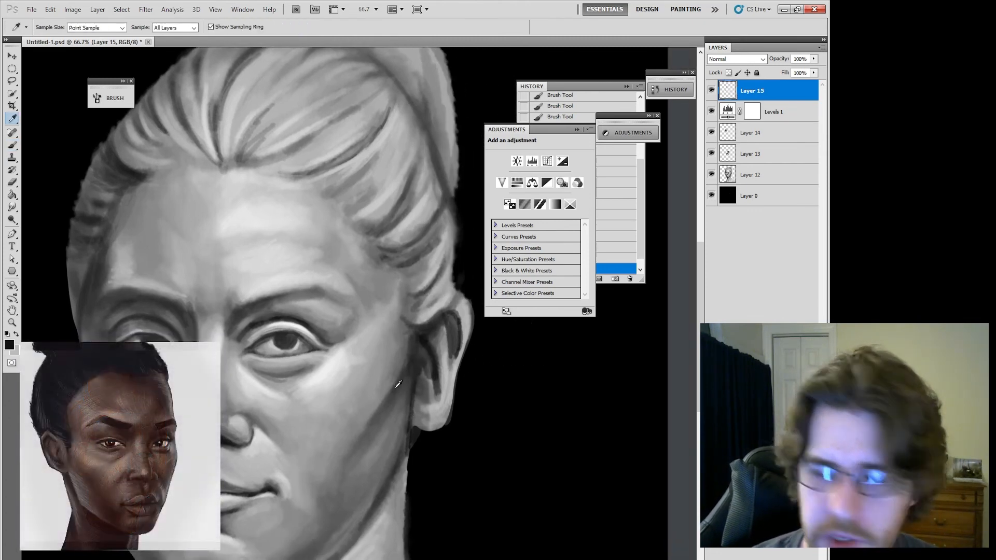
left_click(432, 320)
key("b")
key("i")
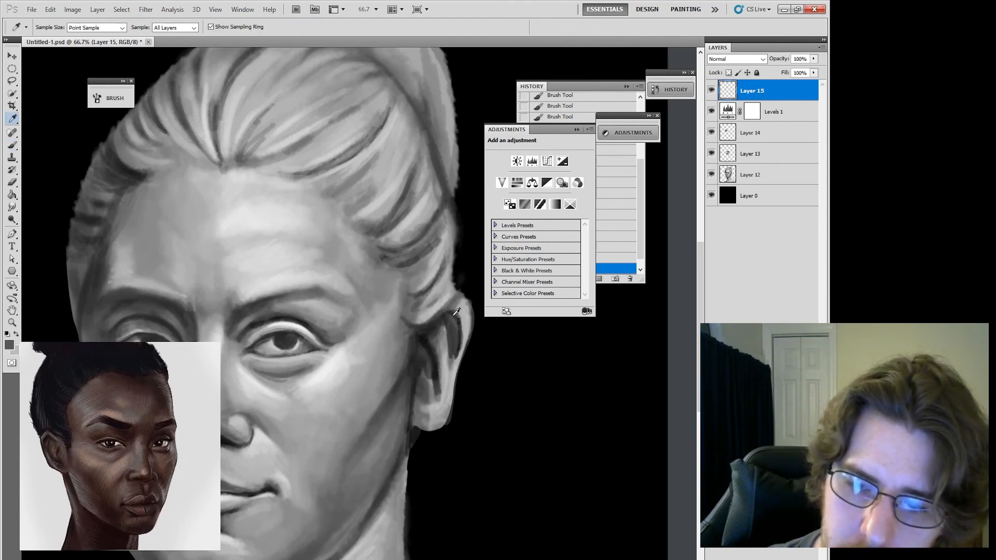
left_click(453, 312)
key("b")
left_click_drag(443, 312, 456, 303)
left_click_drag(451, 306, 458, 301)
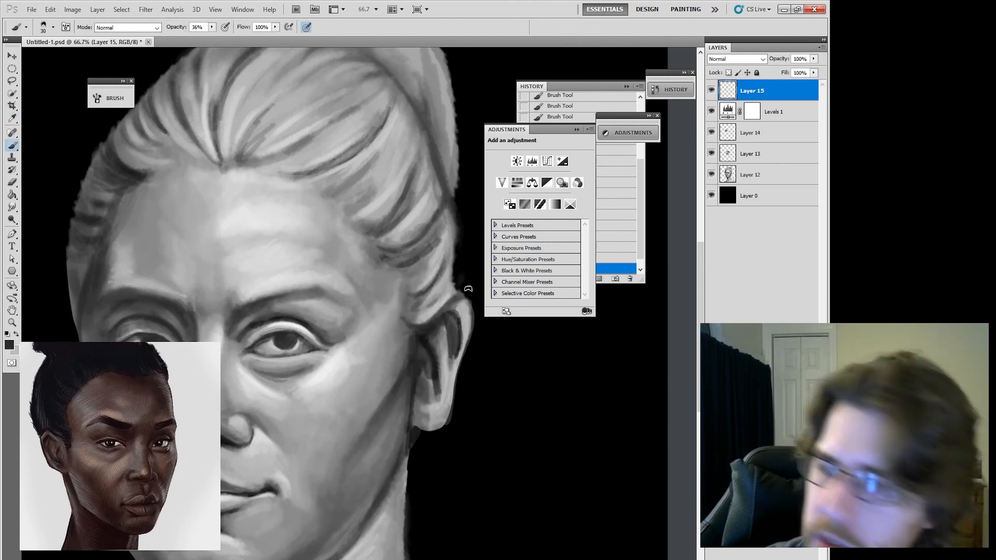
Sample grey tones around the hair edge above the right-hand ear and refine the hair's outer contour there
key("i")
left_click(455, 284)
key("b")
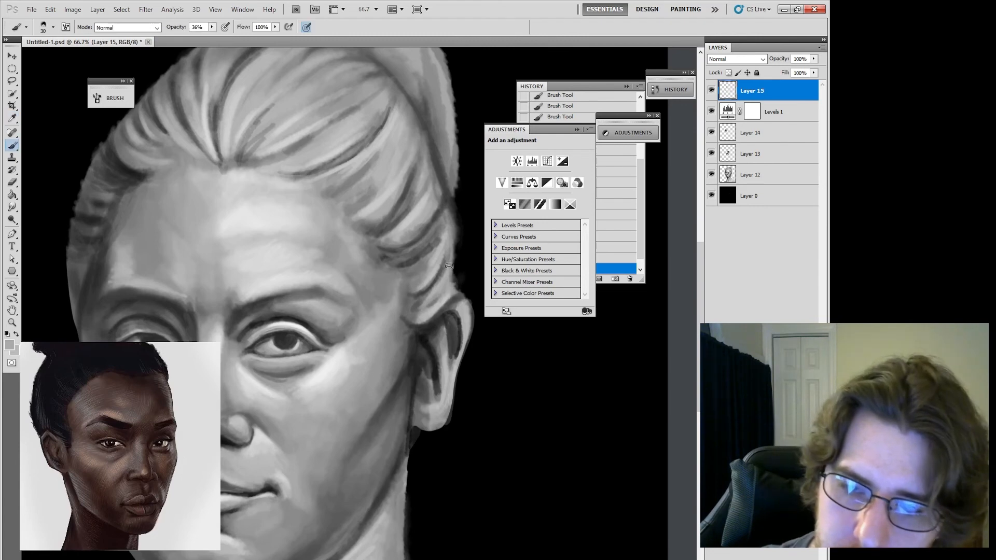
left_click_drag(450, 280, 454, 291)
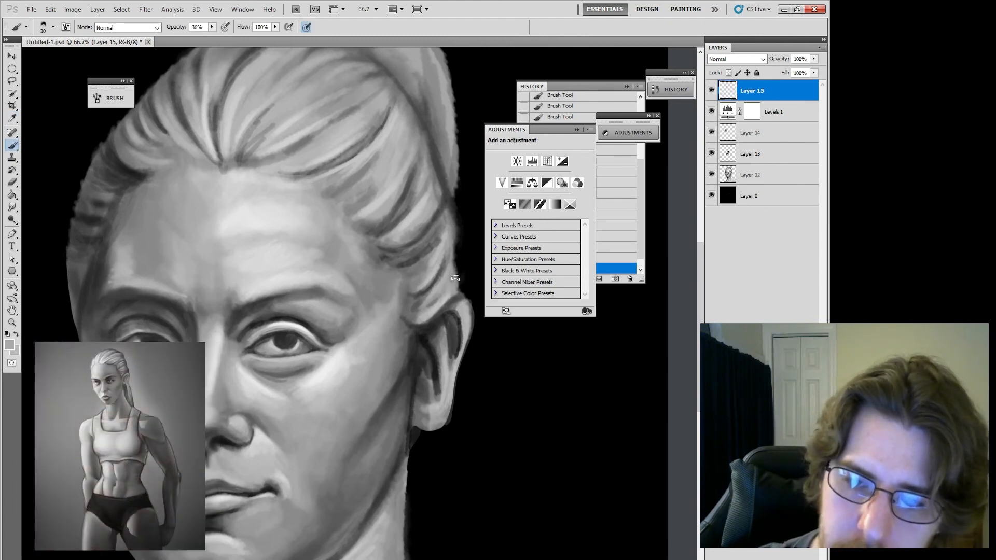
key("i")
left_click(462, 243)
key("b")
left_click_drag(449, 258, 453, 218)
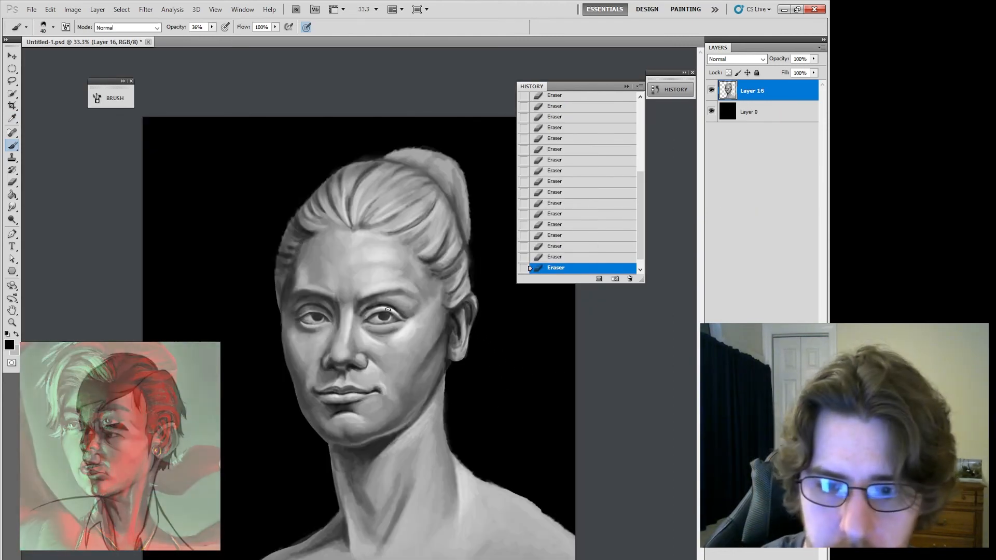
Reduce the brush to size 25 and darken the pupil and upper lid line of the right-hand eye with black
key("bracketleft")
key("bracketleft")
key("bracketleft")
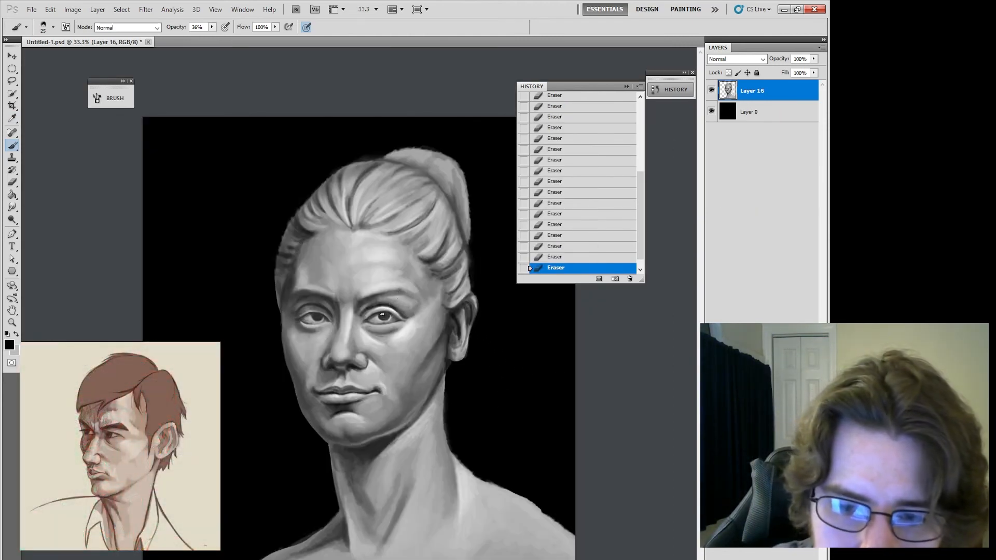
left_click_drag(382, 315, 395, 312)
left_click(383, 314)
left_click(384, 313)
left_click_drag(398, 310, 413, 290)
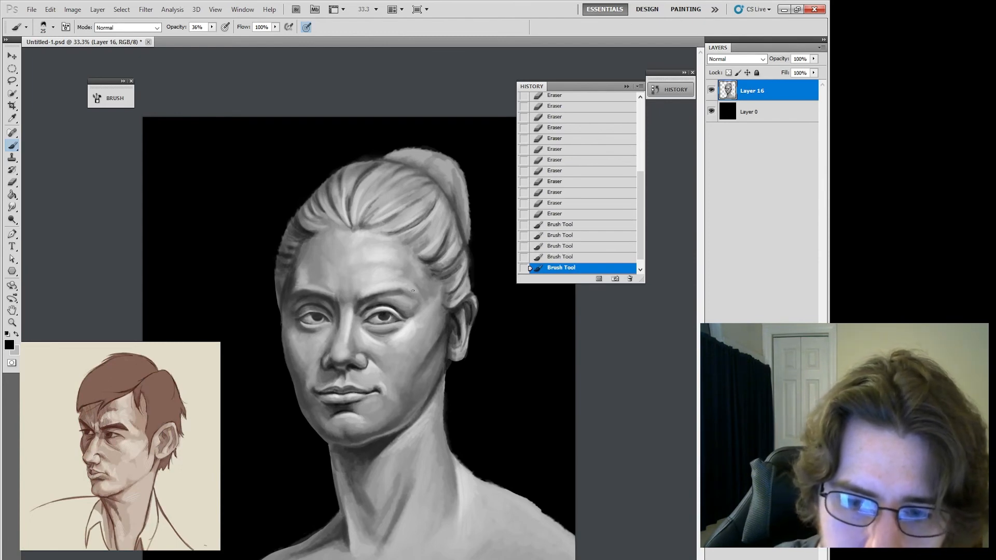
Dab black into the pupil of the left-hand eye and touch up the right-hand pupil
left_click(318, 316)
left_click(318, 316)
left_click(319, 315)
left_click(319, 315)
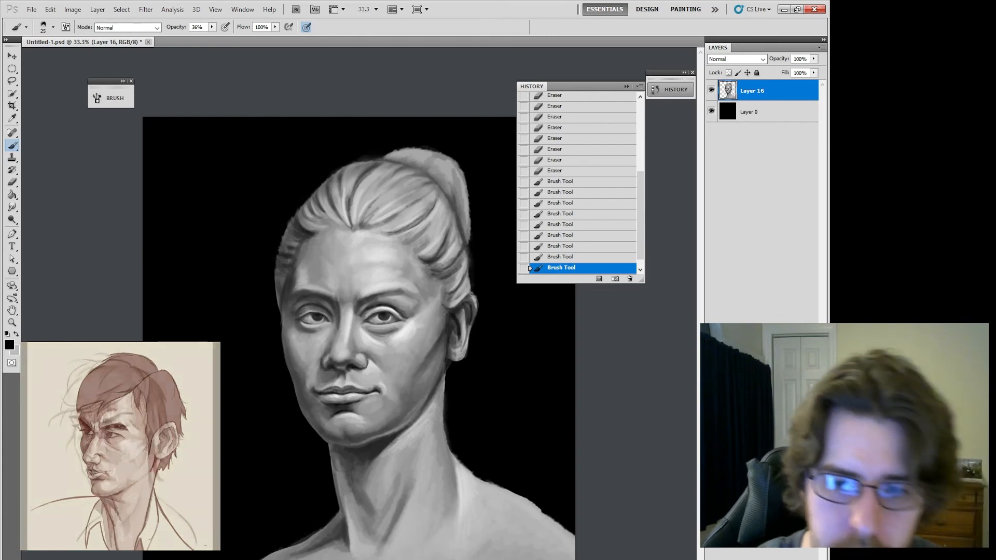
left_click(380, 314)
Sample a light grey beside the right-hand eye and dab small lighter accents into its iris
key("i")
left_click(392, 320)
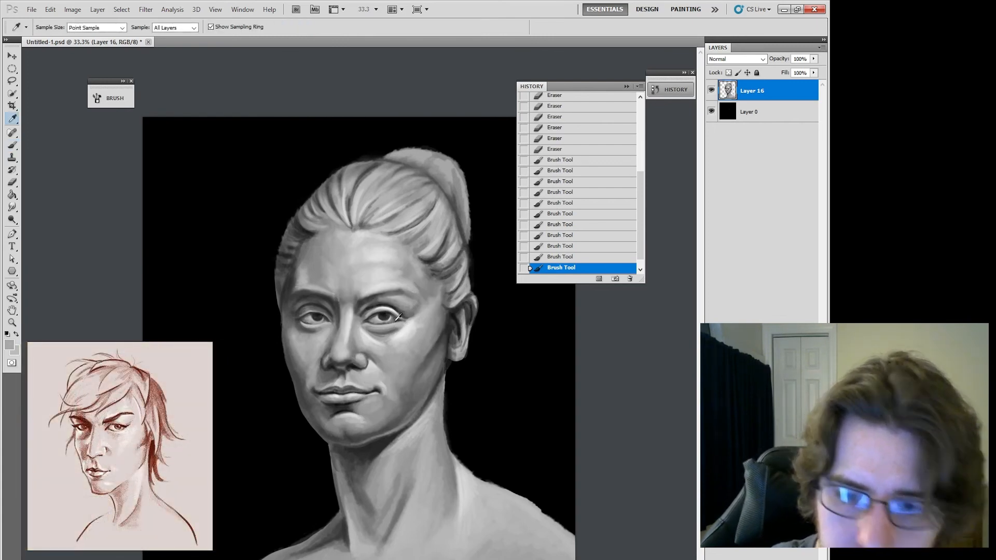
key("b")
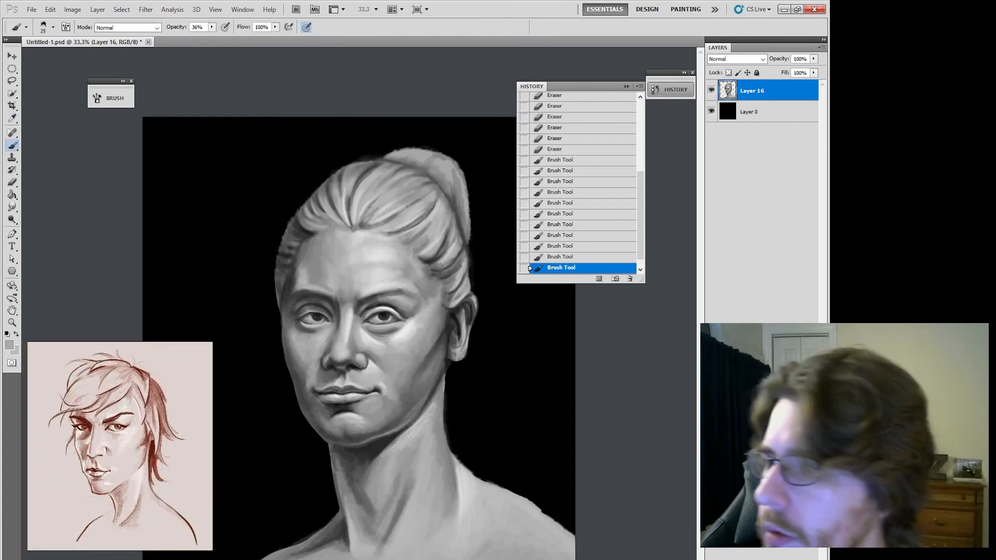
left_click(381, 317)
left_click(382, 317)
left_click(383, 316)
left_click(383, 316)
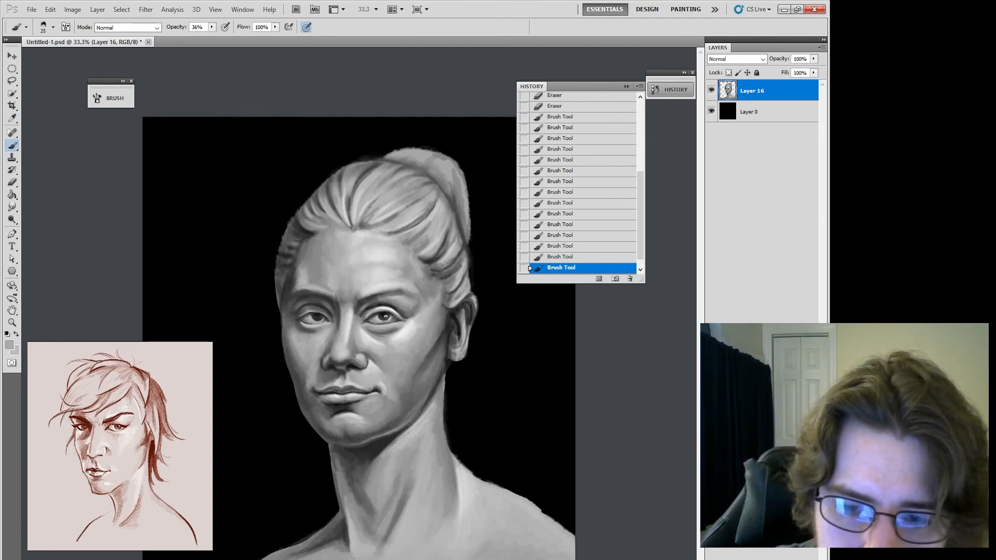
left_click(384, 316)
left_click(383, 317)
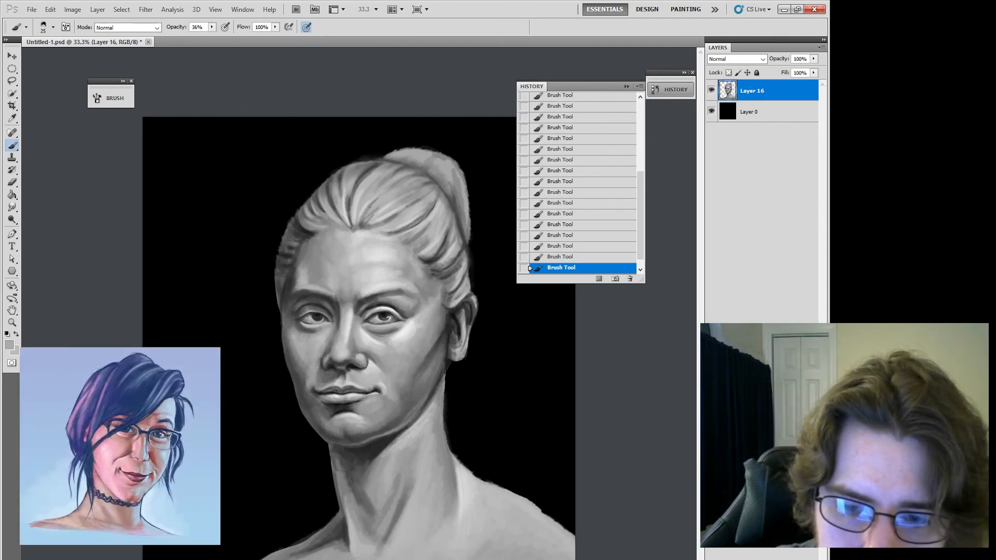
left_click(388, 317)
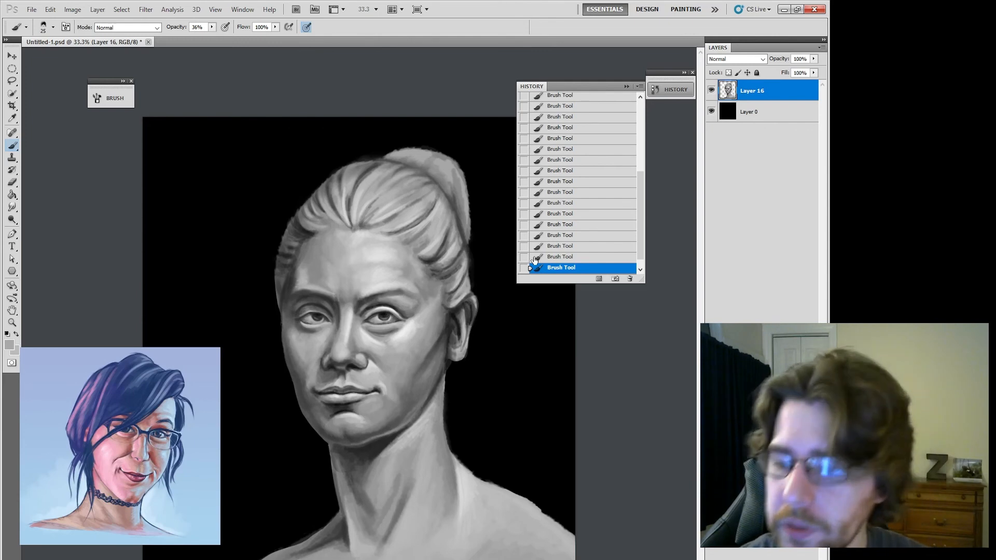
Add a new layer, set the painting colour to white, and set the brush to 100% opacity and size 35
key("ctrl+shift+alt+n")
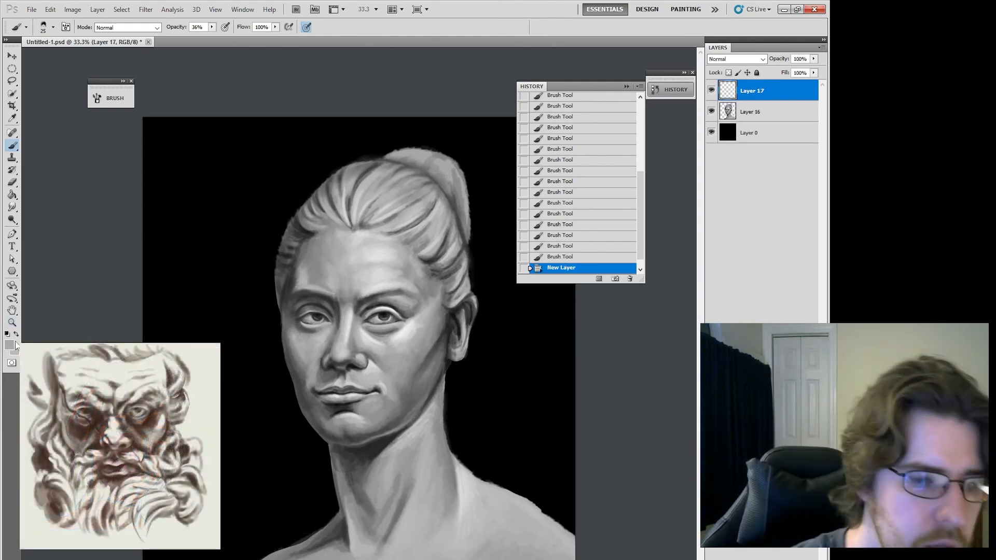
left_click(9, 345)
left_click(362, 188)
left_click(598, 180)
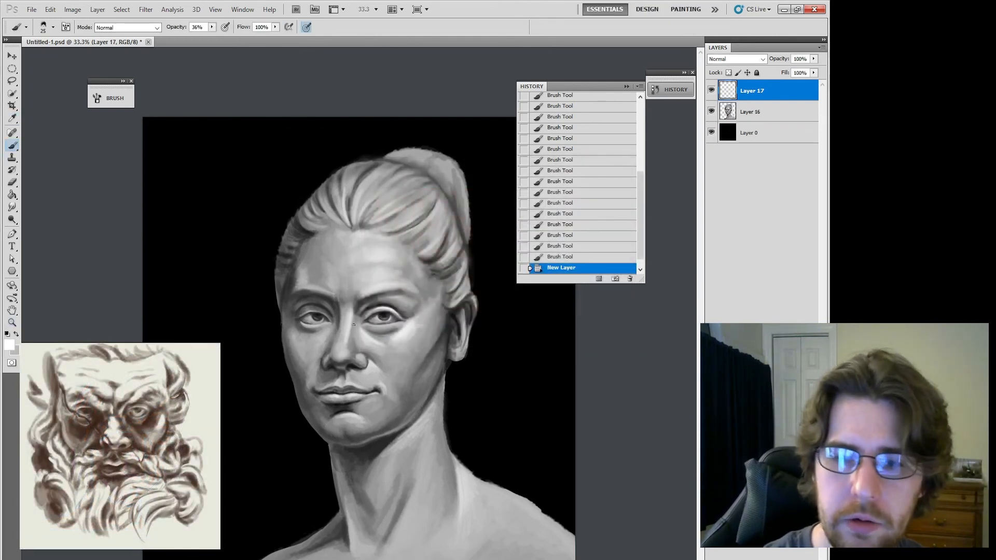
key("0")
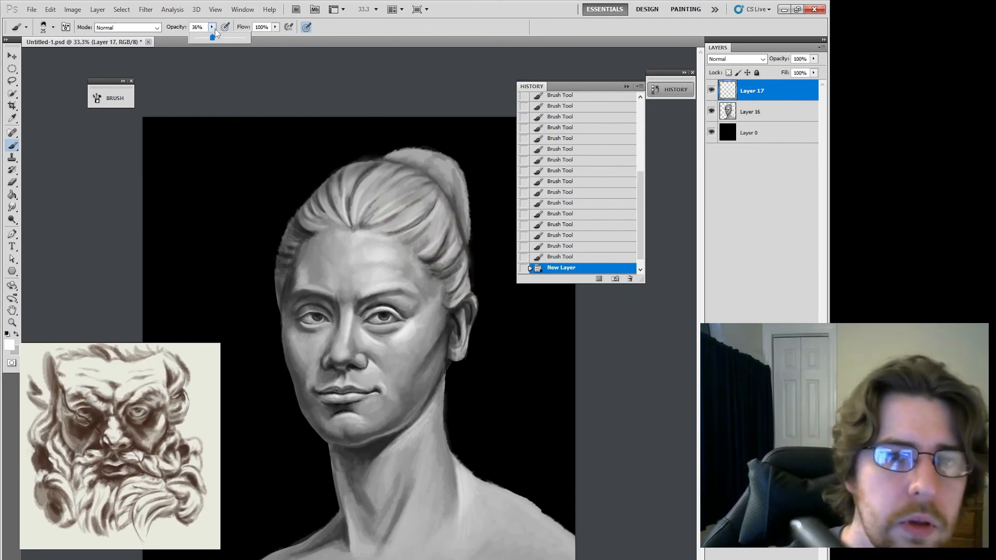
key("bracketright")
Sketch a side-view eyeball with a bulging cornea and a left-pointing arrow below it on the black background beside the head
mouse_move(228, 148)
left_mouse_down()
mouse_move(172, 191)
mouse_move(237, 147)
mouse_move(189, 186)
mouse_move(228, 139)
left_mouse_up()
key("ctrl+z")
mouse_move(230, 252)
left_mouse_down()
mouse_move(179, 245)
mouse_move(185, 261)
left_mouse_up()
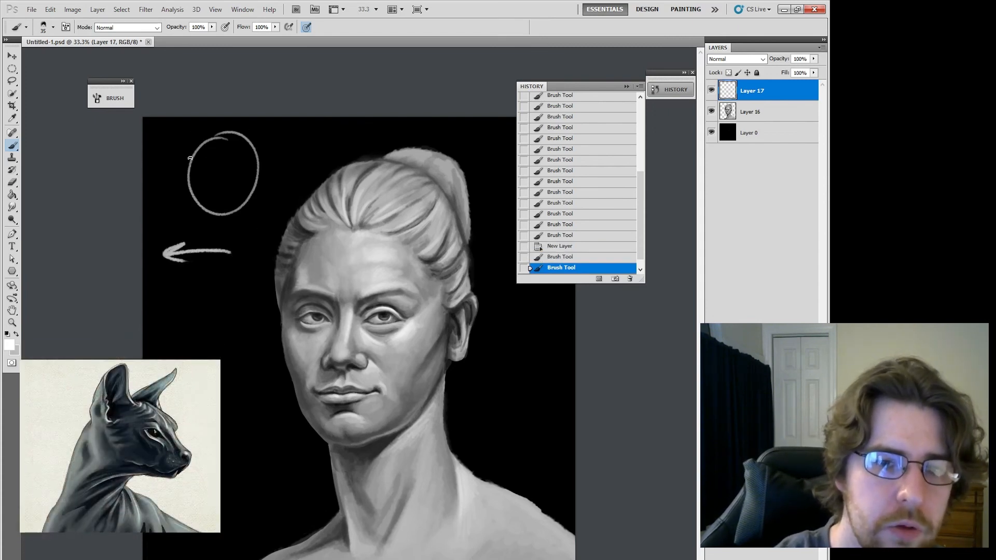
left_click(190, 159)
left_click(188, 160)
left_click(187, 161)
left_click(185, 163)
mouse_move(188, 161)
left_mouse_down()
mouse_move(178, 174)
mouse_move(186, 191)
mouse_move(181, 174)
left_mouse_up()
left_click_drag(181, 171, 186, 191)
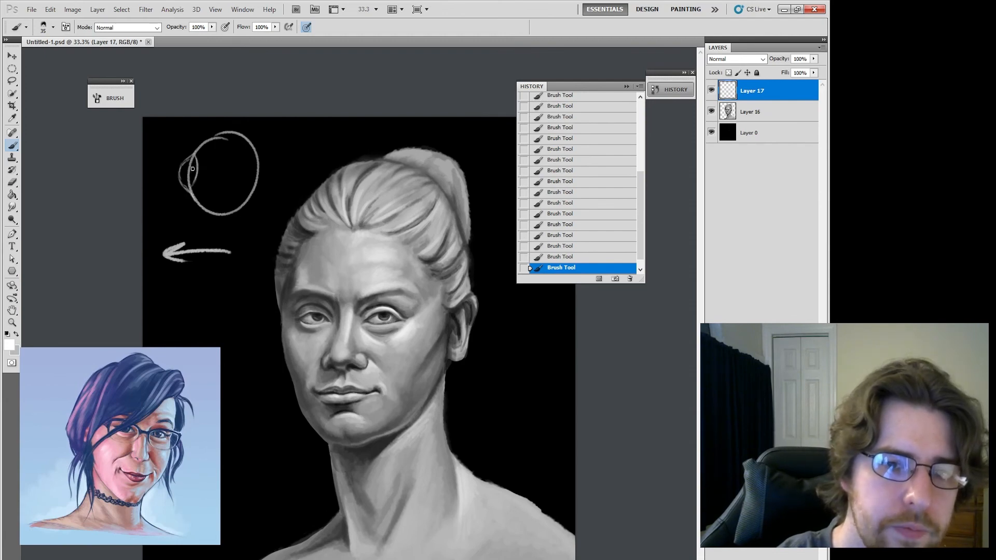
Erase the eyeball outline inside the cornea, redraw the iris line, and add an arrow for light coming from the upper left
key("e")
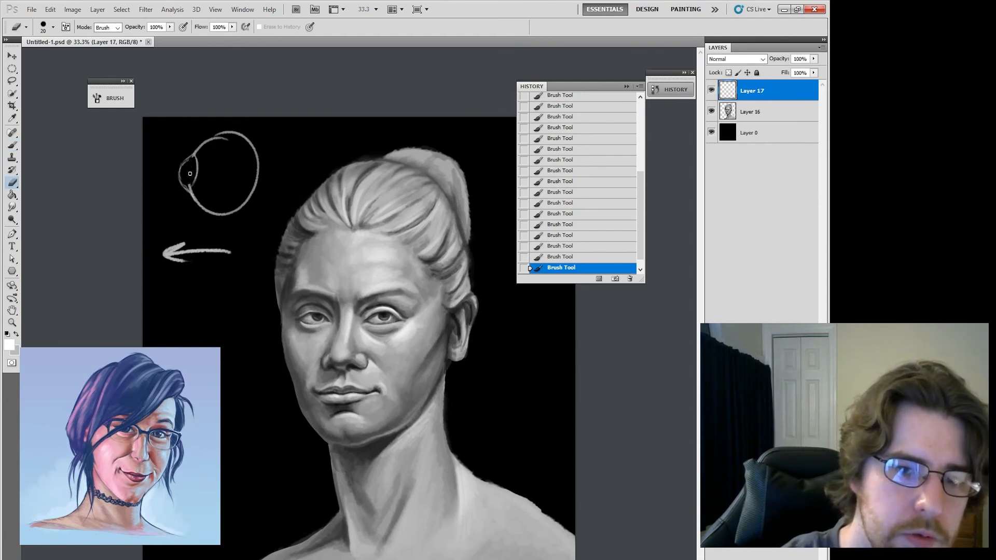
left_click_drag(190, 174, 190, 177)
key("b")
left_click(153, 127)
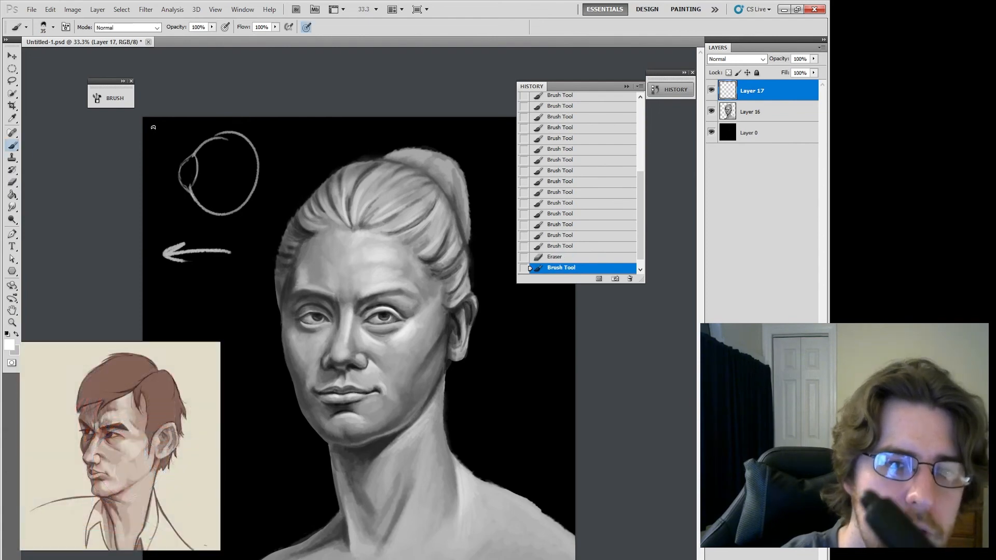
left_click_drag(150, 121, 169, 144)
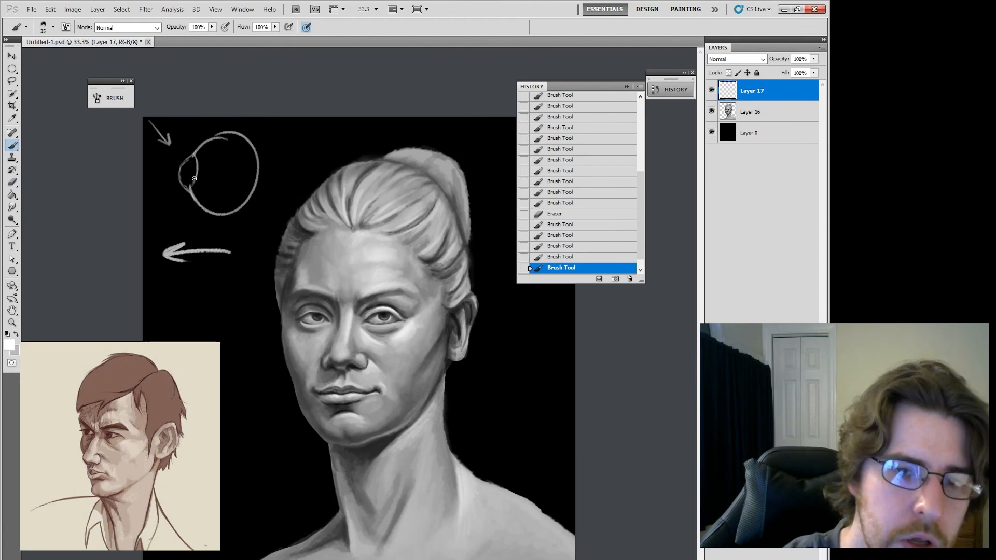
Paint a white crescent on the lower iris of the eyeball sketch and draw a diagonal light ray through the cornea
left_click_drag(193, 178, 188, 185)
left_click_drag(194, 177, 188, 184)
left_click_drag(197, 175, 196, 175)
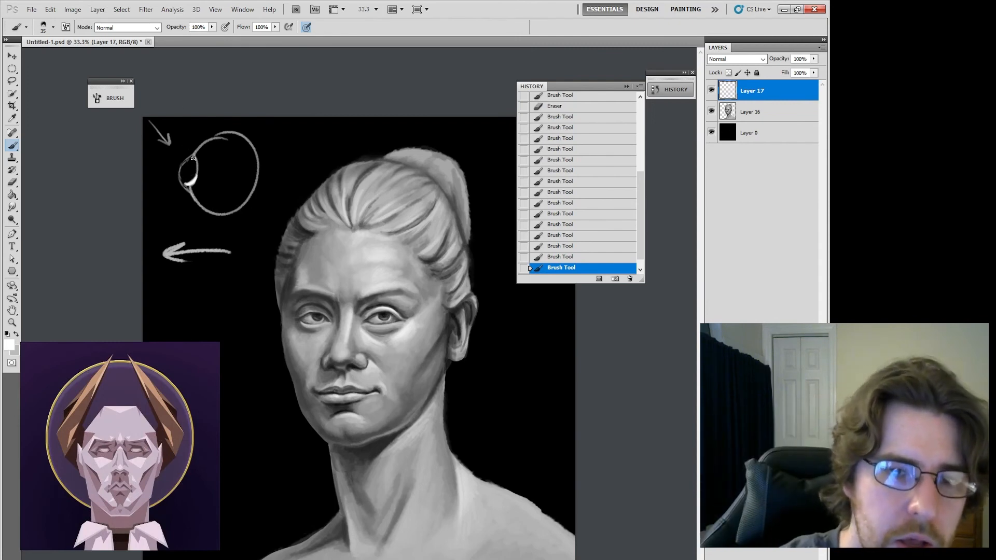
left_click(194, 158)
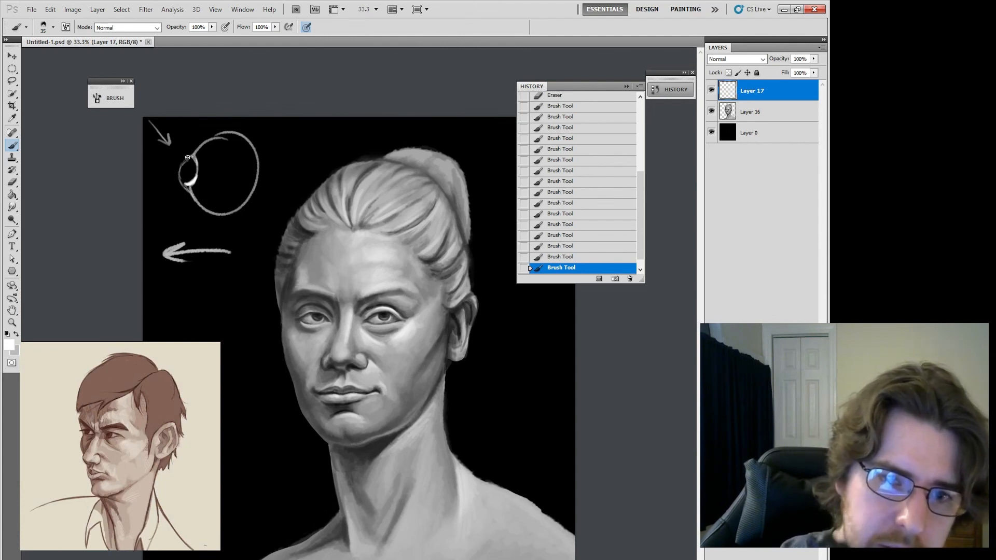
mouse_move(182, 149)
left_mouse_down()
mouse_move(214, 191)
mouse_move(195, 179)
left_mouse_up()
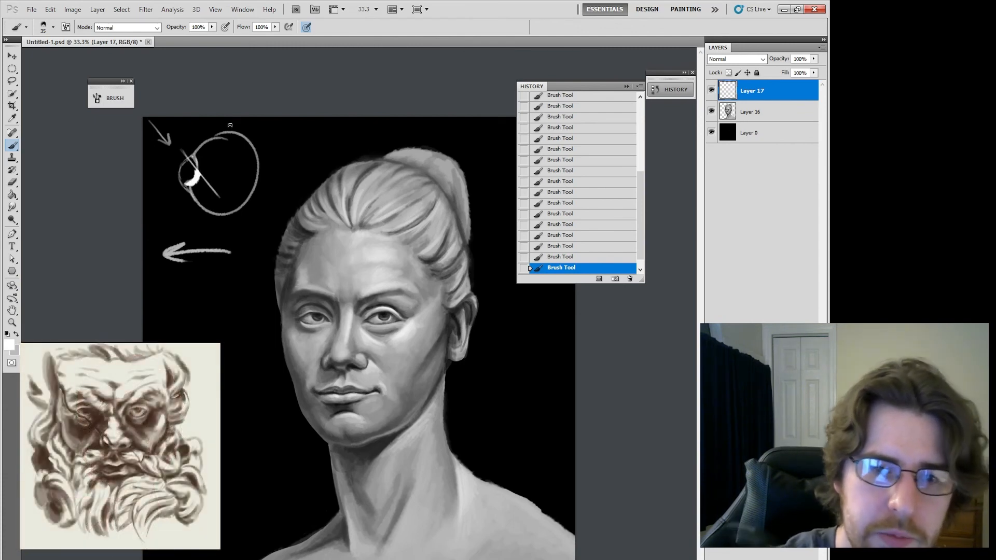
Lasso the eyeball sketch and its arrows, delete them, and clear the selection
key("l")
mouse_move(283, 122)
left_mouse_down()
mouse_move(115, 163)
mouse_move(283, 120)
left_mouse_up()
key("Delete")
key("ctrl+d")
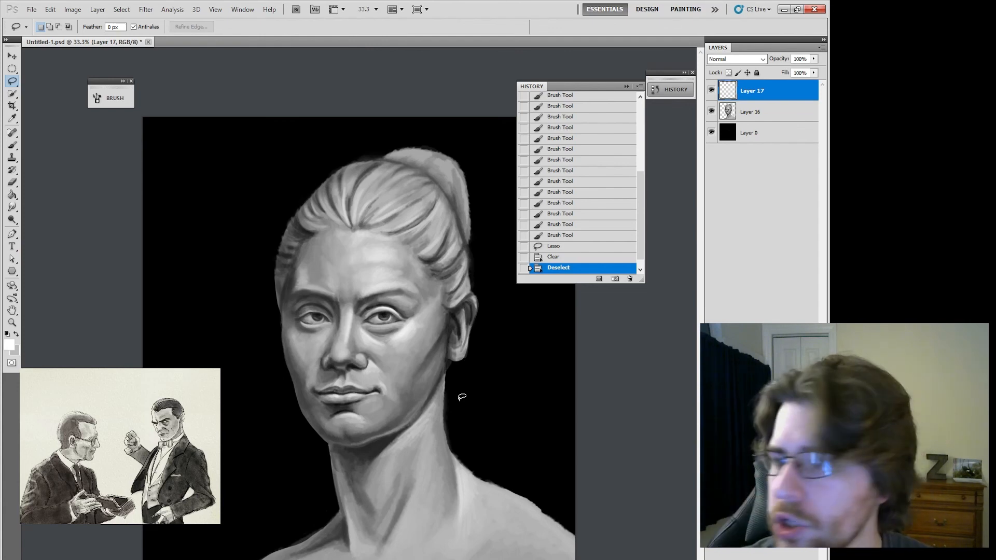
Dab small white highlights onto the right-hand eye with the brush
key("b")
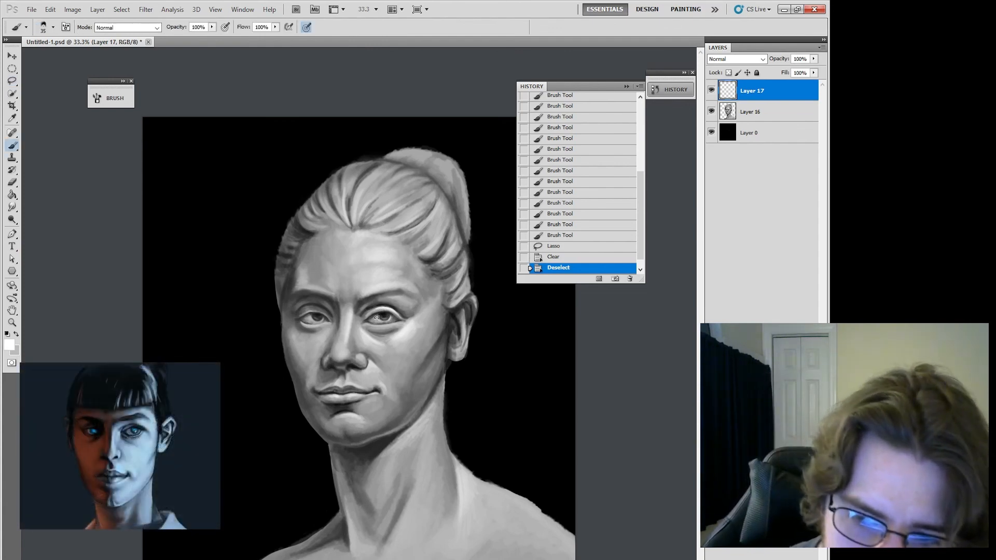
left_click(381, 316)
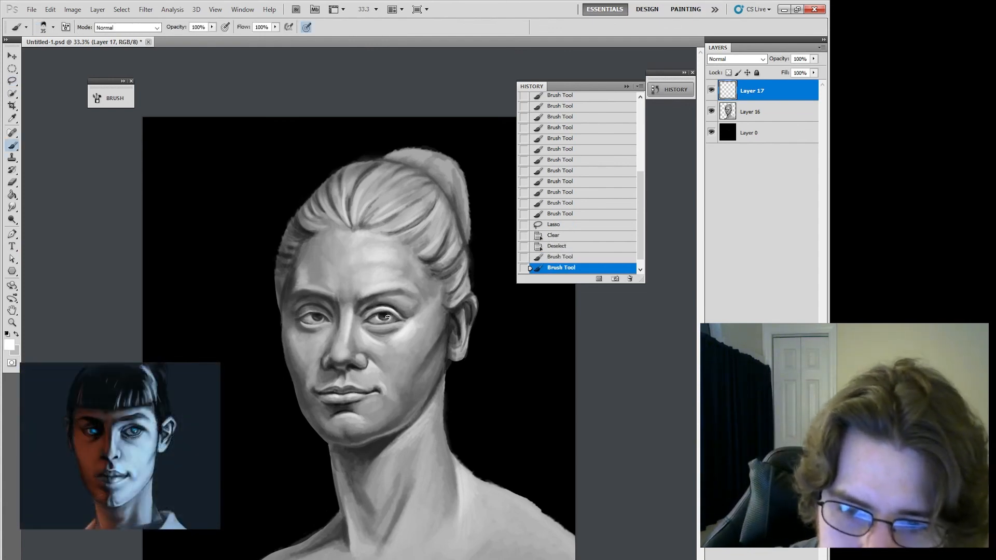
left_click(320, 284)
left_click(394, 228)
left_click(405, 223)
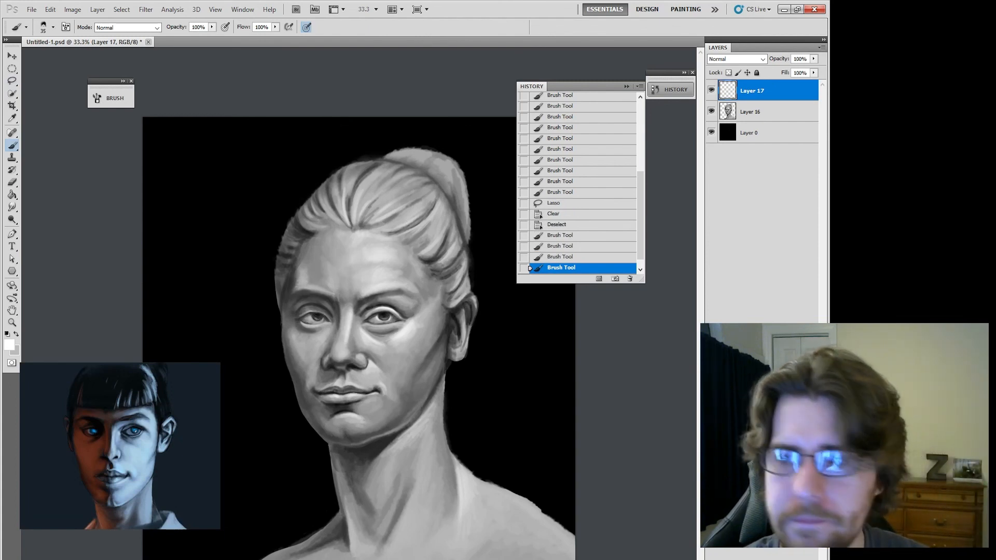
Compare the early state in Snapshot 1 with the current painting and return to Snapshot 7
left_click_drag(640, 244, 640, 150)
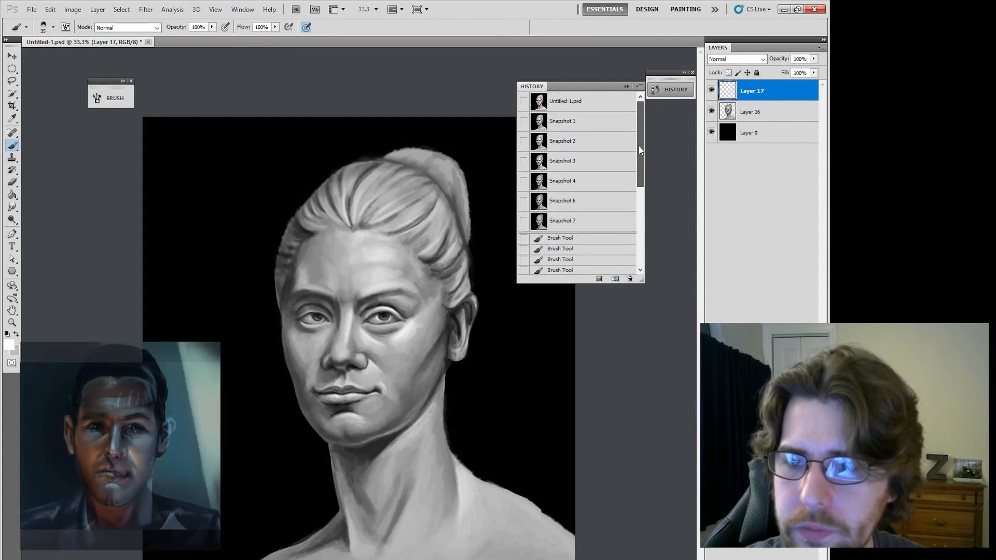
left_click(600, 125)
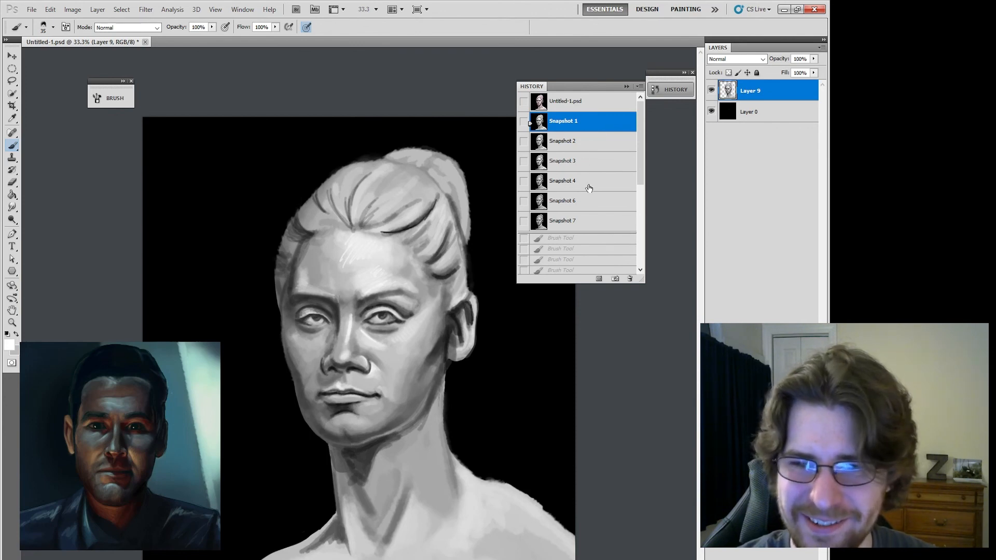
left_click(580, 222)
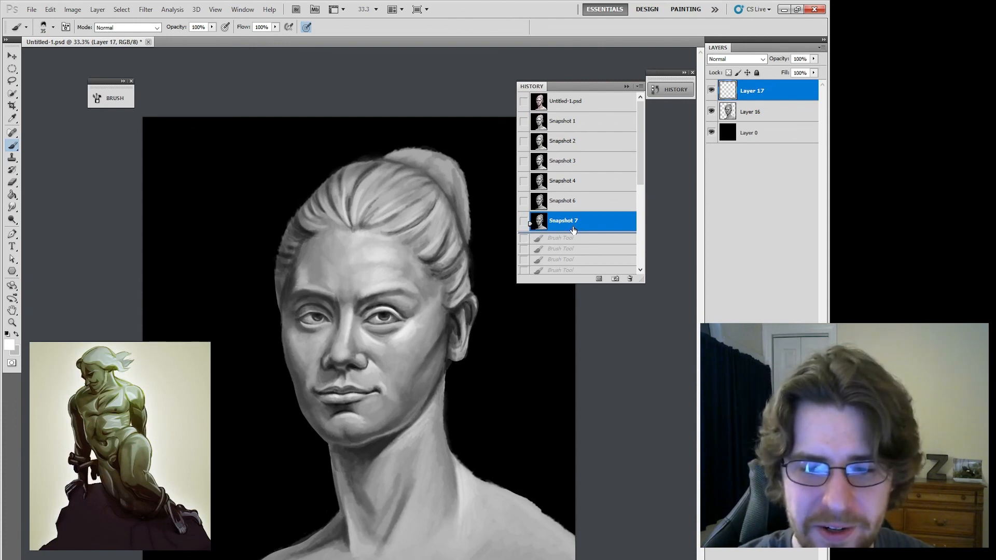
Dab small light grey highlights onto the wing and underside of the right-hand nostril with the brush
key("i")
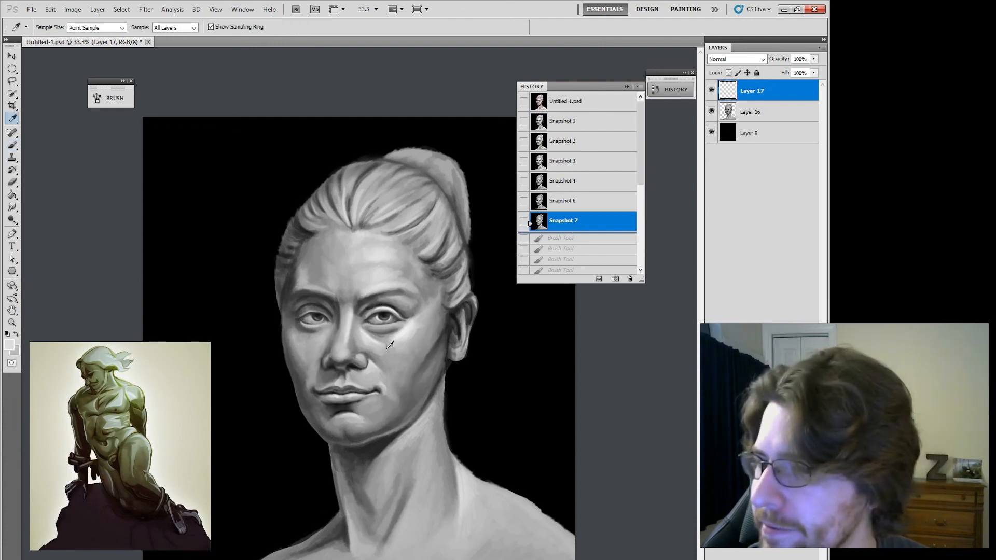
key("b")
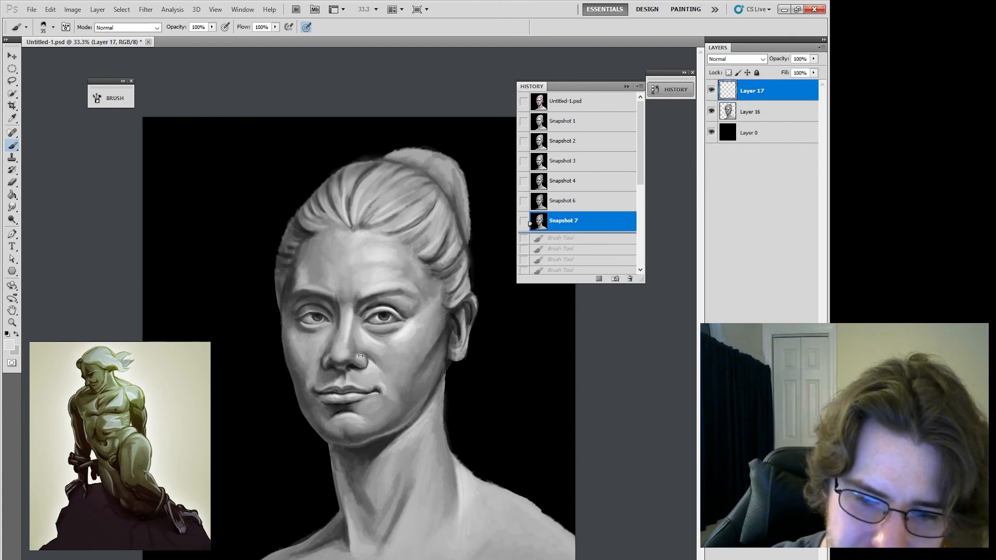
left_click(359, 357)
left_click(363, 356)
left_click(364, 355)
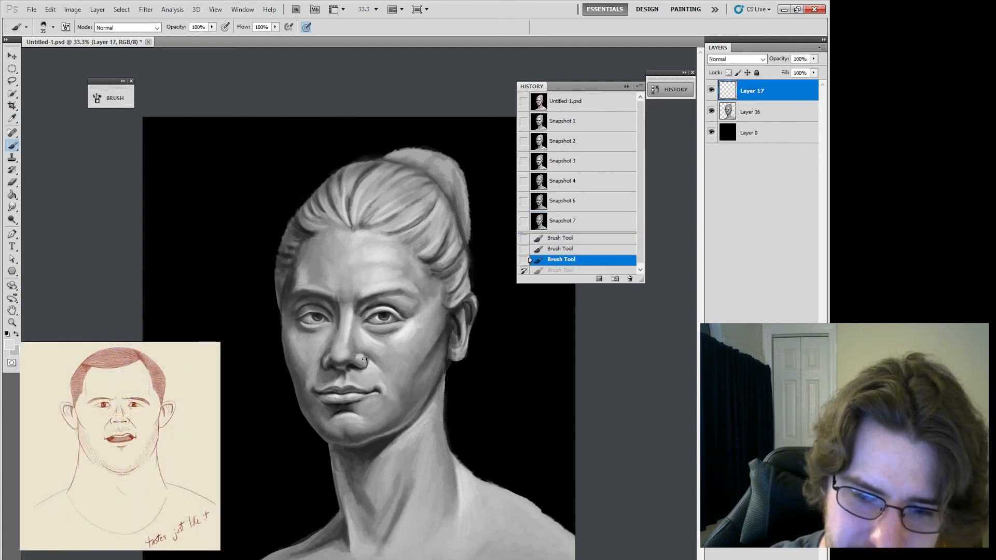
left_click(365, 354)
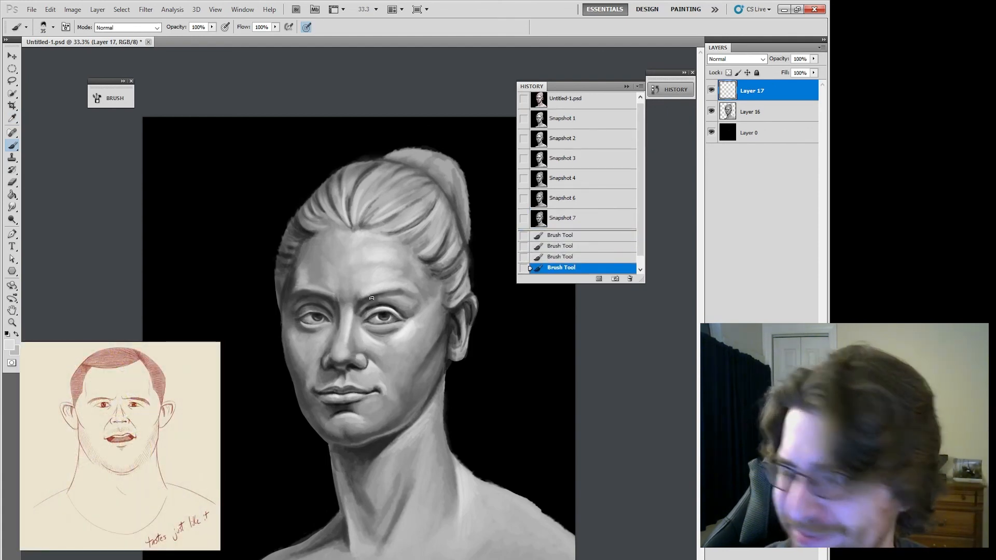
left_click(361, 365)
left_click(355, 363)
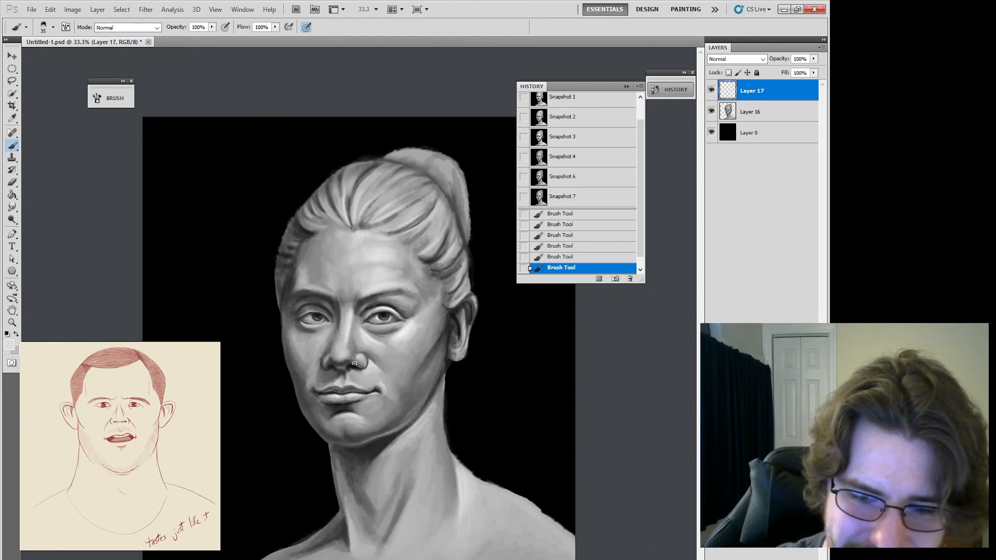
left_click(360, 366)
left_click(365, 363)
left_click(364, 360)
left_click(365, 359)
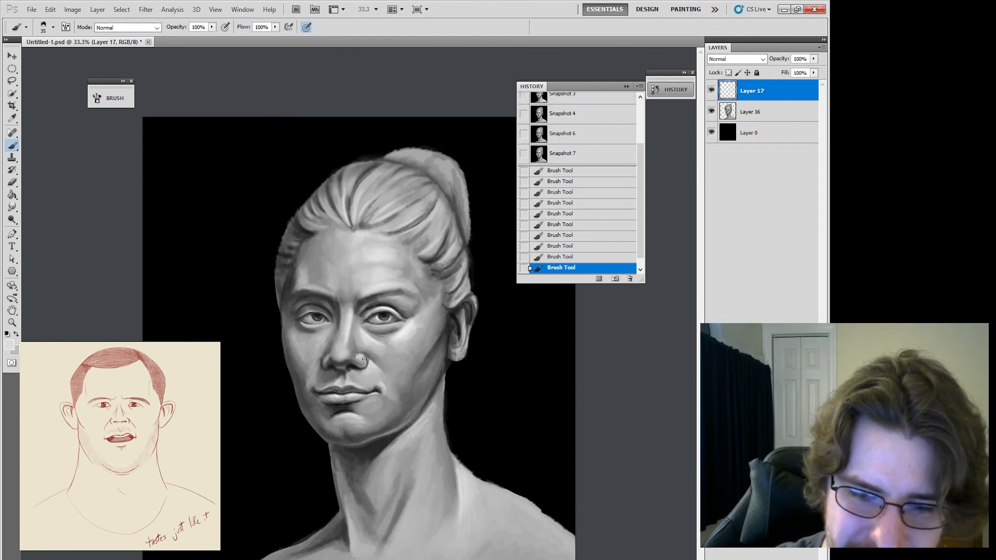
Sample a dark grey from the nose and dab shadows around both nostrils
left_click(362, 361, "alt")
left_click(359, 362)
left_click(355, 363)
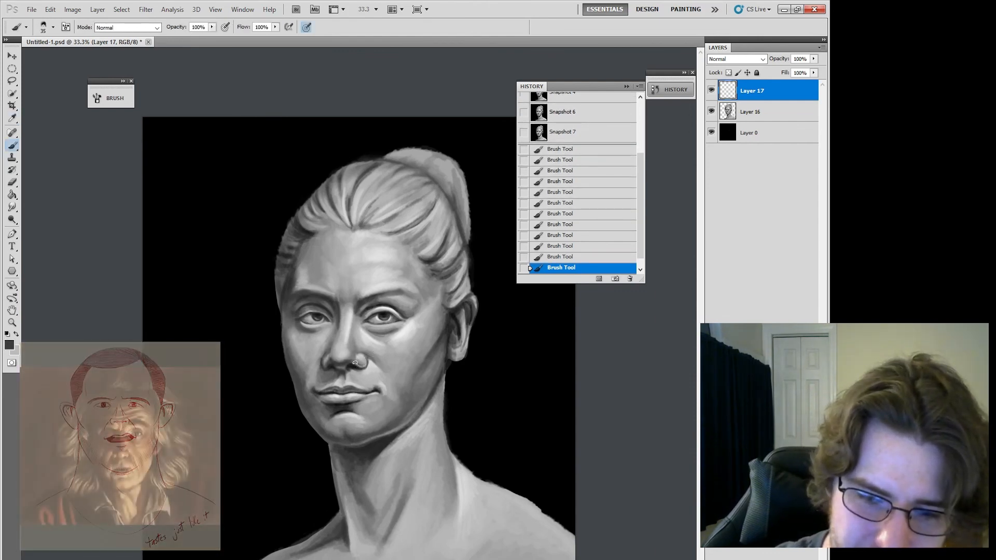
left_click(392, 306)
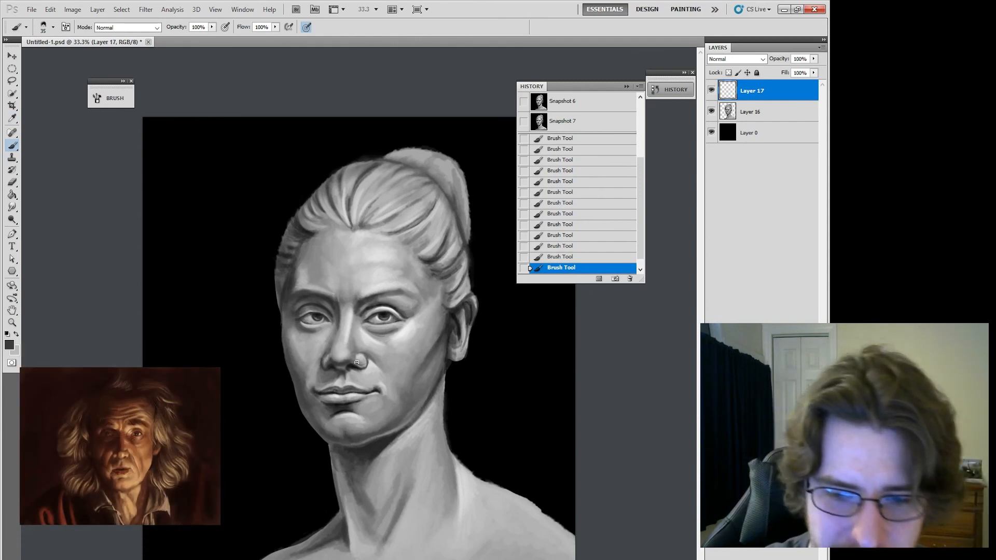
left_click_drag(361, 363, 366, 359)
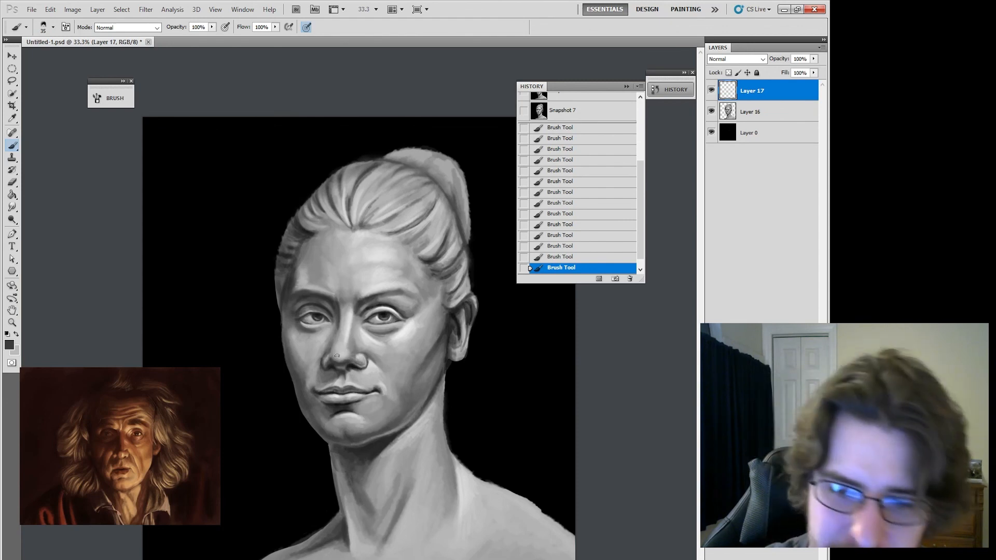
left_click(331, 360)
left_click(336, 365)
left_click(333, 363)
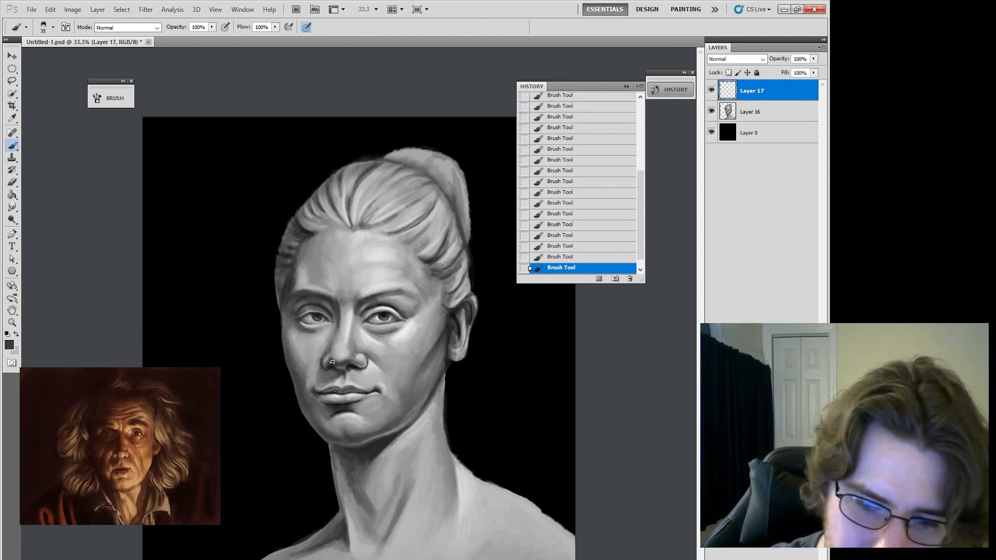
left_click(332, 361, "alt")
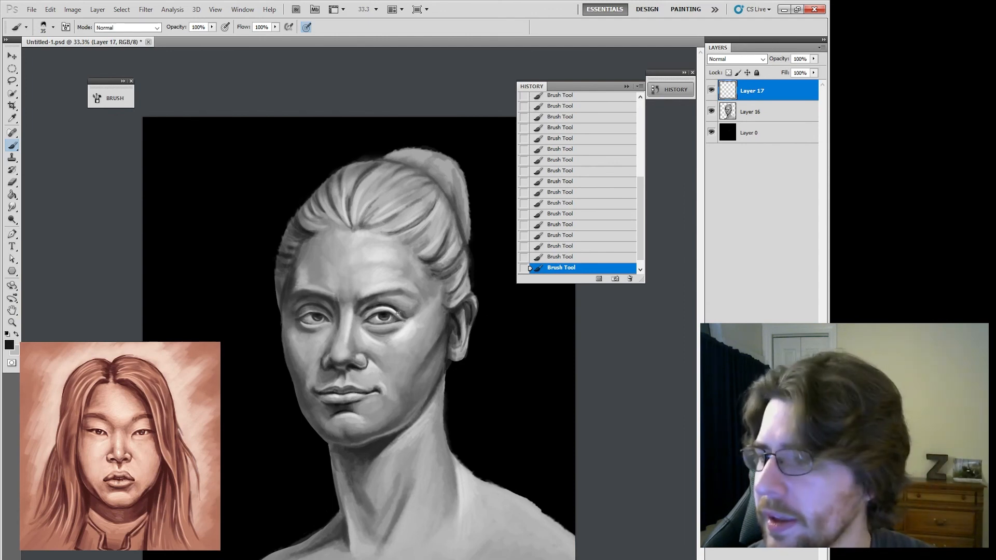
Sample a mid grey from the nose, undo the last stroke, and repaint the left-hand side of the nose
left_click(349, 354, "alt")
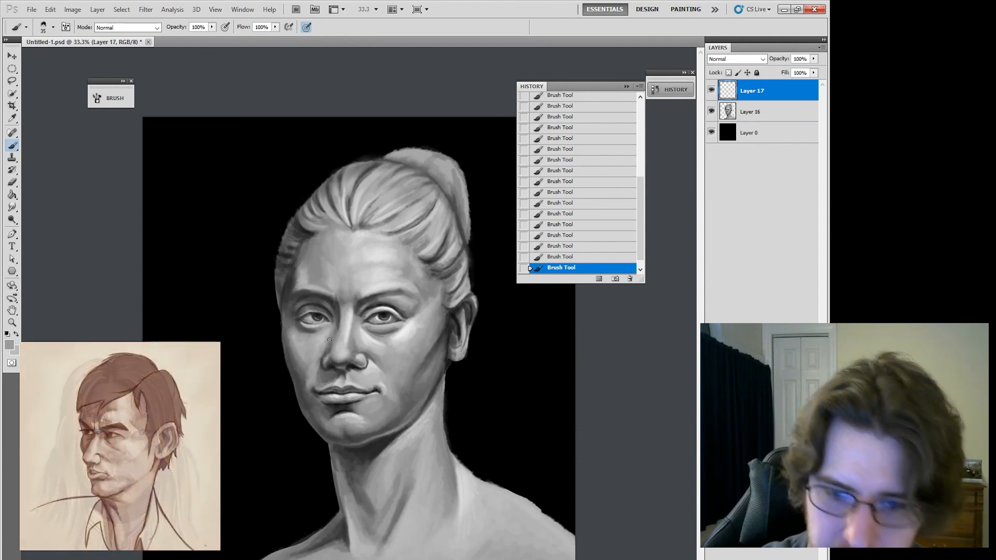
key("ctrl+z")
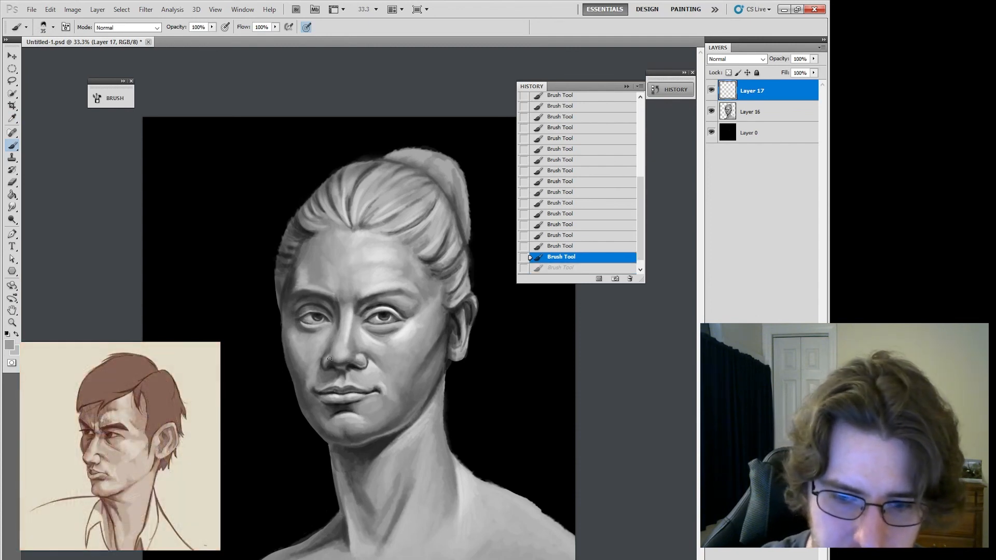
left_click_drag(330, 358, 327, 326)
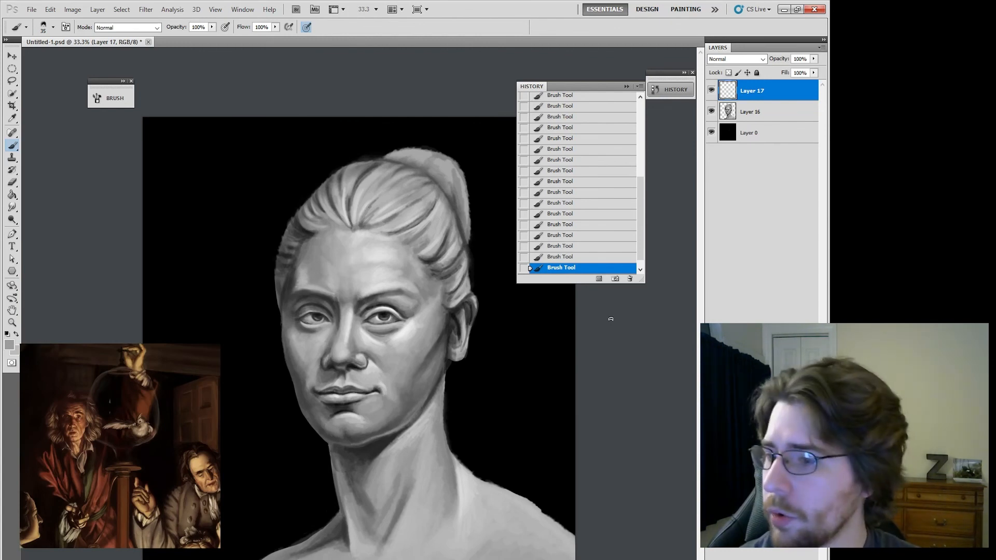
Sample a dark tone below the jaw and deepen the shading along the upper lip
left_click(378, 447, "alt")
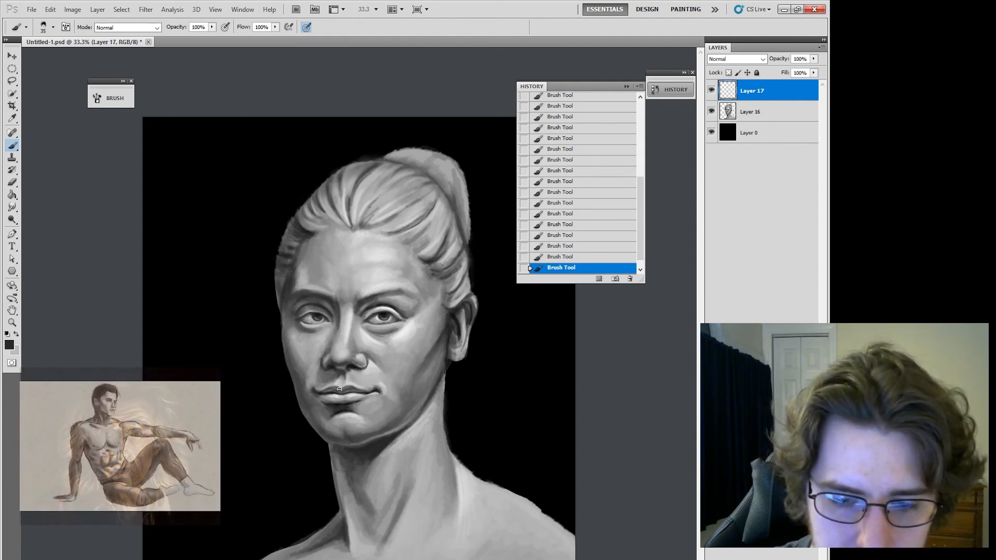
left_click_drag(337, 390, 354, 390)
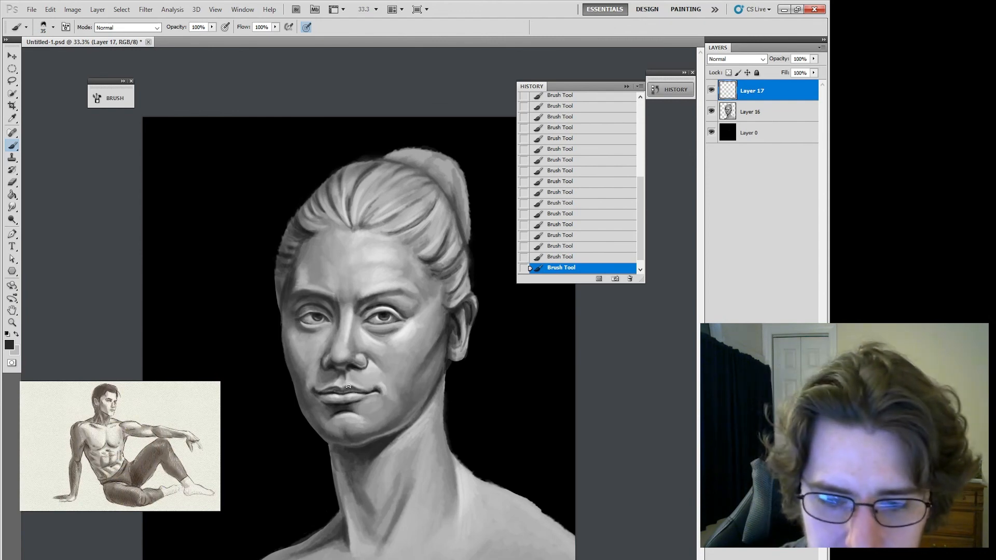
left_click(349, 387)
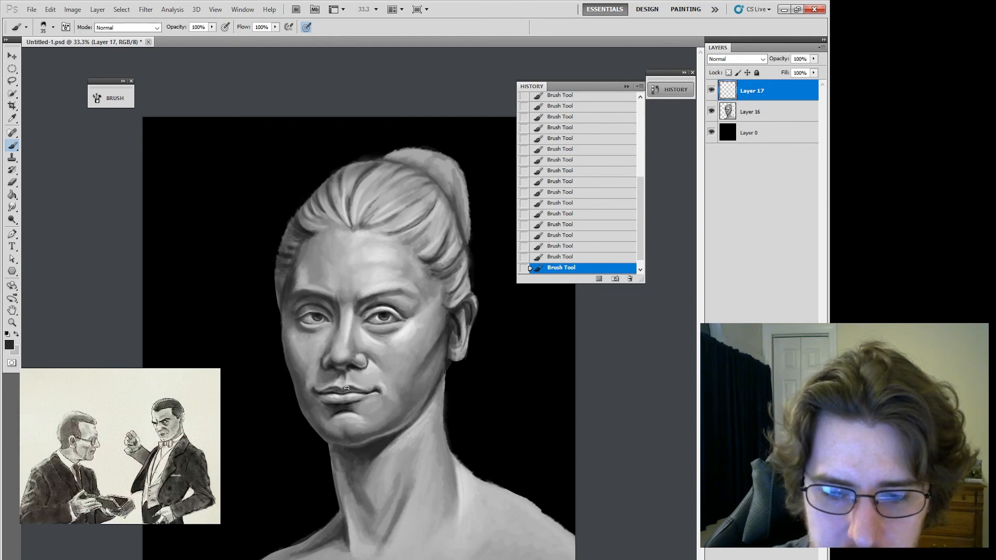
left_click(362, 391)
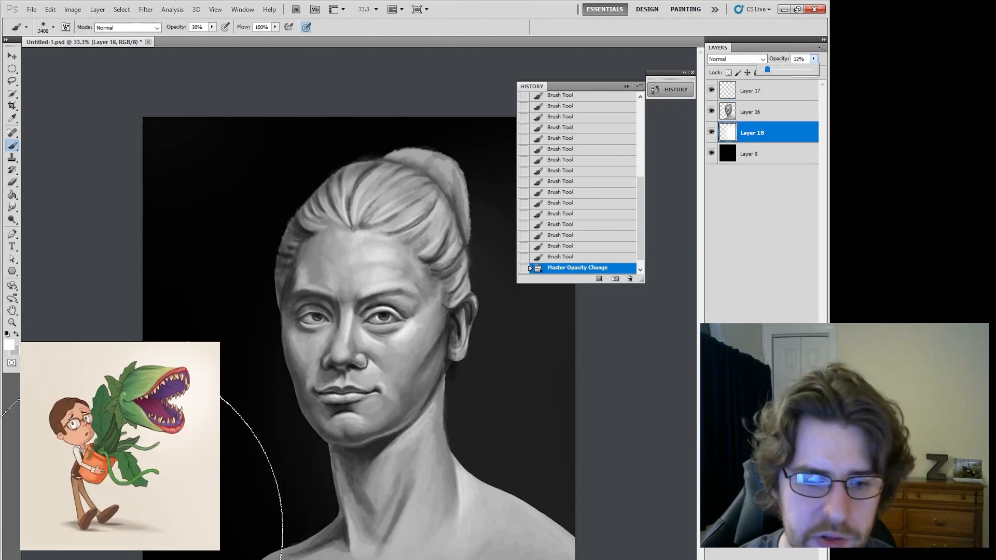
Lighten the lower background on Layer 18 with a huge white brush at 30% opacity, and collapse the history list
left_click(379, 558)
left_click(379, 558)
left_click(379, 558)
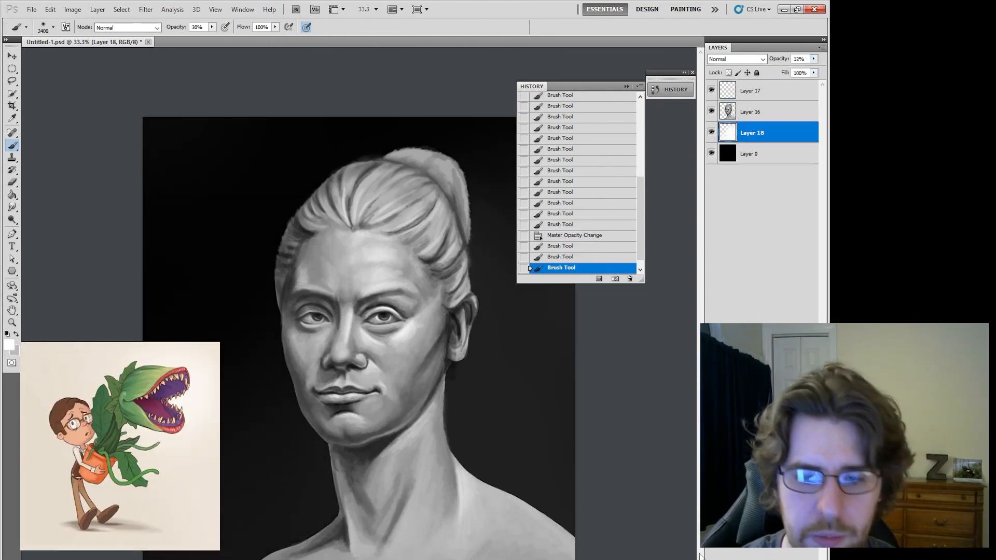
left_click(671, 89)
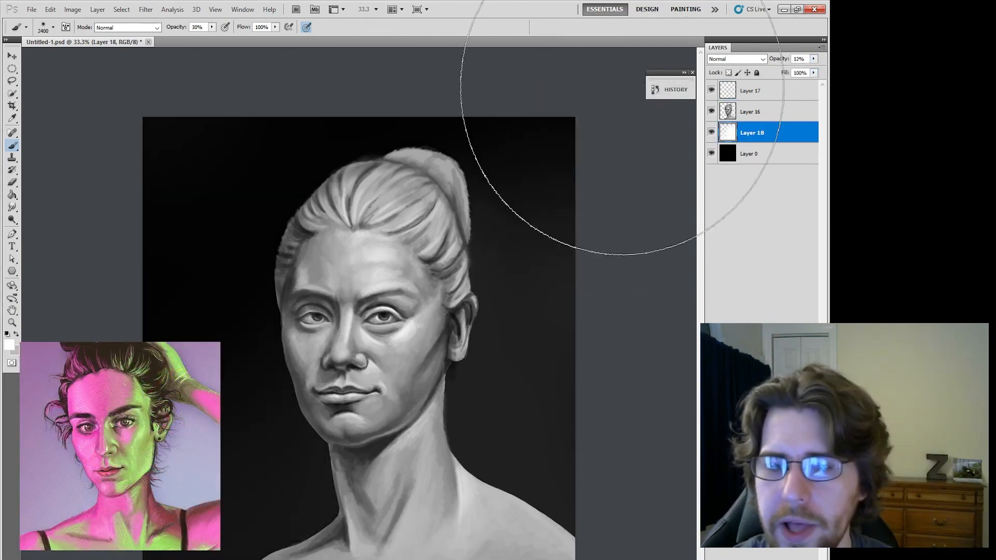
Erase the stray paint along the outer edge of the ponytail on Layer 16
left_click(757, 113)
key("e")
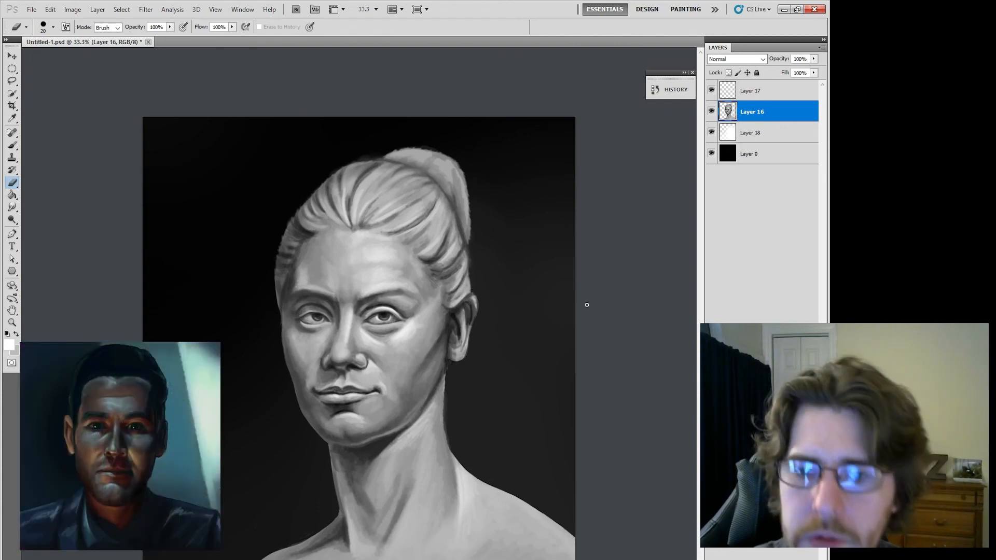
left_click_drag(473, 238, 473, 213)
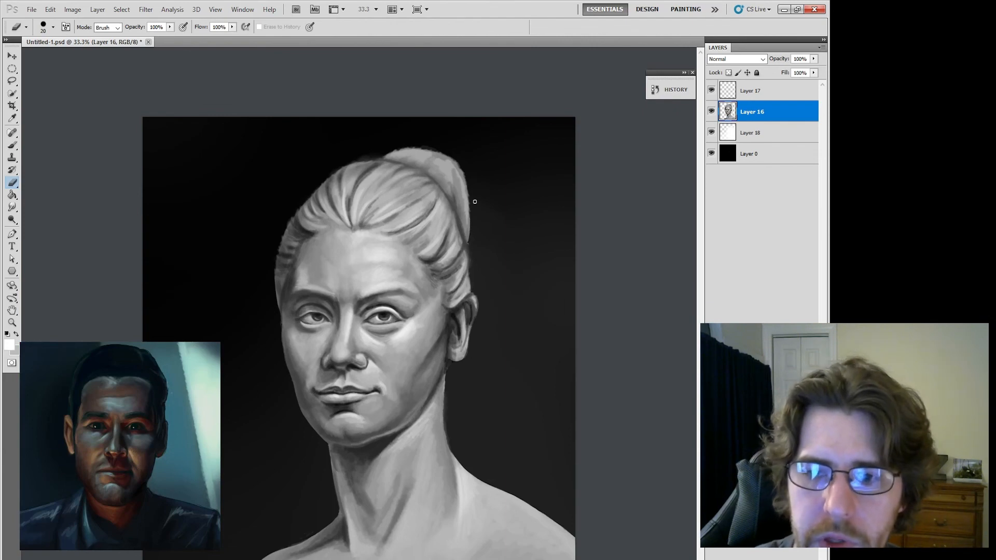
left_click_drag(460, 151, 472, 193)
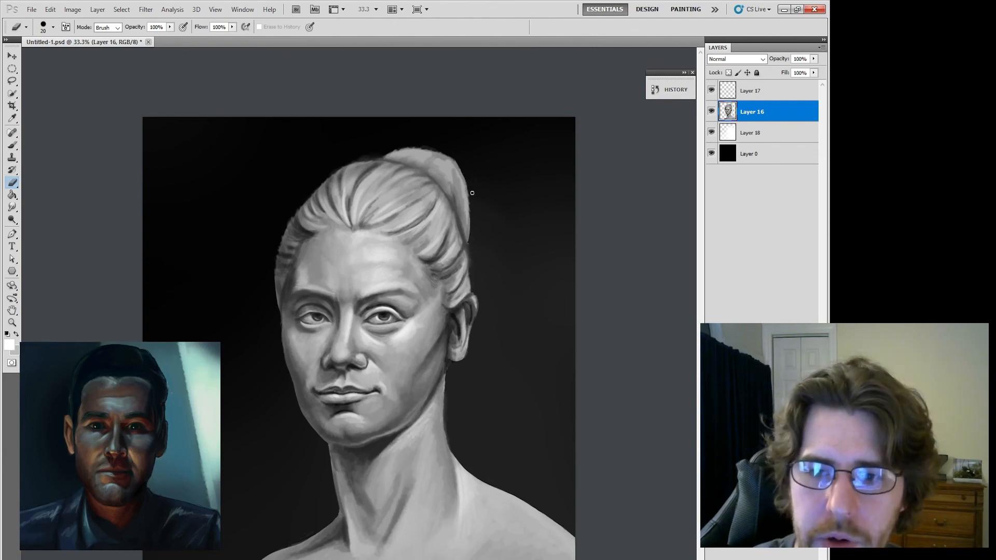
Add a Color Balance adjustment layer above Layer 17 and shift its highlights toward red, with green +9 and yellow -5
left_click(767, 94)
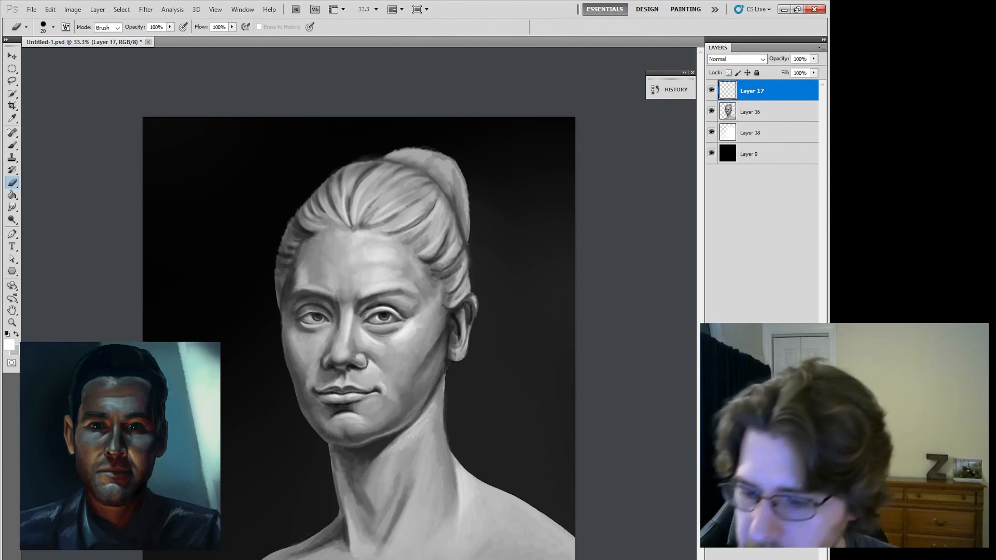
left_click(767, 559)
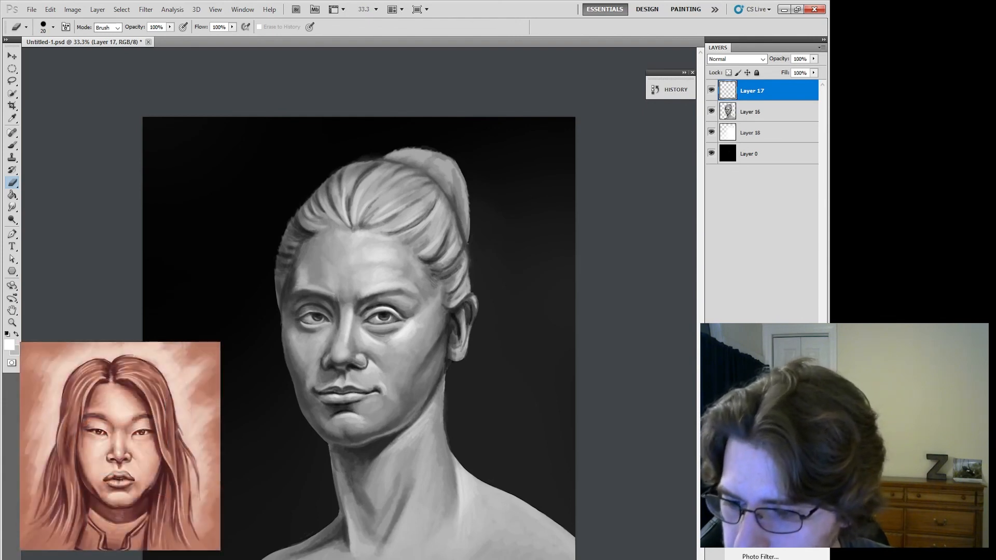
left_click(760, 535)
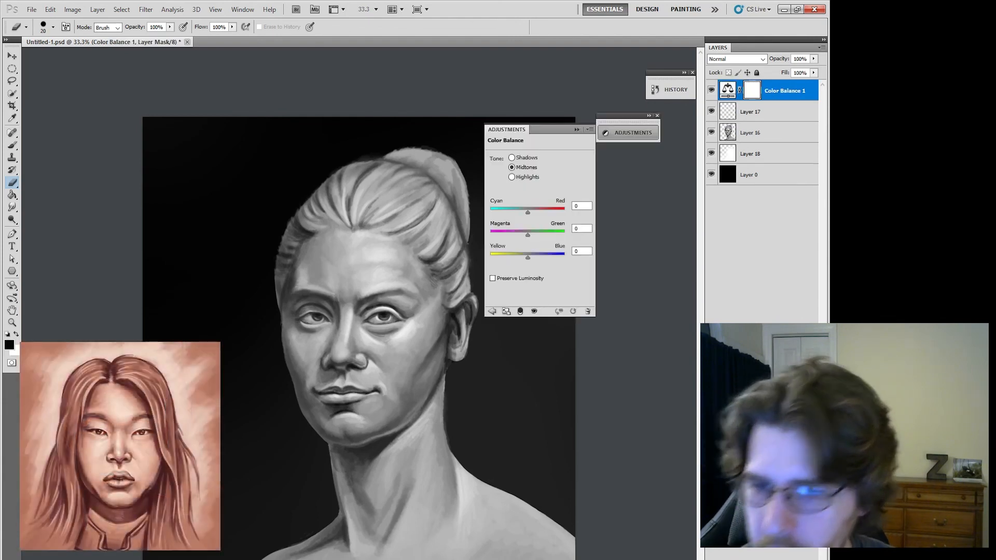
left_click(512, 177)
left_click_drag(528, 257, 530, 212)
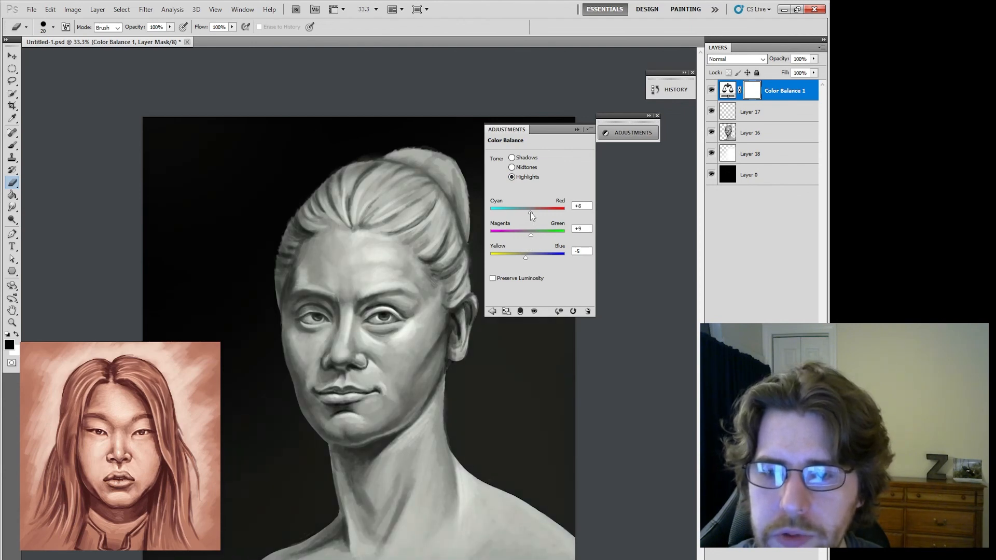
Set the Color Balance shadows to red +8, magenta -9 and blue +17
left_click(523, 160)
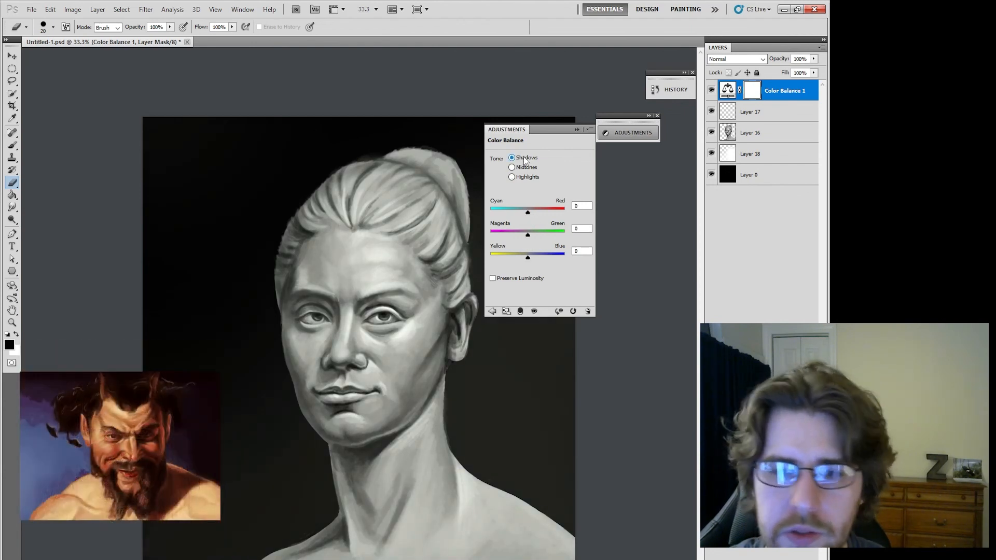
left_click(531, 211)
left_click_drag(528, 235, 535, 259)
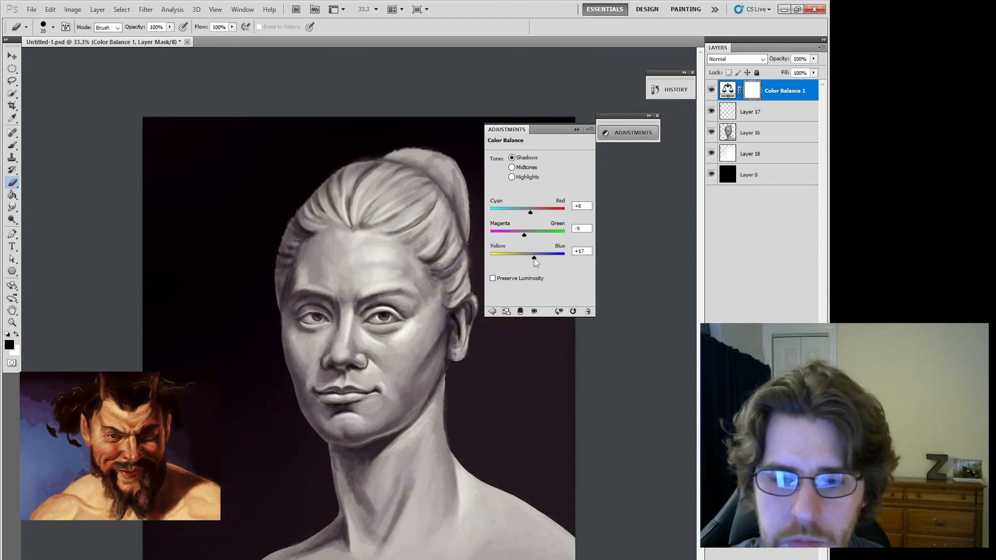
Set the Color Balance highlights to red +12 and yellow -10, and collapse the adjustment settings
left_click(528, 177)
left_click_drag(532, 213, 533, 213)
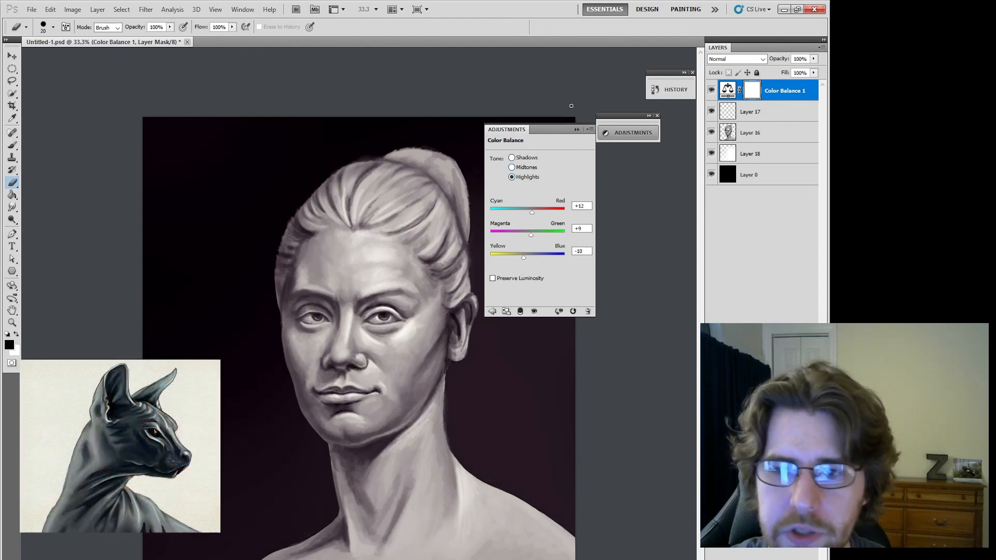
left_click(581, 130)
Compare the portrait with and without the Color Balance layer, leaving the layer visible
left_click(713, 91)
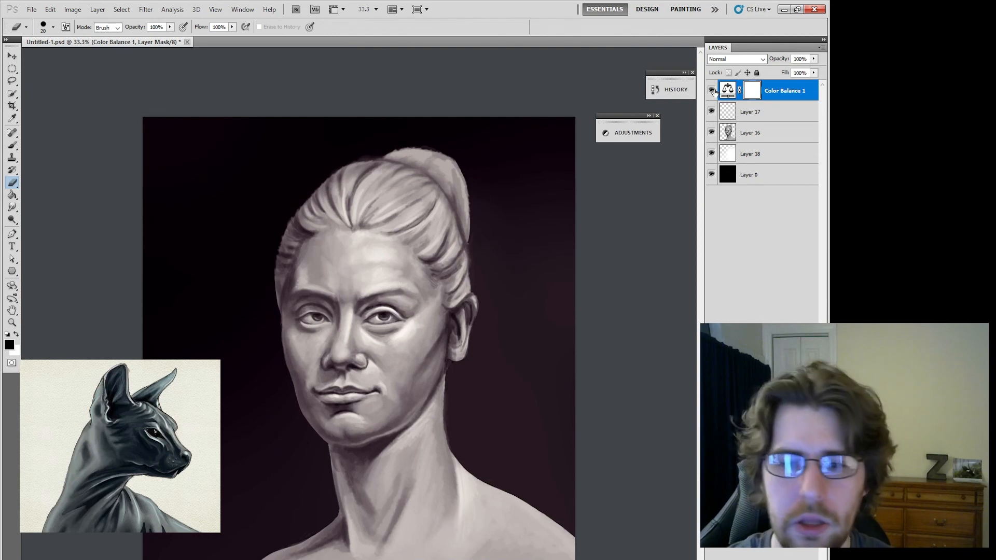
left_click(712, 91)
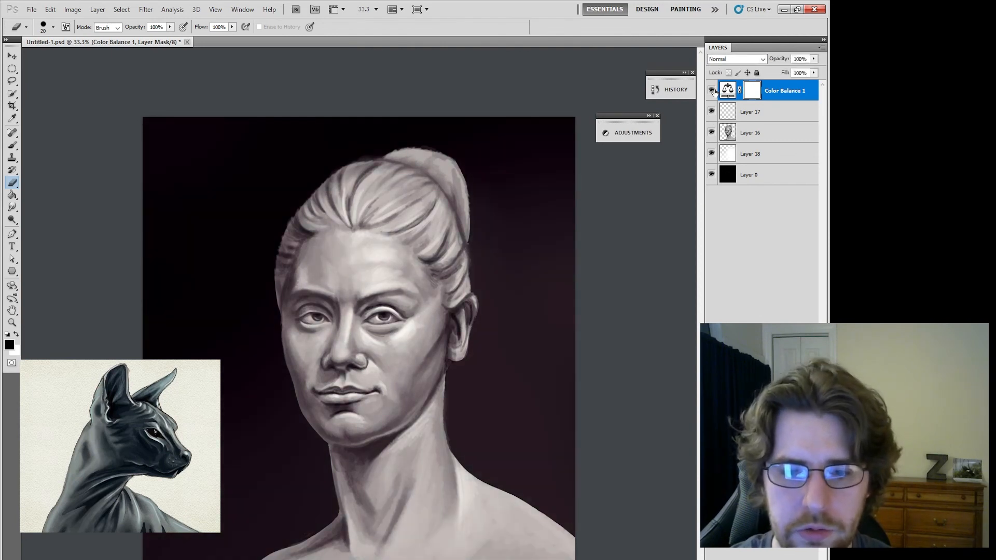
left_click(713, 90)
left_click(712, 90)
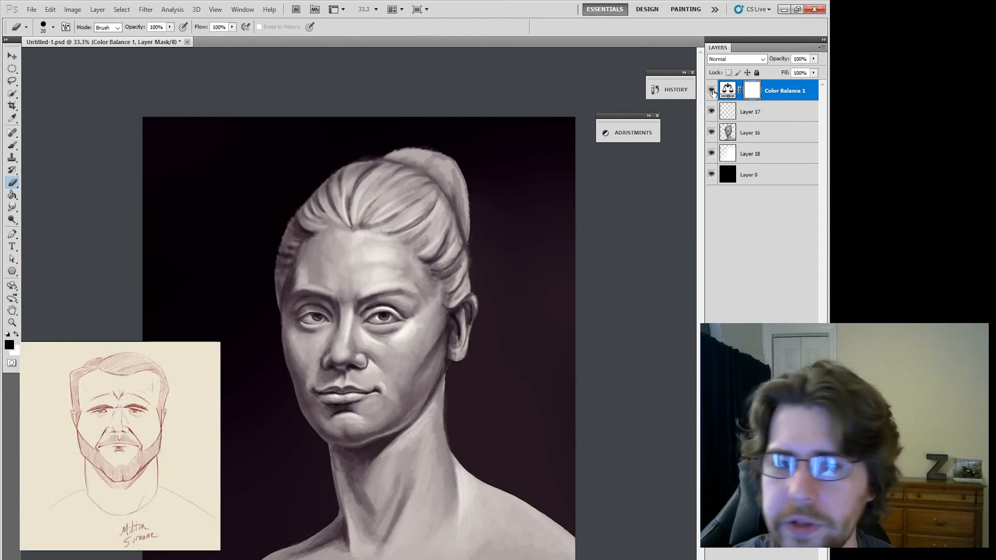
left_click(712, 91)
left_click(713, 91)
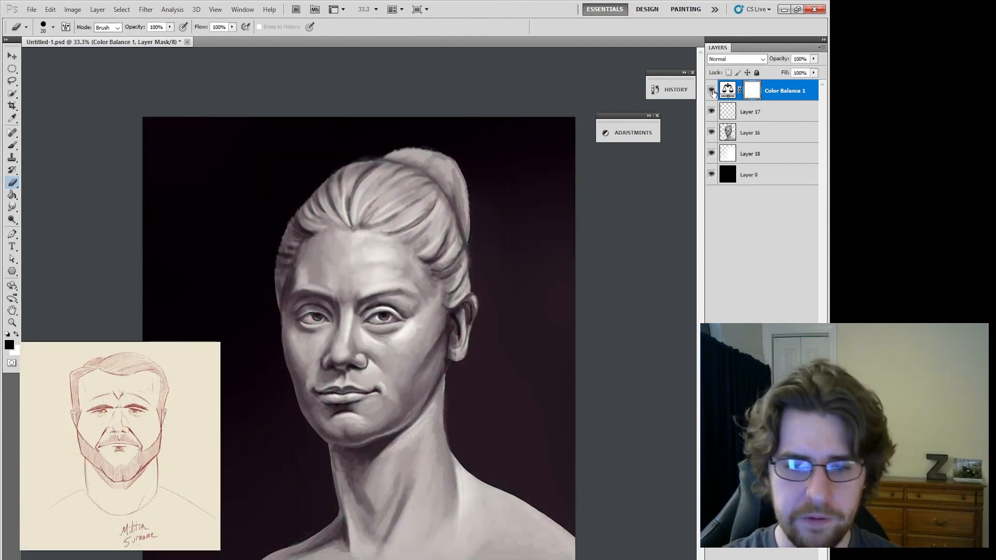
left_click(713, 90)
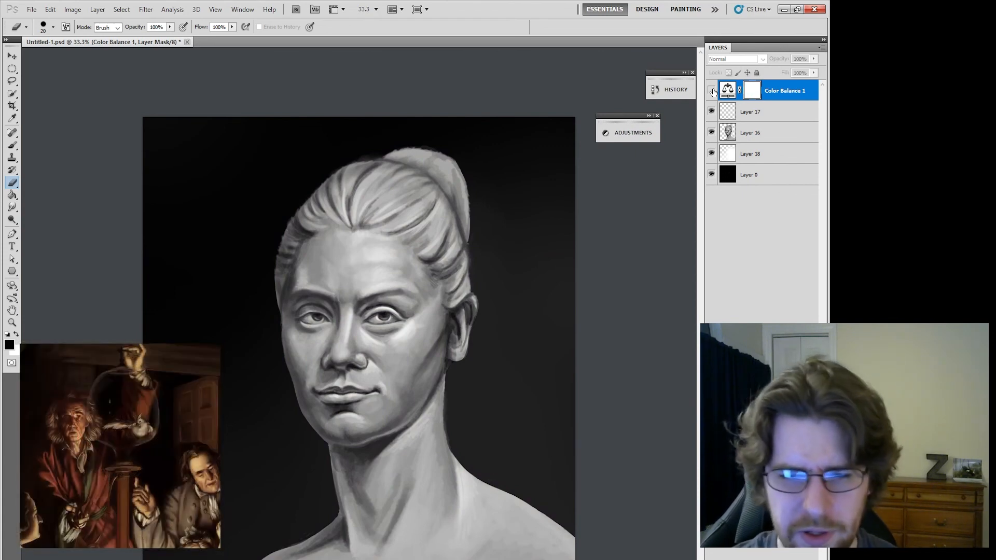
left_click(713, 91)
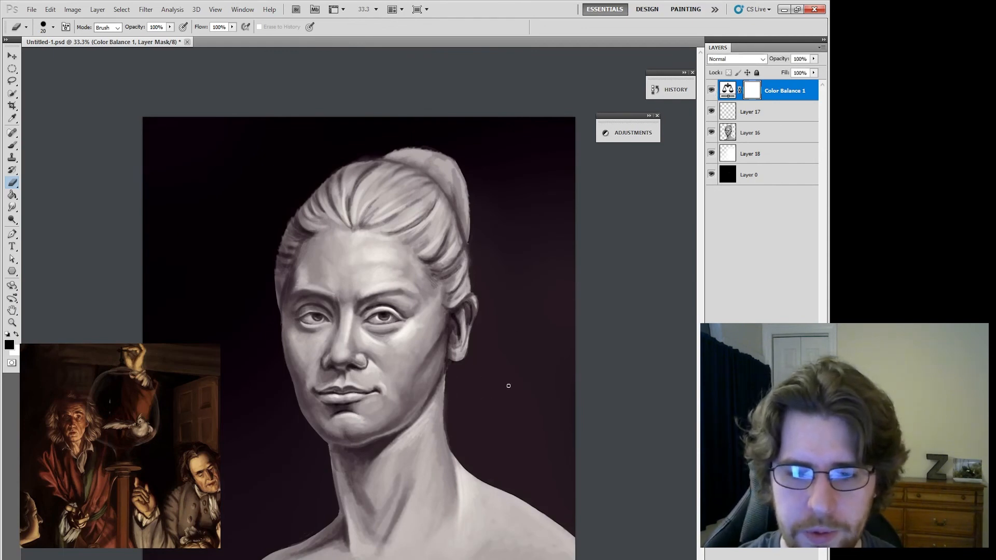
Merge Layer 17 and Layer 16 into a single layer
left_click(793, 113)
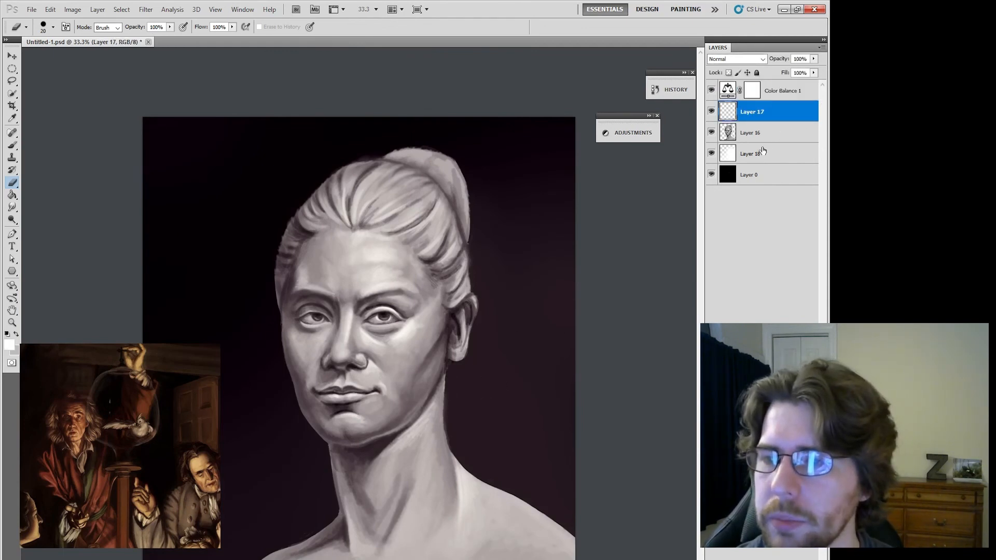
left_click(762, 134, "shift")
key("ctrl+e")
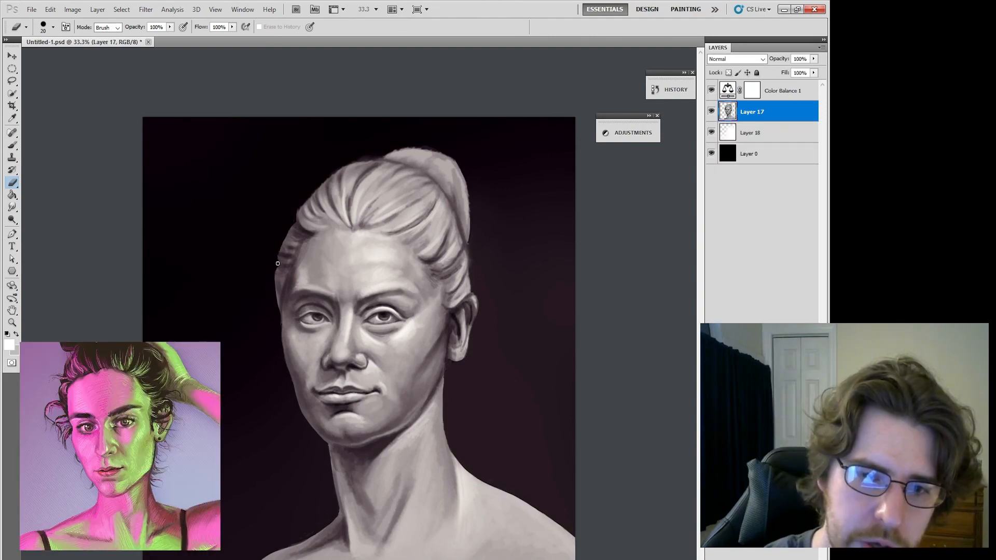